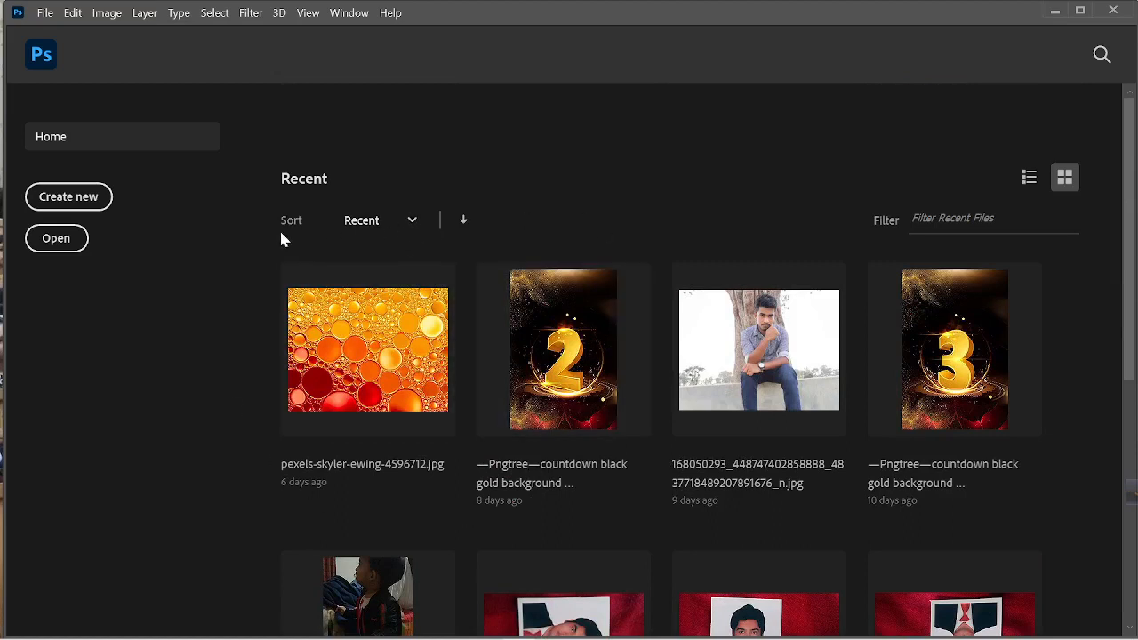
- Check the sort options for the recent files and show the files as a list
{"action": "left_click", "coordinate": [416, 229]}
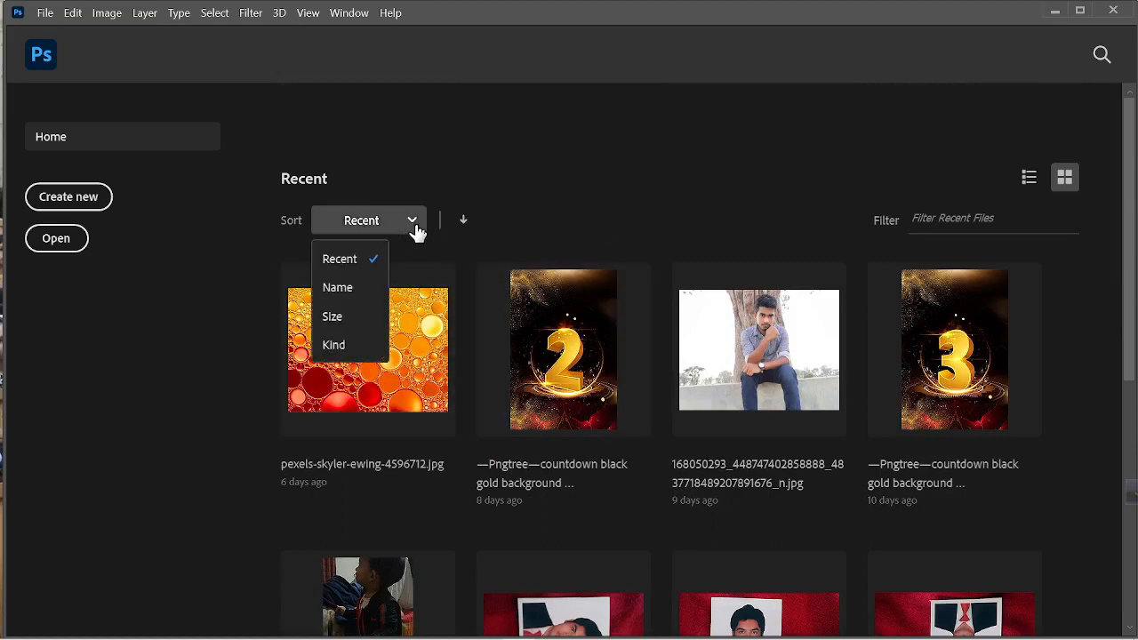
{"action": "left_click", "coordinate": [703, 180]}
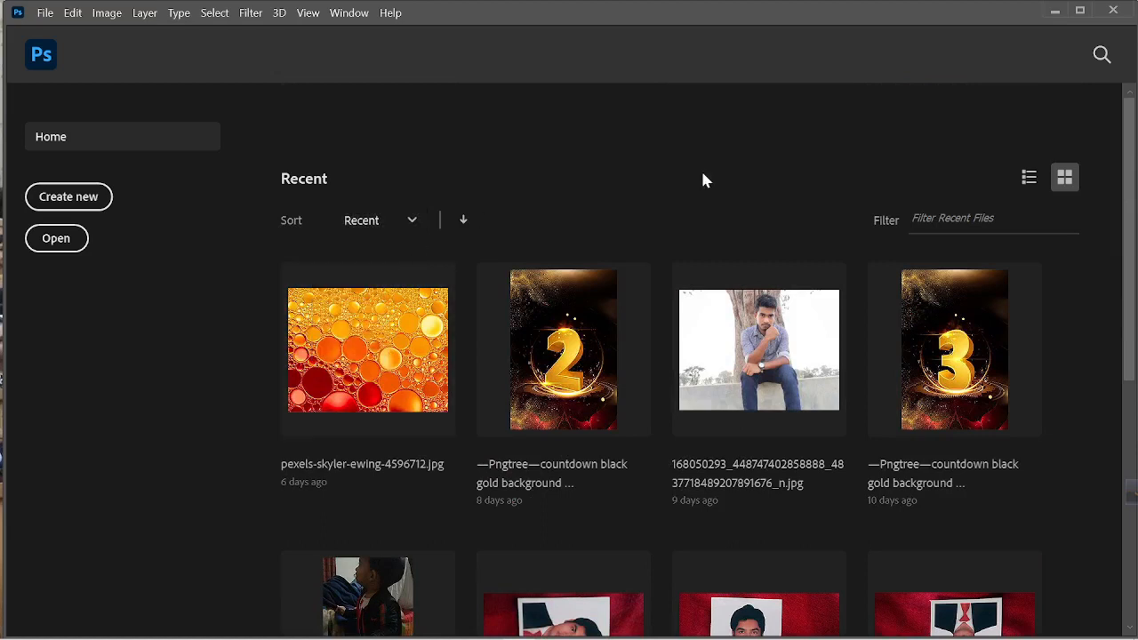
{"action": "left_click", "coordinate": [937, 221]}
{"action": "left_click", "coordinate": [1027, 179]}
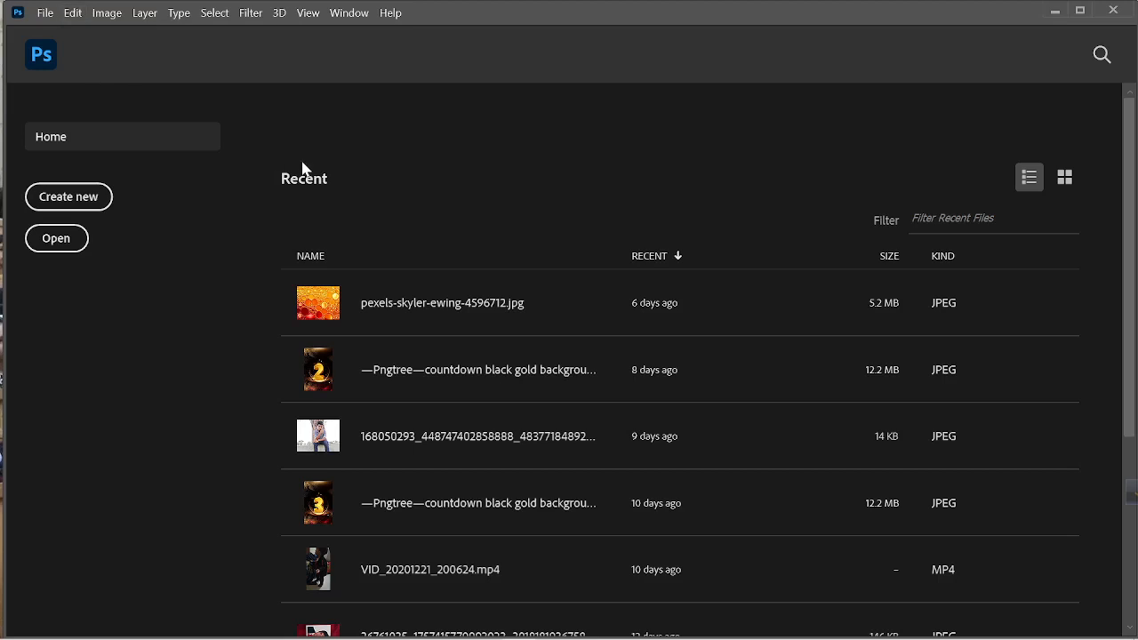
- Open the Interface preferences, try the four color themes and settle on the second-darkest gray
{"action": "key", "text": "ctrl+k"}
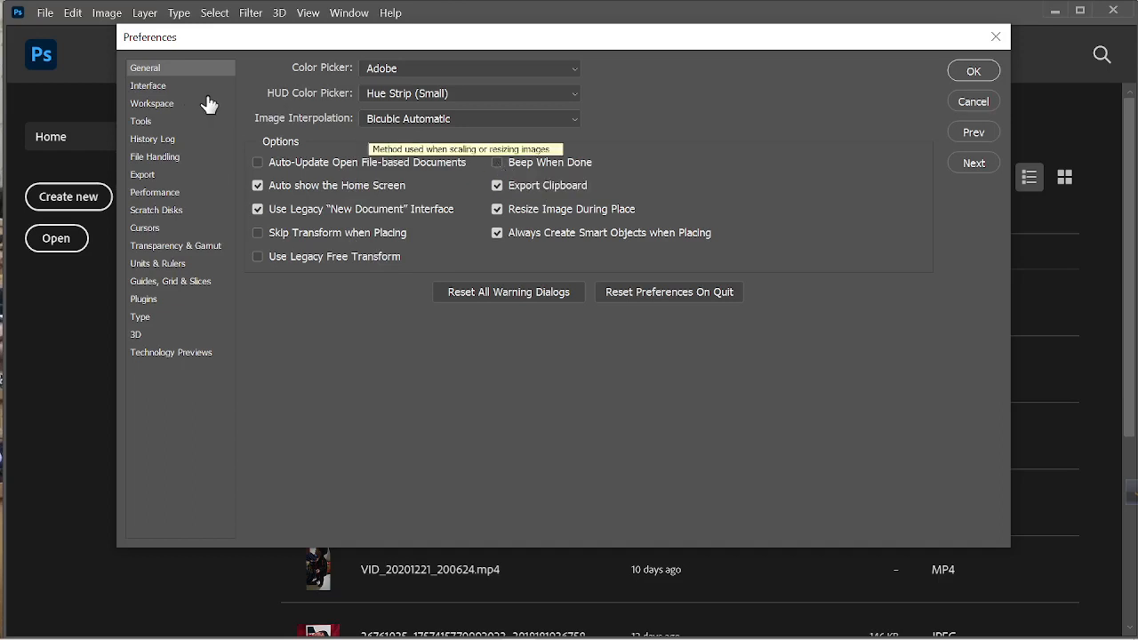
{"action": "left_click", "coordinate": [174, 87]}
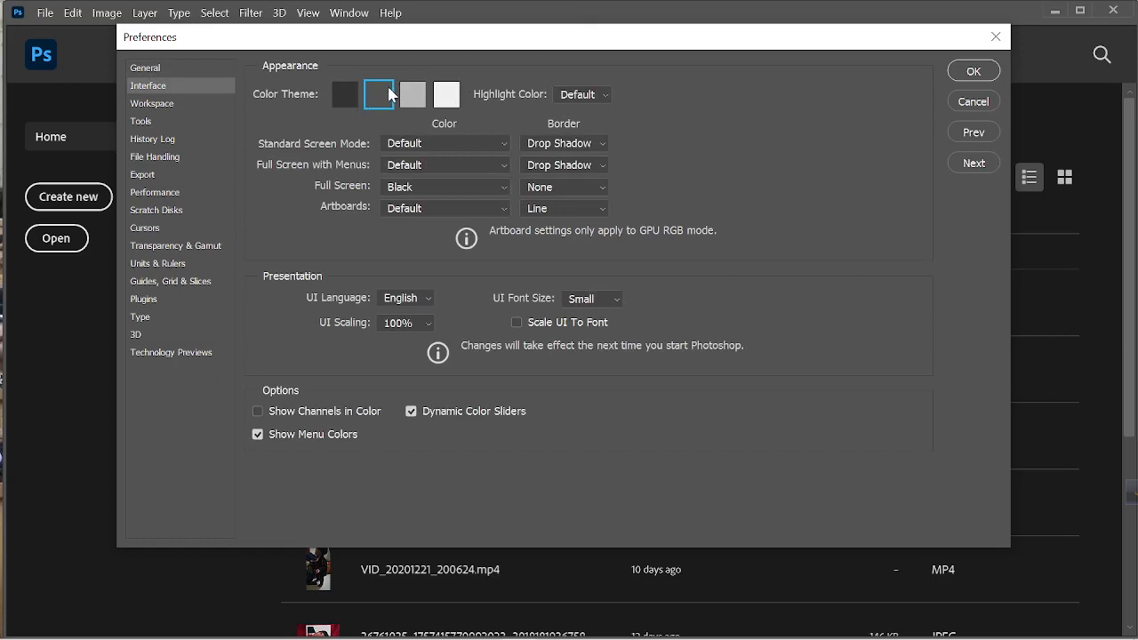
{"action": "left_click", "coordinate": [437, 102]}
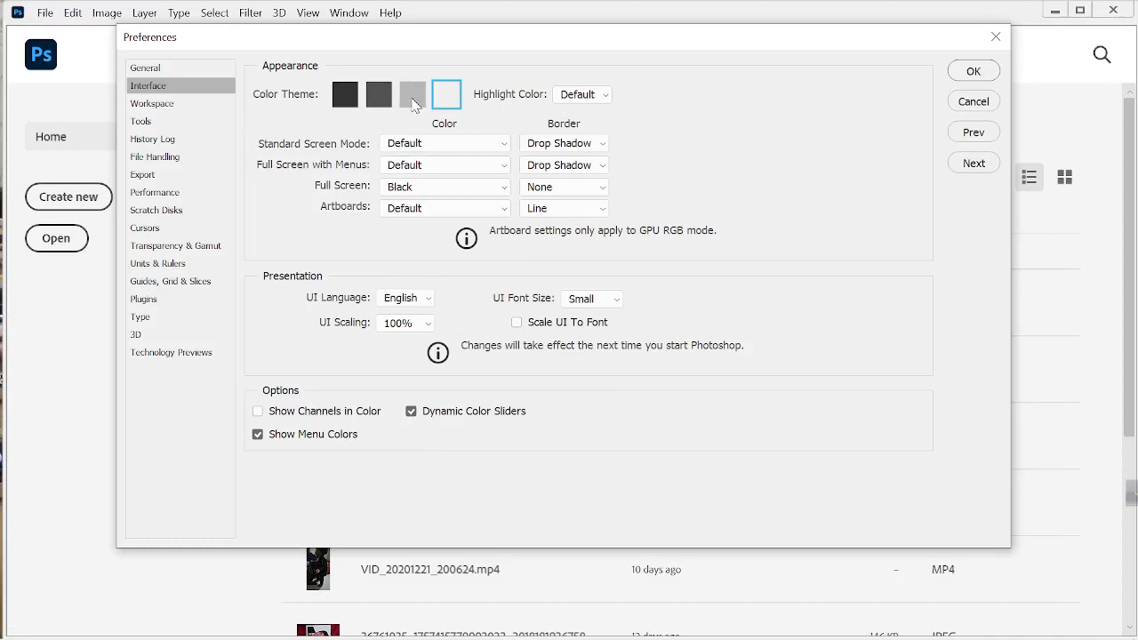
{"action": "left_click", "coordinate": [415, 102]}
{"action": "left_click", "coordinate": [380, 100]}
{"action": "left_click", "coordinate": [343, 93]}
{"action": "left_click", "coordinate": [373, 94]}
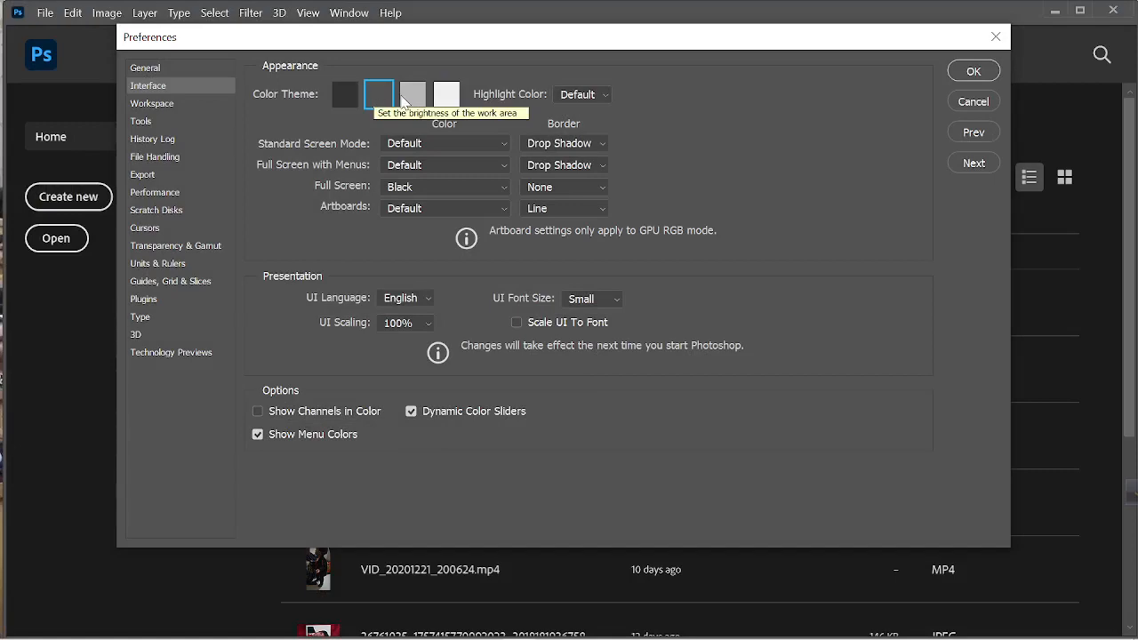
{"action": "left_click", "coordinate": [413, 100]}
{"action": "left_click", "coordinate": [447, 94]}
{"action": "left_click", "coordinate": [413, 96]}
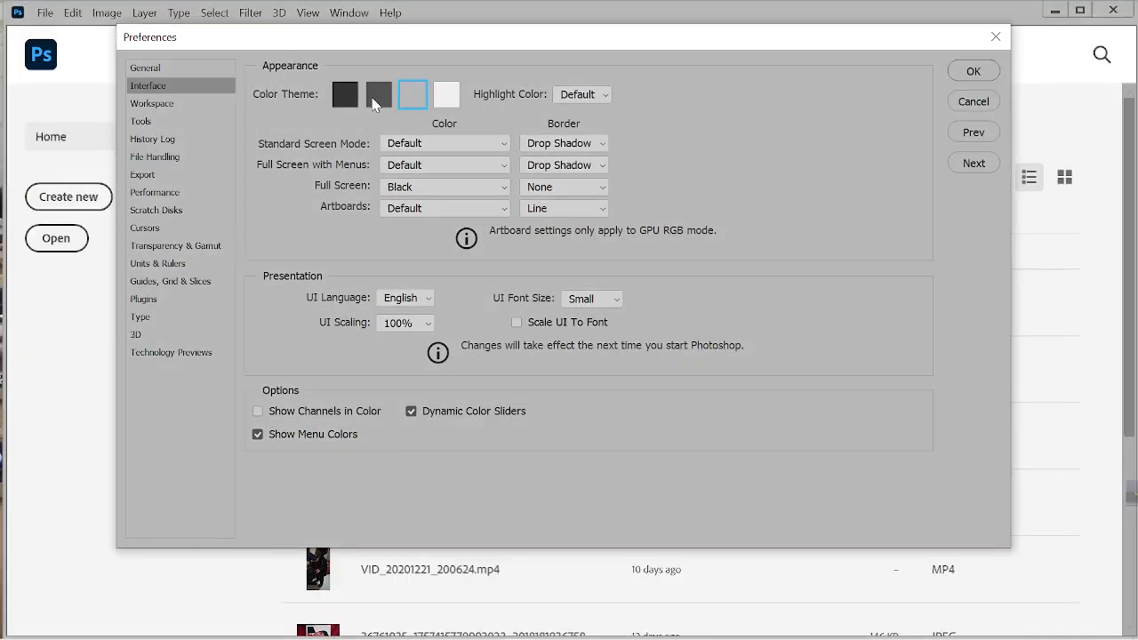
{"action": "left_click", "coordinate": [378, 95]}
{"action": "left_click", "coordinate": [344, 92]}
{"action": "left_click", "coordinate": [372, 94]}
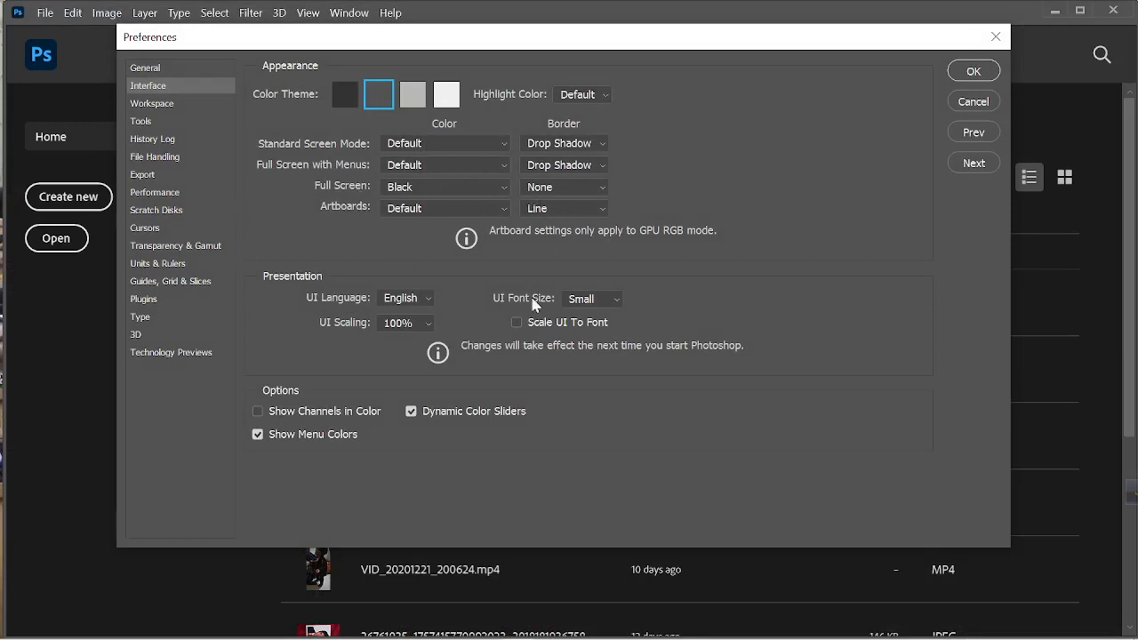
- Try the Blue highlight color and return the setting to Default
{"action": "left_click", "coordinate": [601, 95]}
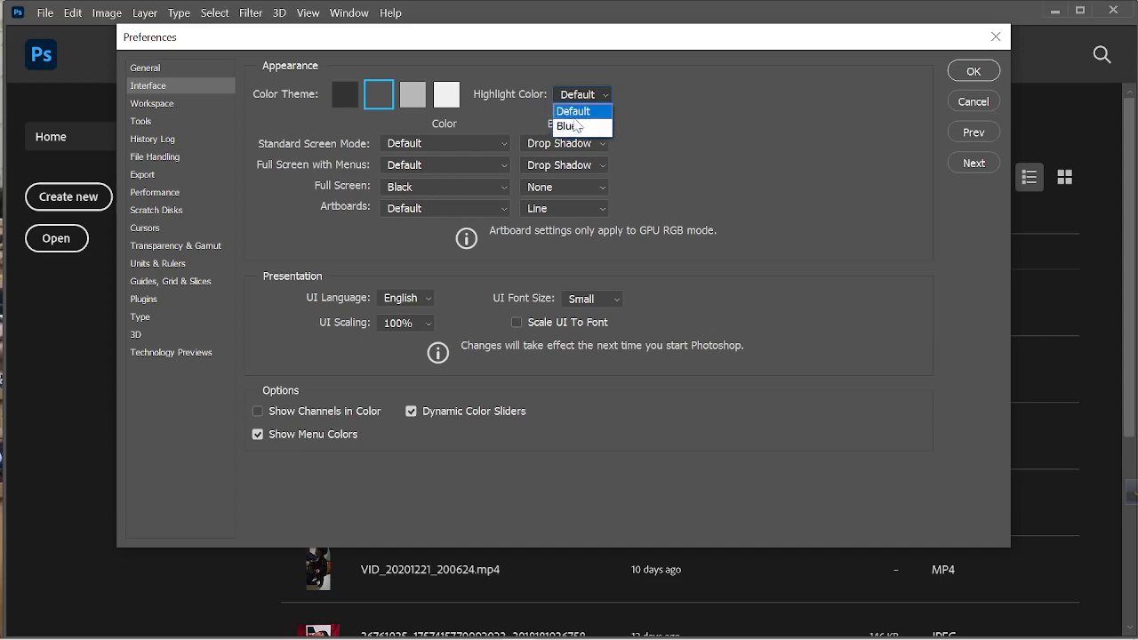
{"action": "left_click", "coordinate": [608, 127]}
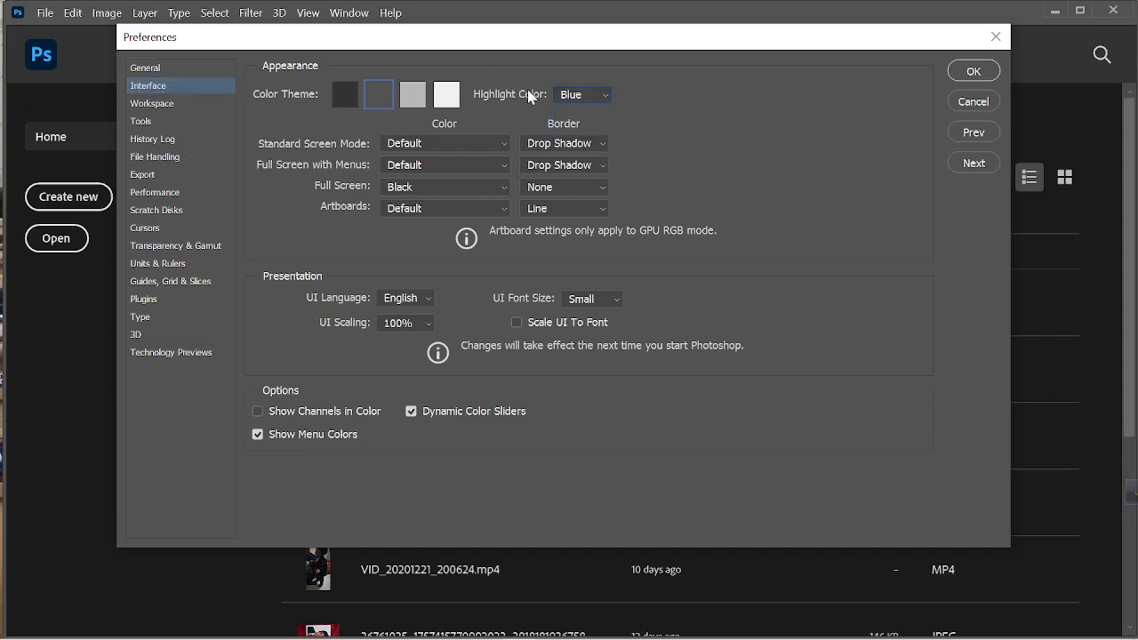
{"action": "left_click", "coordinate": [574, 96]}
{"action": "left_click", "coordinate": [586, 109]}
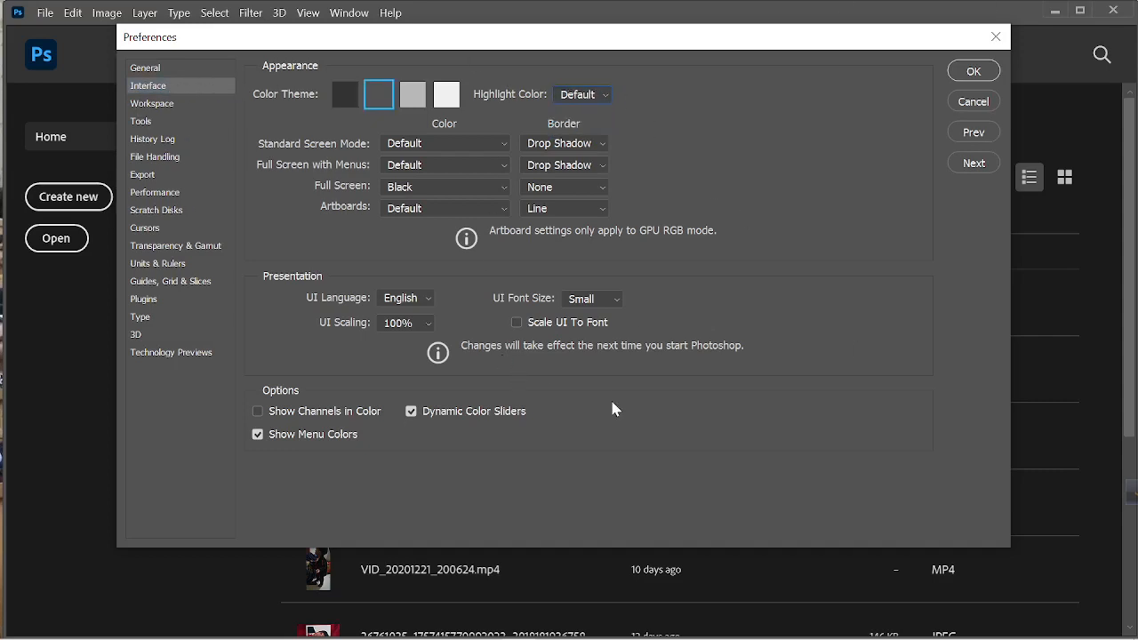
- In the Workspace preferences, turn Open Documents as Tabs off and back on
{"action": "left_click", "coordinate": [163, 106]}
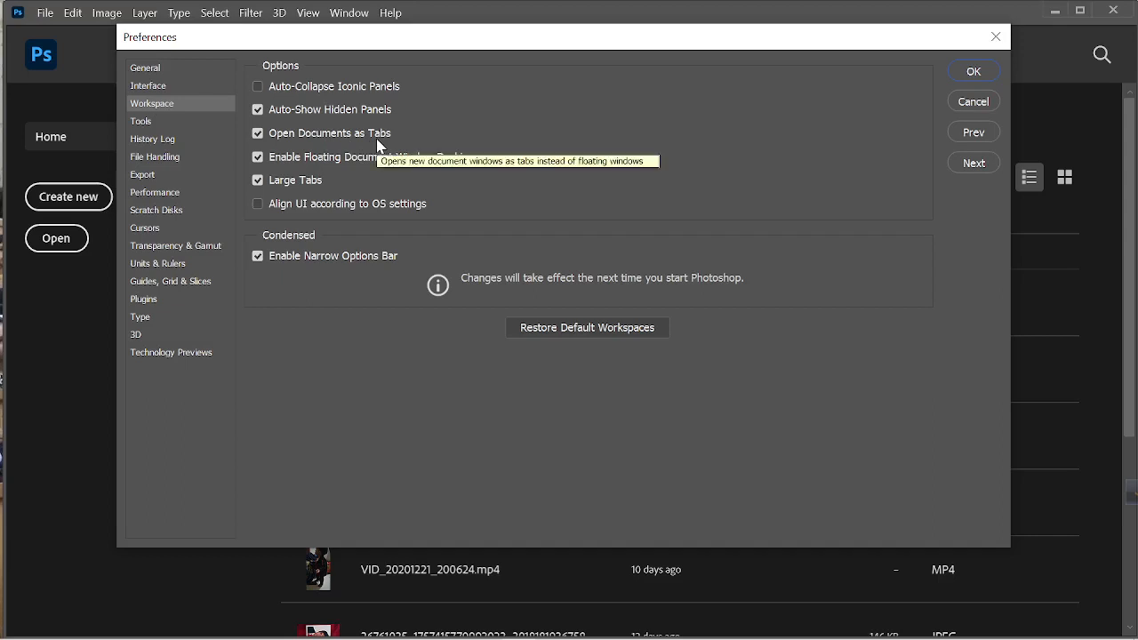
{"action": "left_click", "coordinate": [260, 139]}
{"action": "left_click", "coordinate": [259, 138]}
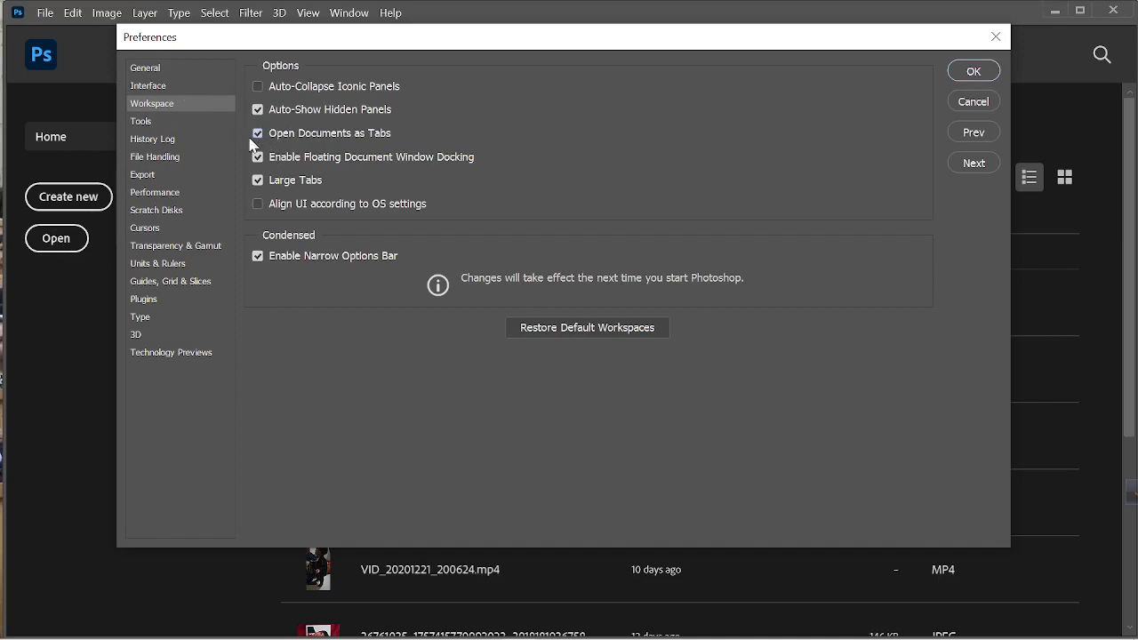
- Look through the Tools, History Log and File Handling preferences
{"action": "left_click", "coordinate": [139, 125]}
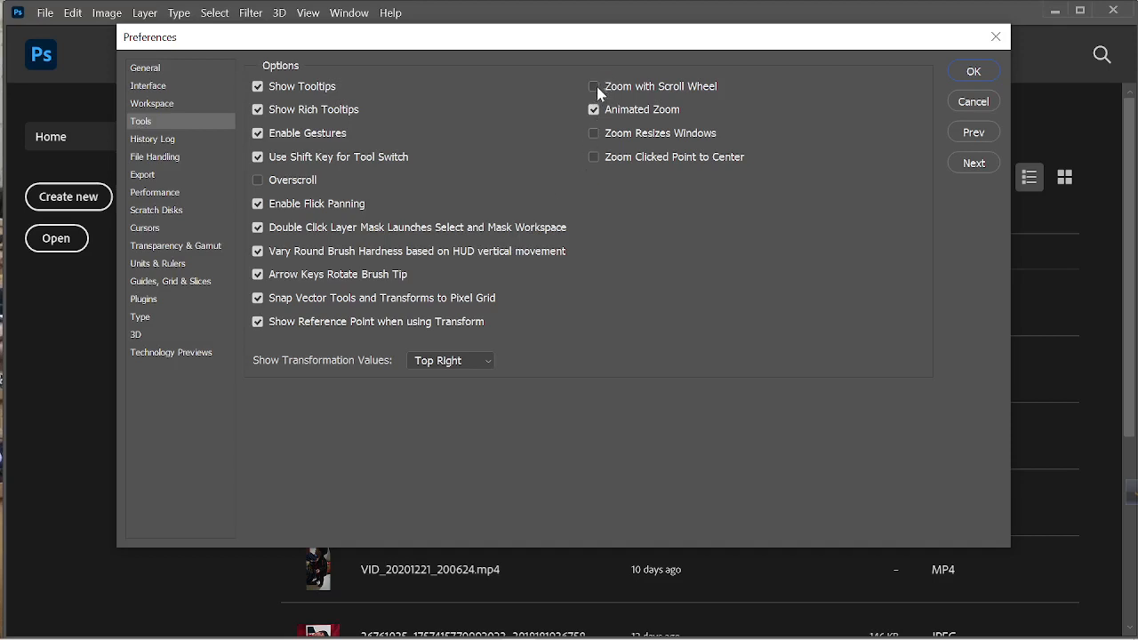
{"action": "left_click", "coordinate": [161, 144]}
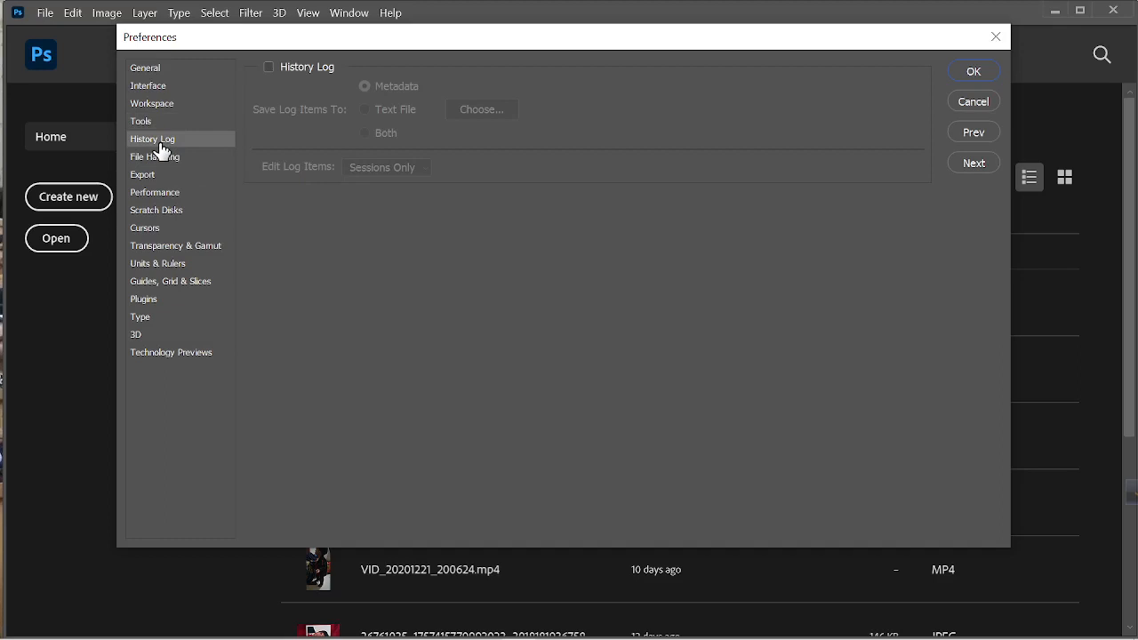
{"action": "left_click", "coordinate": [162, 157]}
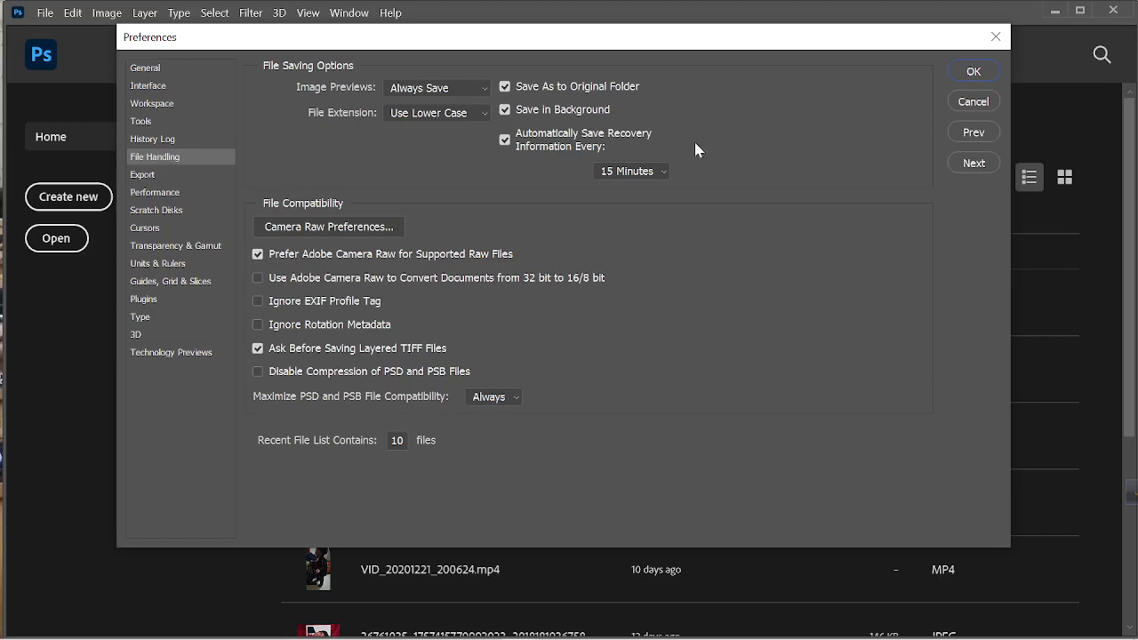
- Review the intervals for automatically saving recovery information and choose 15 Minutes
{"action": "left_click", "coordinate": [629, 173]}
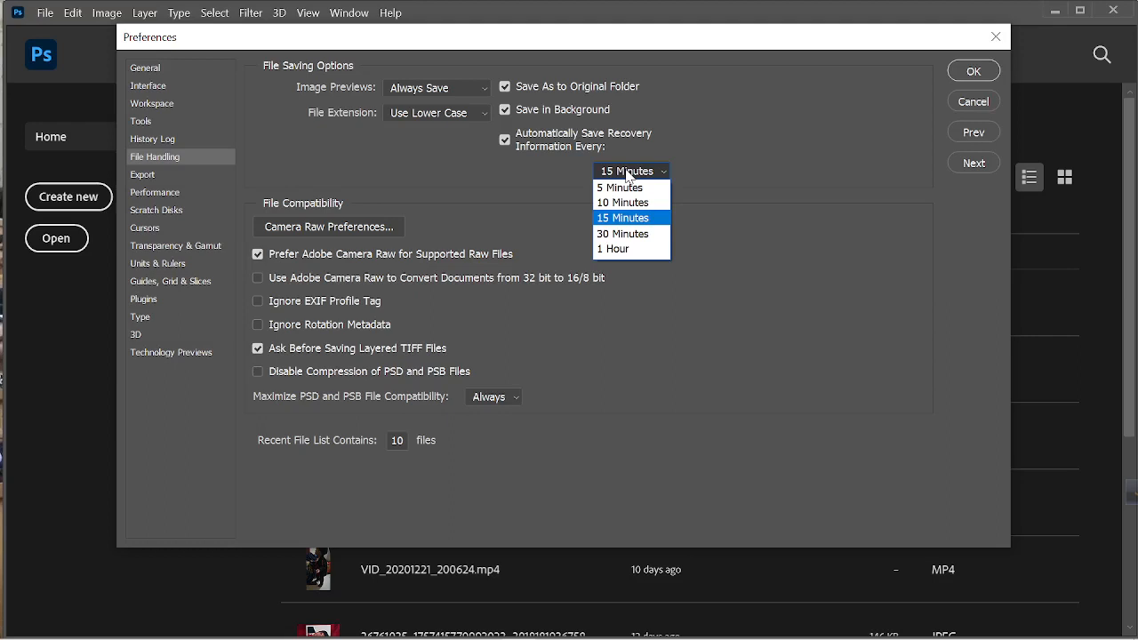
{"action": "left_click", "coordinate": [628, 173]}
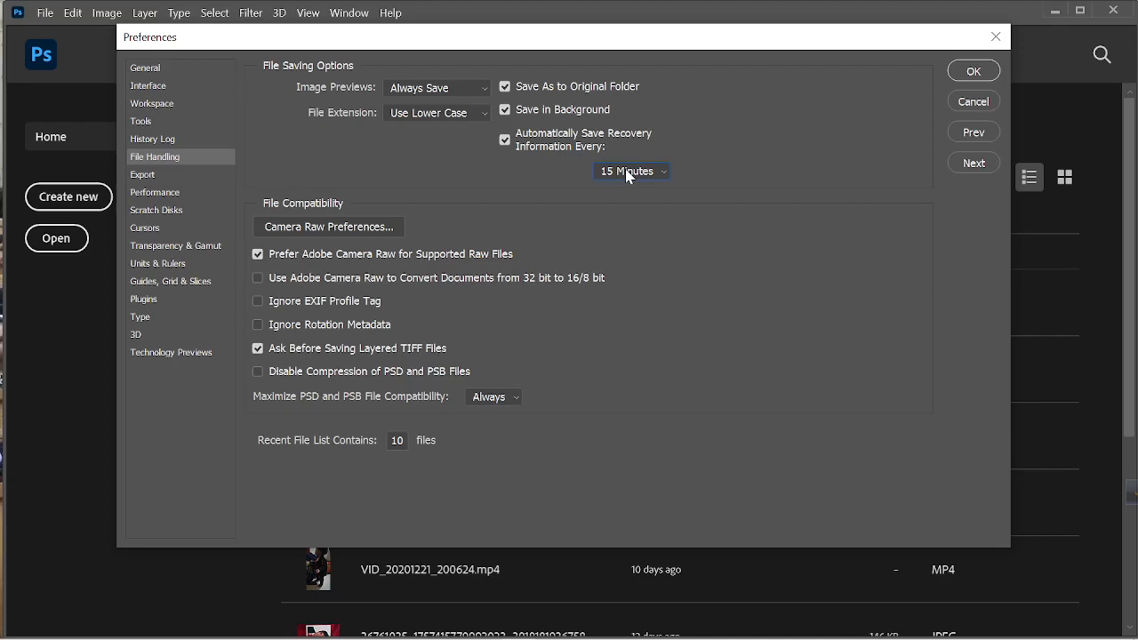
{"action": "left_click", "coordinate": [627, 174]}
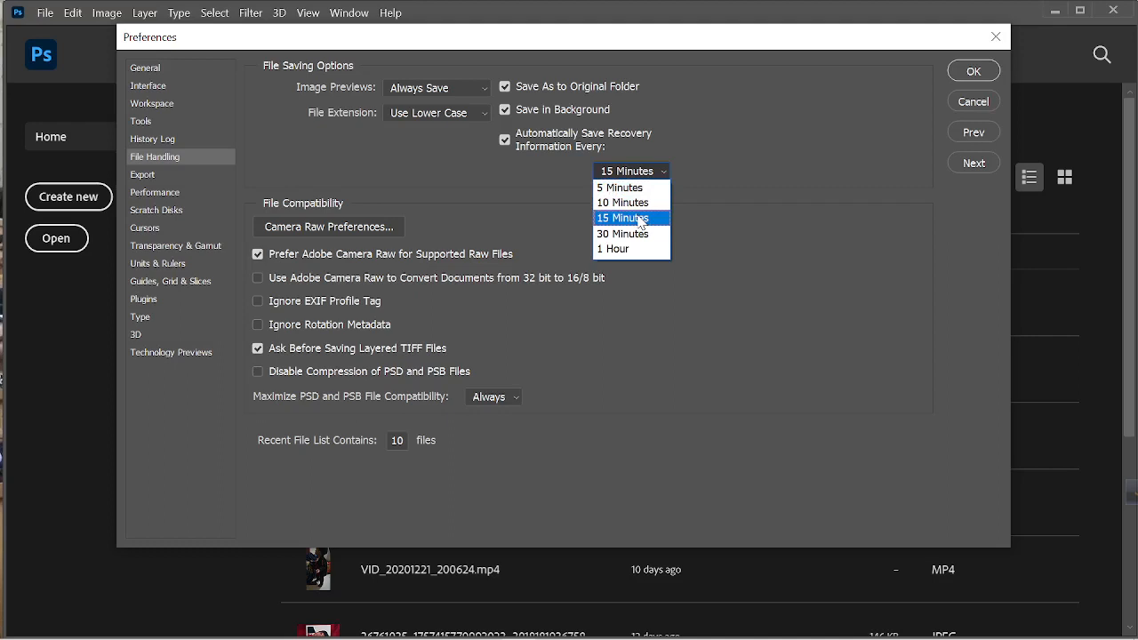
{"action": "left_click", "coordinate": [640, 222]}
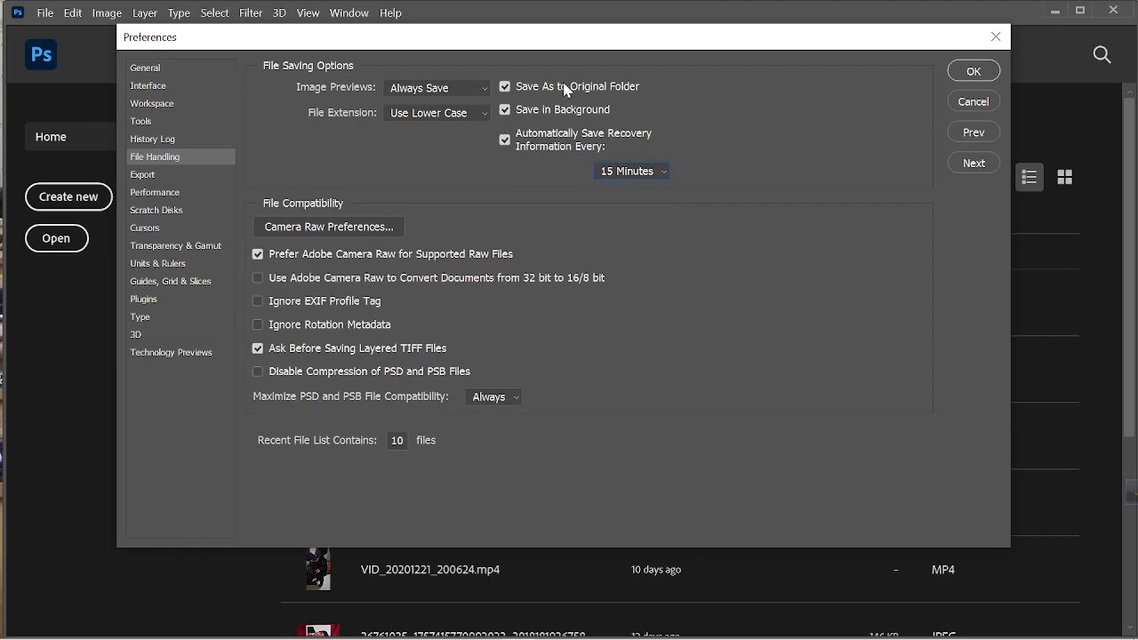
- Review the Export and Performance preferences, including the advanced graphics processor settings, without changing them
{"action": "left_click", "coordinate": [157, 176]}
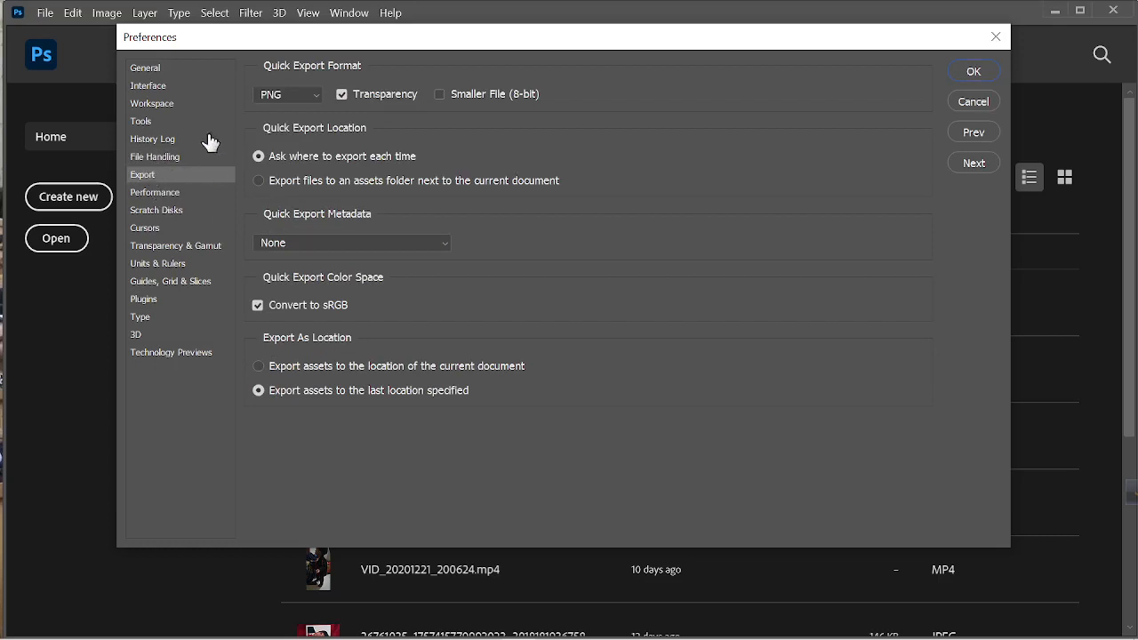
{"action": "left_click", "coordinate": [167, 195]}
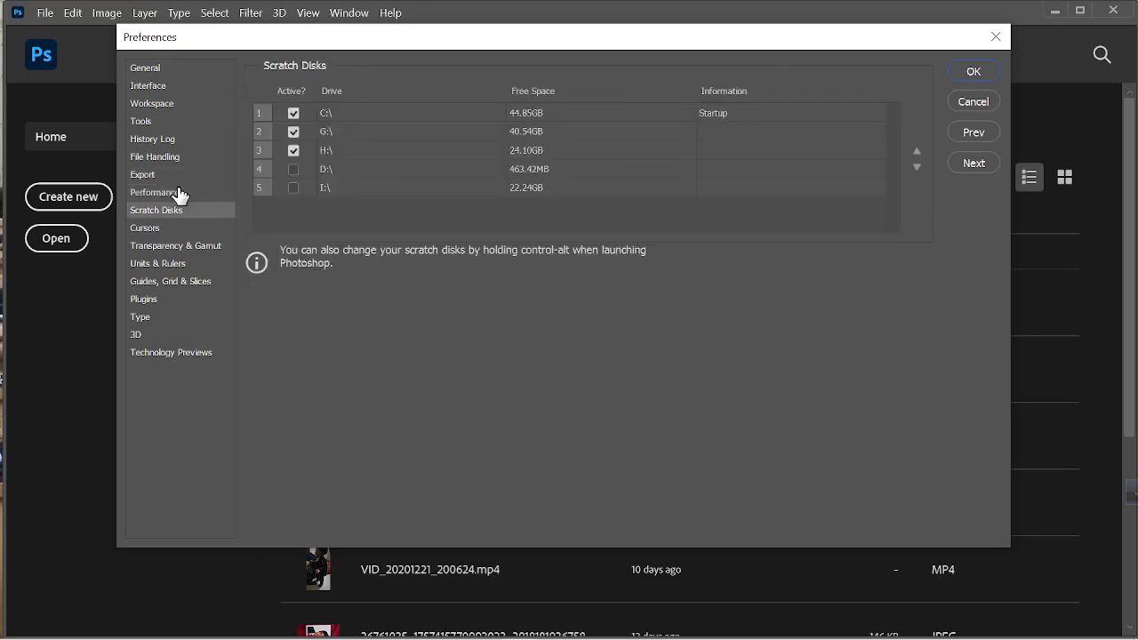
{"action": "left_click", "coordinate": [167, 190]}
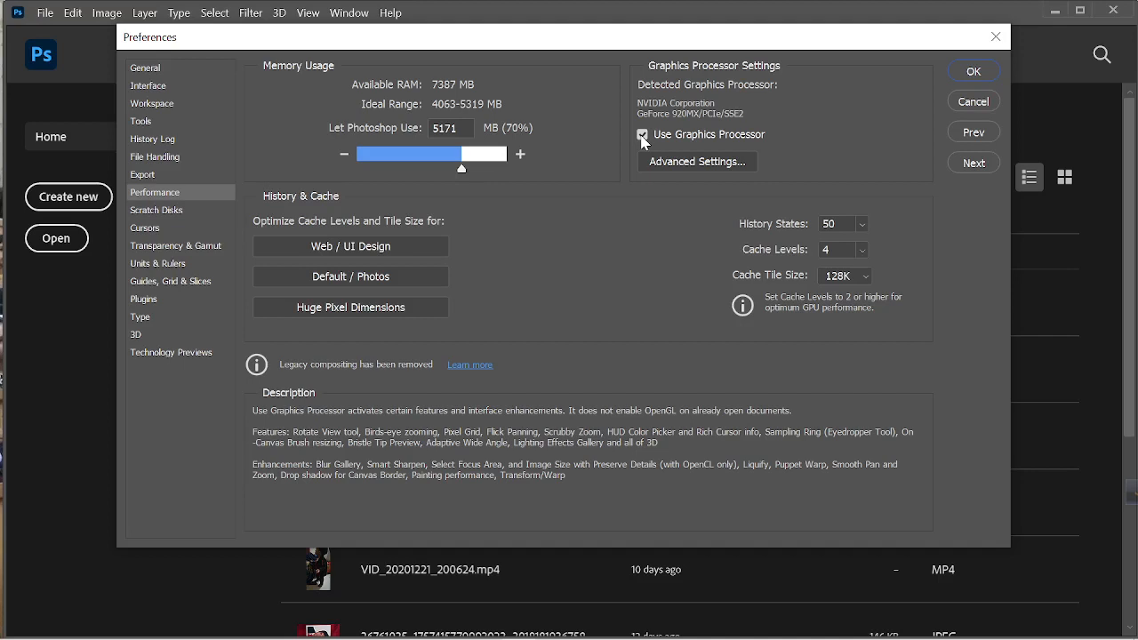
{"action": "left_click", "coordinate": [692, 168]}
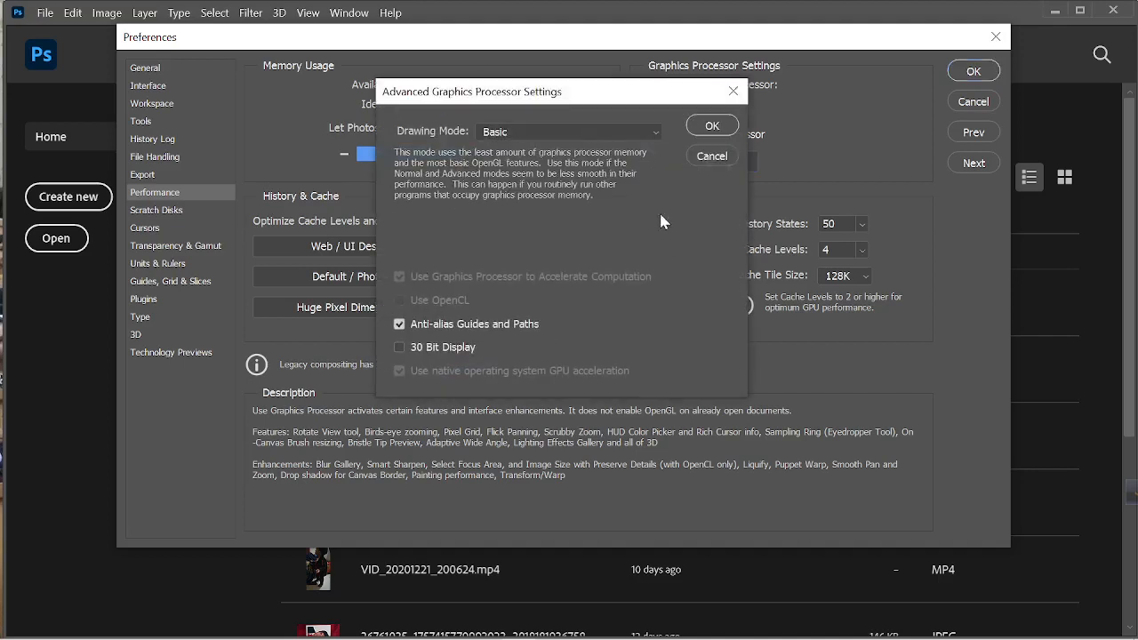
{"action": "left_click", "coordinate": [711, 155]}
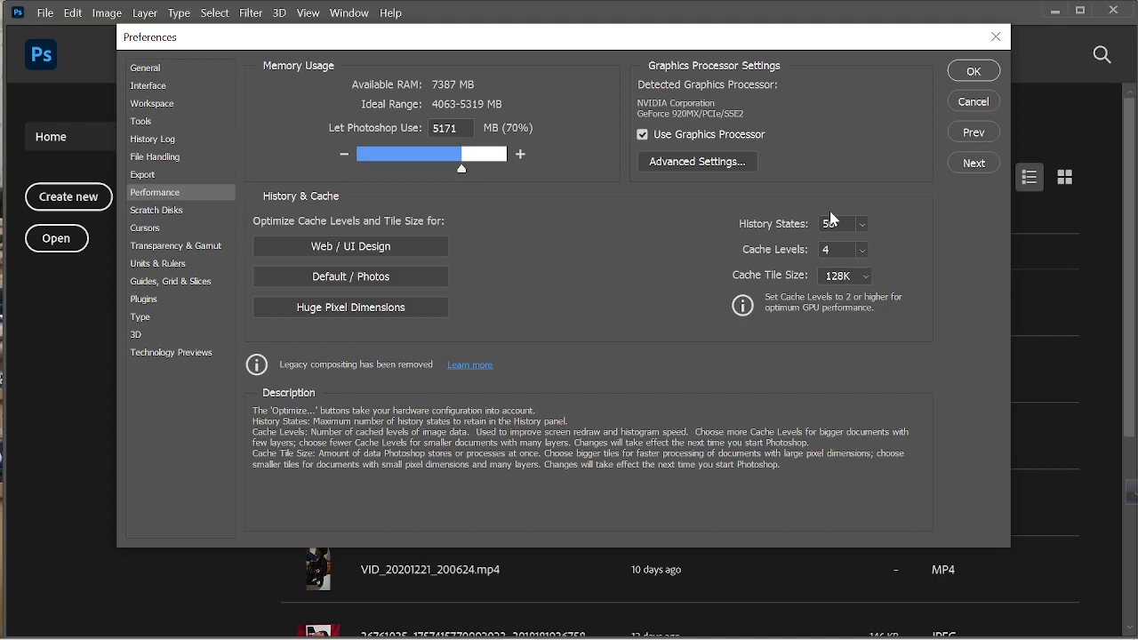
- Try raising the history states to 1000, return them to 50, and check the cache levels control
{"action": "left_click", "coordinate": [861, 226]}
{"action": "left_click_drag", "start_coordinate": [877, 250], "coordinate": [929, 253]}
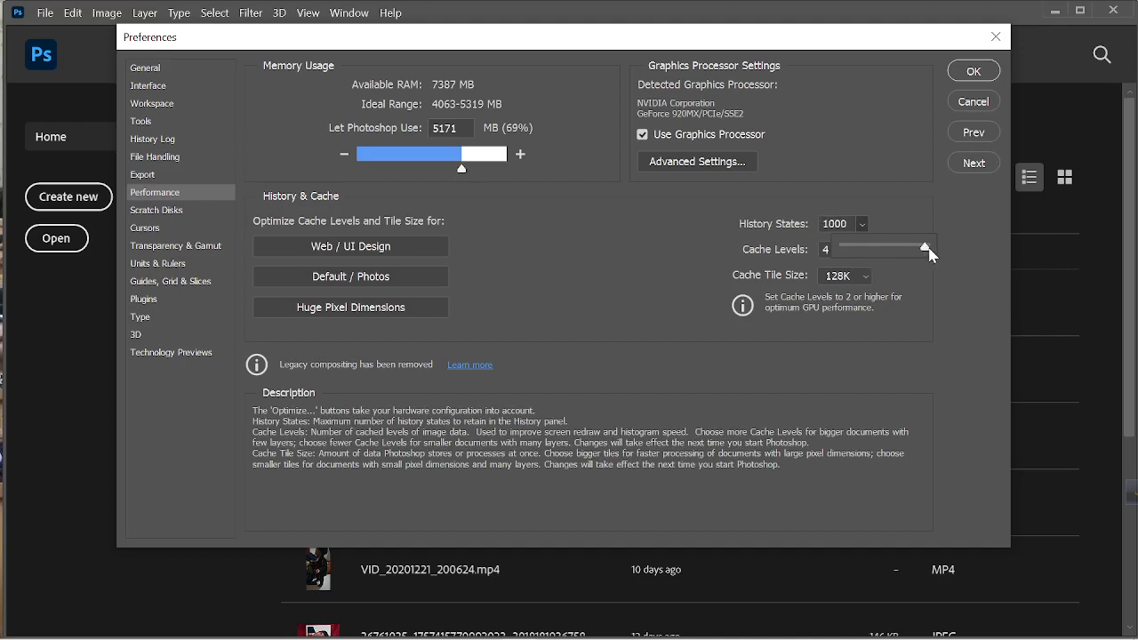
{"action": "left_click_drag", "start_coordinate": [929, 253], "coordinate": [879, 254]}
{"action": "scroll", "coordinate": [838, 223], "scroll_direction": "up", "scroll_amount": 1}
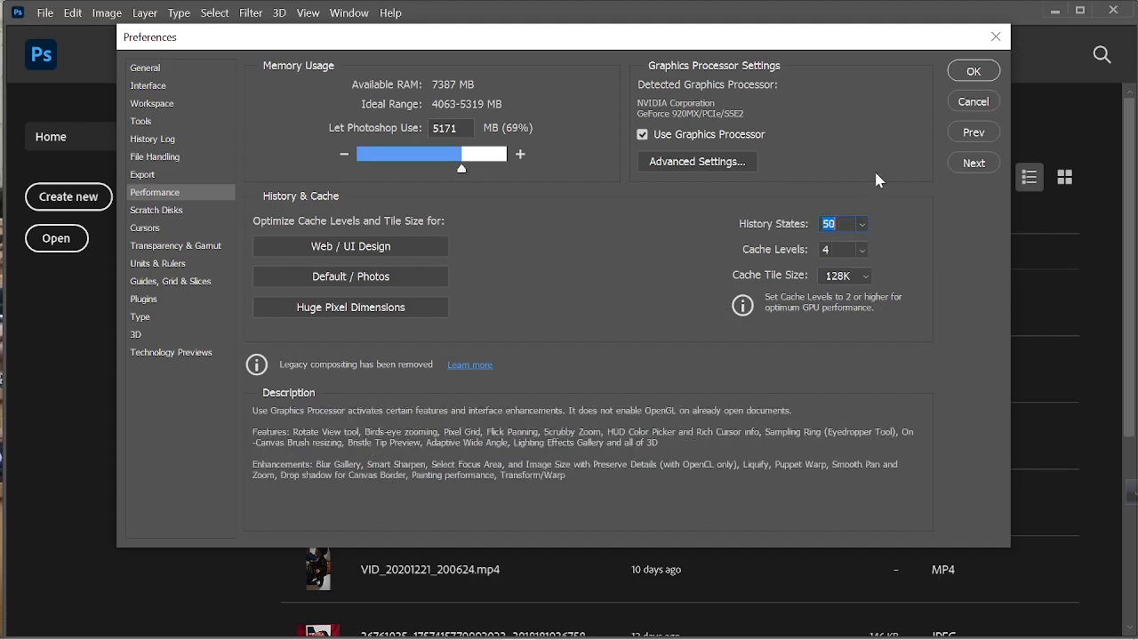
{"action": "left_click", "coordinate": [864, 249]}
{"action": "left_click", "coordinate": [864, 250]}
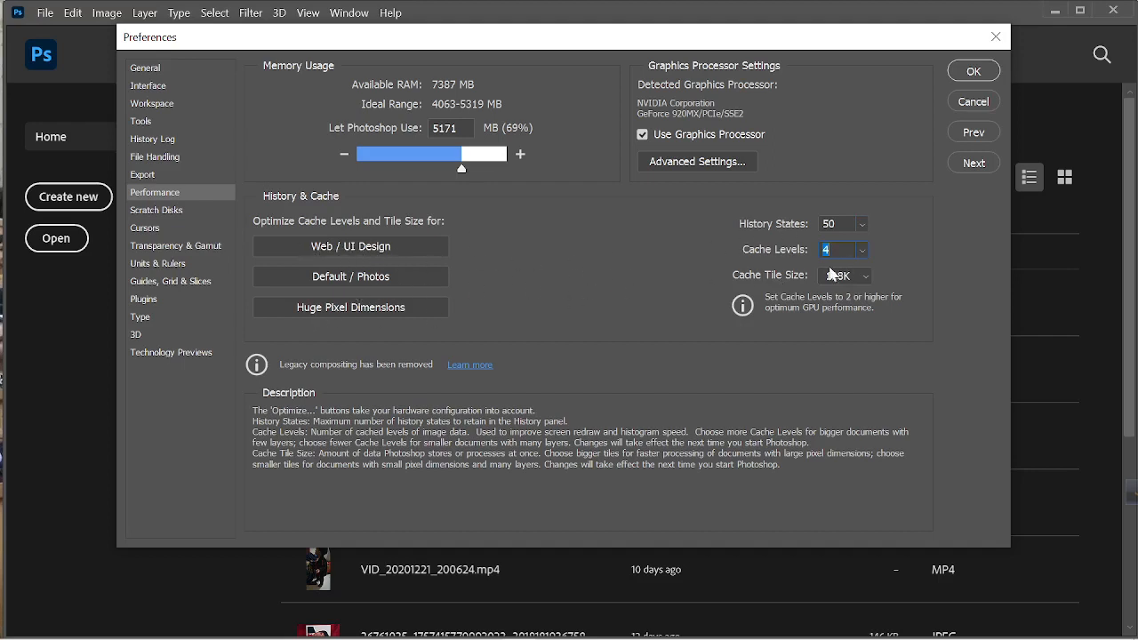
- In the Scratch Disks preferences, deactivate drive G:\ and activate it again
{"action": "left_click", "coordinate": [165, 213]}
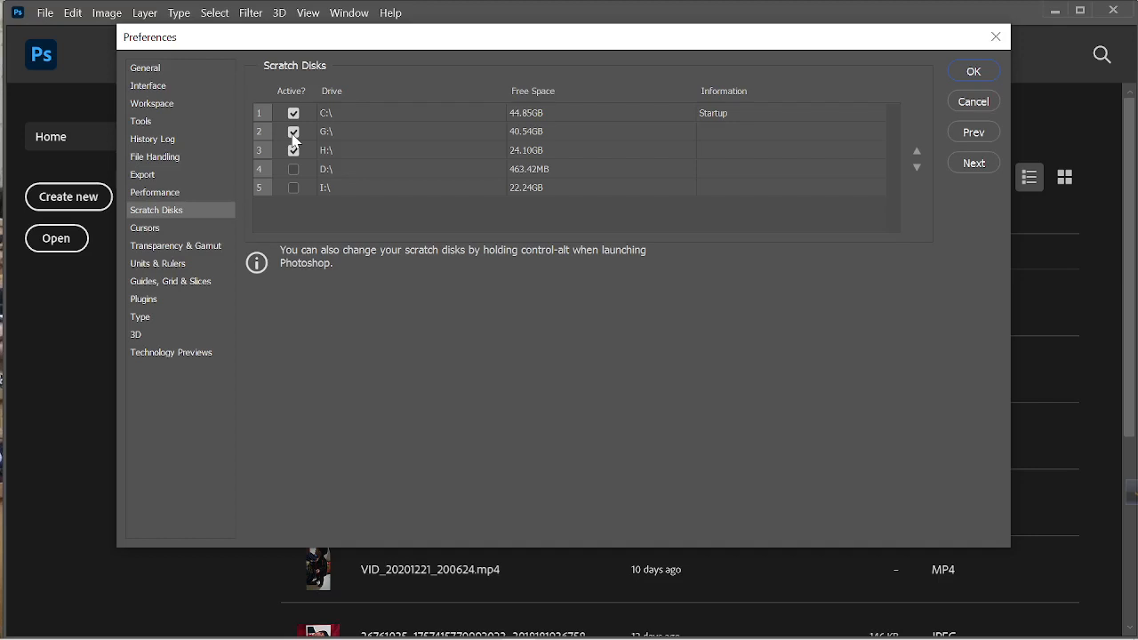
{"action": "left_click", "coordinate": [294, 131]}
{"action": "left_click", "coordinate": [293, 132]}
- Look through the Plugins, Guides, Grid & Slices and Units & Rulers preferences
{"action": "left_click", "coordinate": [160, 302]}
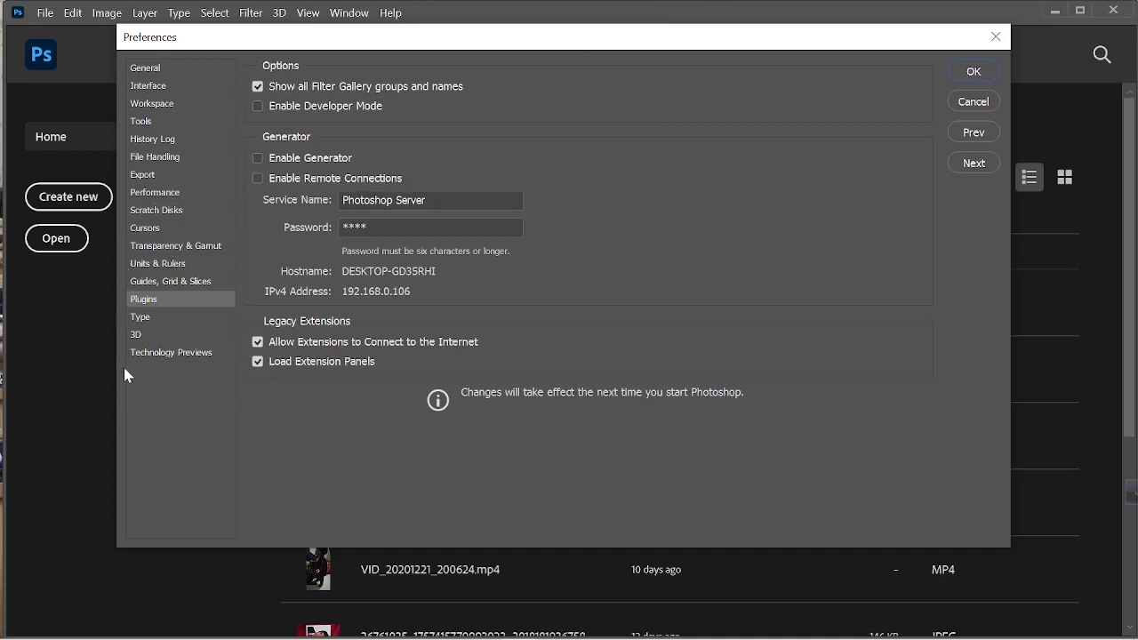
{"action": "left_click", "coordinate": [171, 282]}
{"action": "left_click", "coordinate": [172, 265]}
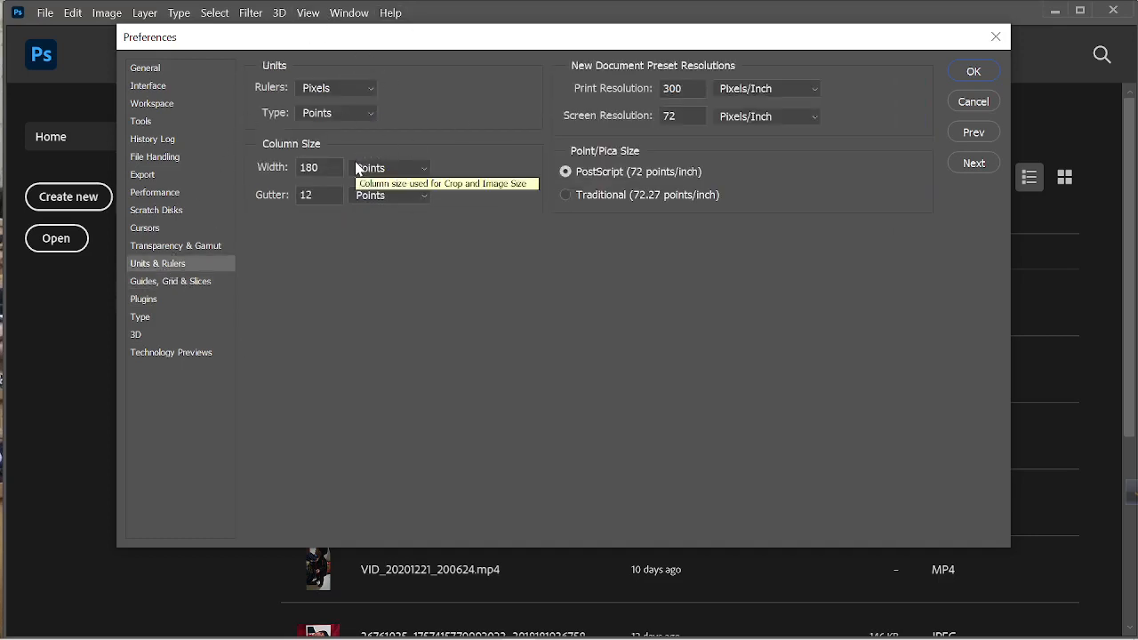
- Try Inches as the ruler unit and return it to Pixels
{"action": "left_click", "coordinate": [342, 88]}
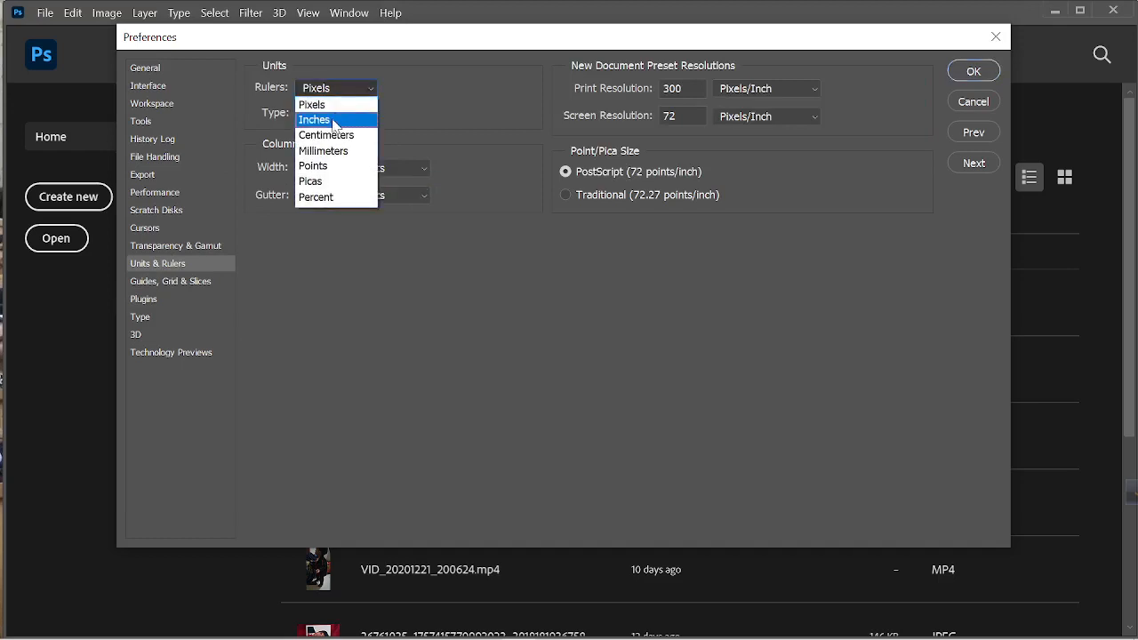
{"action": "left_click", "coordinate": [333, 120]}
{"action": "left_click", "coordinate": [343, 93]}
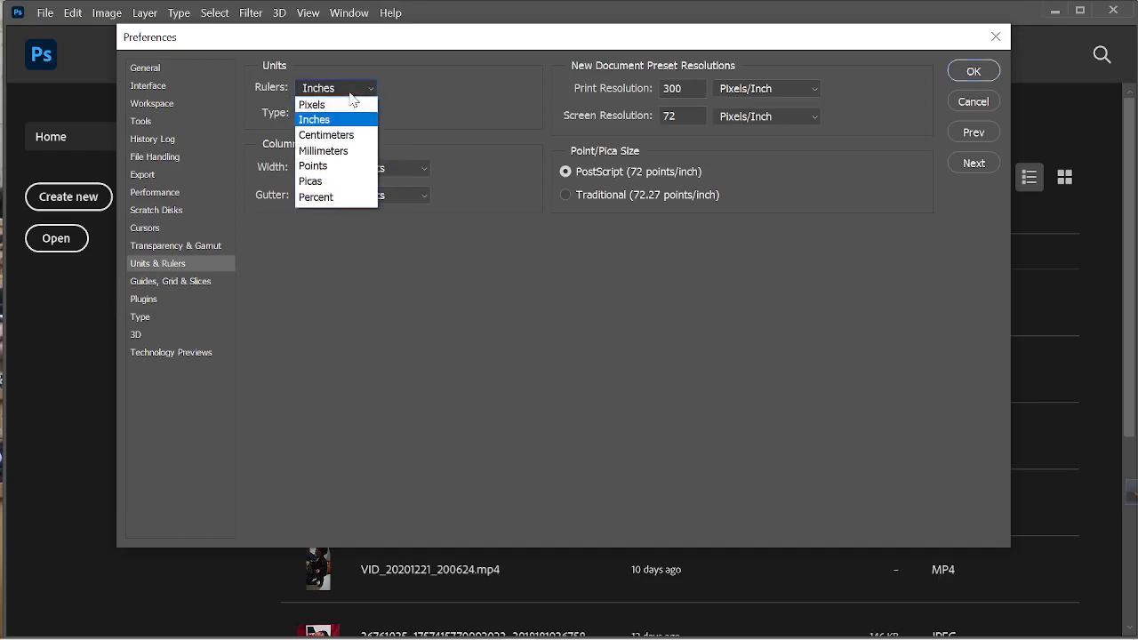
{"action": "left_click", "coordinate": [343, 106]}
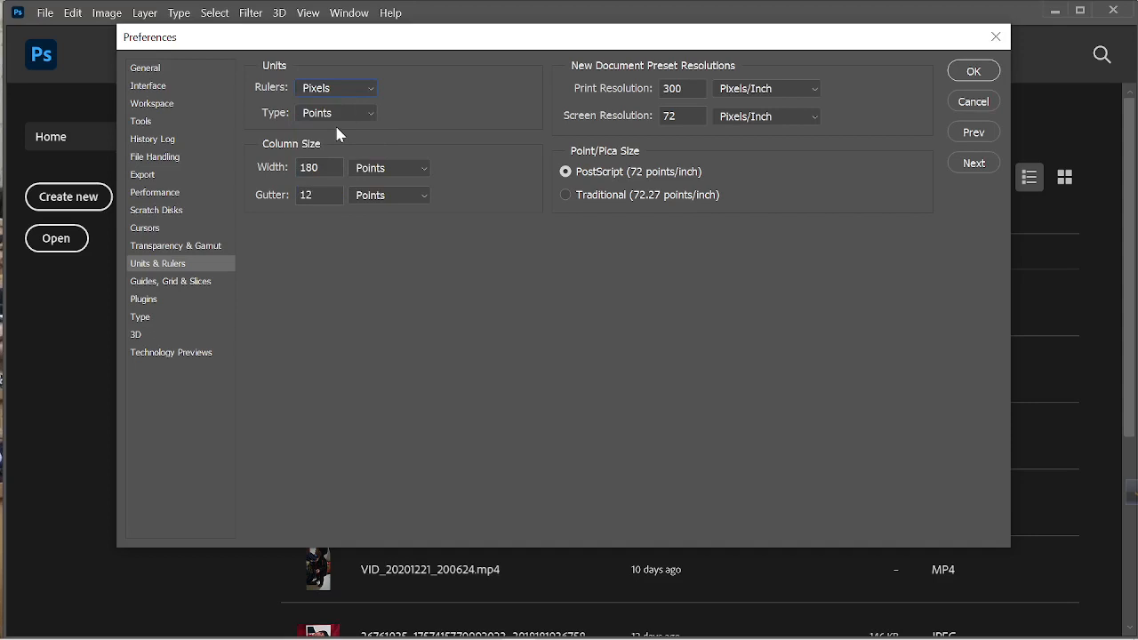
- Close the Preferences with the settings accepted, view the legacy new document dialog, and cancel it
{"action": "left_click", "coordinate": [965, 71]}
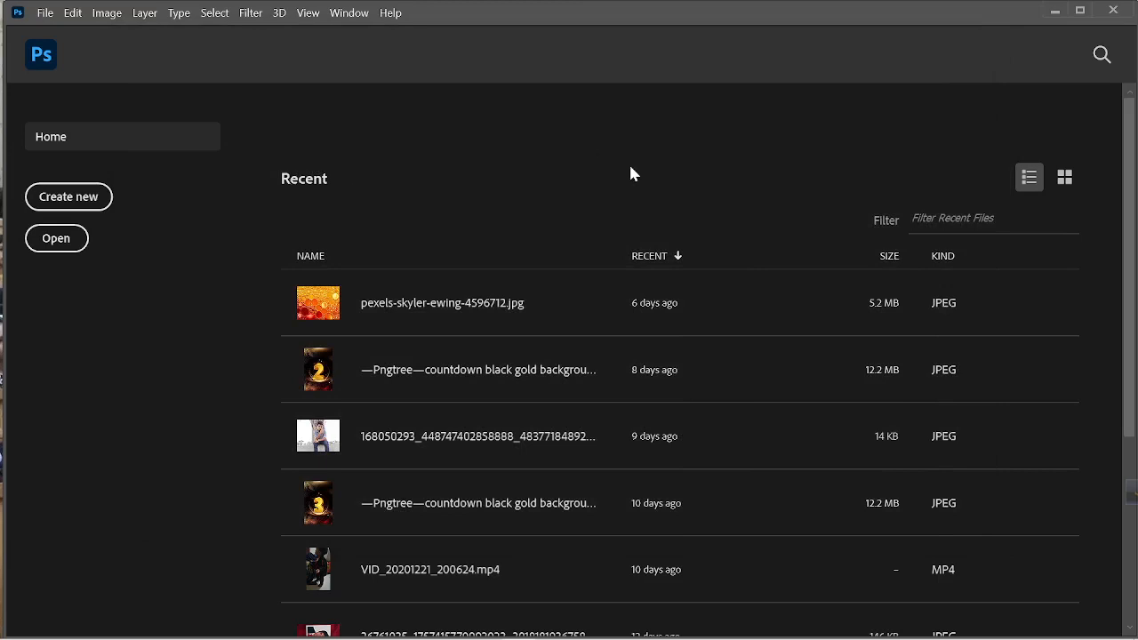
{"action": "key", "text": "ctrl+n"}
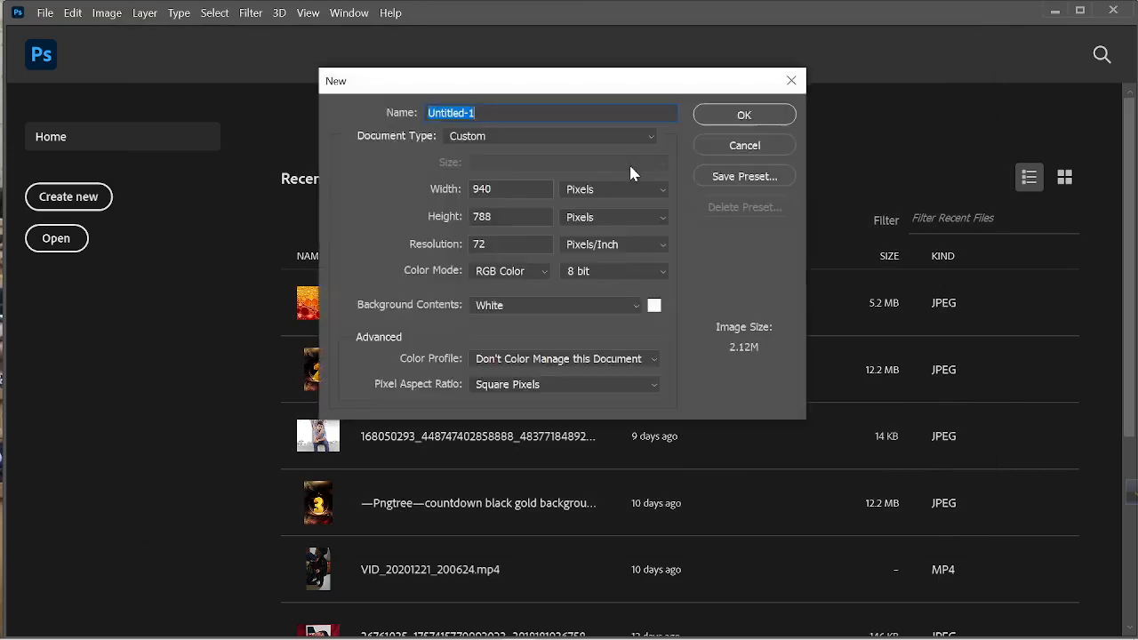
{"action": "left_click", "coordinate": [775, 146]}
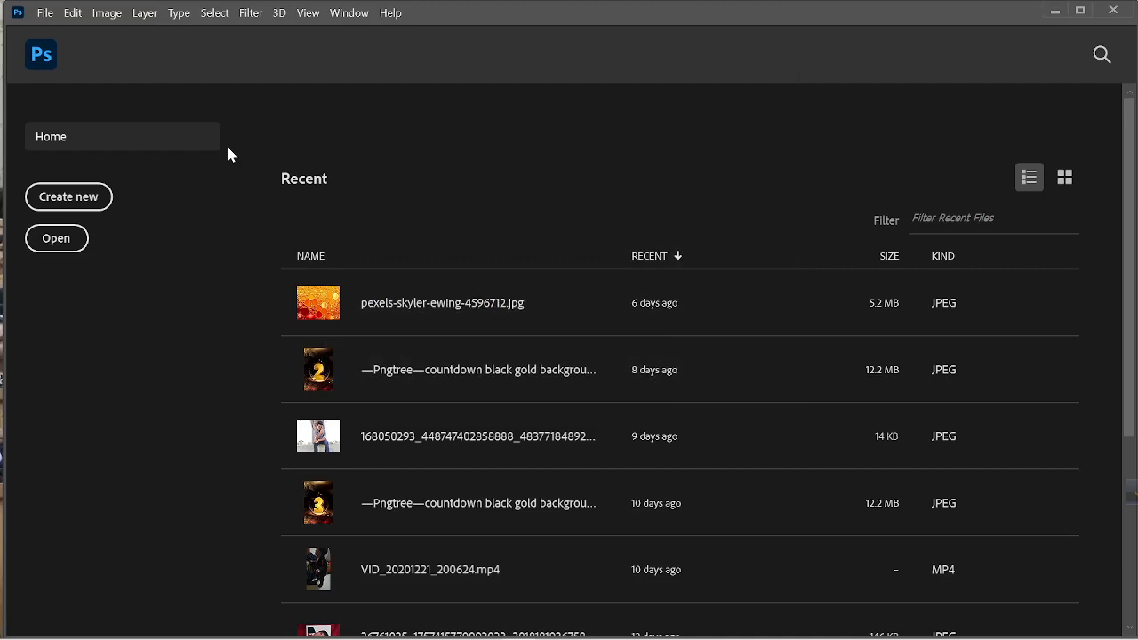
- Turn off the legacy "New Document" interface in the General preferences and start a new document
{"action": "key", "text": "ctrl+k"}
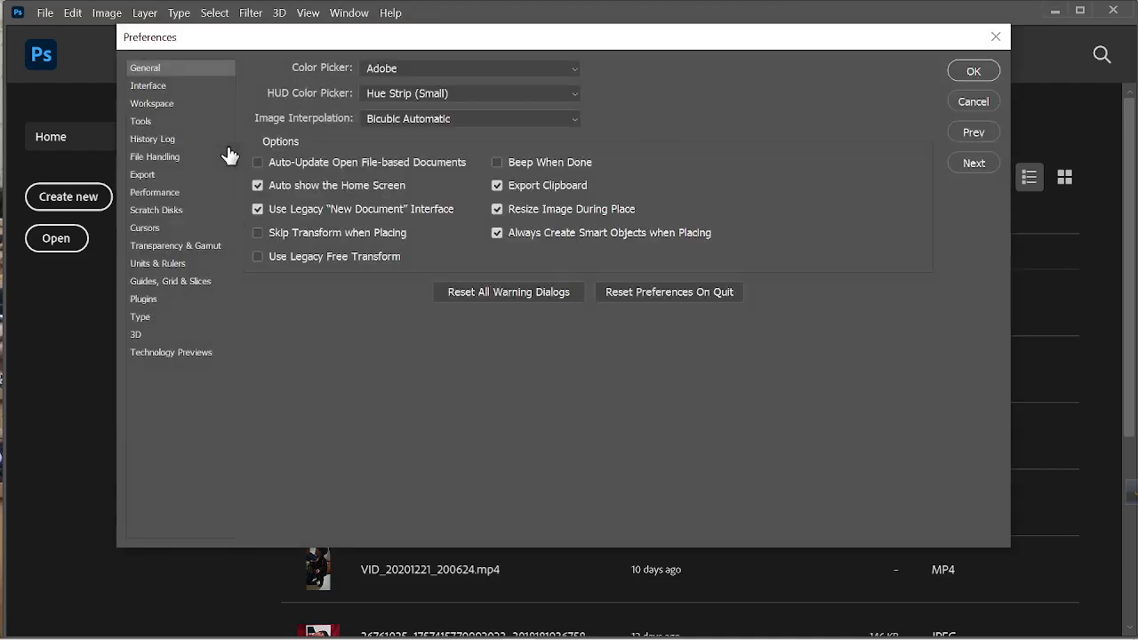
{"action": "left_click", "coordinate": [974, 71]}
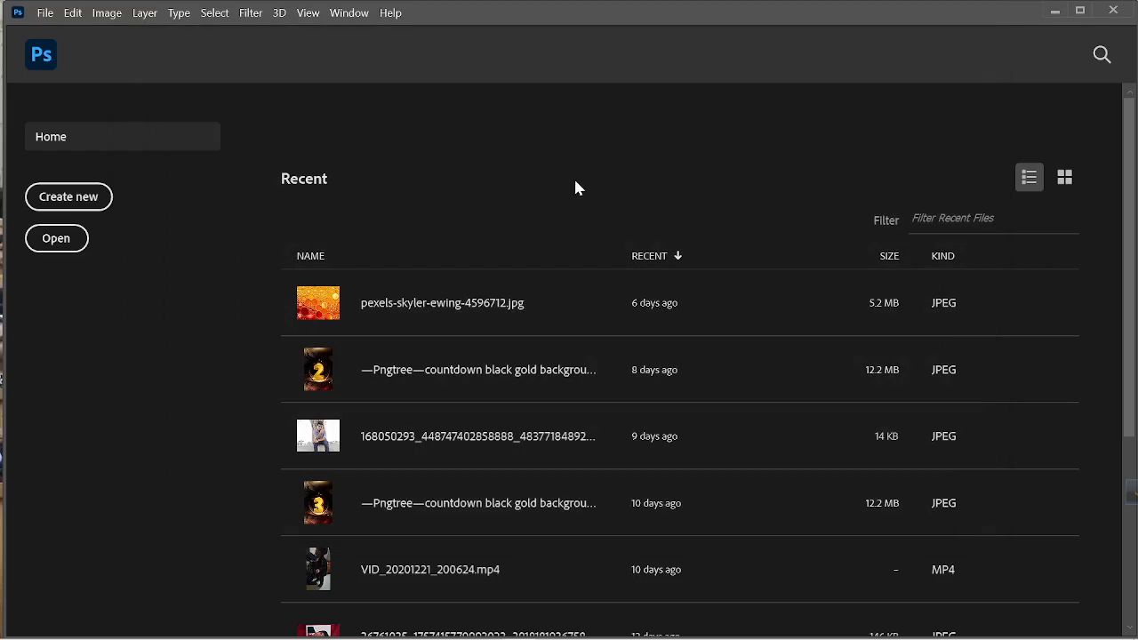
{"action": "key", "text": "ctrl+n"}
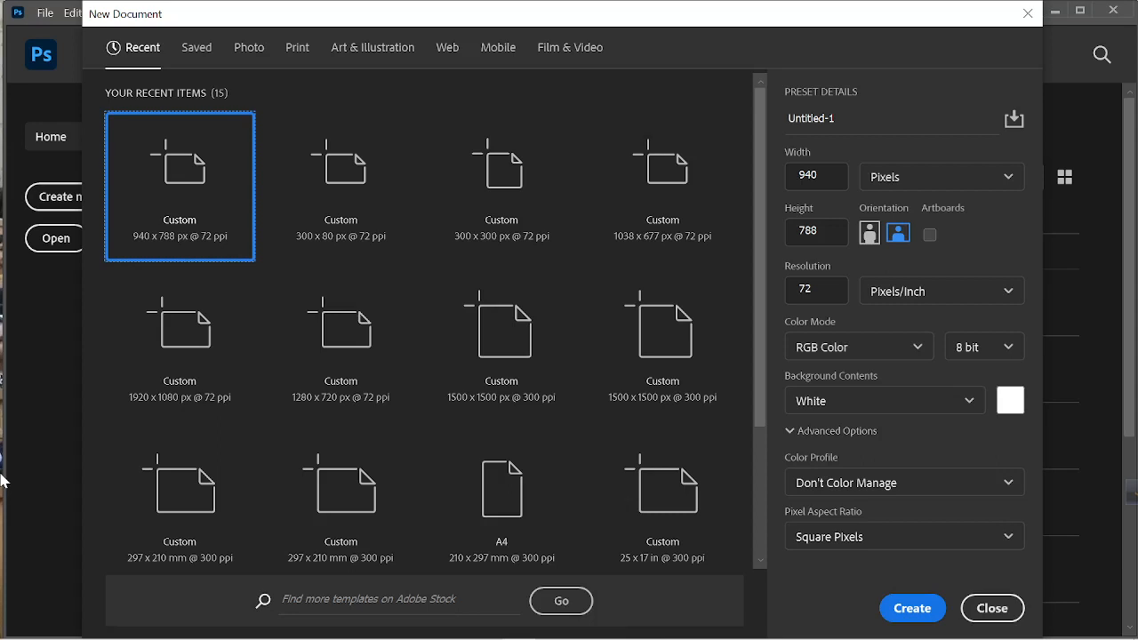
- Try a4 as the Adobe Stock template search term, clear it, and look through the recent items
{"action": "left_click", "coordinate": [357, 603]}
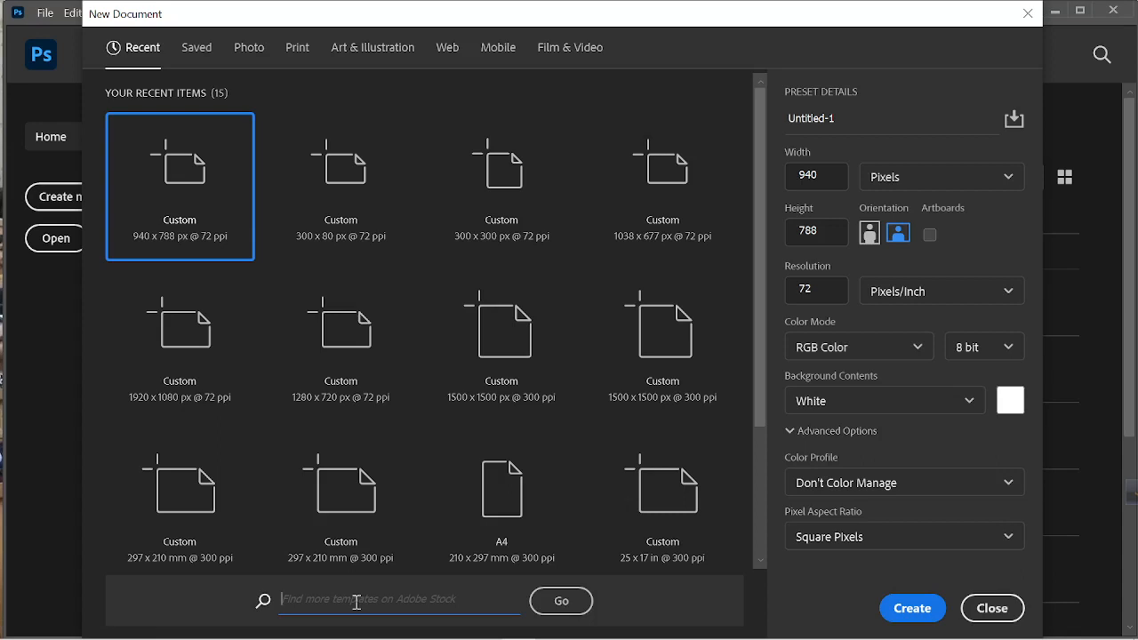
{"action": "type", "text": "a4"}
{"action": "key", "text": "BackSpace"}
{"action": "key", "text": "BackSpace"}
{"action": "scroll", "coordinate": [585, 432], "scroll_direction": "down", "scroll_amount": 2}
{"action": "scroll", "coordinate": [585, 431], "scroll_direction": "up", "scroll_amount": 2}
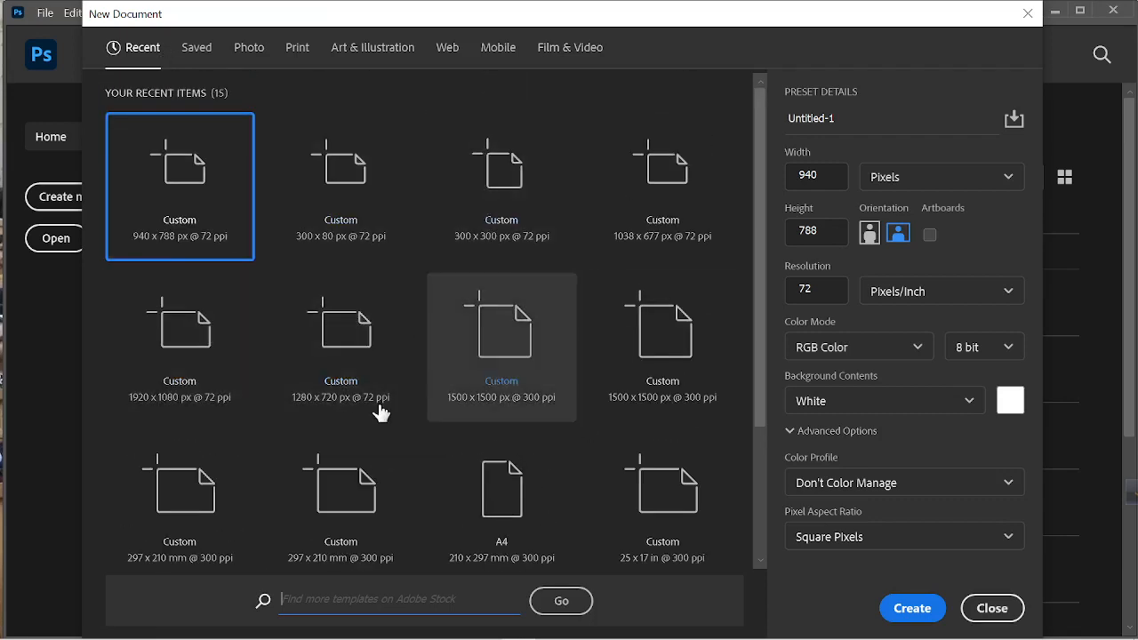
- Look through the Saved, Photo, Print, Art & Illustration, Web, Mobile and Film & Video presets, returning to the recent items
{"action": "left_click", "coordinate": [202, 51]}
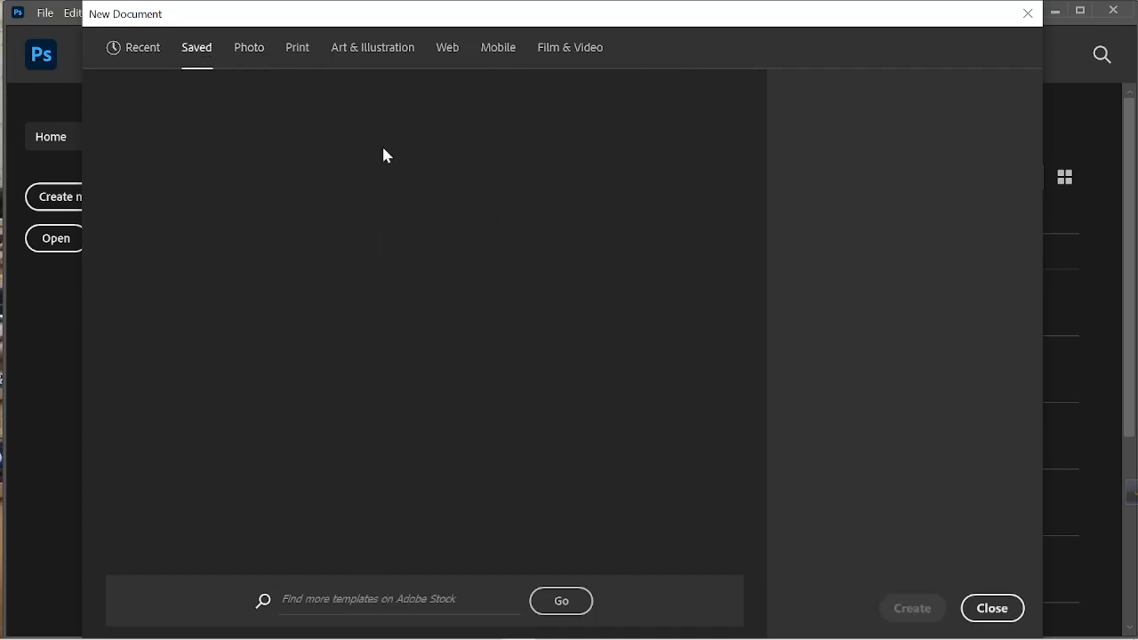
{"action": "left_click", "coordinate": [132, 52]}
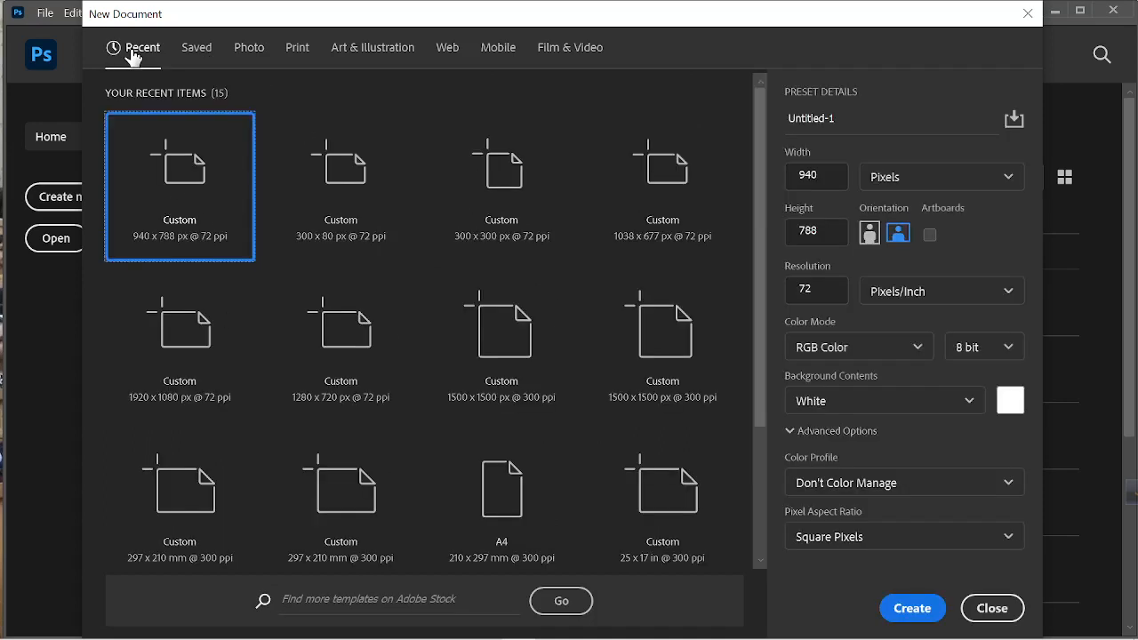
{"action": "left_click", "coordinate": [248, 47]}
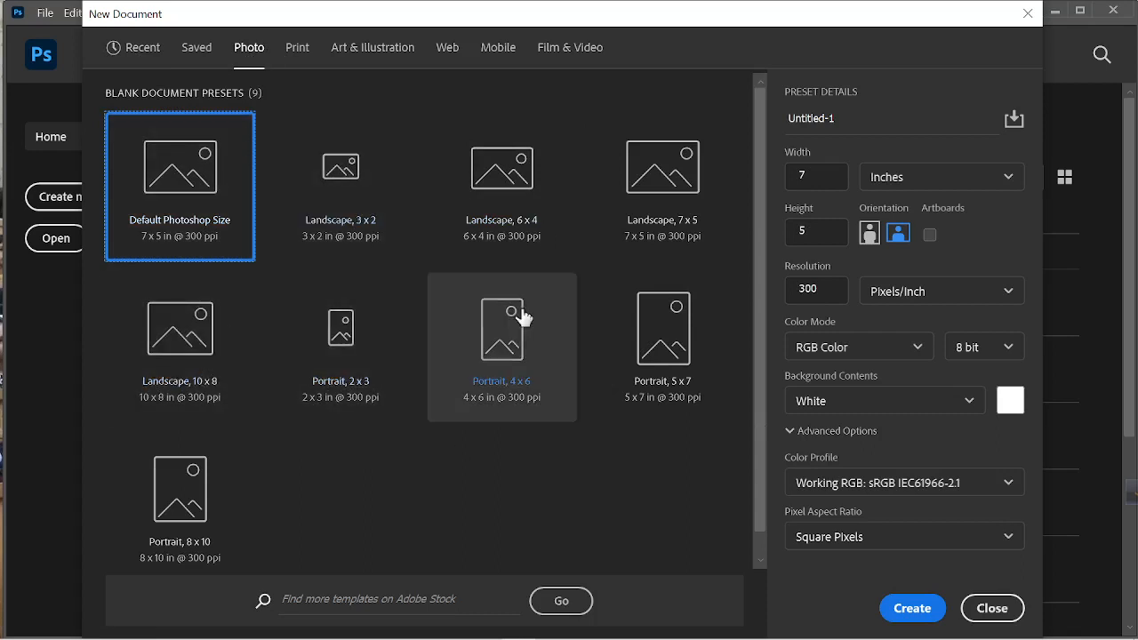
{"action": "left_click", "coordinate": [296, 52]}
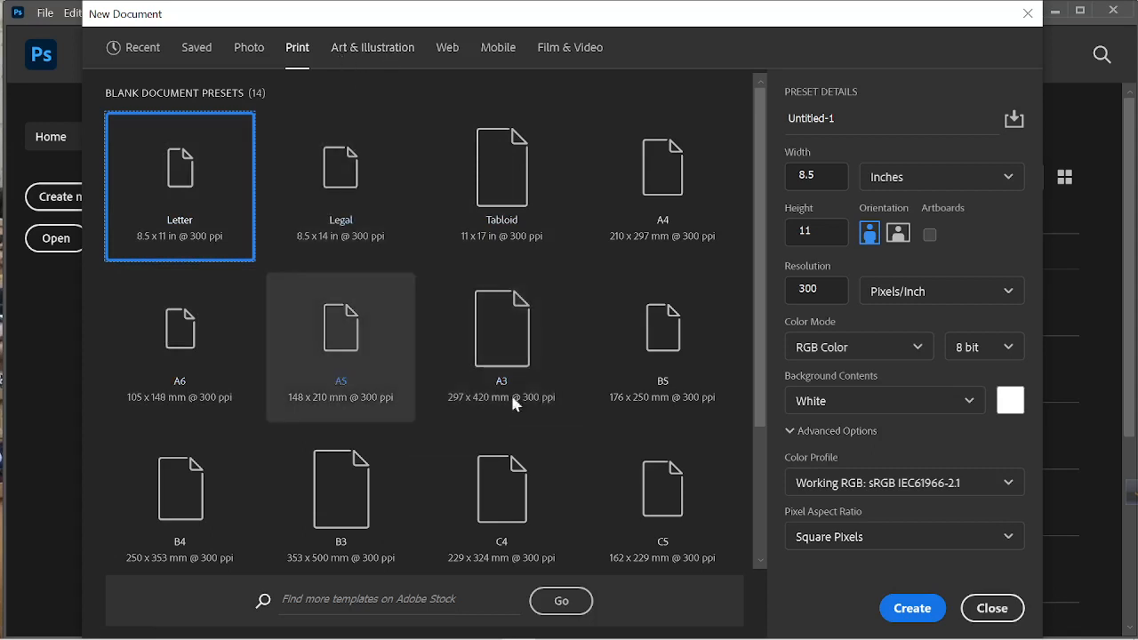
{"action": "left_click", "coordinate": [362, 52]}
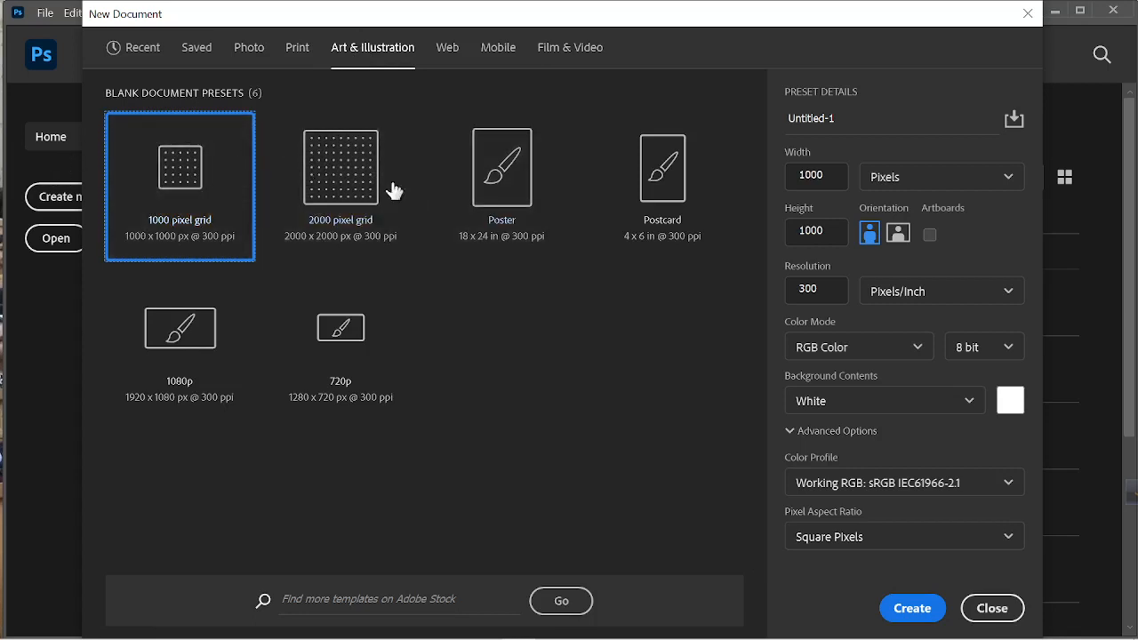
{"action": "left_click", "coordinate": [448, 56]}
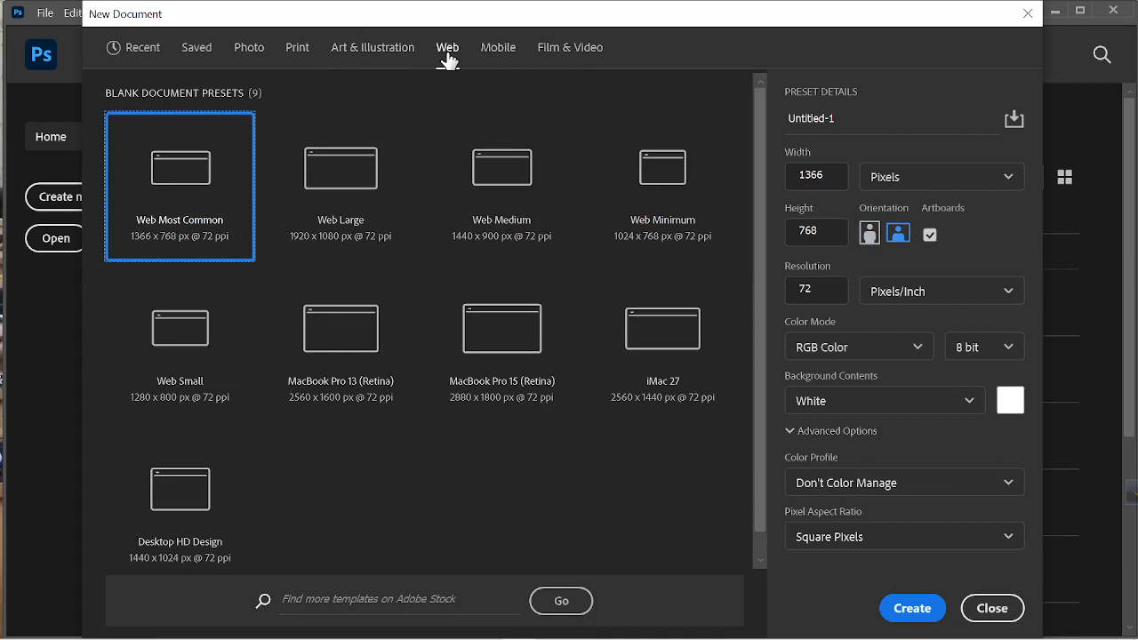
{"action": "left_click", "coordinate": [500, 55]}
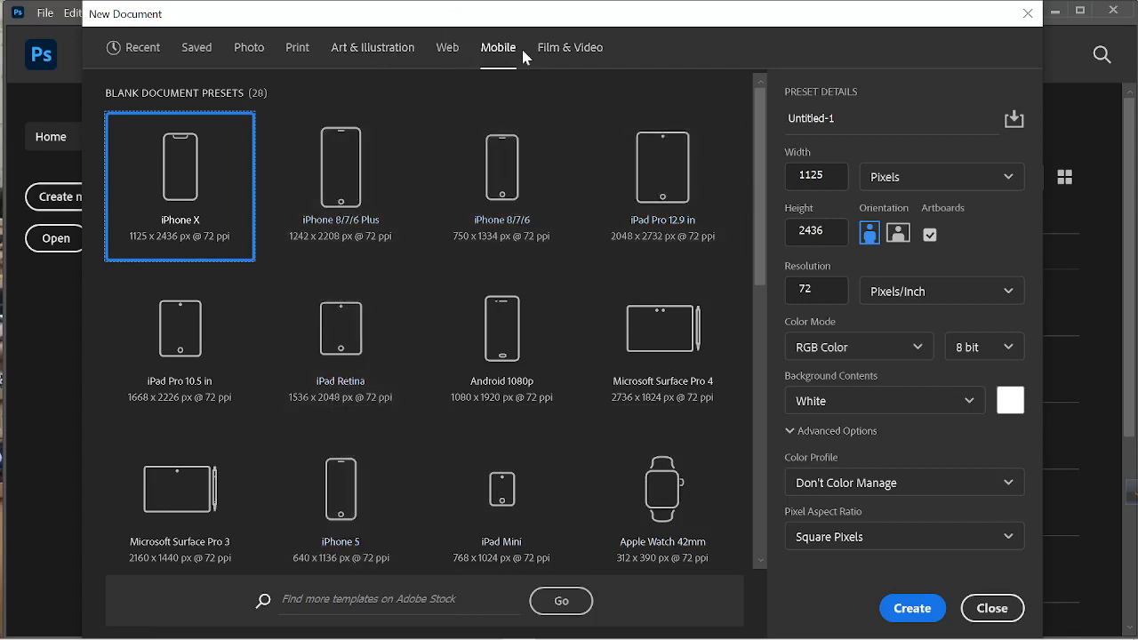
{"action": "left_click", "coordinate": [551, 53]}
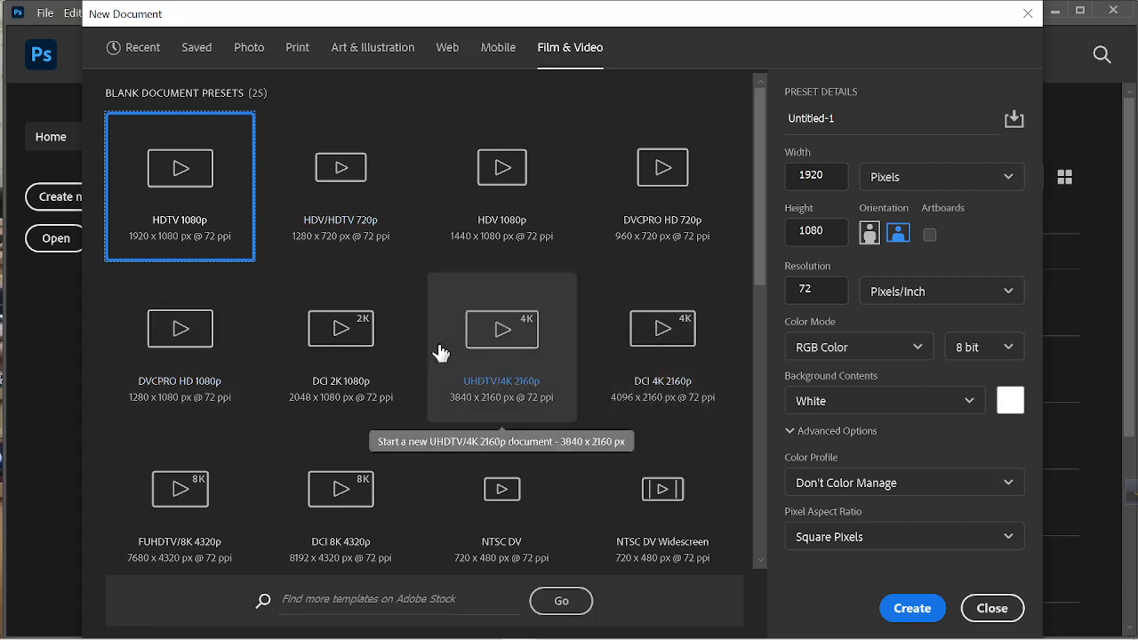
{"action": "left_click", "coordinate": [143, 48]}
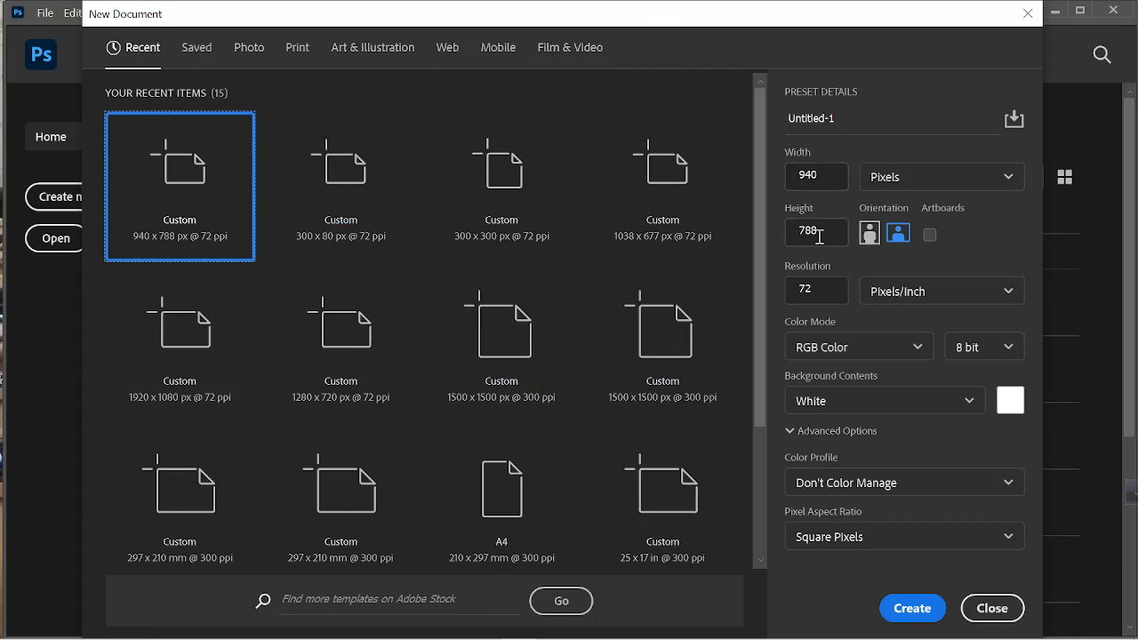
- Check the available width units and name the new document First Class
{"action": "left_click", "coordinate": [902, 177]}
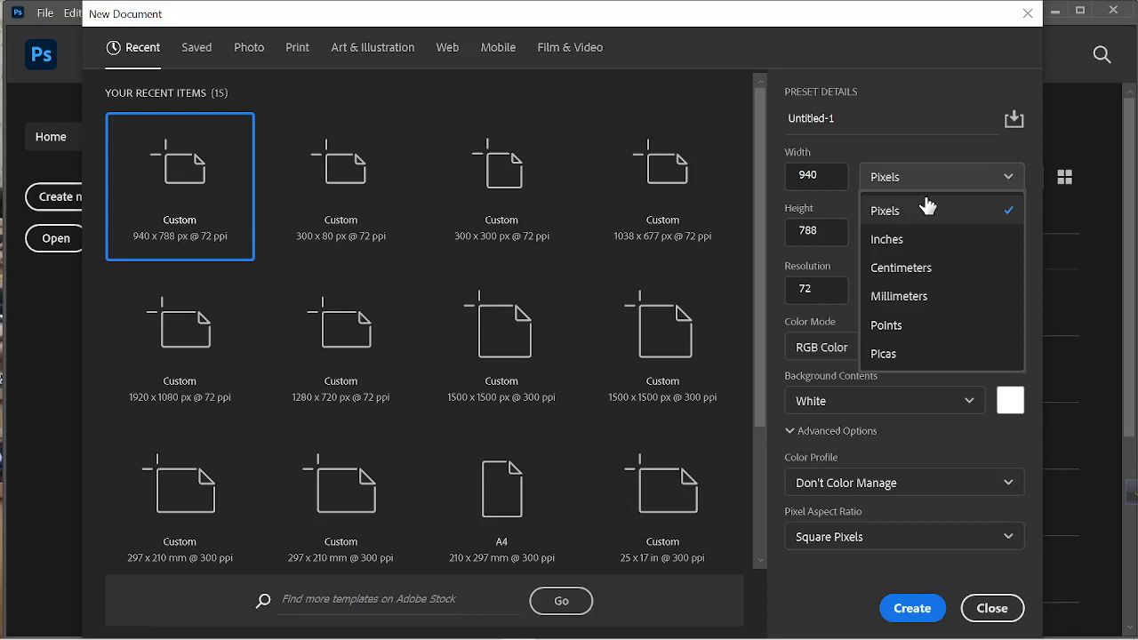
{"action": "left_click", "coordinate": [893, 85]}
{"action": "left_click", "coordinate": [857, 121]}
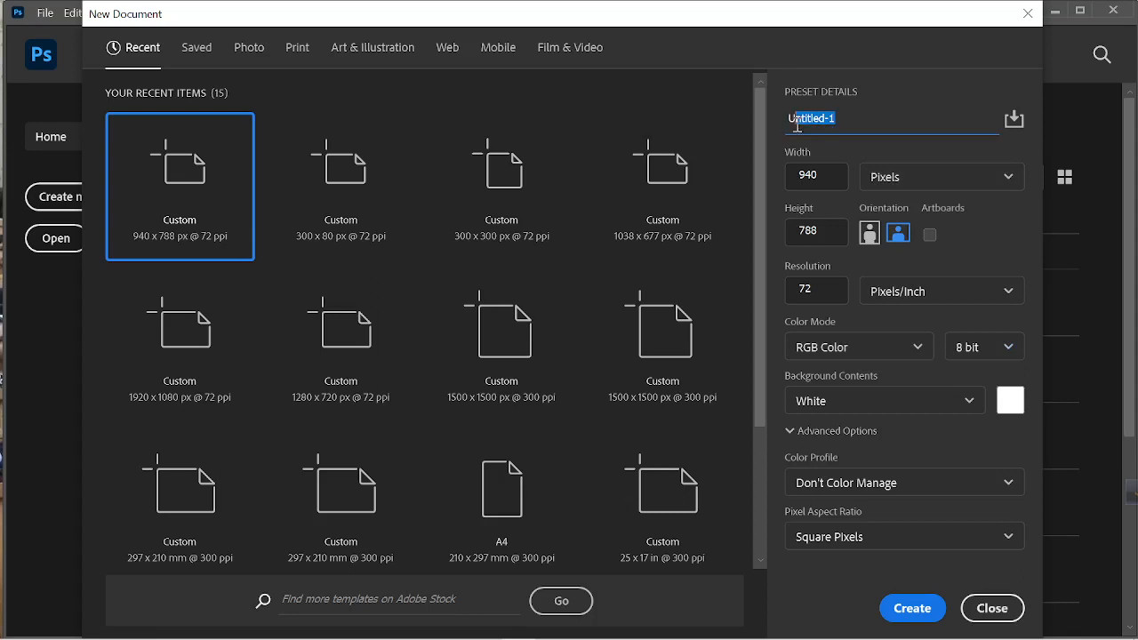
{"action": "left_click_drag", "start_coordinate": [870, 117], "coordinate": [773, 124]}
{"action": "type", "text": "First Class"}
- Save the 940 x 788 px document settings as a preset named First Class and view it among the saved presets
{"action": "left_click", "coordinate": [206, 62]}
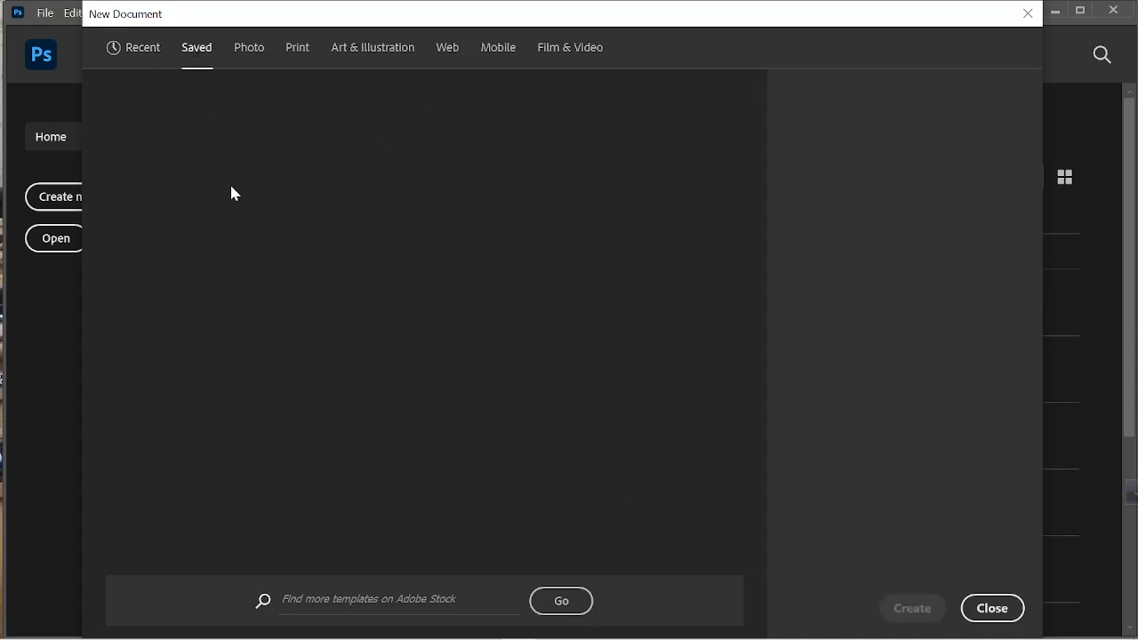
{"action": "left_click", "coordinate": [141, 59]}
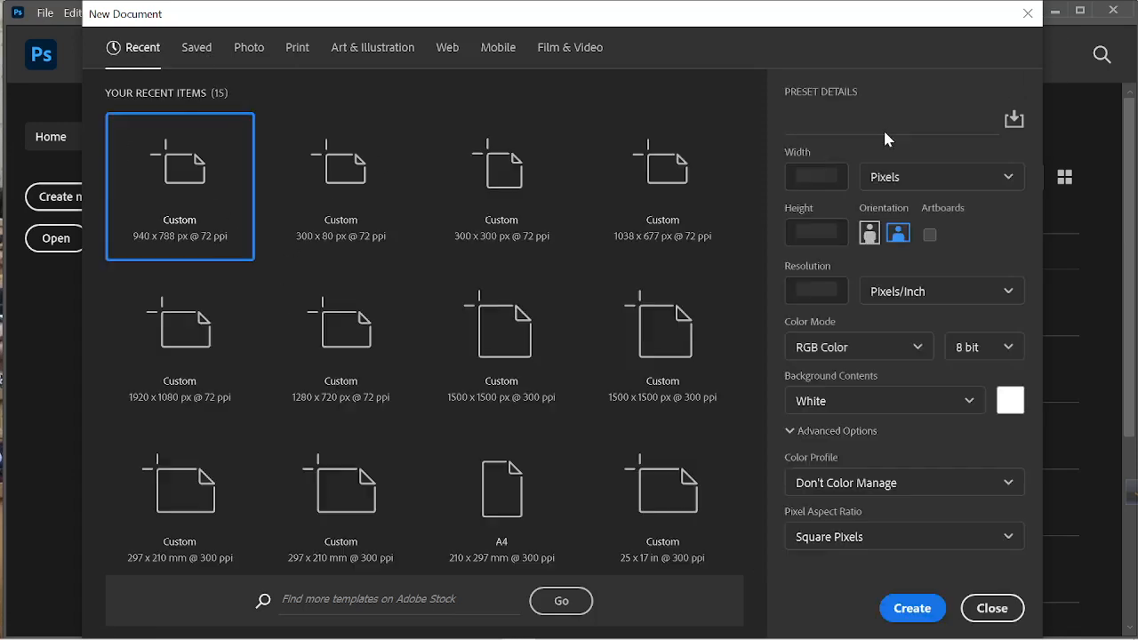
{"action": "left_click", "coordinate": [1014, 120]}
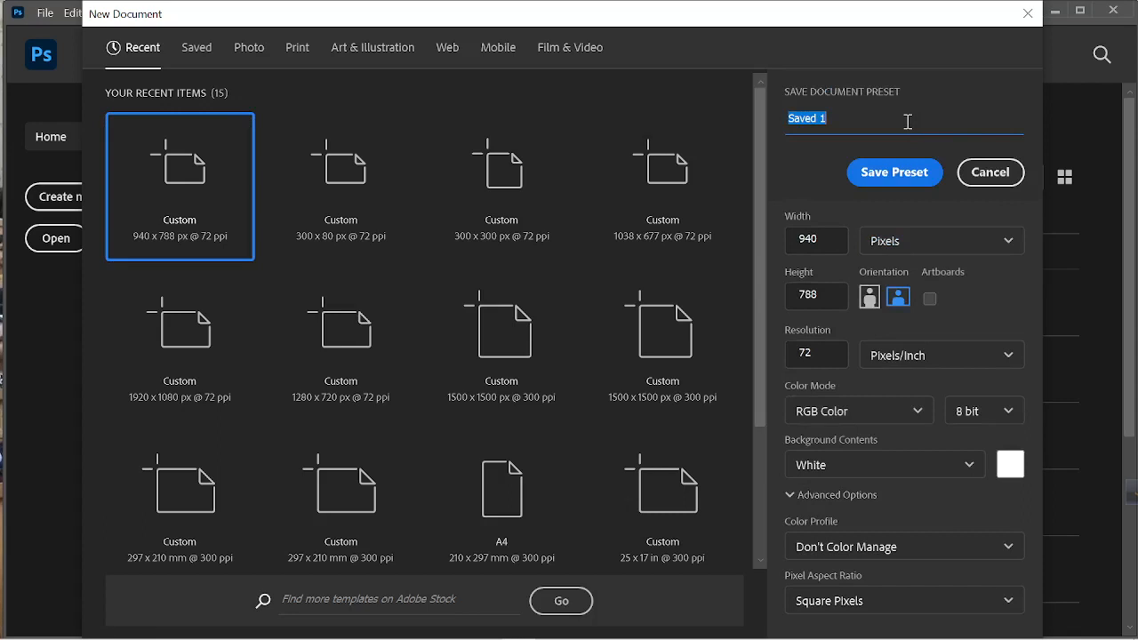
{"action": "type", "text": "First Class"}
{"action": "left_click", "coordinate": [903, 175]}
{"action": "left_click", "coordinate": [196, 47]}
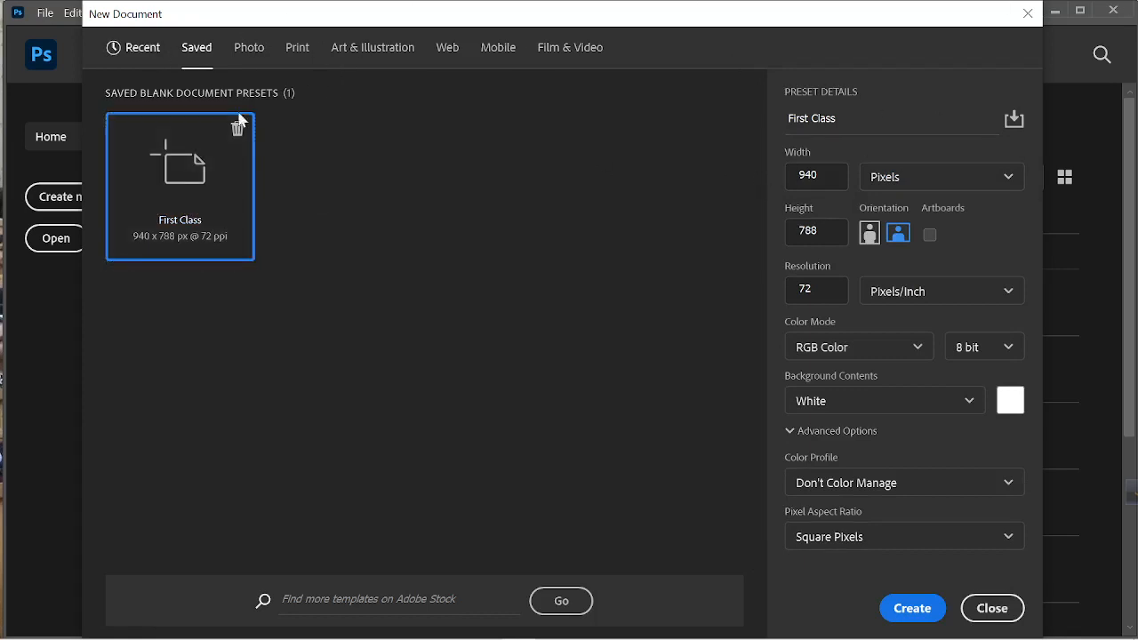
- Choose the A4 preset from the recent items and set its orientation to landscape
{"action": "left_click", "coordinate": [135, 49]}
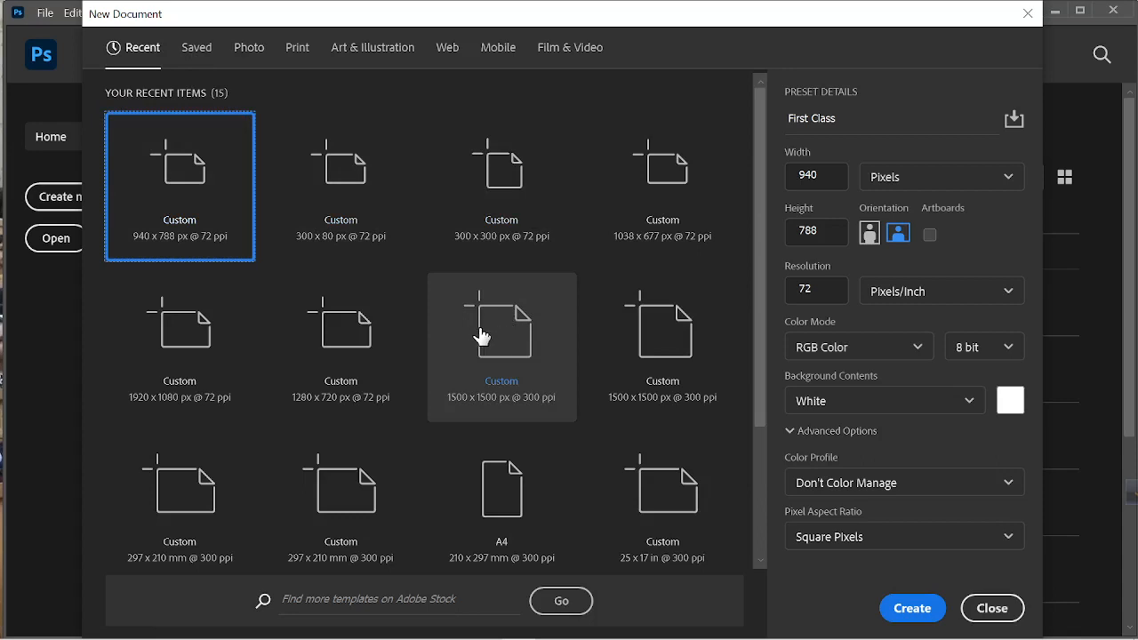
{"action": "left_click", "coordinate": [487, 504]}
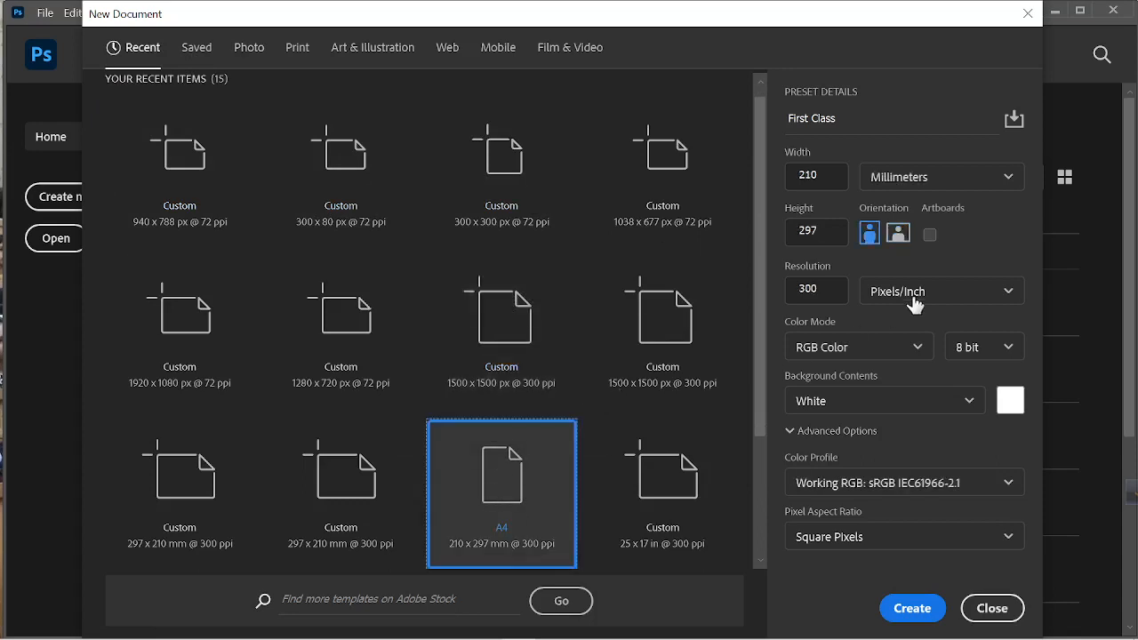
{"action": "left_click", "coordinate": [897, 236]}
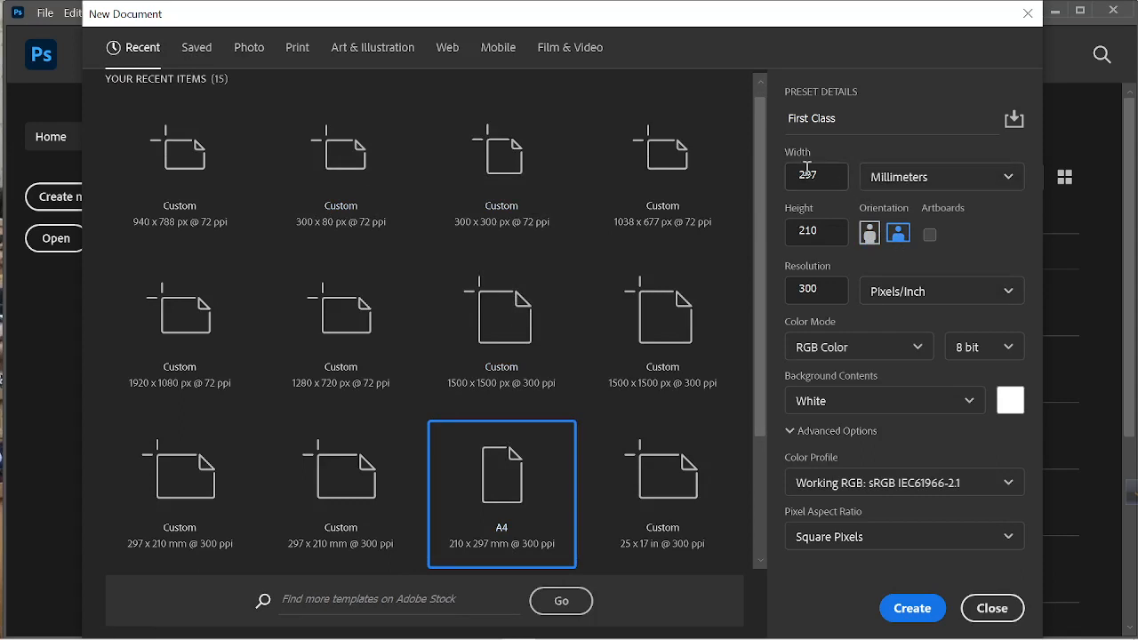
- Try Pixels as the document size unit, then set the unit to Inches
{"action": "left_click", "coordinate": [925, 190]}
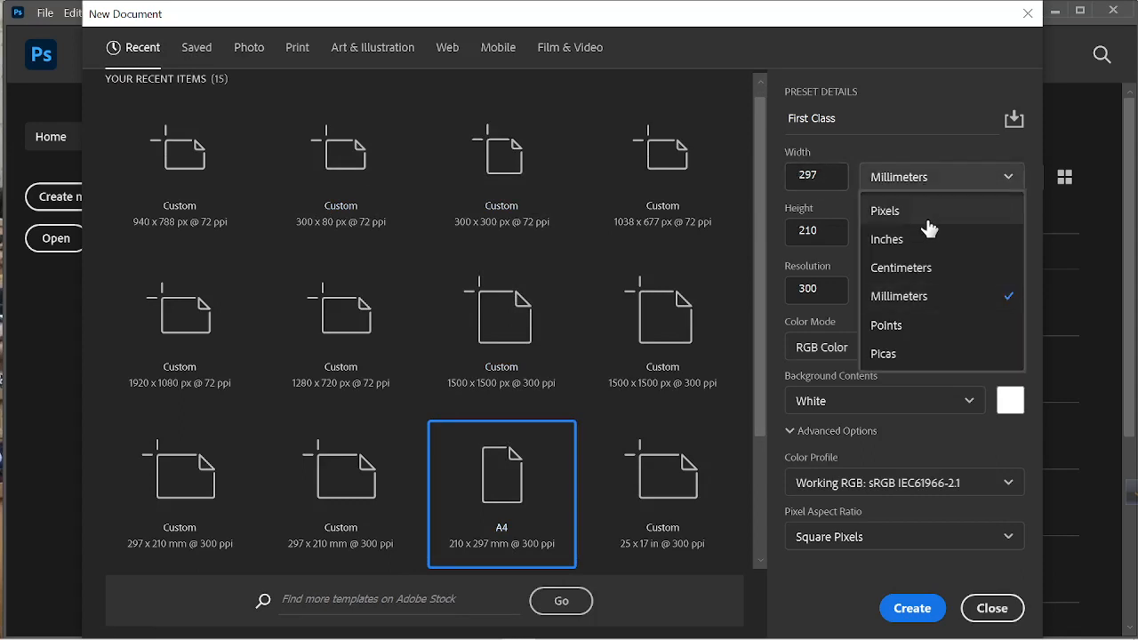
{"action": "left_click", "coordinate": [925, 212]}
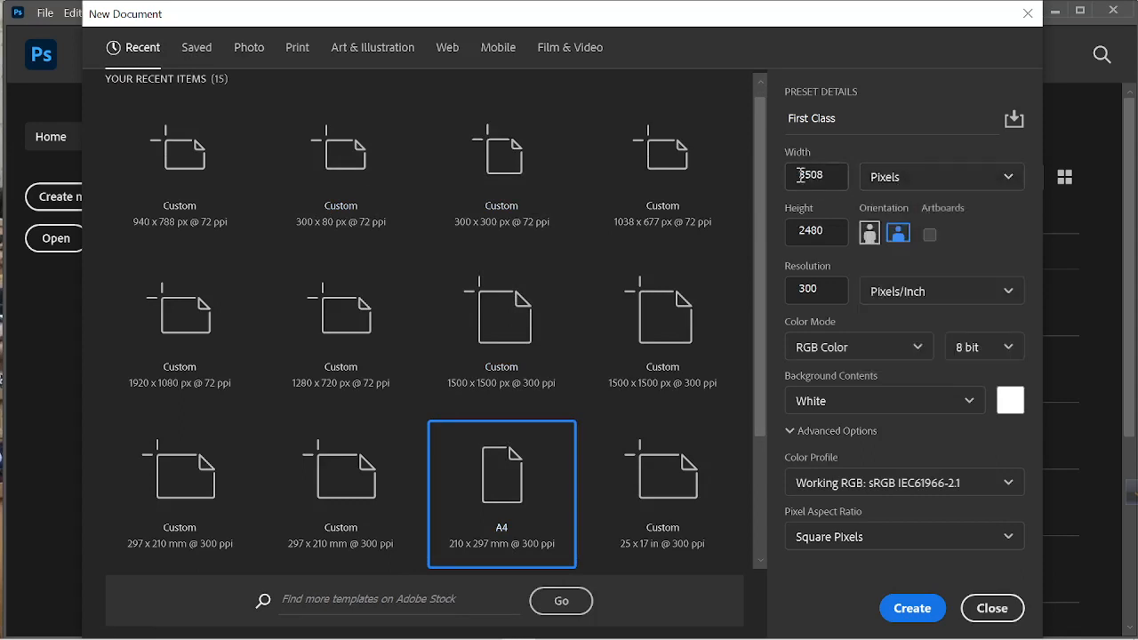
{"action": "left_click", "coordinate": [884, 179]}
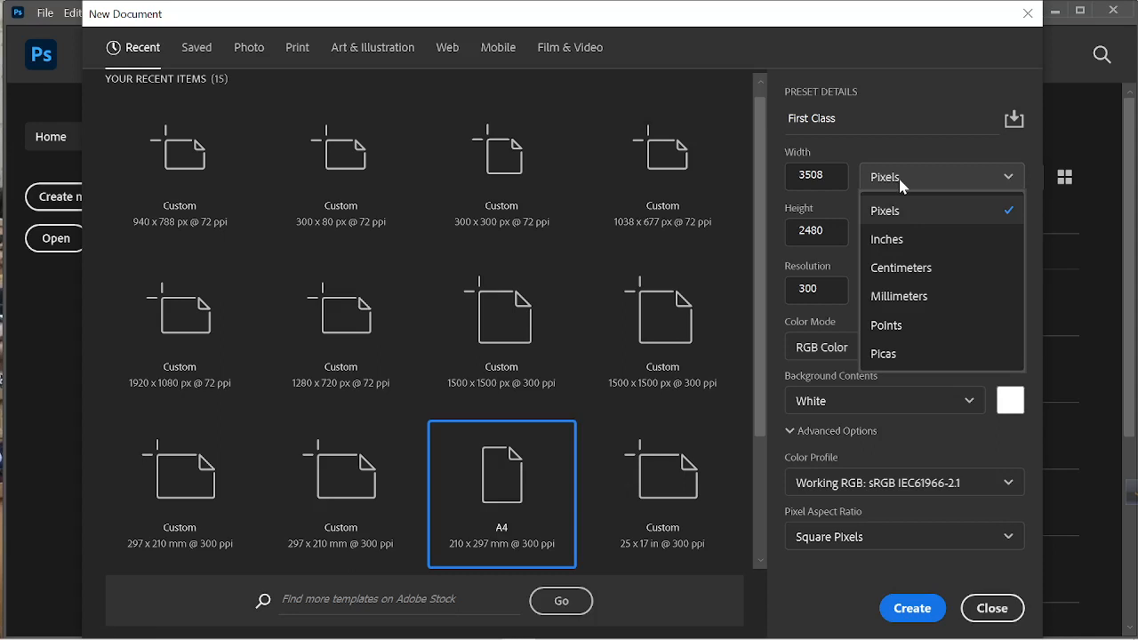
{"action": "left_click", "coordinate": [907, 115]}
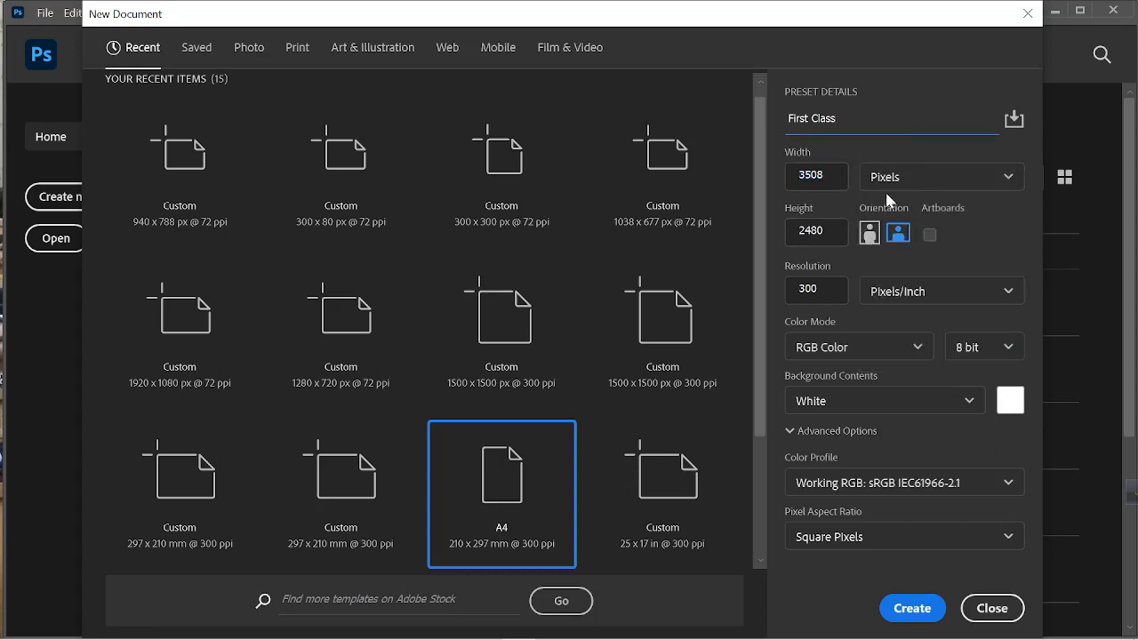
{"action": "left_click", "coordinate": [905, 175]}
{"action": "left_click", "coordinate": [889, 241]}
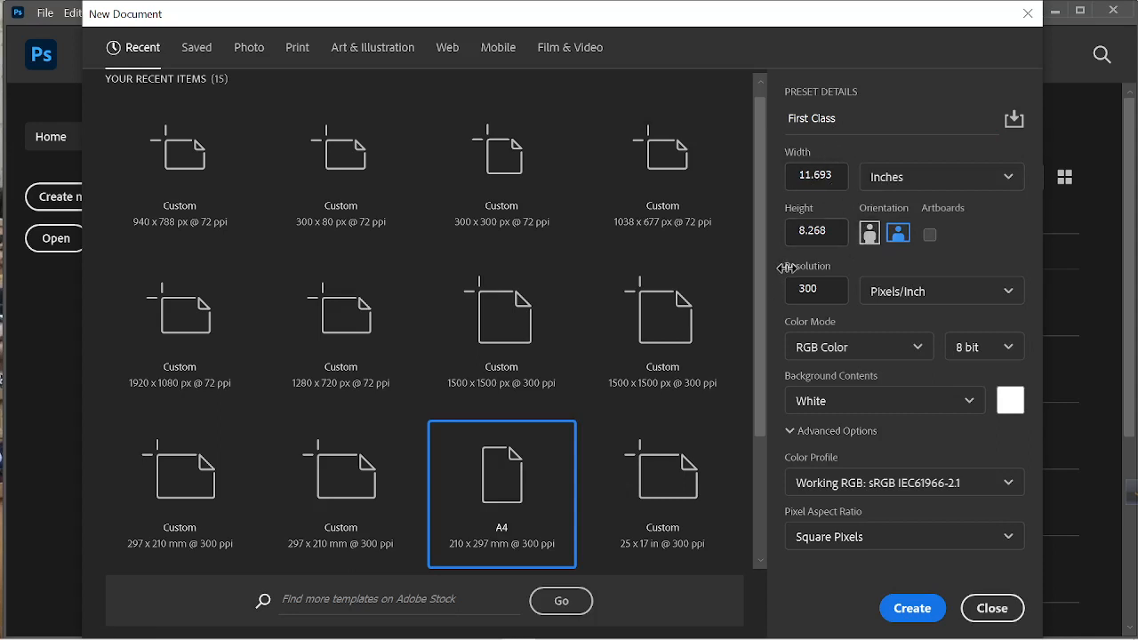
- Set the resolution to 72 pixels/inch and check the available color modes, keeping RGB Color
{"action": "left_click", "coordinate": [830, 284]}
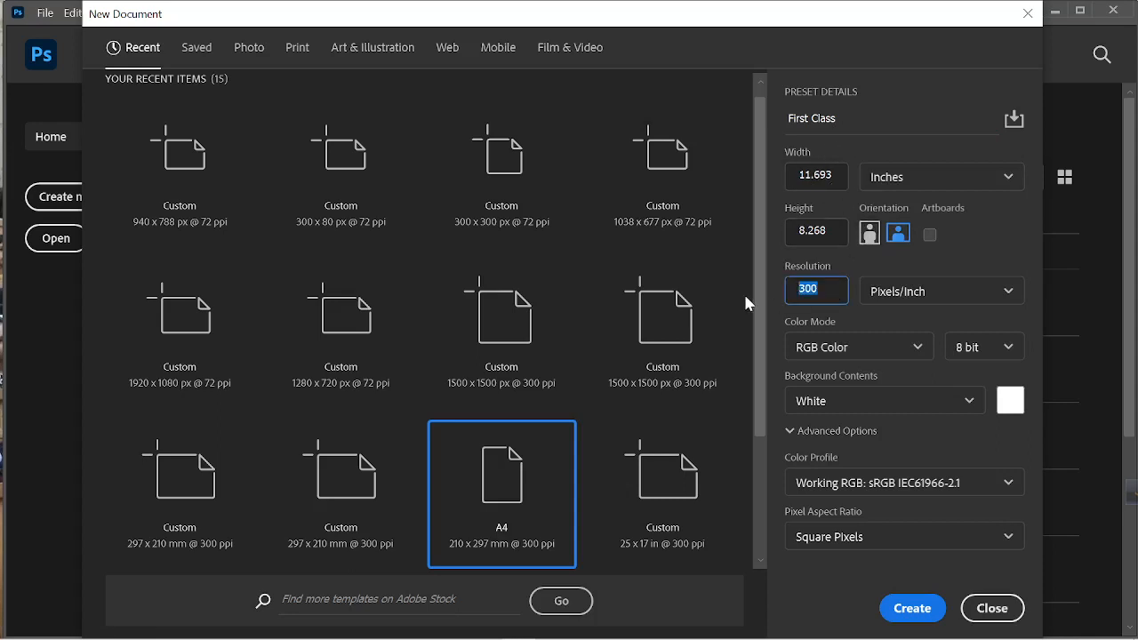
{"action": "type", "text": "72"}
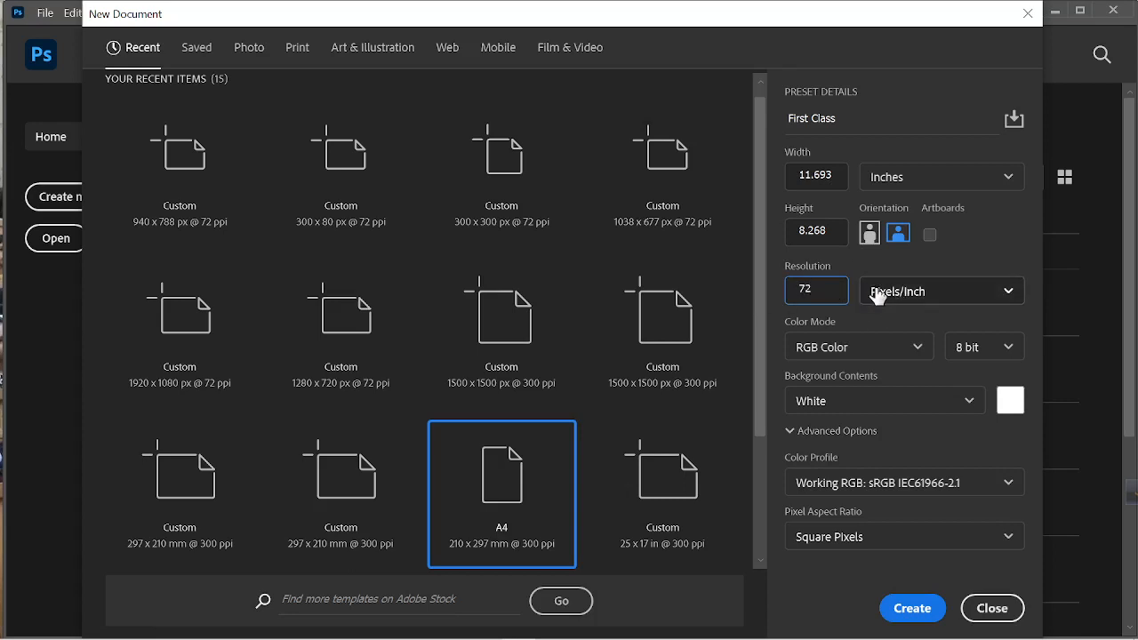
{"action": "left_click", "coordinate": [891, 350]}
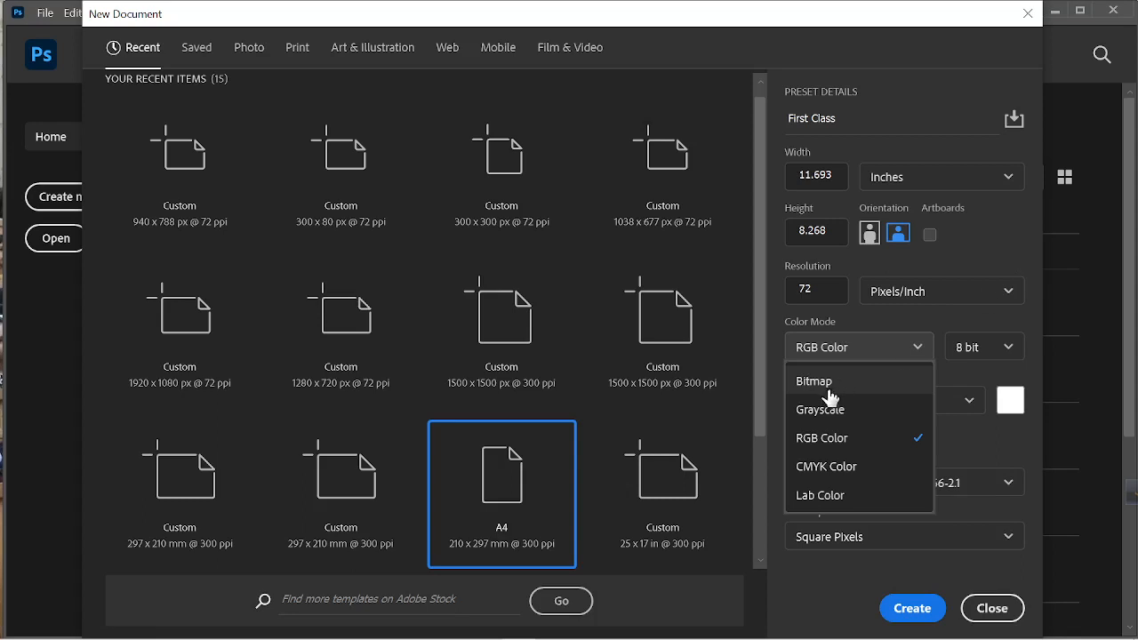
{"action": "left_click", "coordinate": [984, 245]}
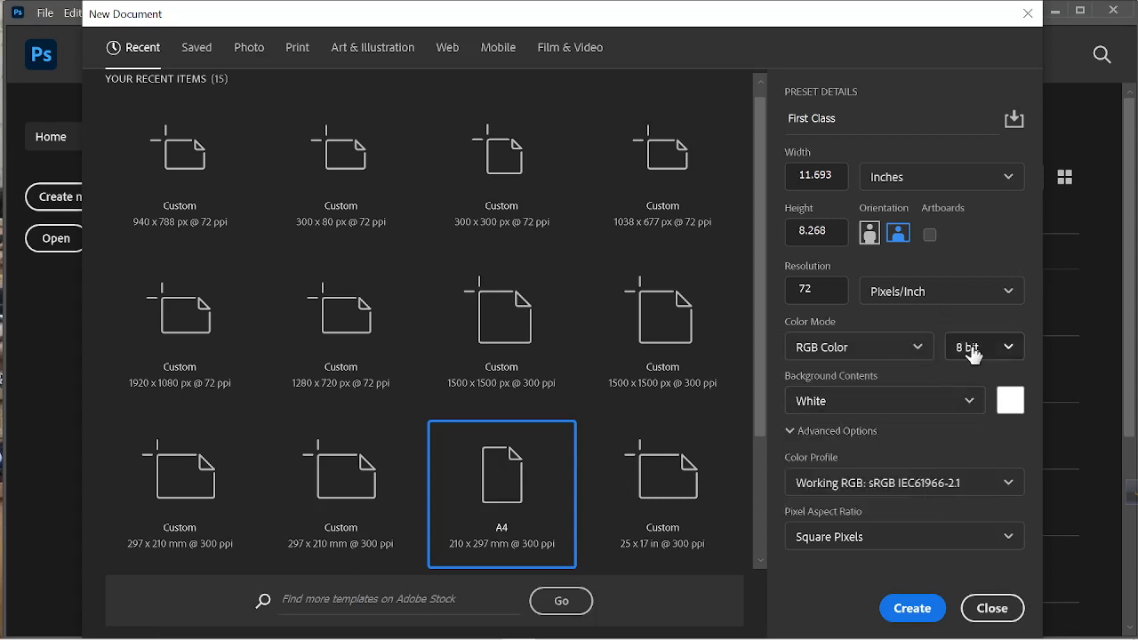
- Check the bit depth and background contents choices for the new document, keeping 8 bit and White
{"action": "left_click", "coordinate": [974, 352]}
{"action": "left_click", "coordinate": [975, 352]}
{"action": "left_click", "coordinate": [860, 405]}
{"action": "left_click", "coordinate": [860, 405]}
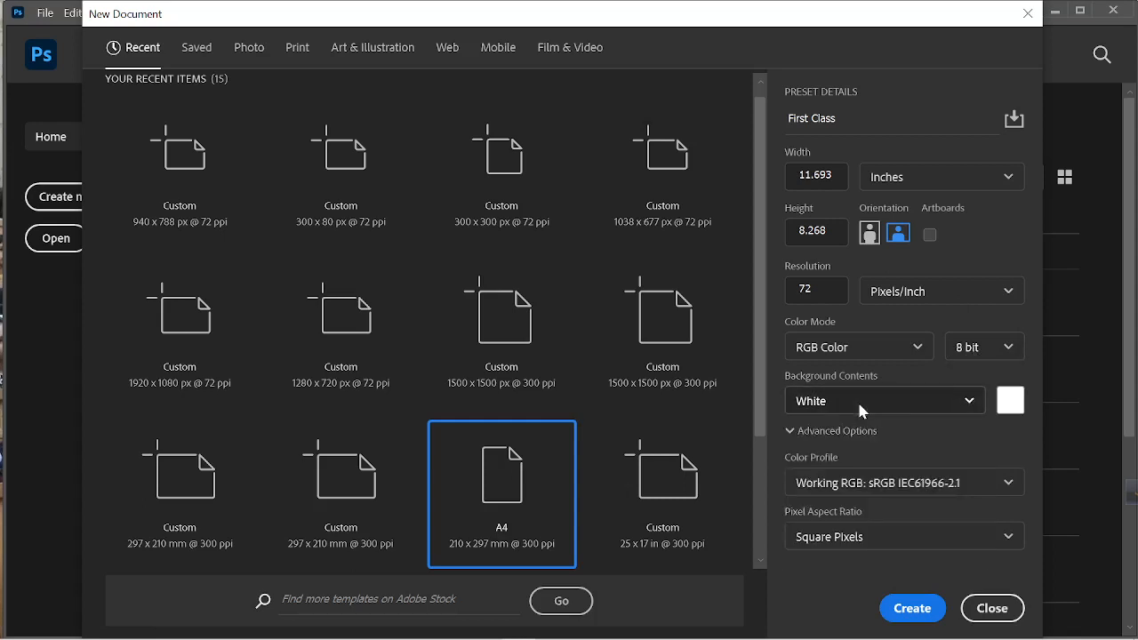
- Look through the available color profiles, keeping Working RGB: sRGB IEC61966-2.1
{"action": "left_click", "coordinate": [923, 485]}
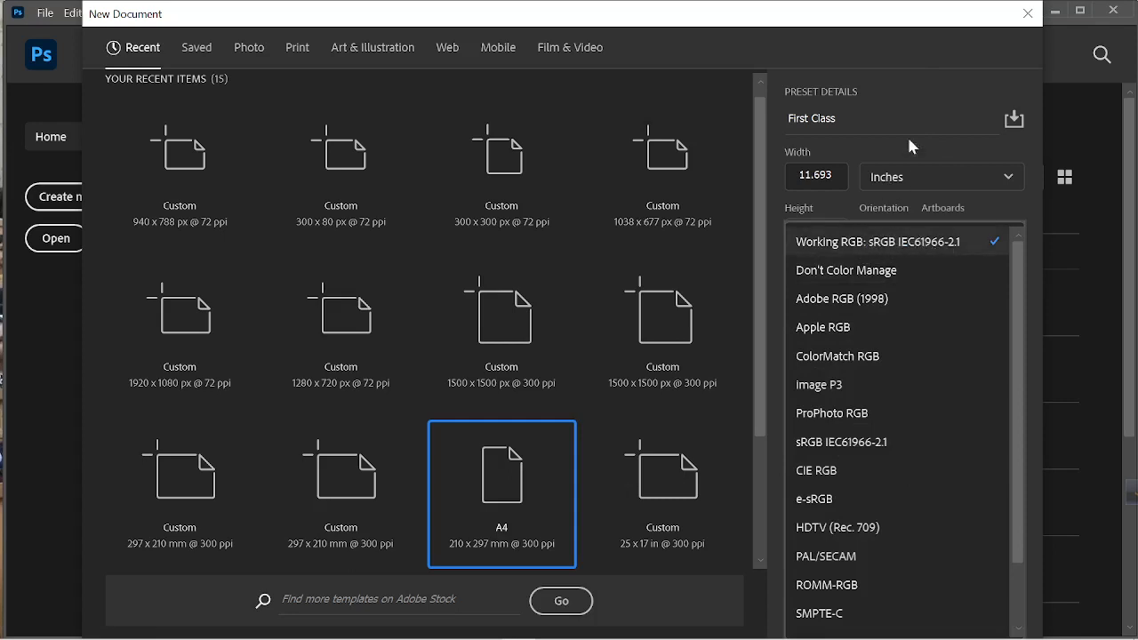
{"action": "left_click", "coordinate": [919, 79]}
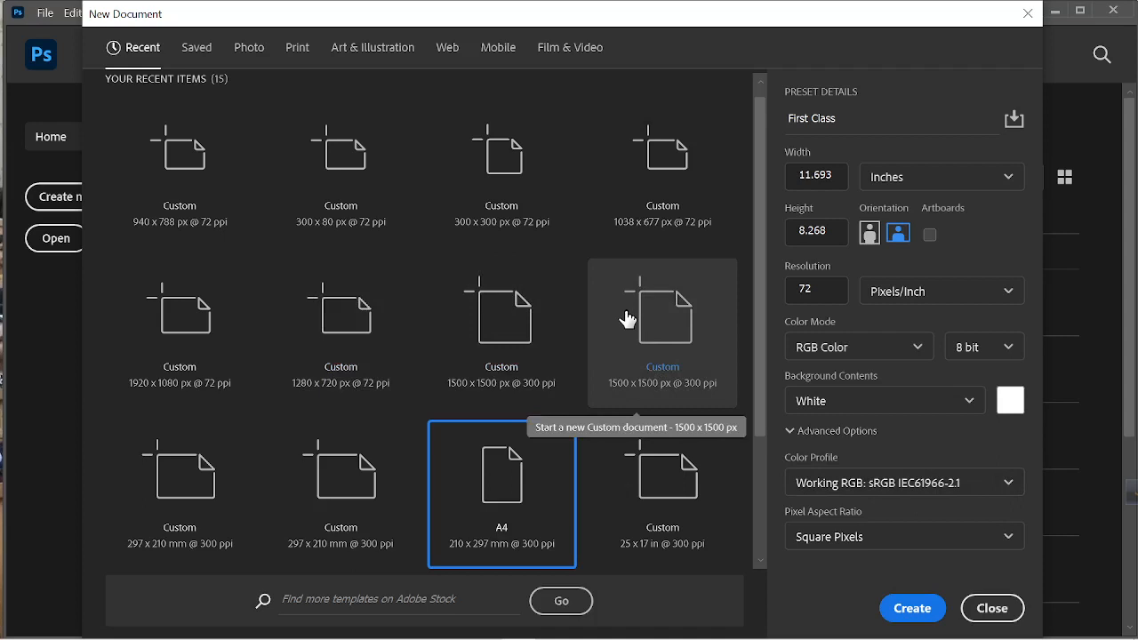
{"action": "left_click", "coordinate": [923, 483]}
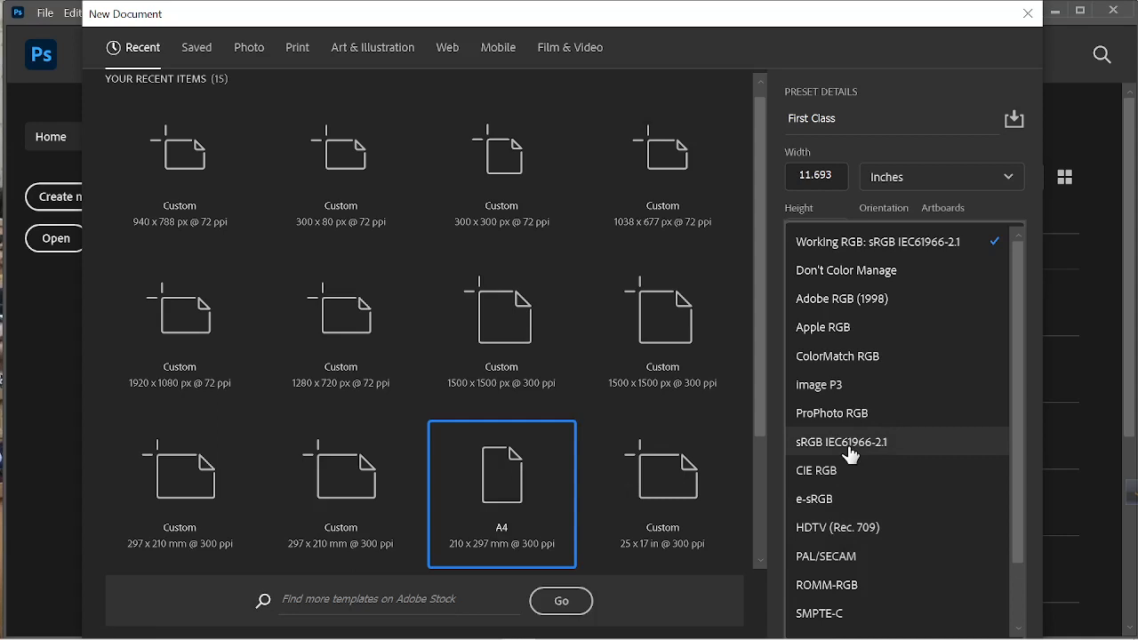
{"action": "left_click", "coordinate": [990, 82]}
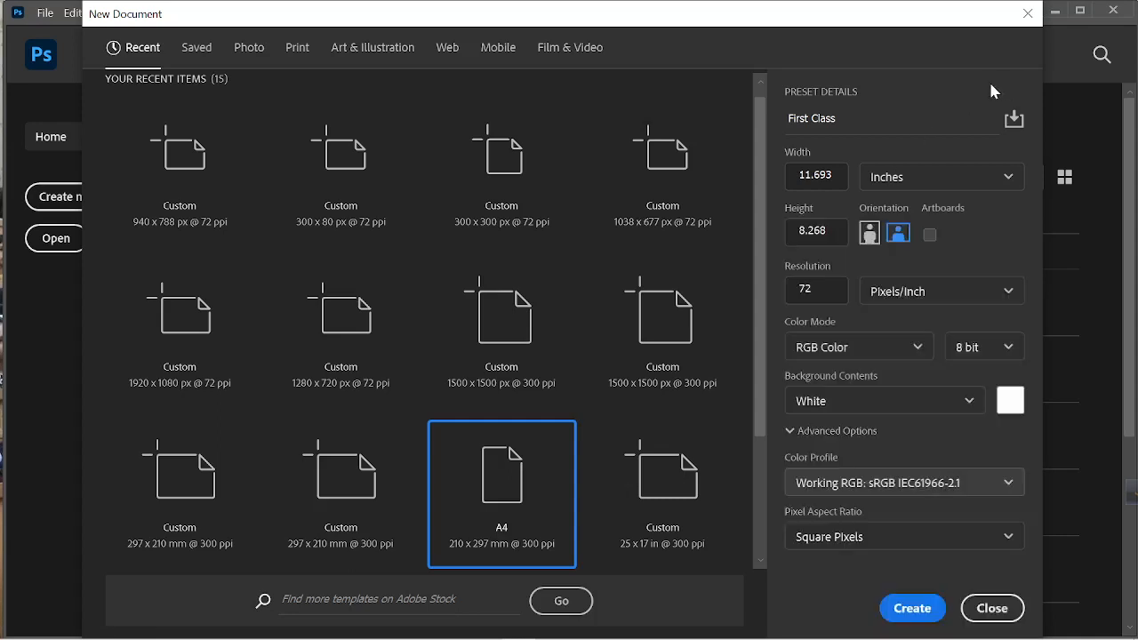
- Check the pixel aspect ratio choices, keeping Square Pixels, and create the First Class document
{"action": "left_click", "coordinate": [920, 539]}
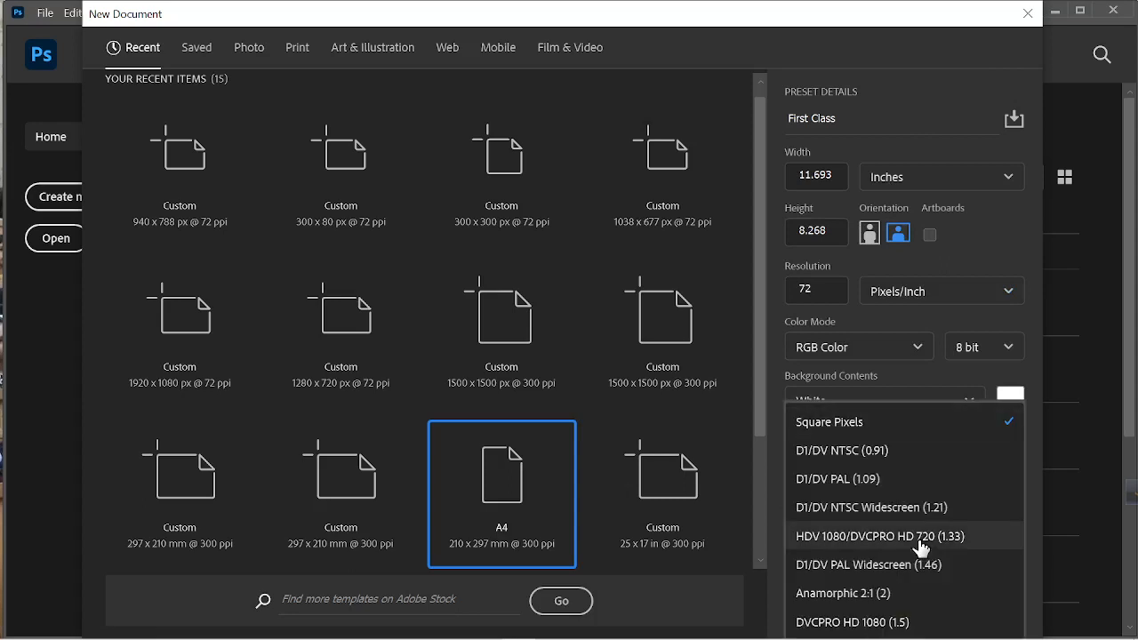
{"action": "left_click", "coordinate": [915, 55]}
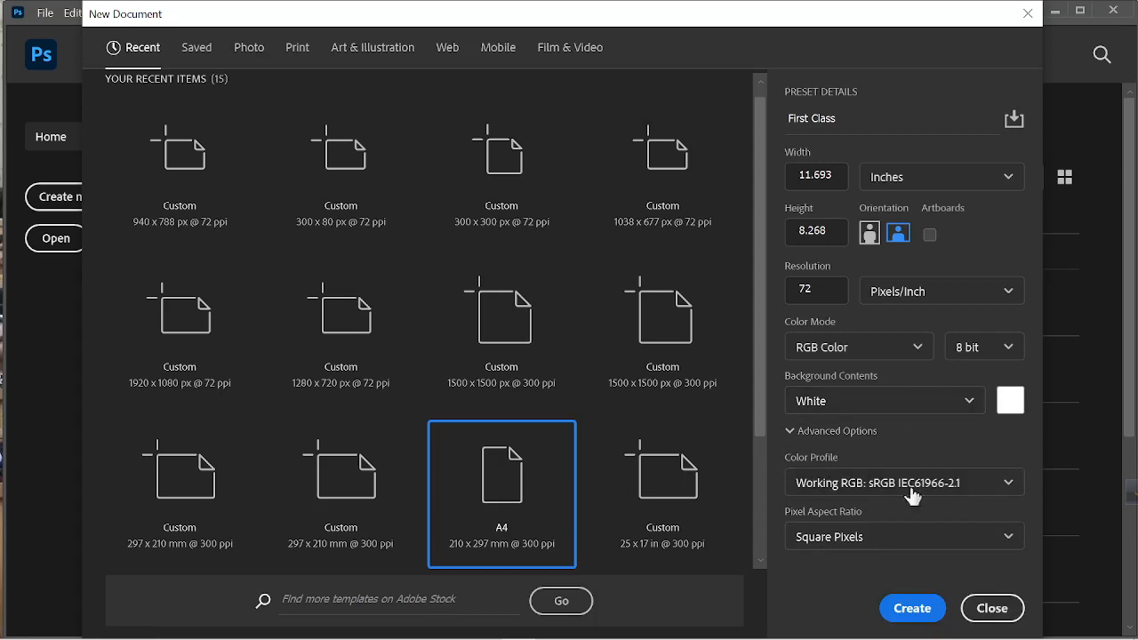
{"action": "left_click", "coordinate": [915, 610]}
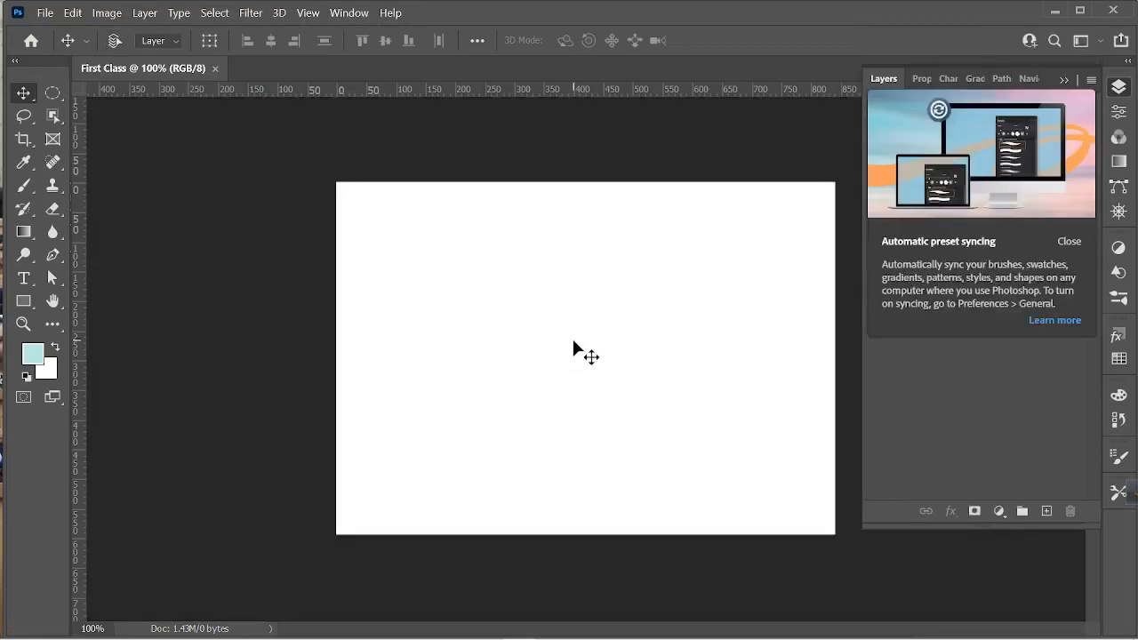
- Start another new document, dismiss the preset syncing notice, and set the background contents to a custom bright red
{"action": "key", "text": "ctrl+n"}
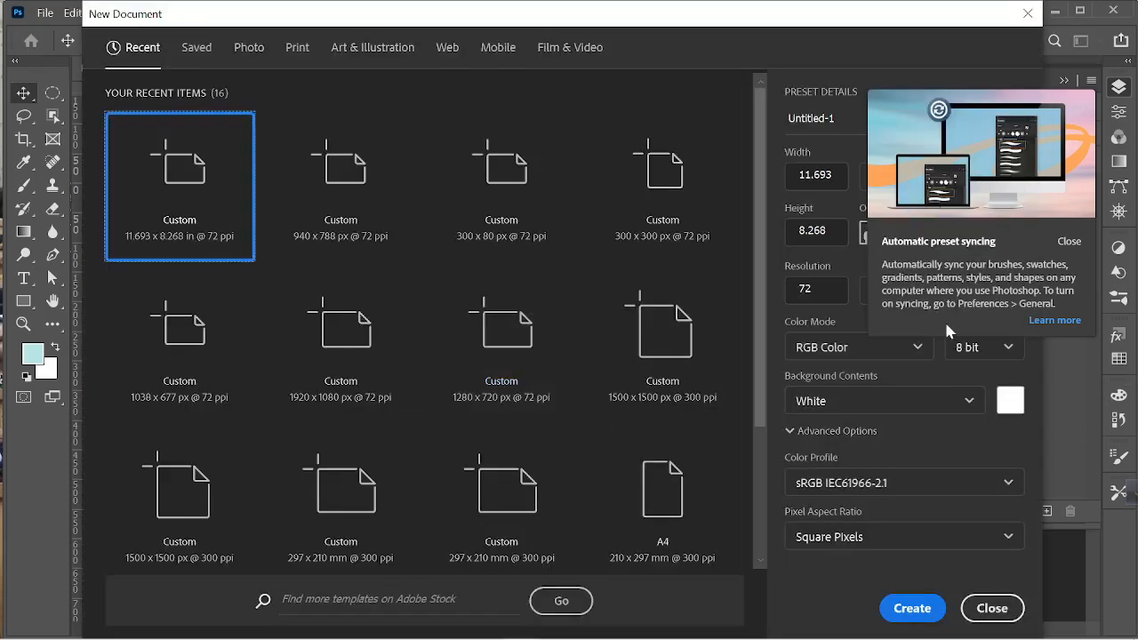
{"action": "left_click", "coordinate": [1068, 241]}
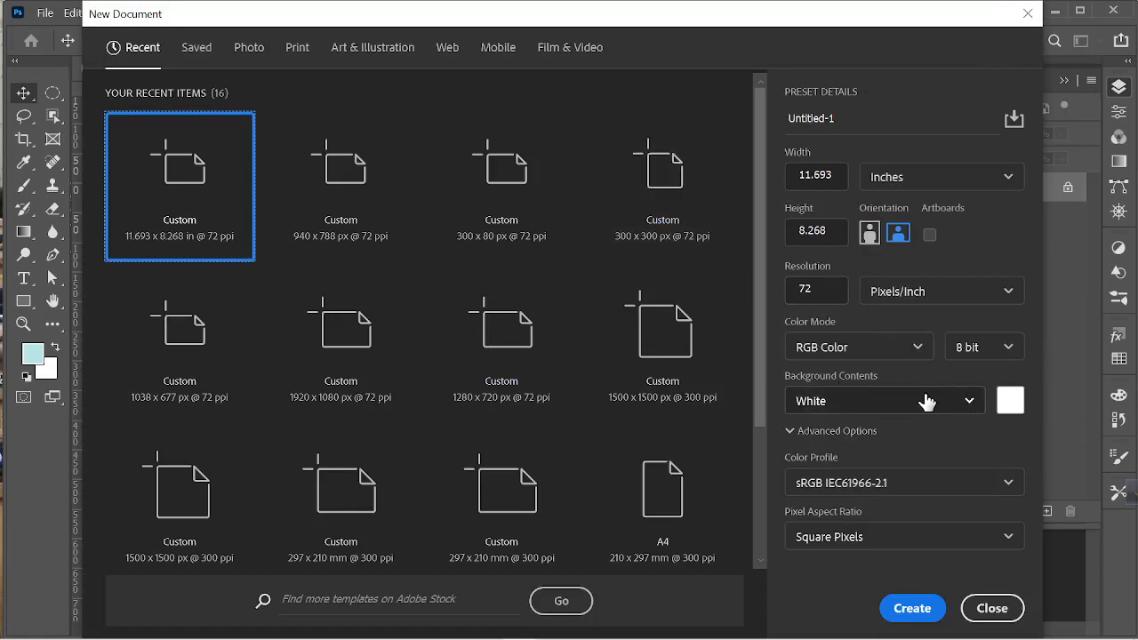
{"action": "left_click", "coordinate": [1013, 401]}
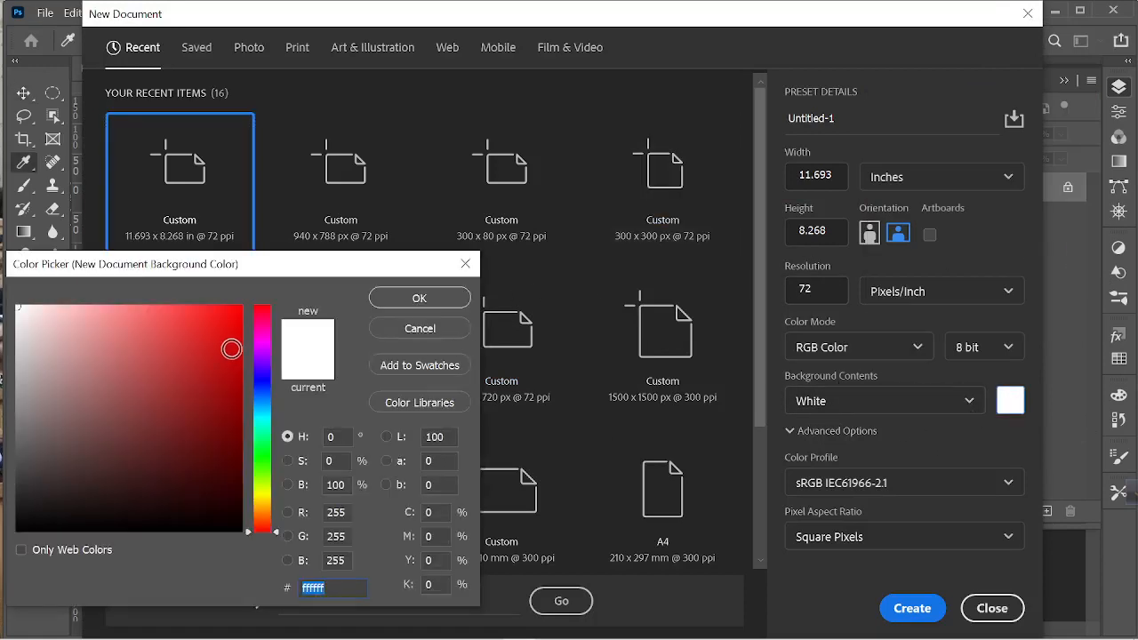
{"action": "left_click_drag", "start_coordinate": [231, 346], "coordinate": [317, 270]}
{"action": "left_click", "coordinate": [411, 298]}
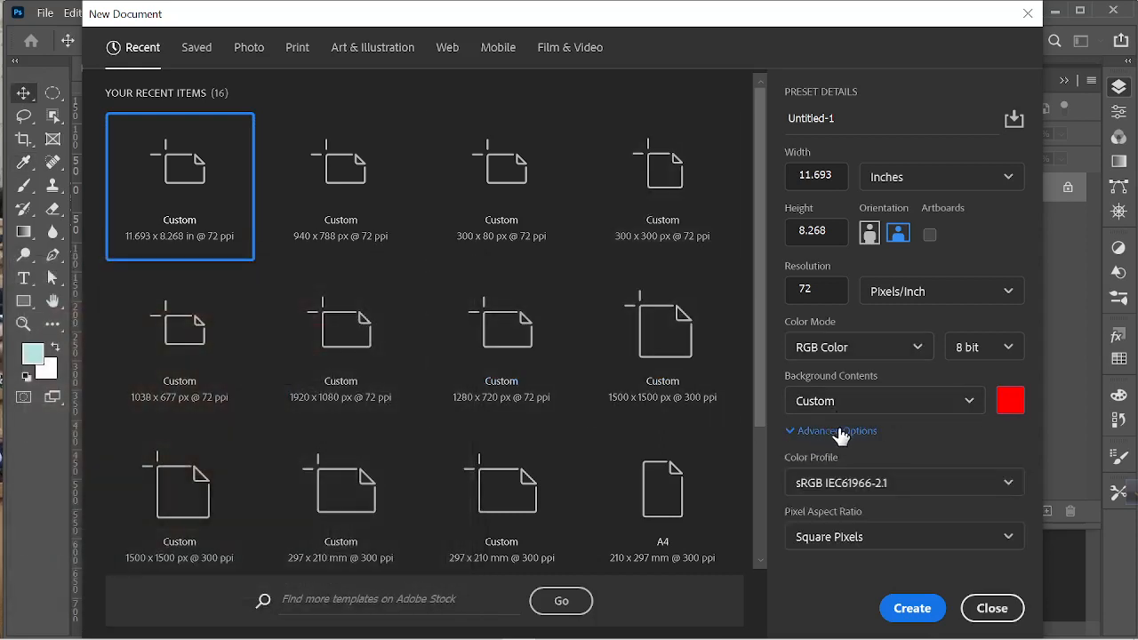
- Name the red-background document Frist Class-02 and create it
{"action": "left_click", "coordinate": [857, 115]}
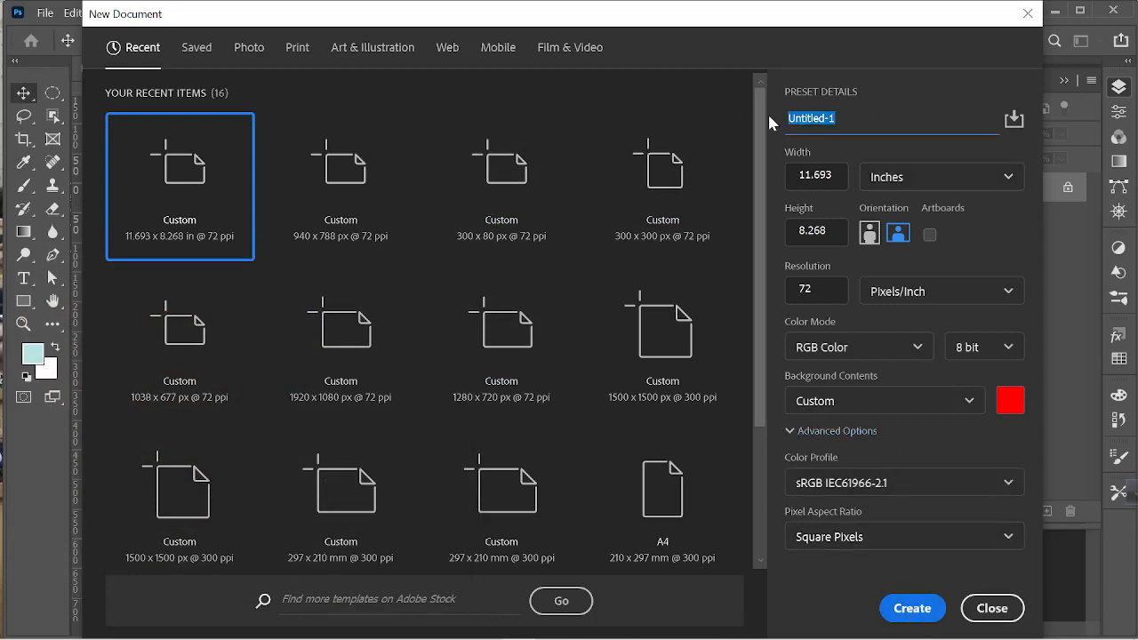
{"action": "type", "text": "Frist Class-02"}
{"action": "left_click", "coordinate": [916, 609]}
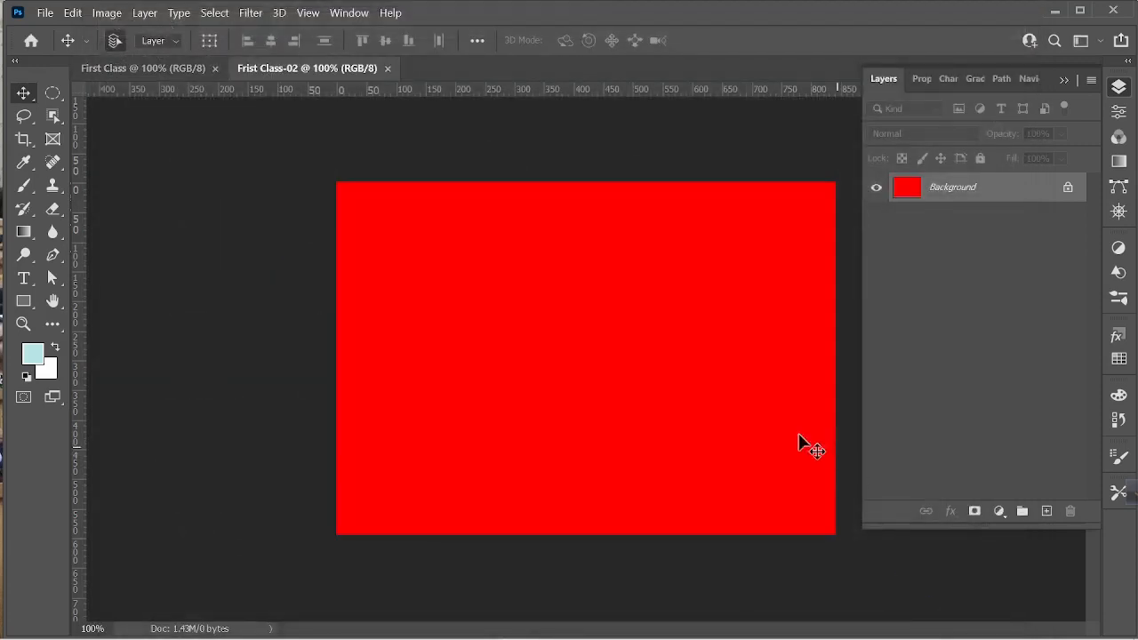
- Compare the First Class and Frist Class-02 documents by switching between them, ending on Frist Class-02
{"action": "left_click", "coordinate": [143, 68]}
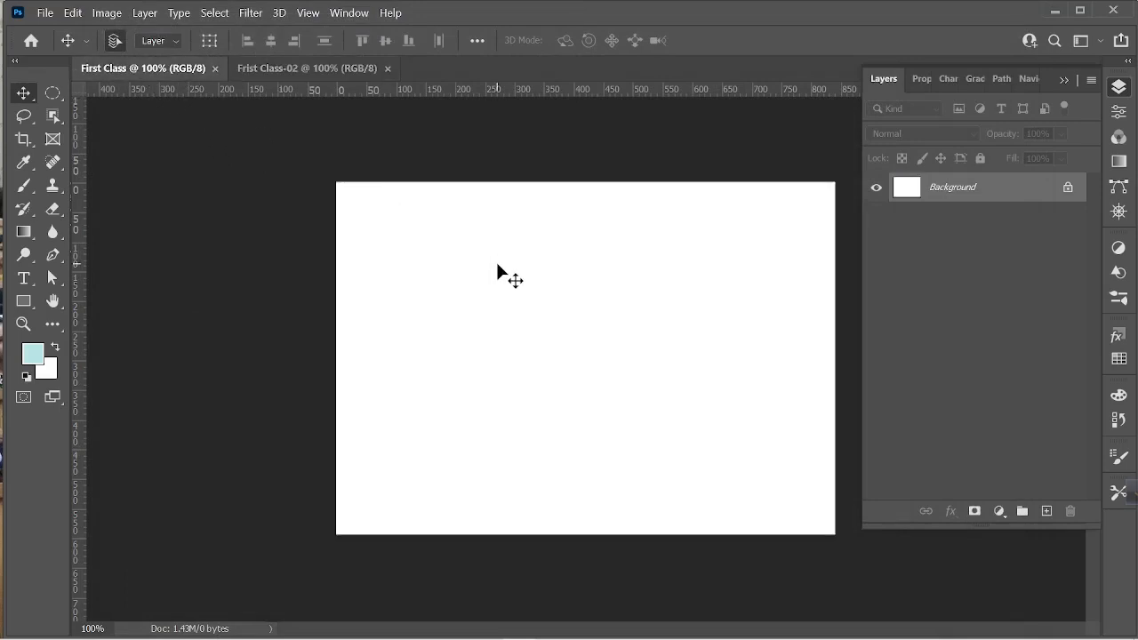
{"action": "left_click", "coordinate": [287, 69]}
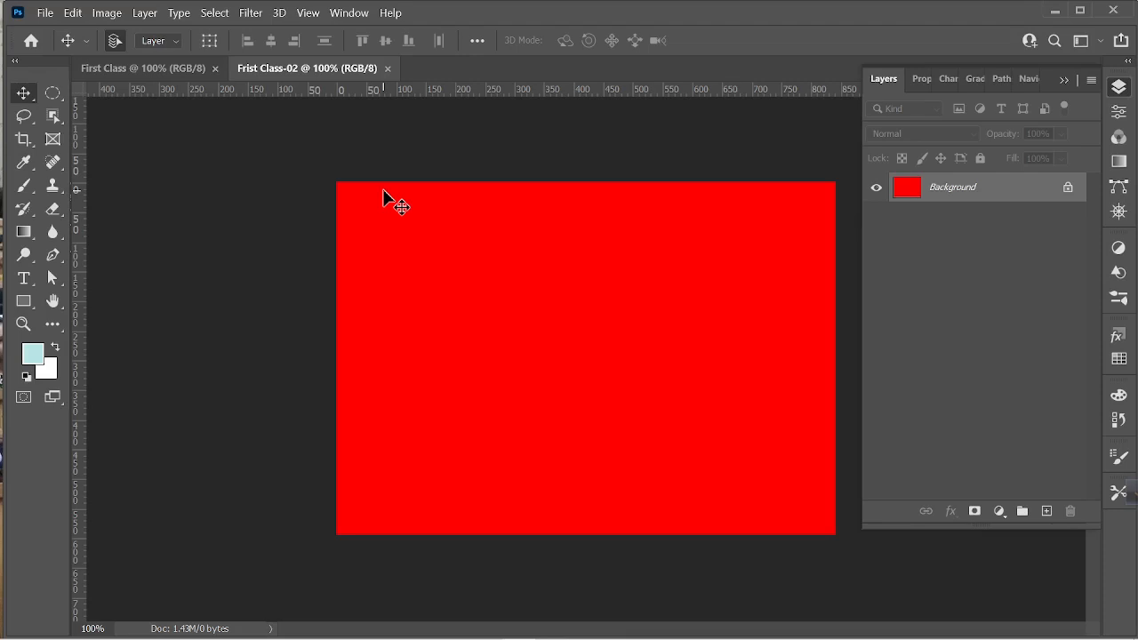
{"action": "left_click", "coordinate": [169, 71]}
{"action": "left_click", "coordinate": [294, 71]}
- Try Black, Dark Gray, Medium Gray, Light Gray and Custom as the color around the canvas, then return it to Default
{"action": "right_click", "coordinate": [191, 153]}
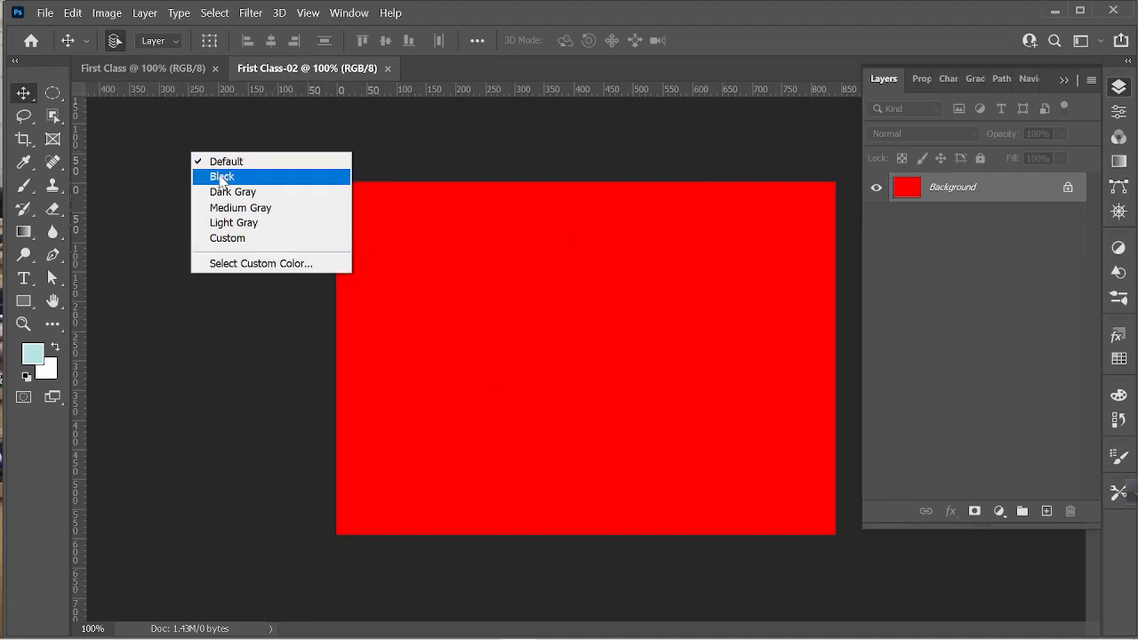
{"action": "left_click", "coordinate": [221, 176]}
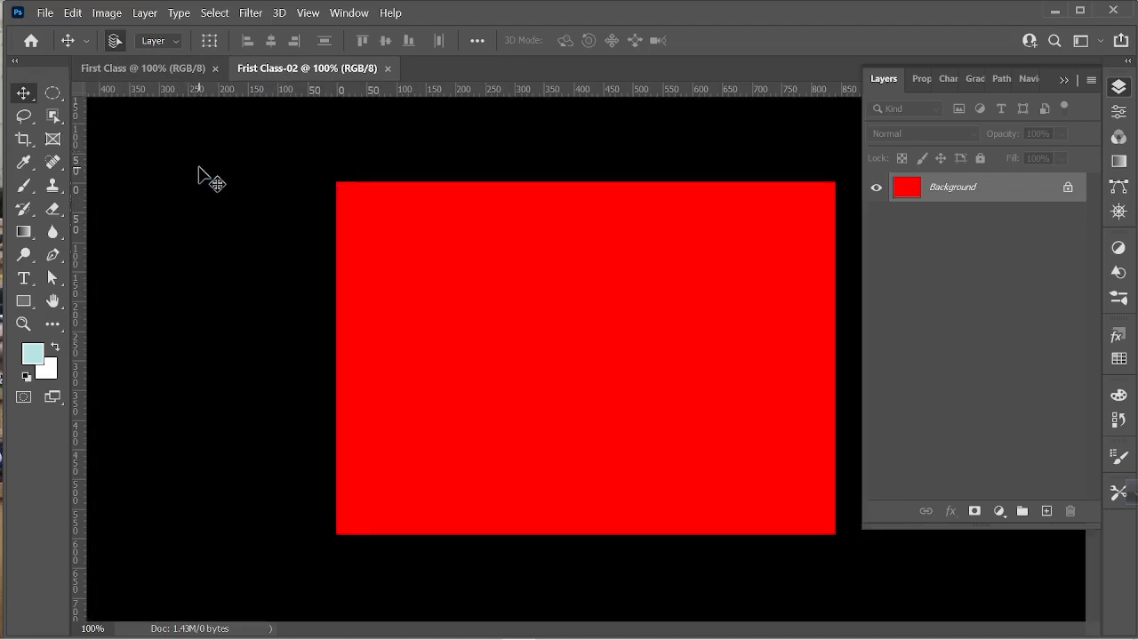
{"action": "right_click", "coordinate": [200, 168]}
{"action": "left_click", "coordinate": [227, 209]}
{"action": "right_click", "coordinate": [215, 171]}
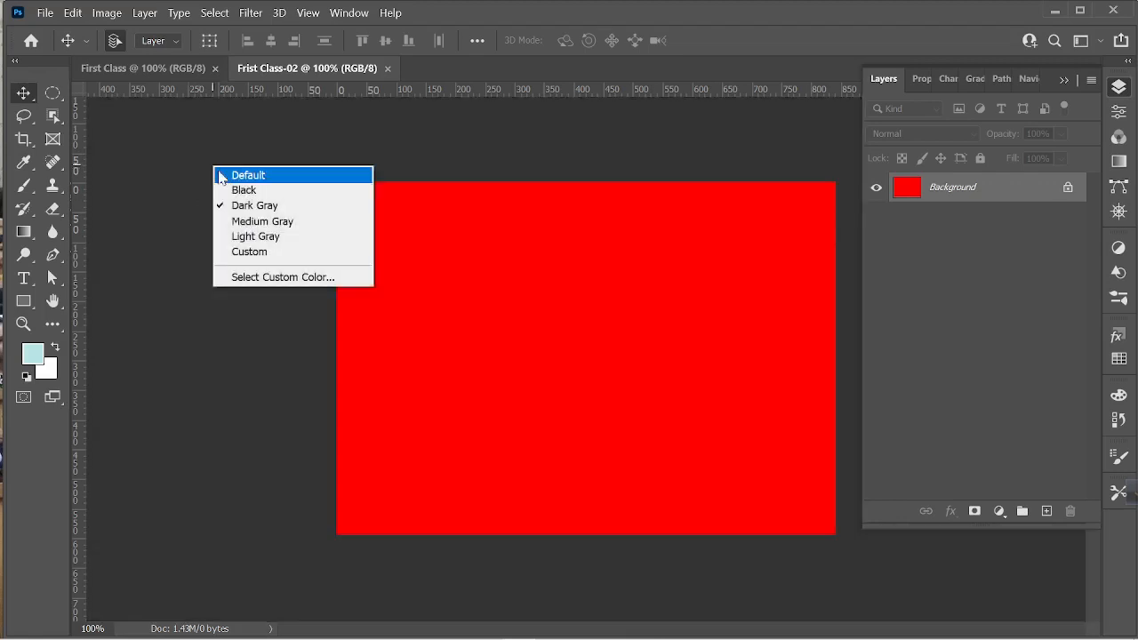
{"action": "left_click", "coordinate": [261, 224]}
{"action": "right_click", "coordinate": [228, 178]}
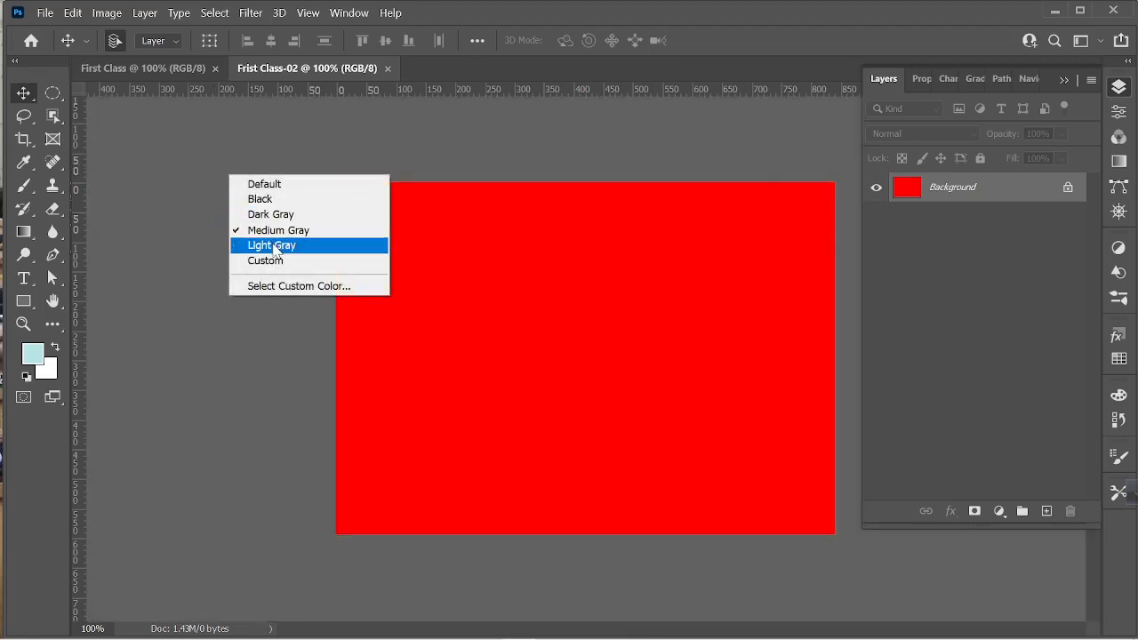
{"action": "left_click", "coordinate": [266, 245]}
{"action": "right_click", "coordinate": [212, 171]}
{"action": "left_click", "coordinate": [267, 258]}
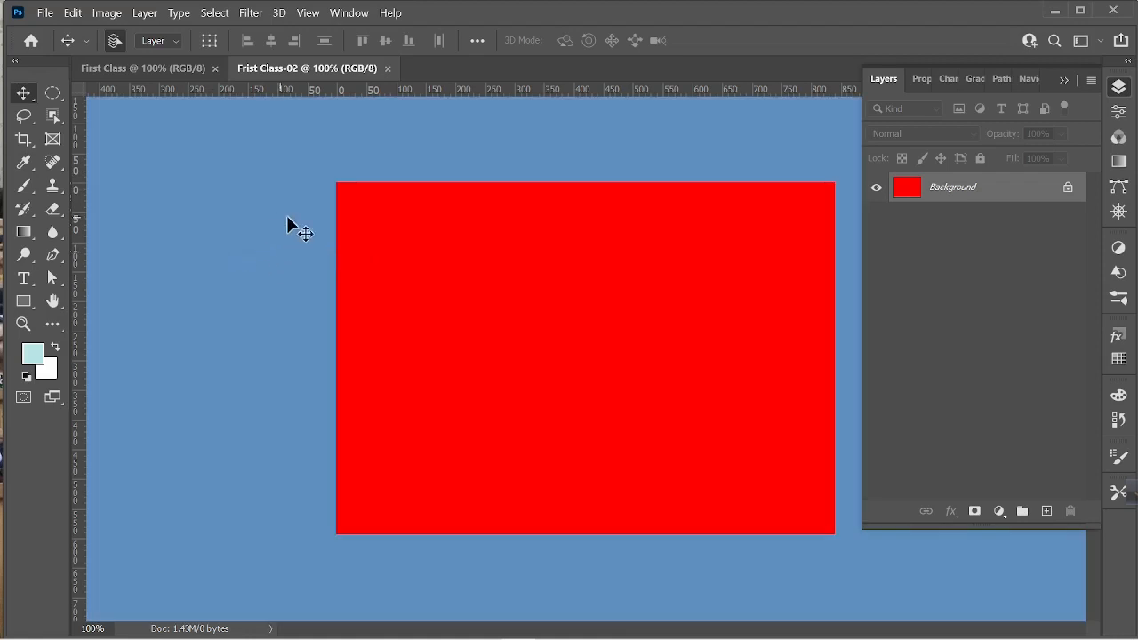
{"action": "right_click", "coordinate": [190, 164]}
{"action": "left_click", "coordinate": [233, 188]}
{"action": "right_click", "coordinate": [208, 162]}
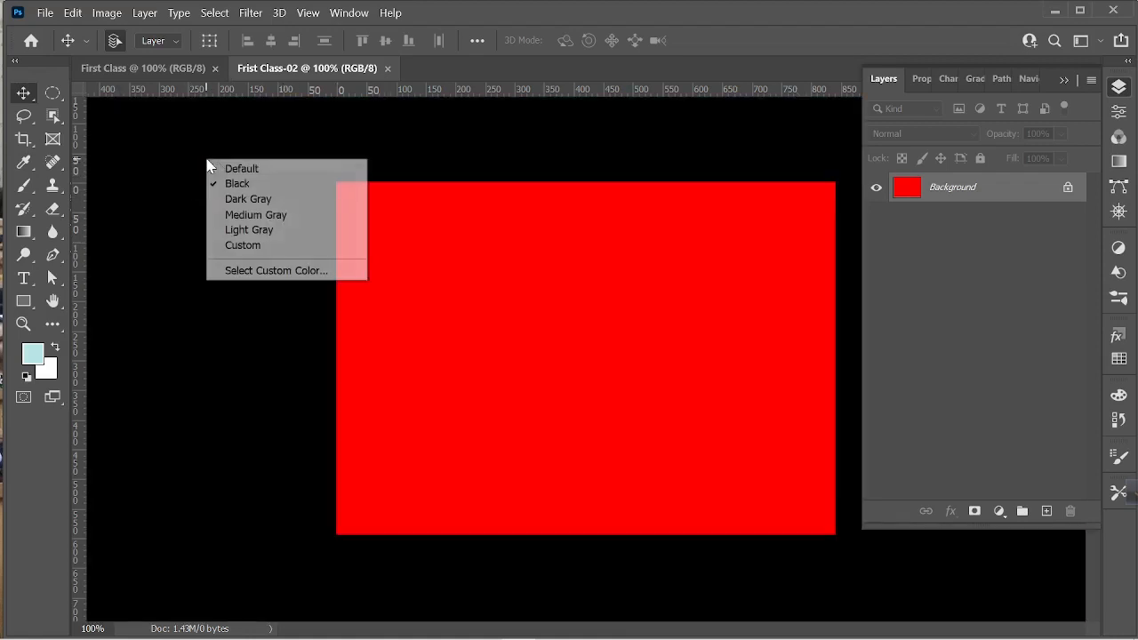
{"action": "left_click", "coordinate": [240, 170]}
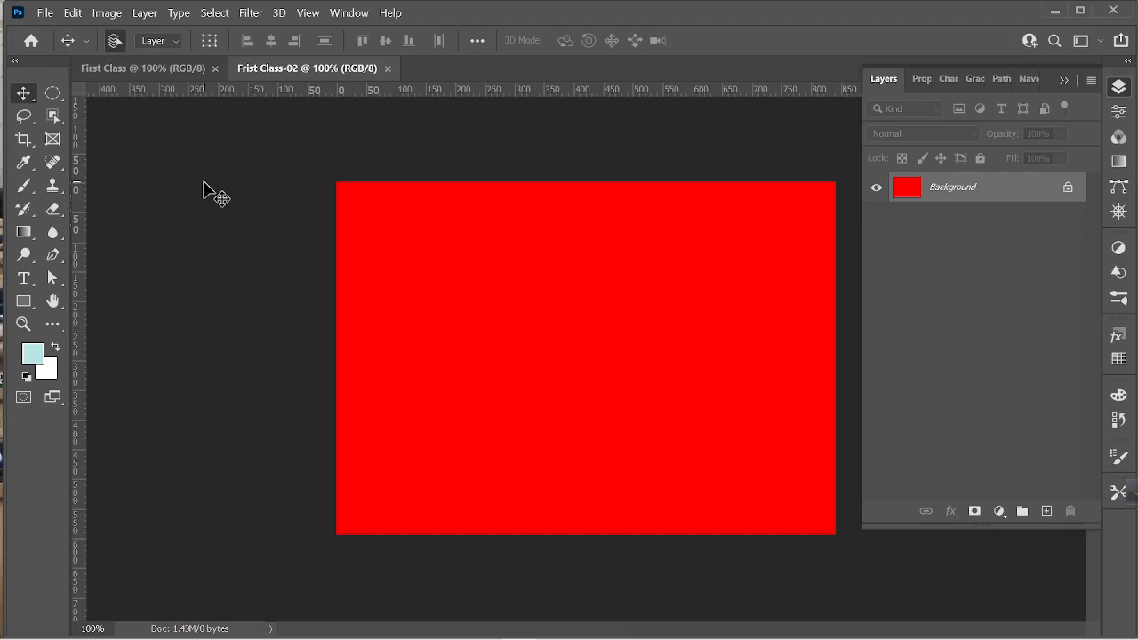
- Create another new document with the same 11.693 x 8.268 inch red settings, but in CMYK Color mode
{"action": "left_click", "coordinate": [45, 13]}
{"action": "left_click", "coordinate": [61, 30]}
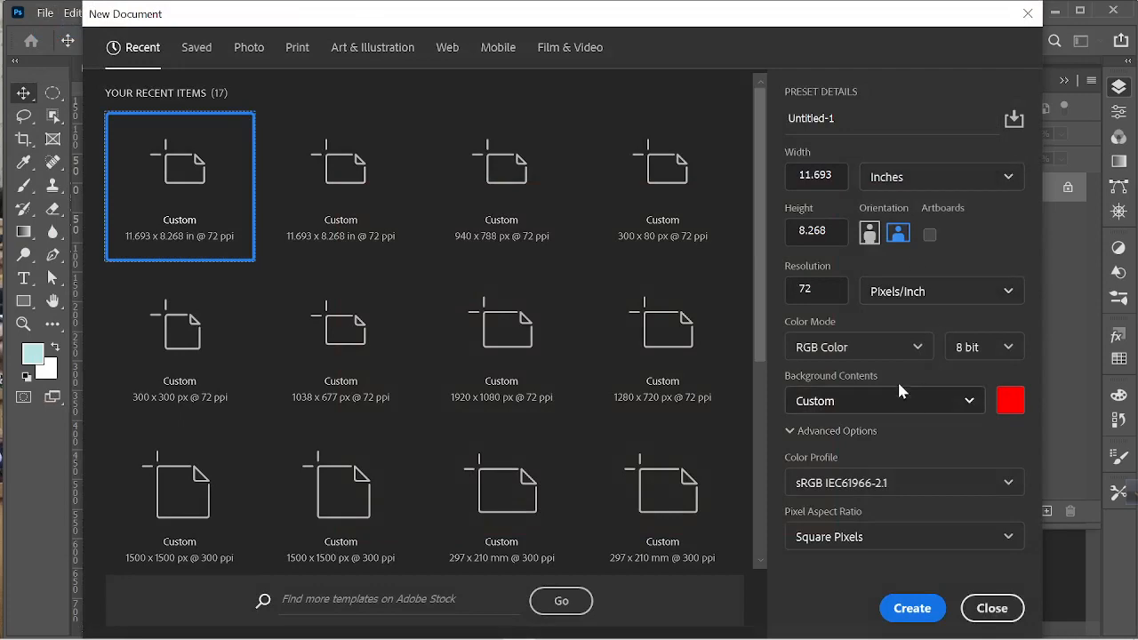
{"action": "left_click", "coordinate": [881, 348]}
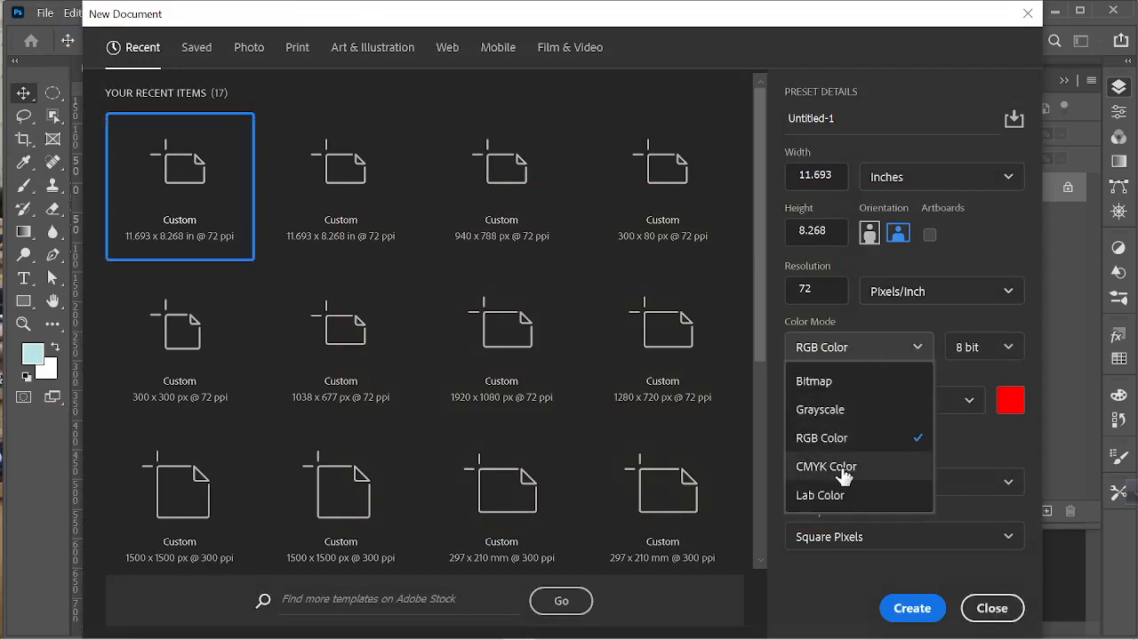
{"action": "left_click", "coordinate": [912, 467]}
{"action": "left_click", "coordinate": [927, 612]}
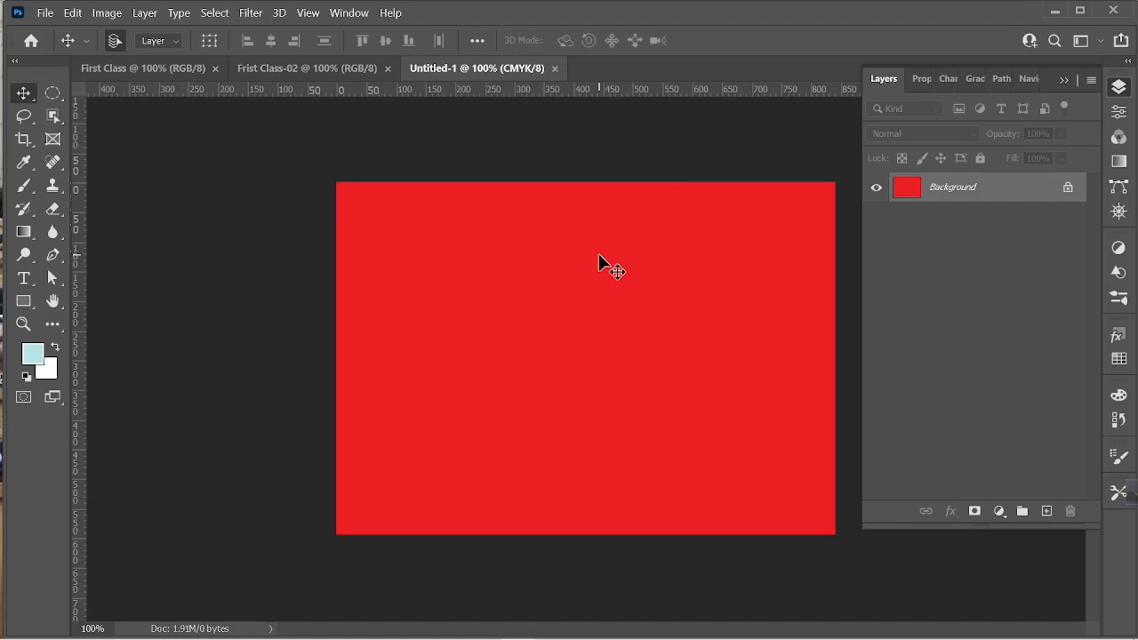
- Inspect the CMYK document's width, height, channels and resolution information
{"action": "scroll", "coordinate": [598, 253], "scroll_direction": "up", "scroll_amount": 2}
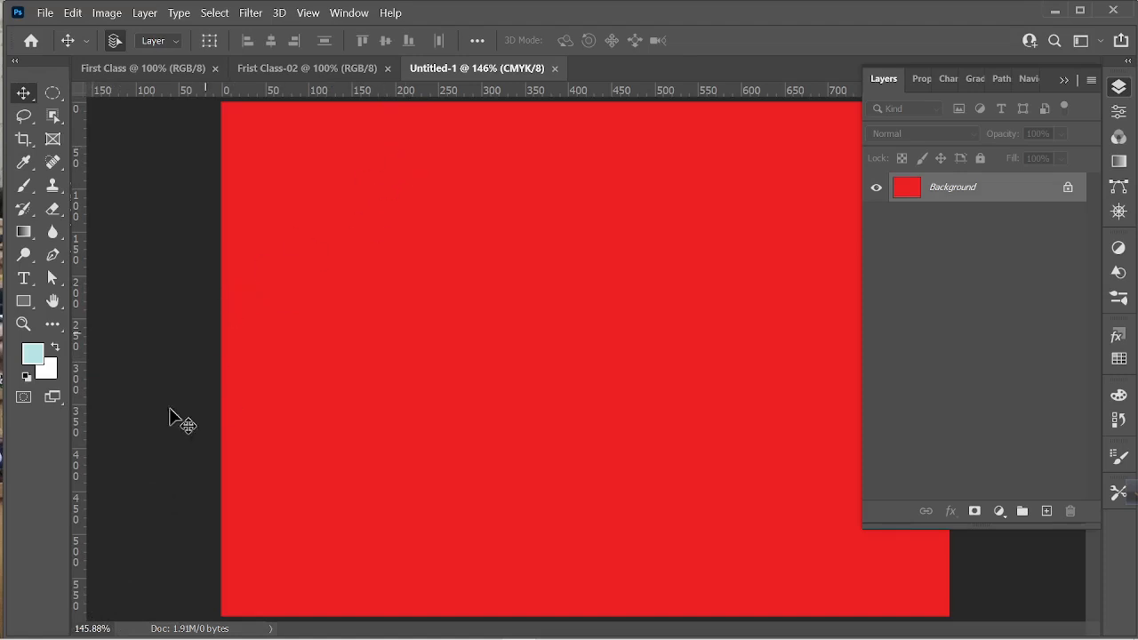
{"action": "left_click", "coordinate": [187, 628]}
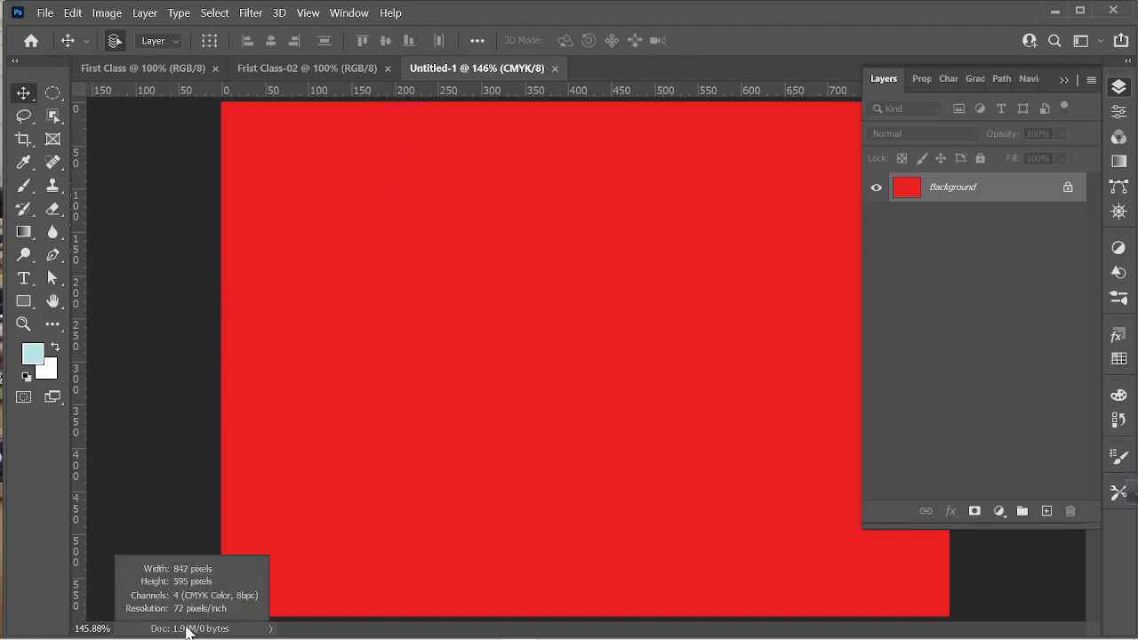
{"action": "left_click", "coordinate": [187, 629]}
- Try Document Profile and Document Dimensions as the status information shown for the document, then return to Document Sizes
{"action": "left_click", "coordinate": [269, 629]}
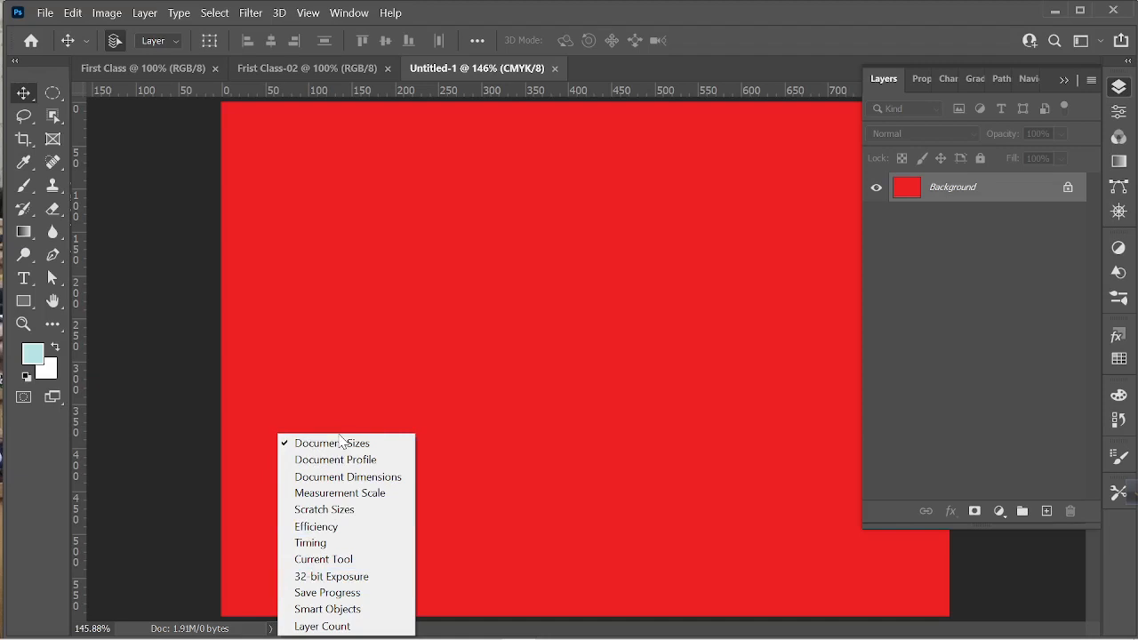
{"action": "left_click", "coordinate": [361, 460]}
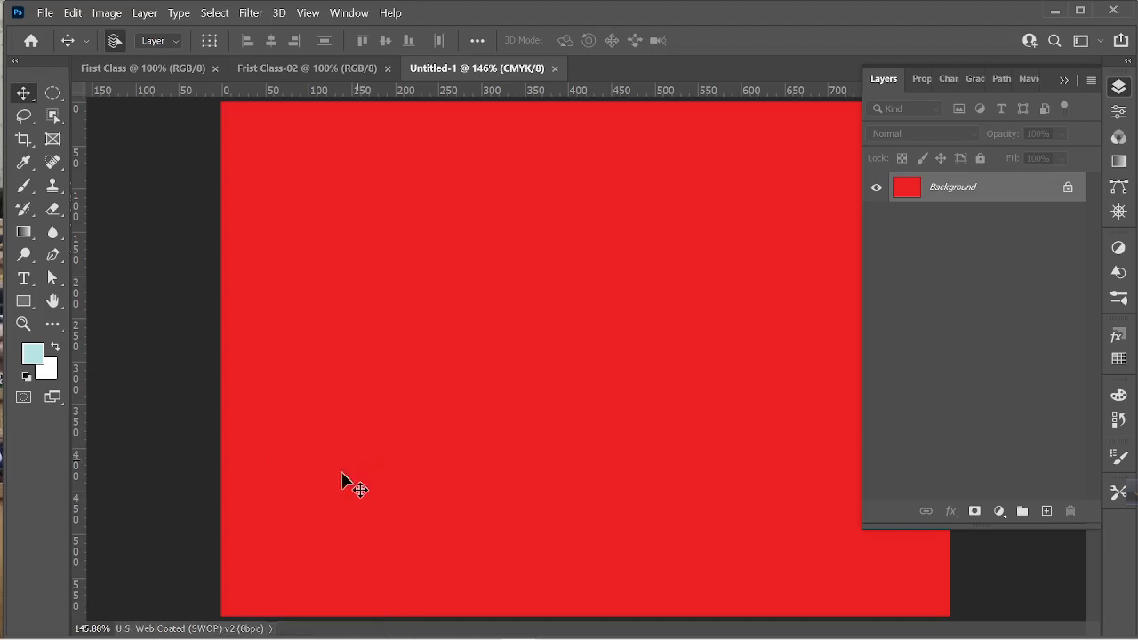
{"action": "left_click", "coordinate": [271, 628]}
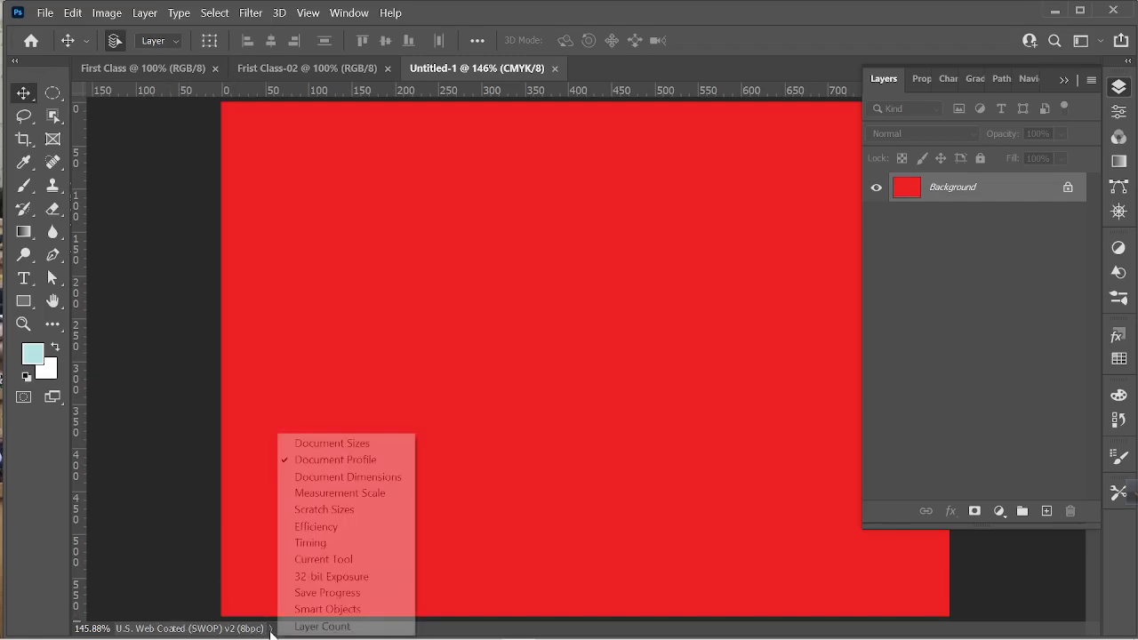
{"action": "left_click", "coordinate": [352, 480]}
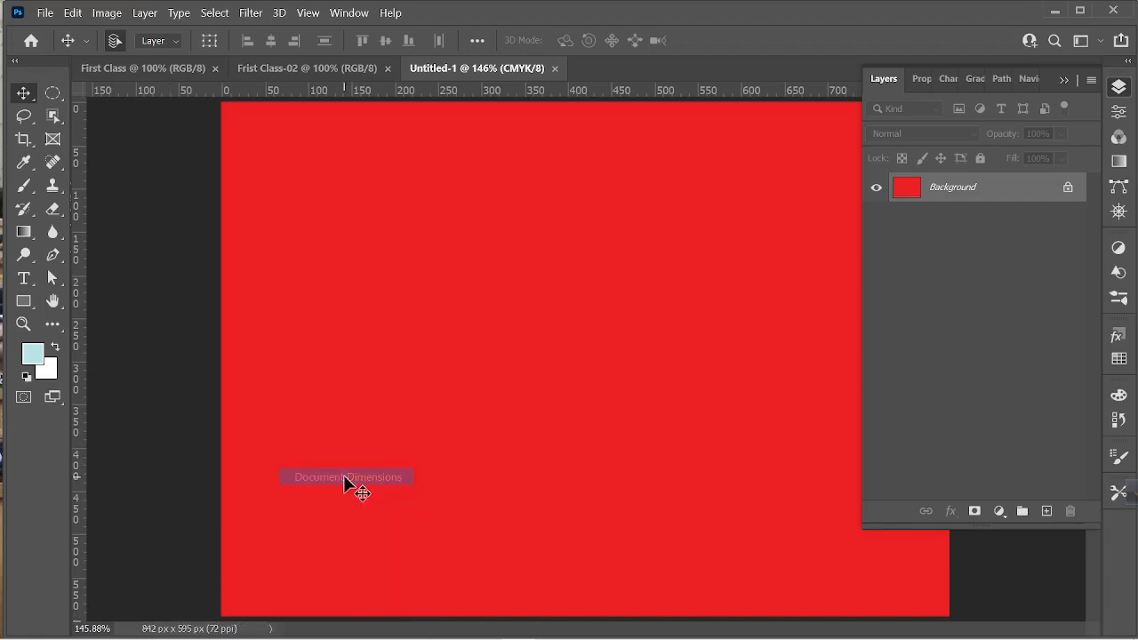
{"action": "left_click", "coordinate": [270, 628]}
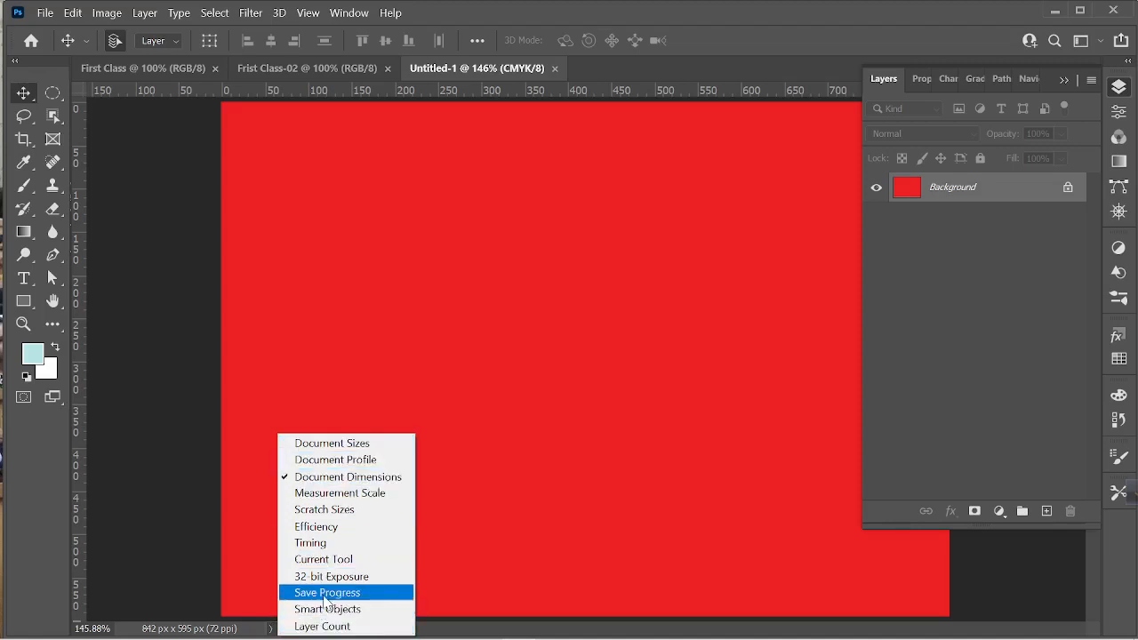
{"action": "left_click", "coordinate": [345, 443]}
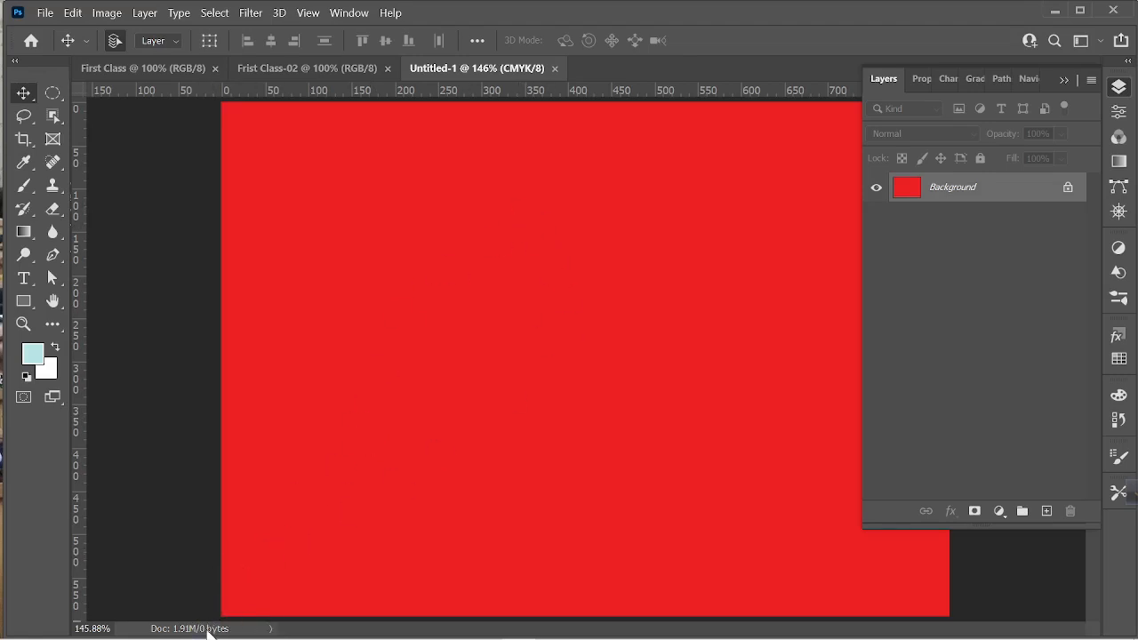
- Add a new empty layer above the red Background in the CMYK document
{"action": "left_click", "coordinate": [1049, 511]}
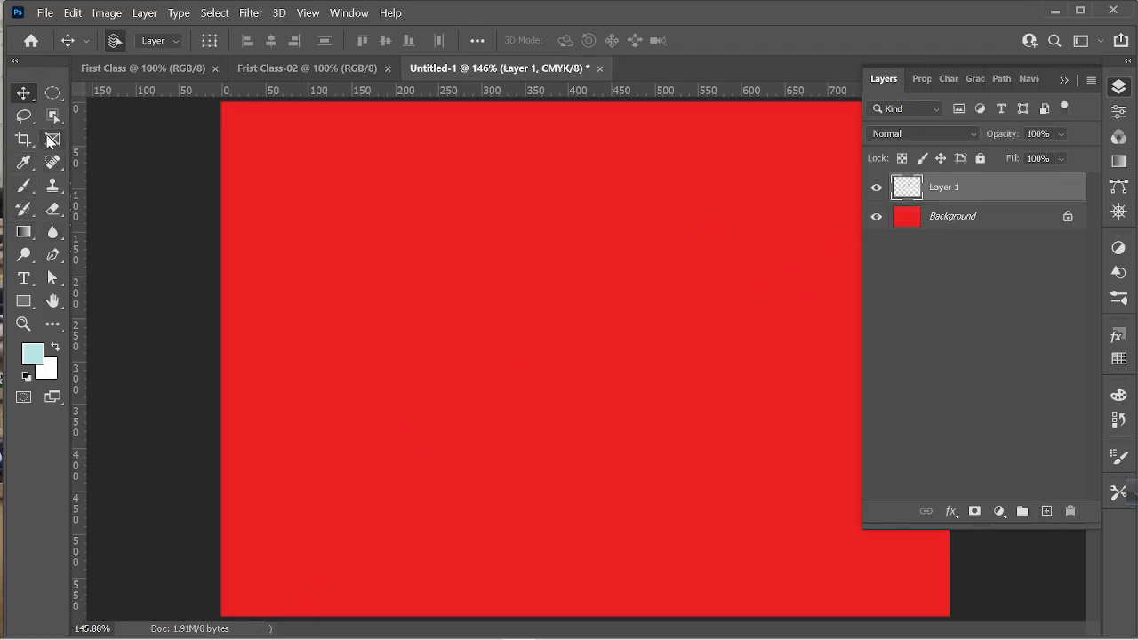
- Draw a light-blue rectangle about 365 x 290 px on the red CMYK document and deselect it
{"action": "left_click", "coordinate": [23, 301]}
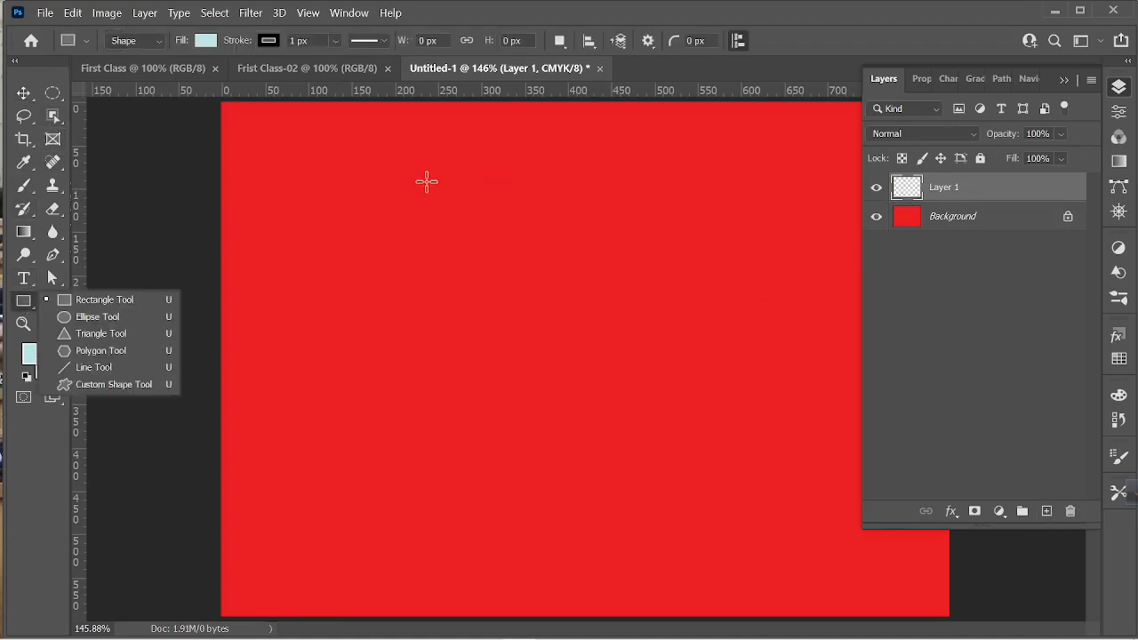
{"action": "left_click_drag", "start_coordinate": [427, 182], "coordinate": [742, 432]}
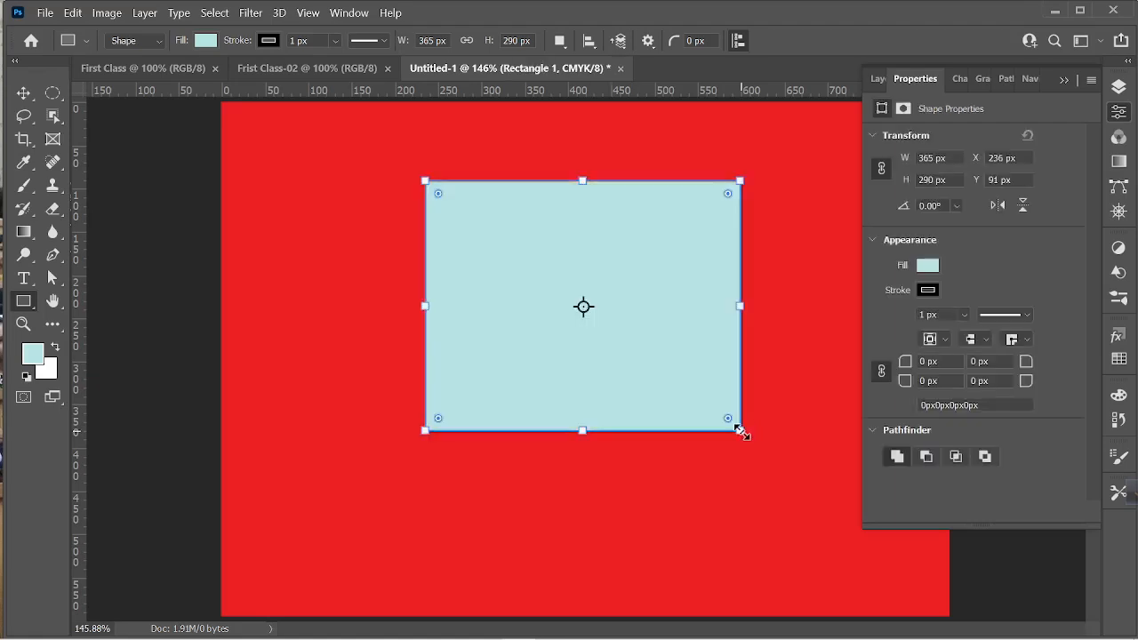
{"action": "left_click", "coordinate": [23, 93]}
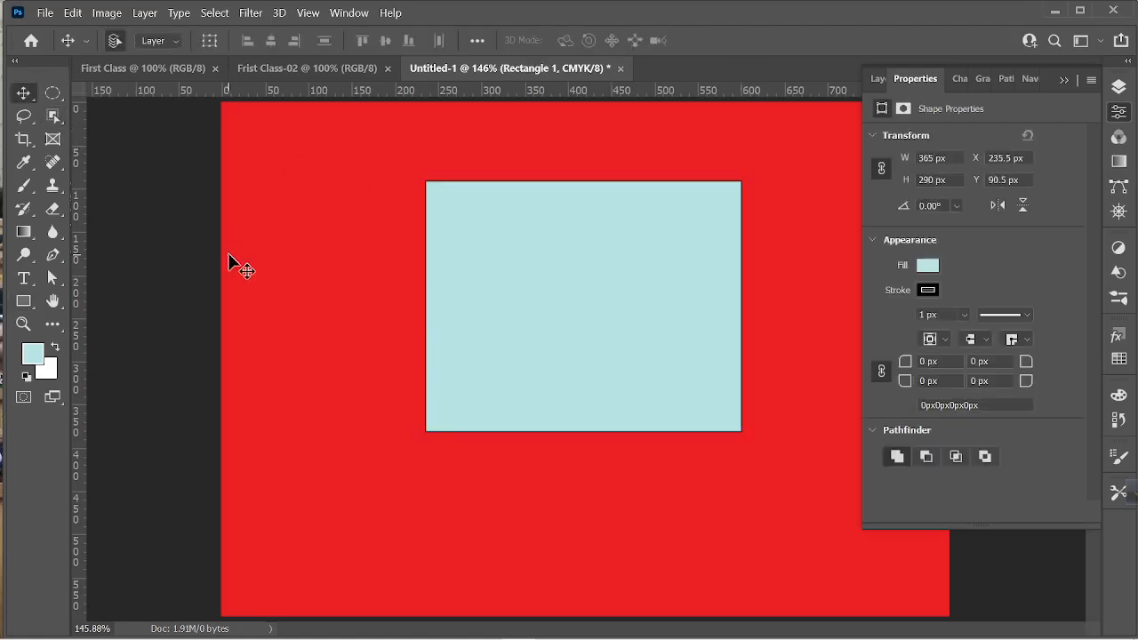
{"action": "left_click", "coordinate": [187, 447]}
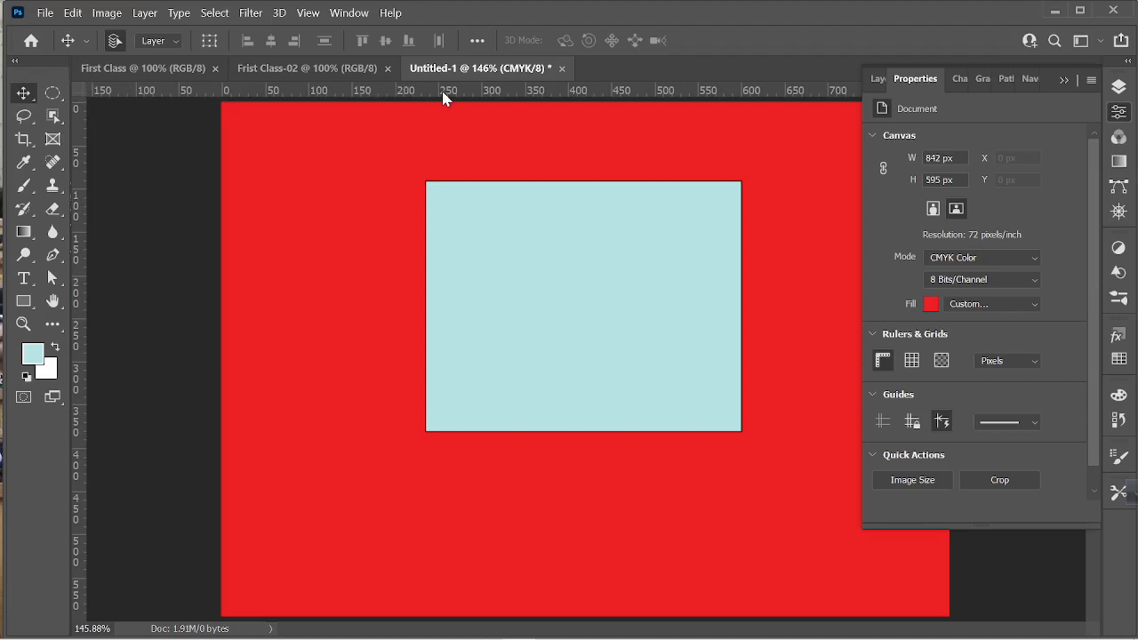
- Toggle the CMYK document's rulers off and on, leaving them hidden
{"action": "key", "text": "ctrl+r"}
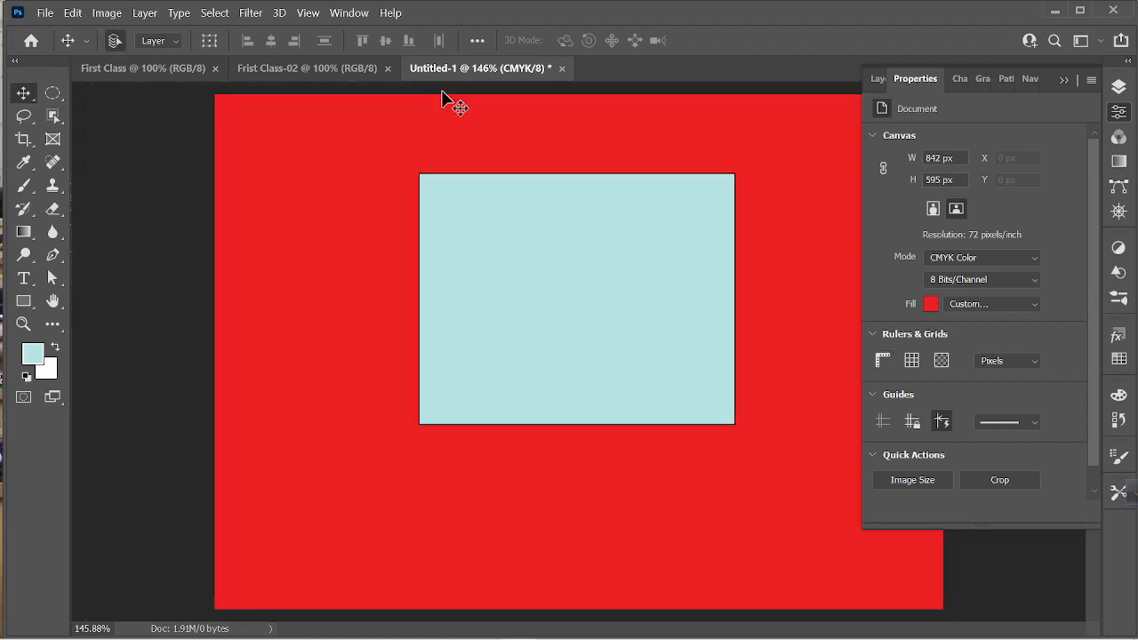
{"action": "key", "text": "ctrl+r"}
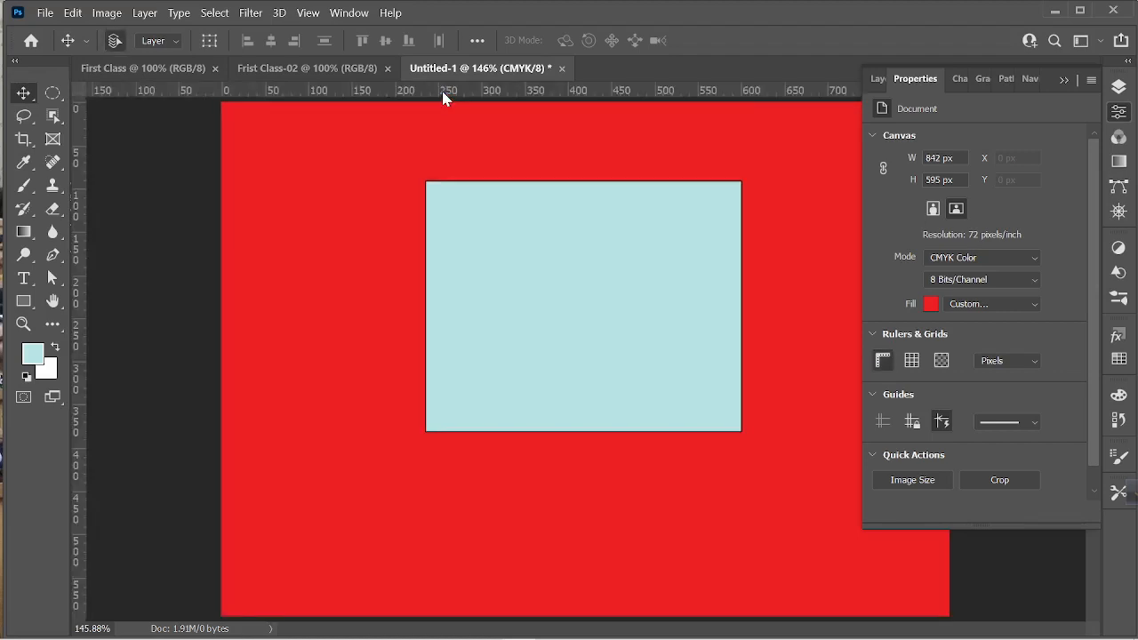
{"action": "key", "text": "ctrl+r"}
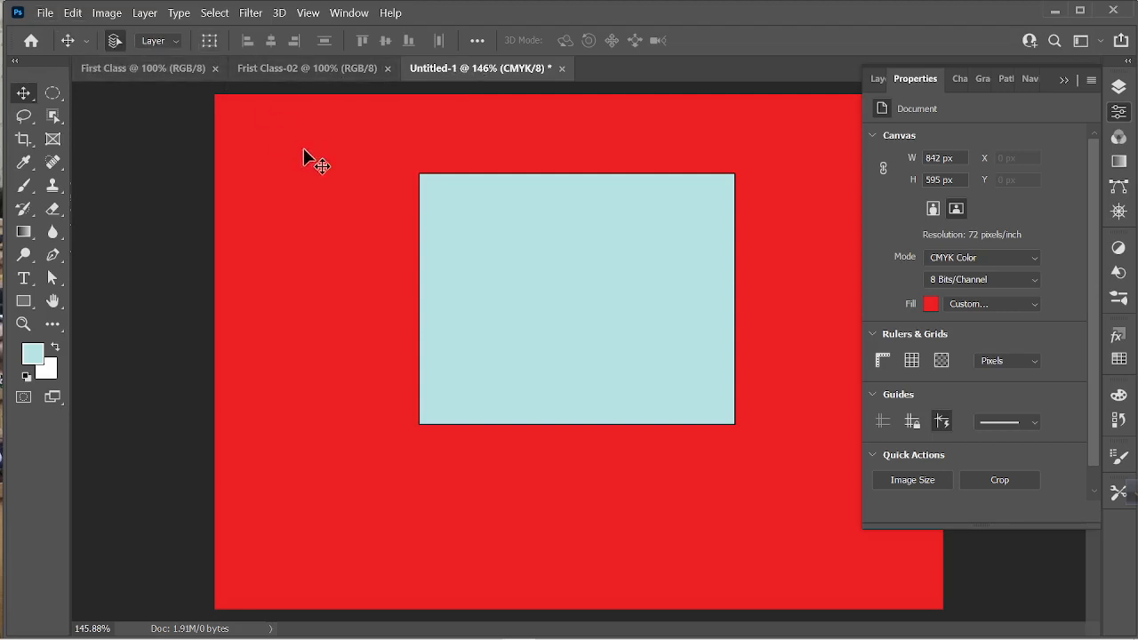
- Turn off Open Documents as Tabs in the Workspace preferences and apply the change
{"action": "key", "text": "ctrl+k"}
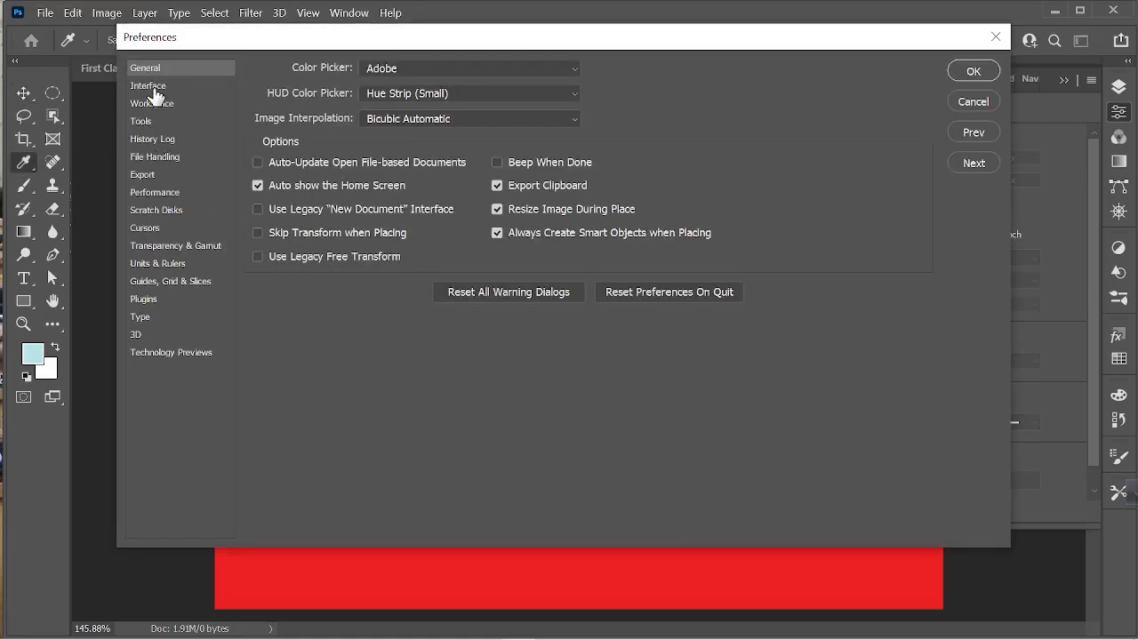
{"action": "left_click", "coordinate": [158, 89]}
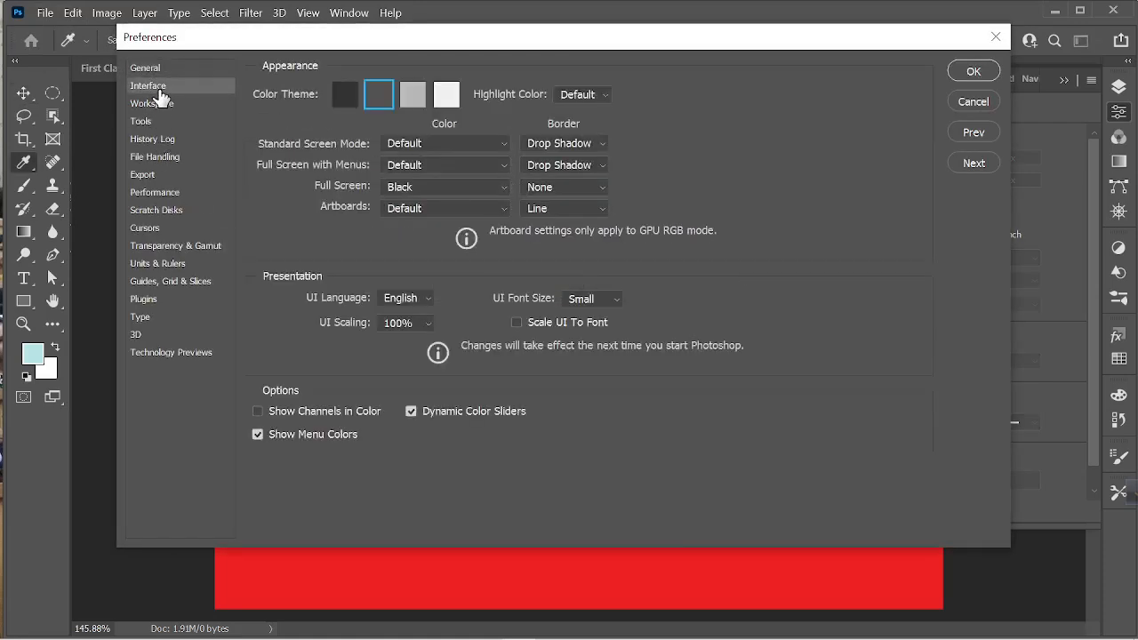
{"action": "left_click", "coordinate": [161, 106]}
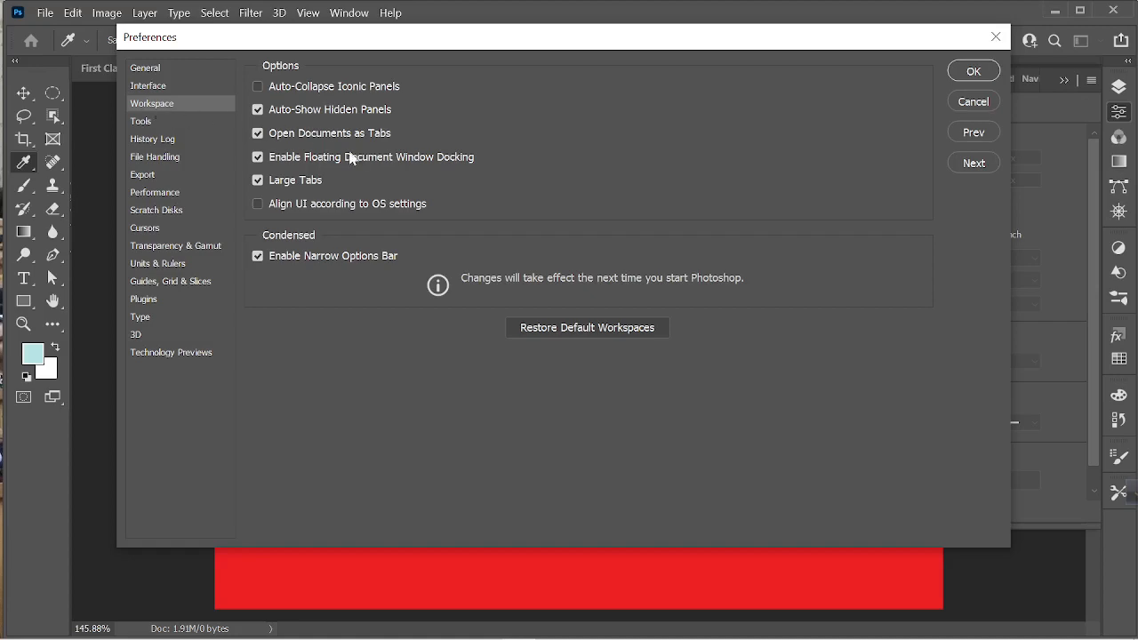
{"action": "left_click", "coordinate": [258, 134]}
{"action": "left_click", "coordinate": [976, 71]}
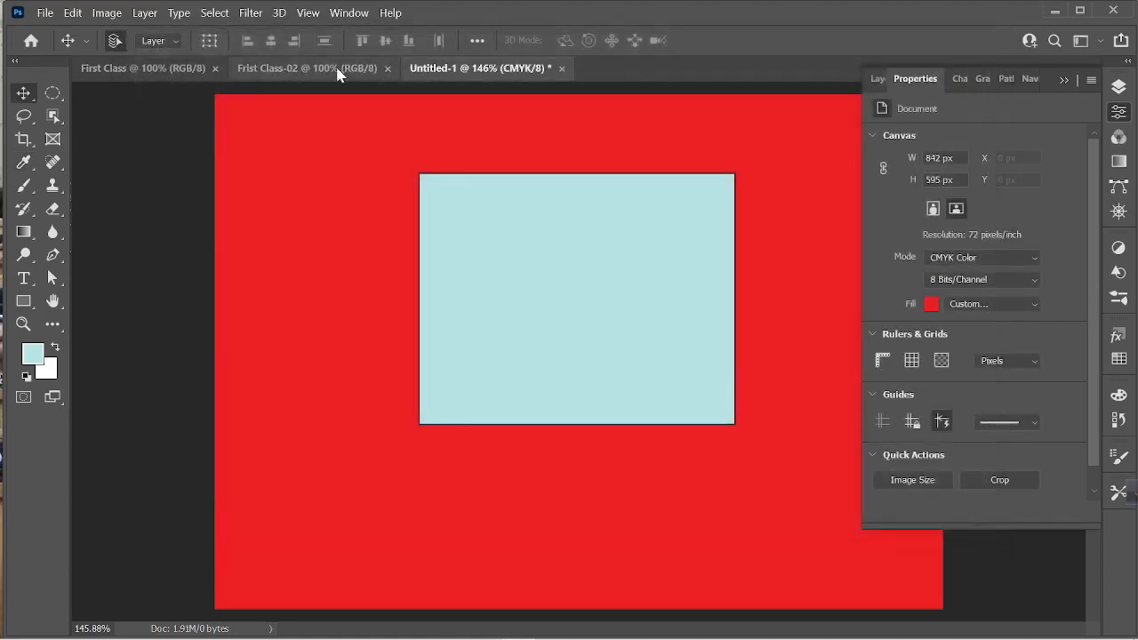
- Open the foods image from the Downloads folder and dock its floating window alongside the other document tabs
{"action": "left_click", "coordinate": [45, 12]}
{"action": "left_click", "coordinate": [64, 49]}
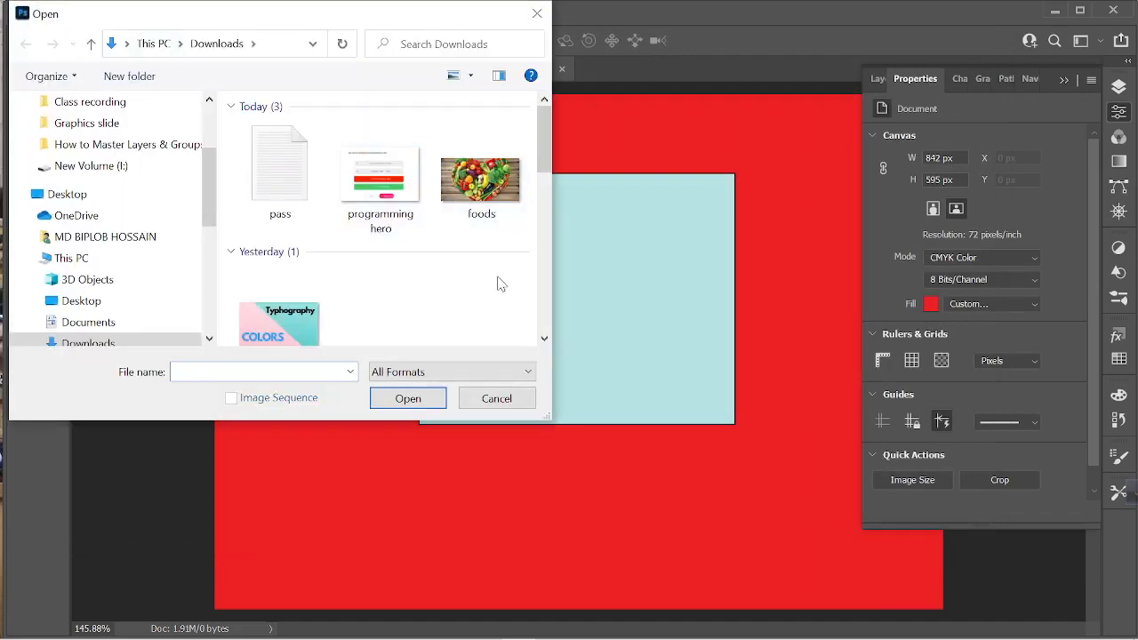
{"action": "left_click", "coordinate": [482, 211]}
{"action": "left_click", "coordinate": [408, 398]}
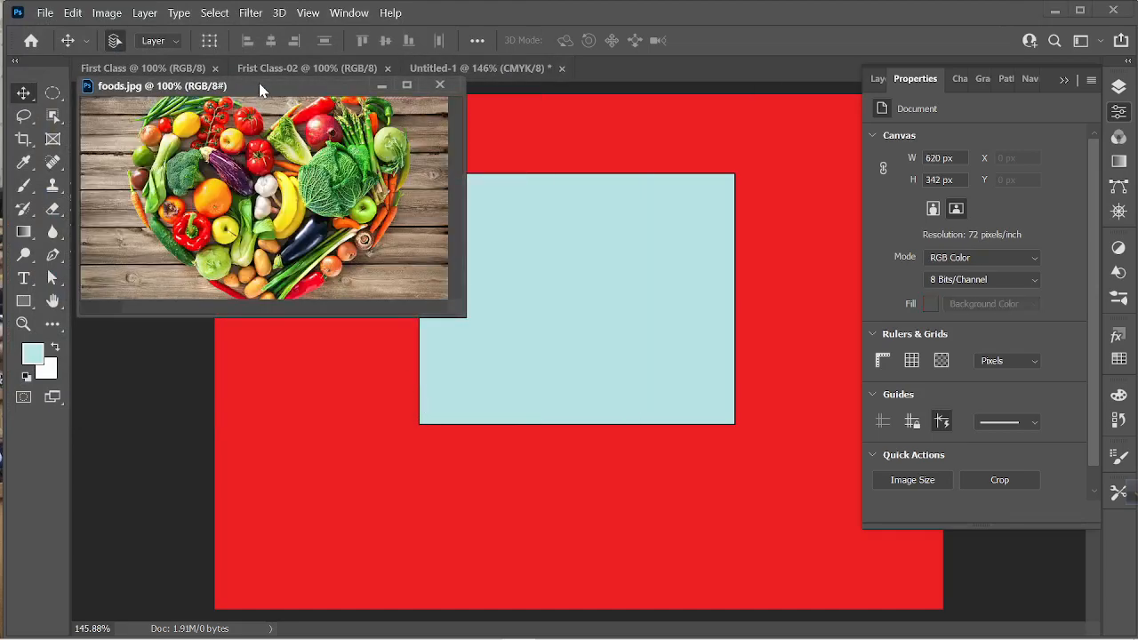
{"action": "left_click_drag", "start_coordinate": [261, 88], "coordinate": [341, 172]}
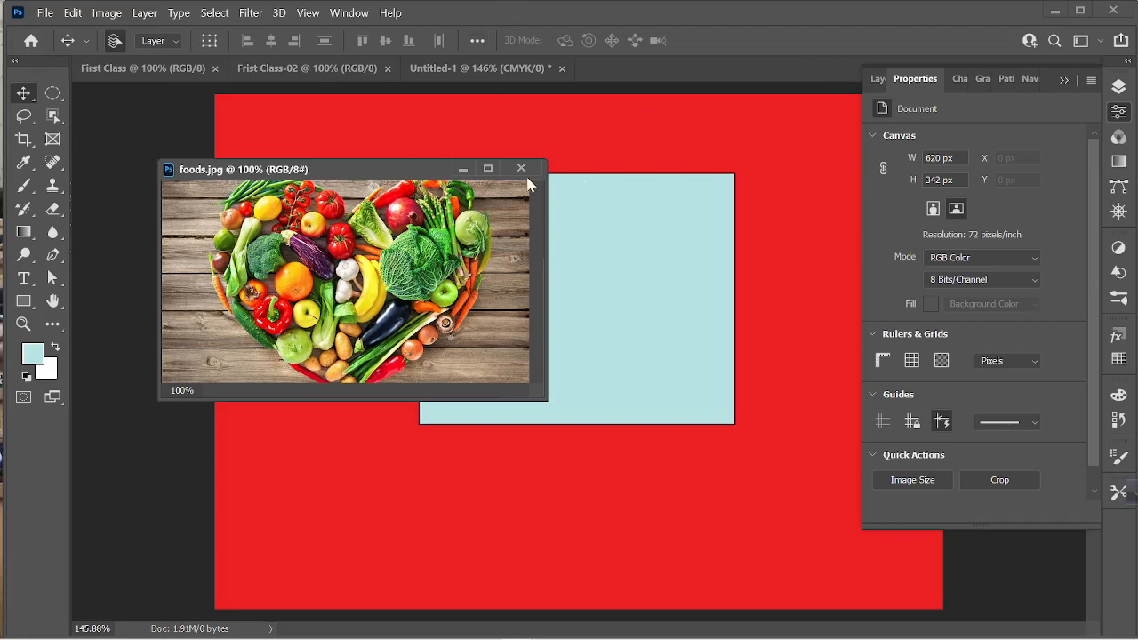
{"action": "left_click_drag", "start_coordinate": [372, 169], "coordinate": [709, 68]}
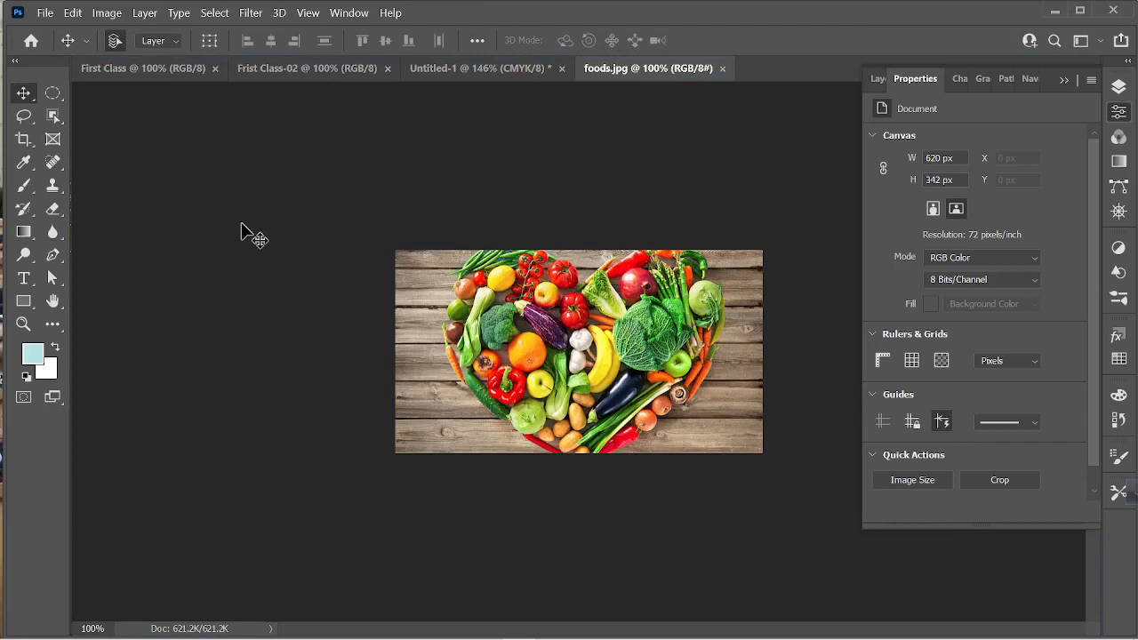
- Turn Open Documents as Tabs back on in the Workspace preferences and apply the change
{"action": "key", "text": "ctrl+k"}
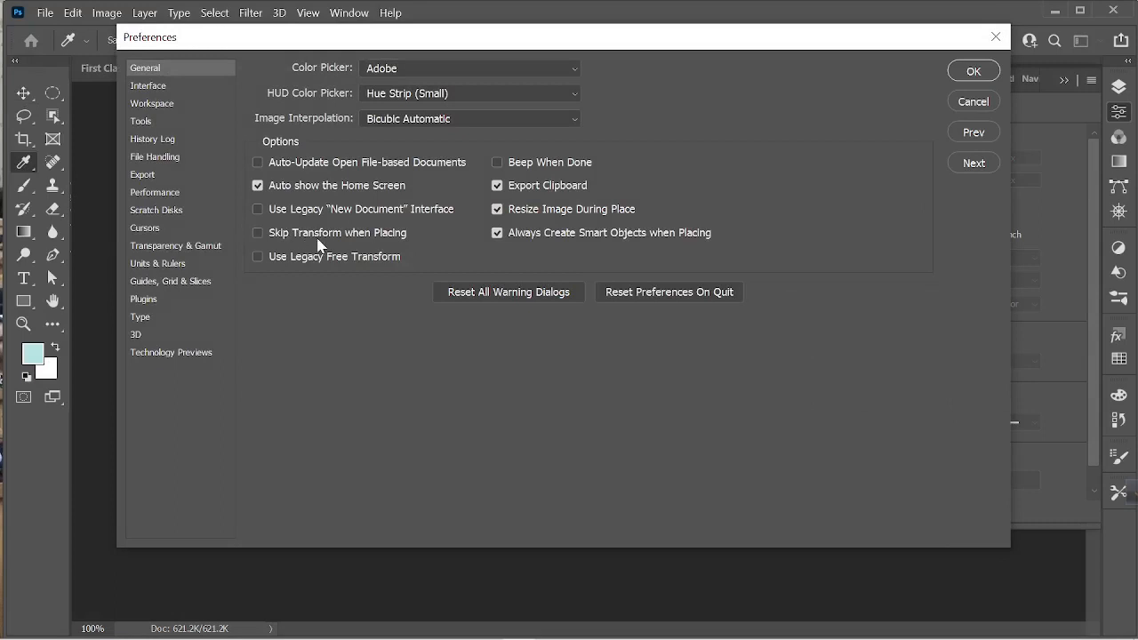
{"action": "left_click", "coordinate": [166, 106]}
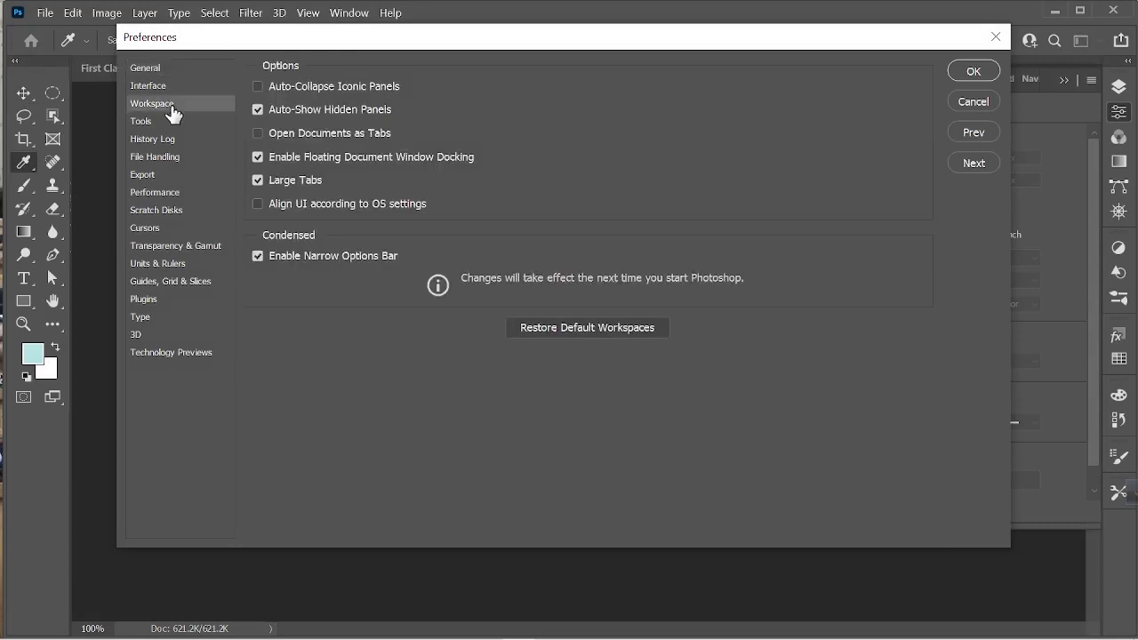
{"action": "left_click", "coordinate": [258, 133]}
{"action": "left_click", "coordinate": [972, 71]}
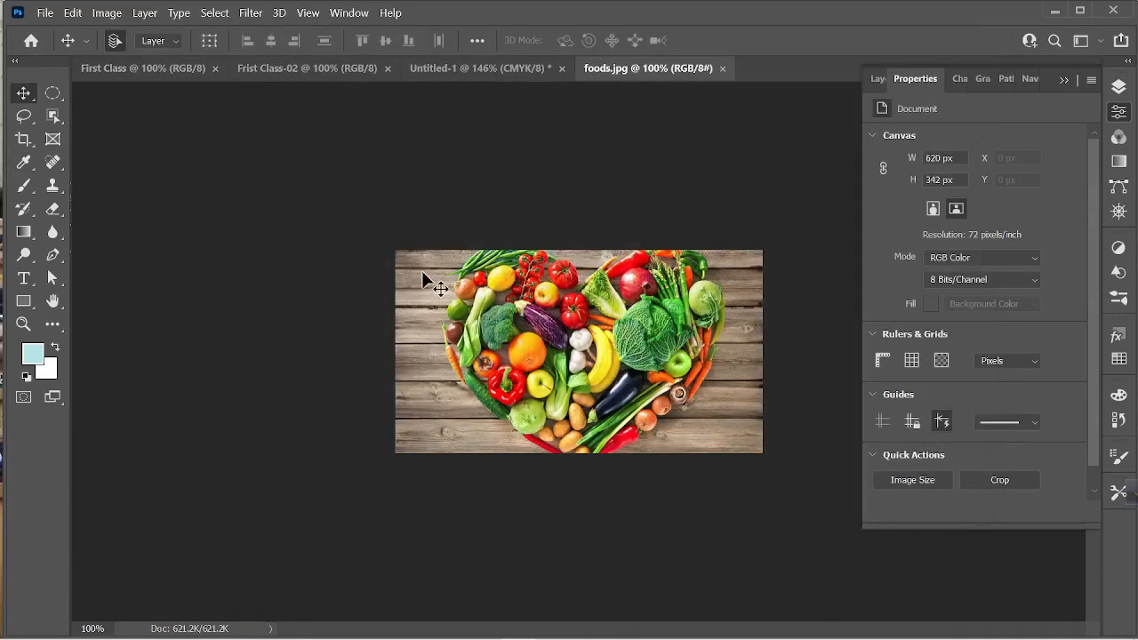
- View foods.jpg fitted to the window with the Properties panel collapsed, and return it to 100% zoom
{"action": "key", "text": "ctrl+0"}
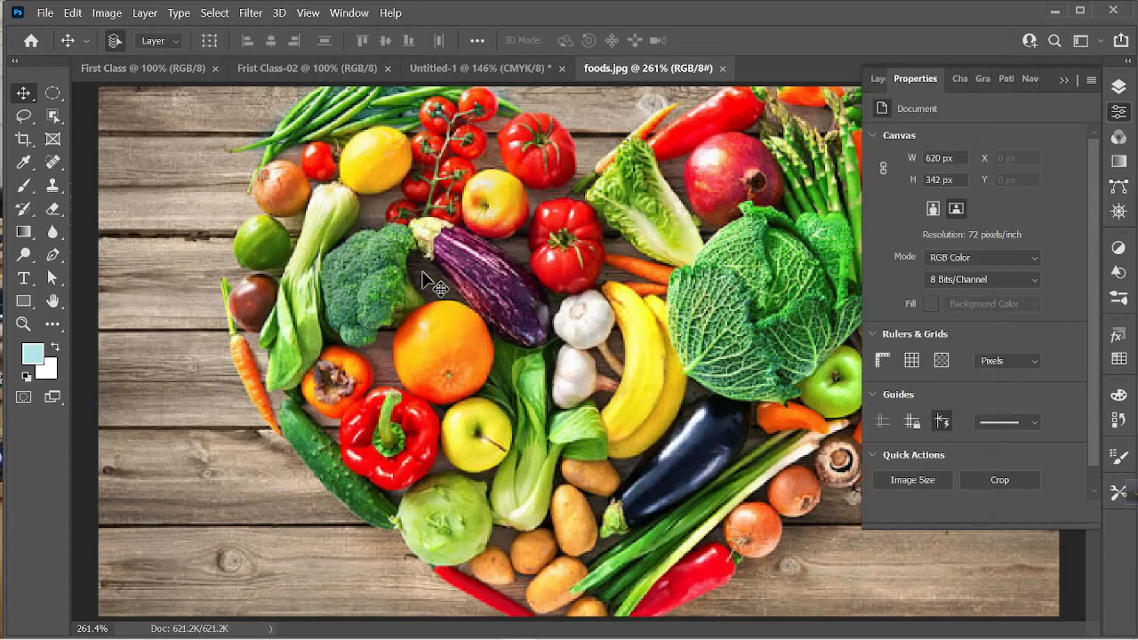
{"action": "left_click", "coordinate": [1064, 80]}
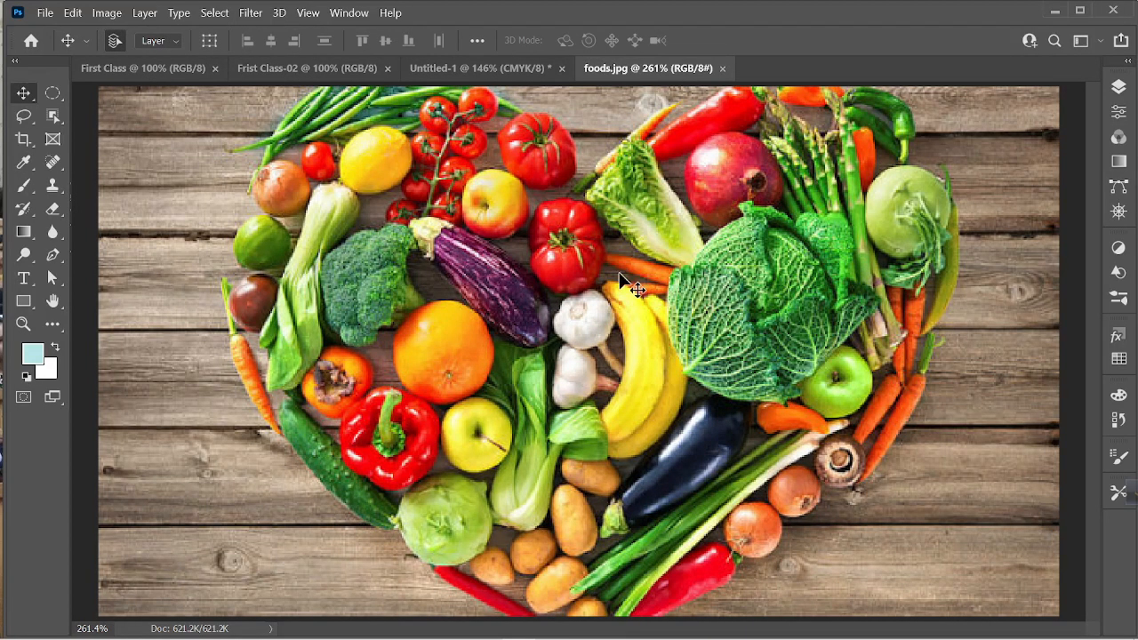
{"action": "key", "text": "ctrl+1"}
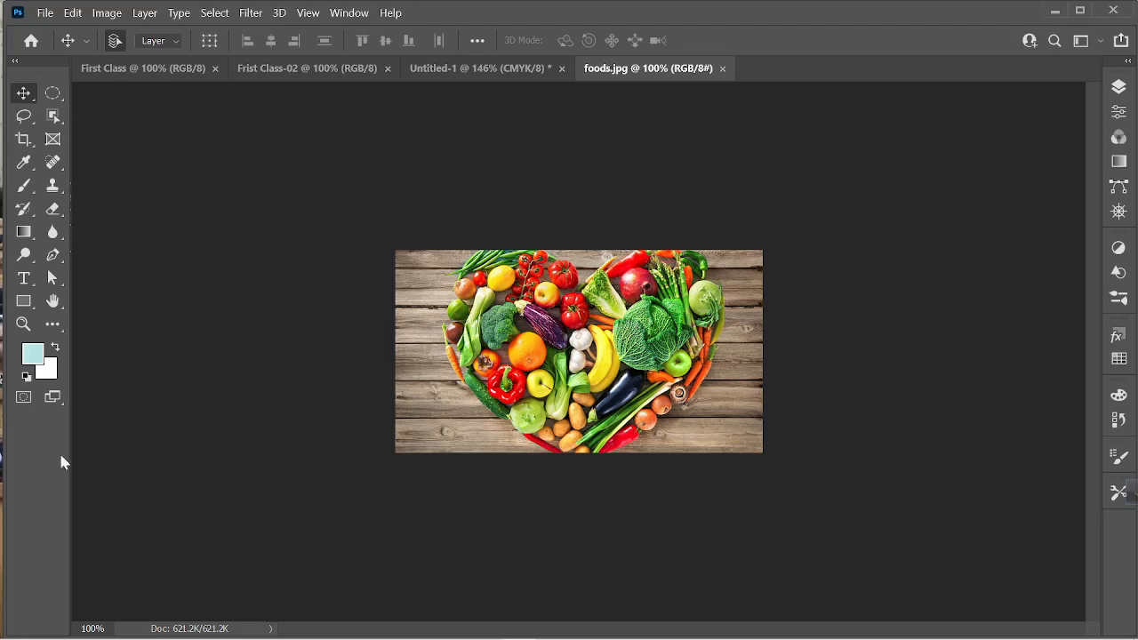
- Detach foods.jpg, Frist Class-02, Untitled-1 and First Class from the tab bar into separate floating windows
{"action": "left_click_drag", "start_coordinate": [622, 70], "coordinate": [285, 228]}
{"action": "left_click_drag", "start_coordinate": [344, 74], "coordinate": [286, 213]}
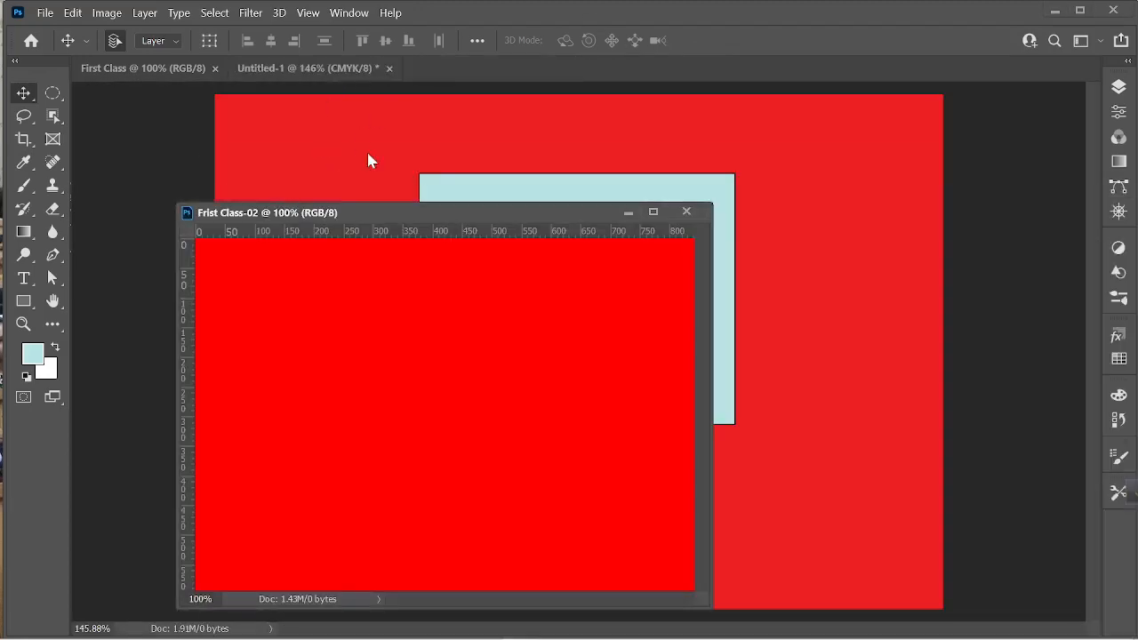
{"action": "left_click_drag", "start_coordinate": [324, 67], "coordinate": [500, 148]}
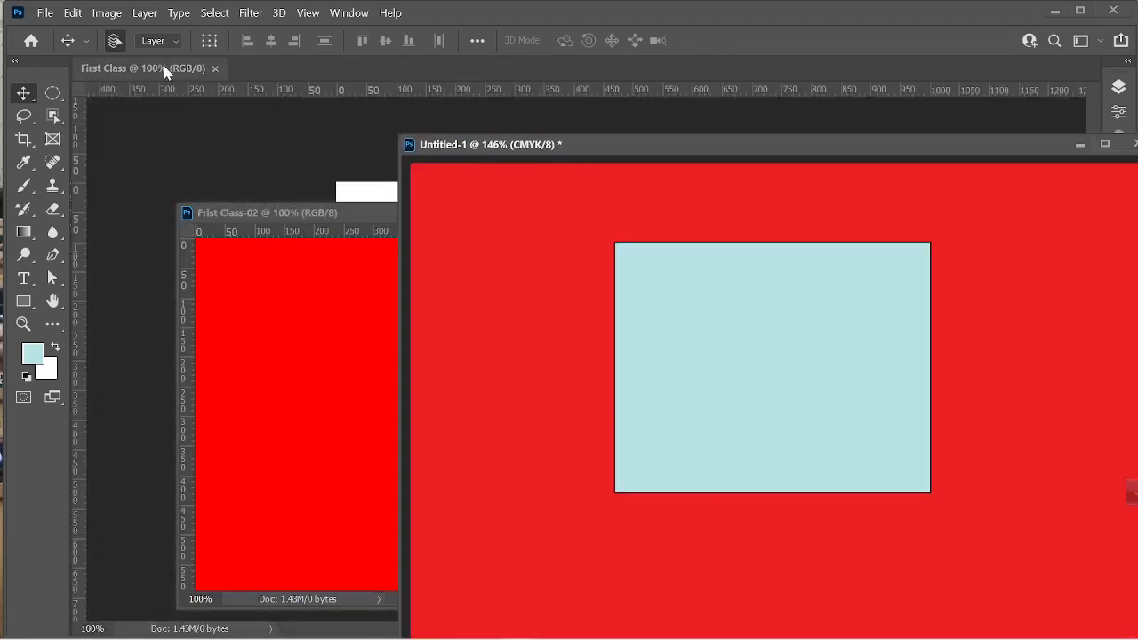
{"action": "left_click_drag", "start_coordinate": [165, 68], "coordinate": [202, 155]}
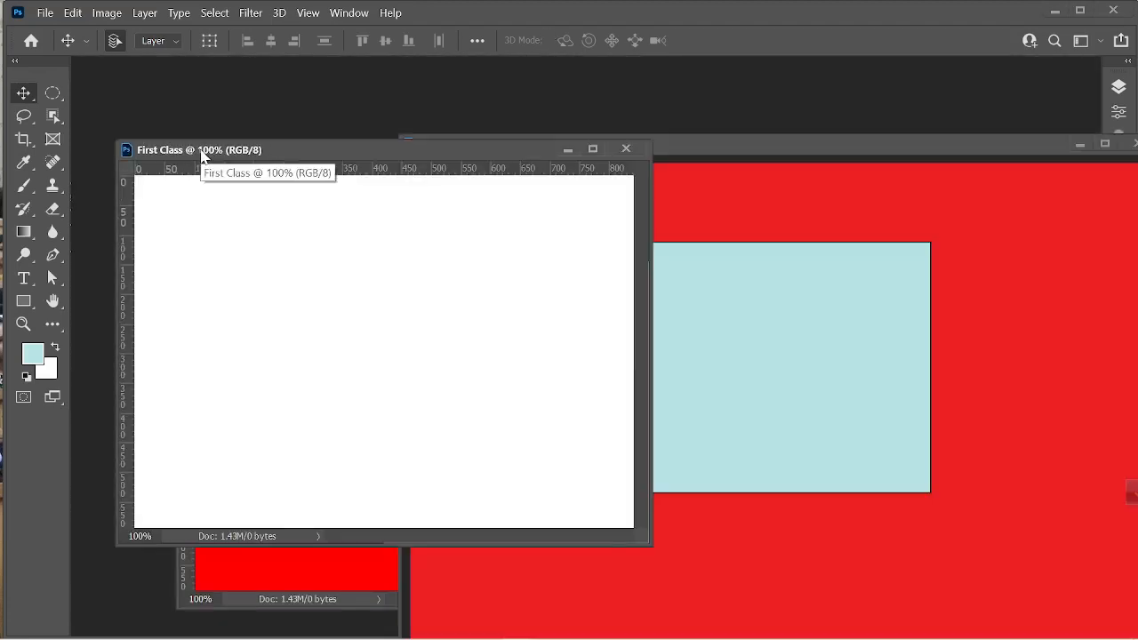
- Bring the floating Untitled-1 window to the front, make it narrower and reposition it over the other documents
{"action": "left_click", "coordinate": [885, 155]}
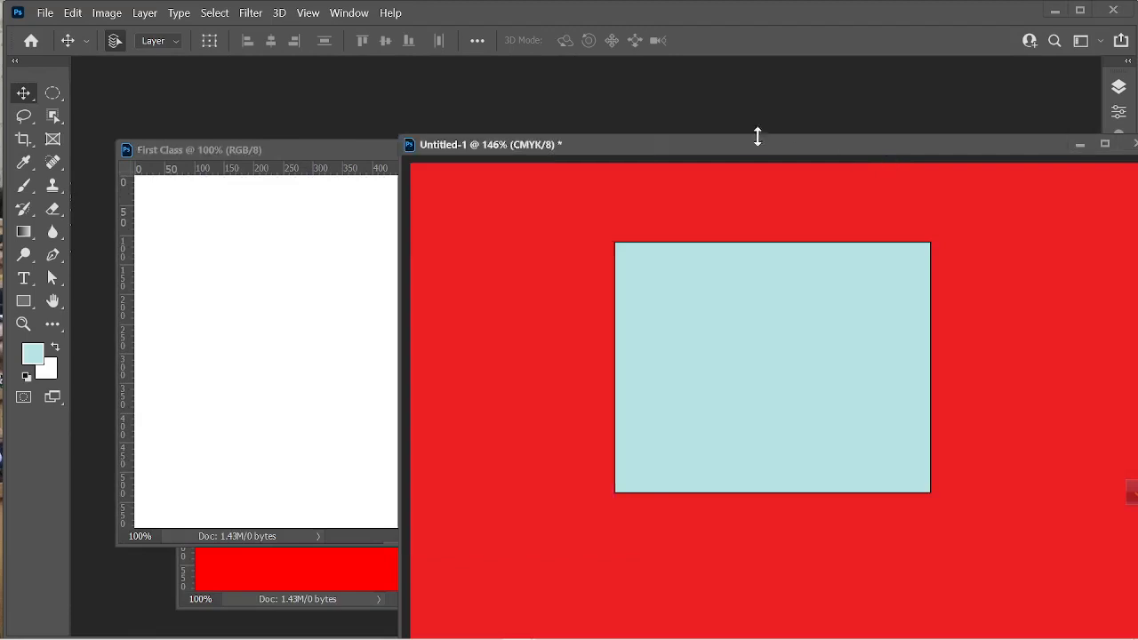
{"action": "left_click_drag", "start_coordinate": [679, 152], "coordinate": [486, 27]}
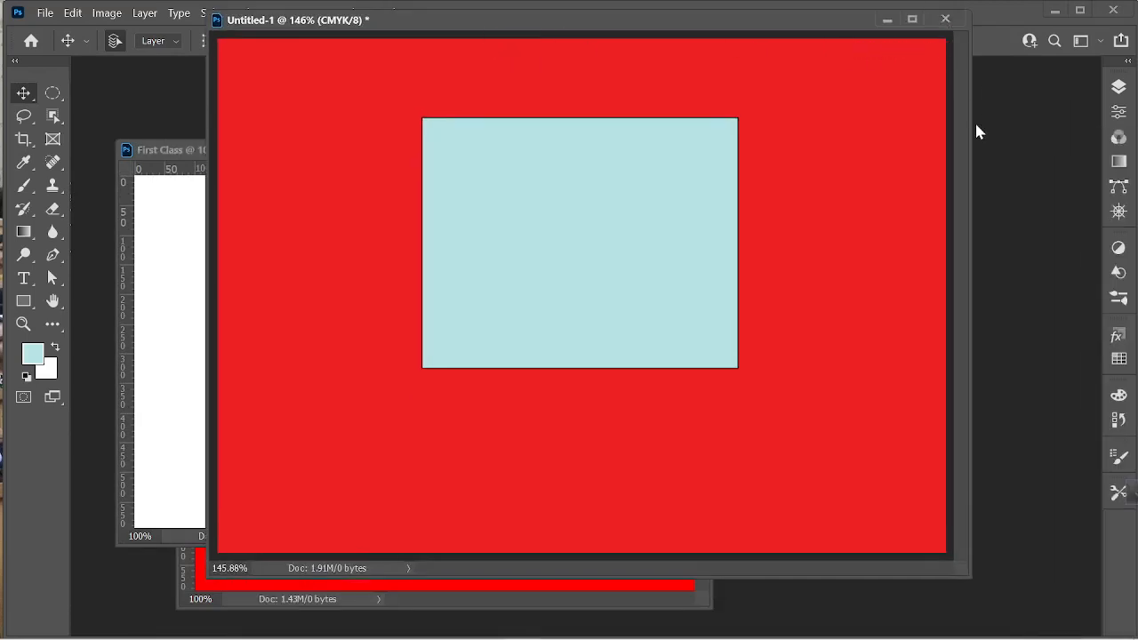
{"action": "left_click_drag", "start_coordinate": [970, 122], "coordinate": [740, 285]}
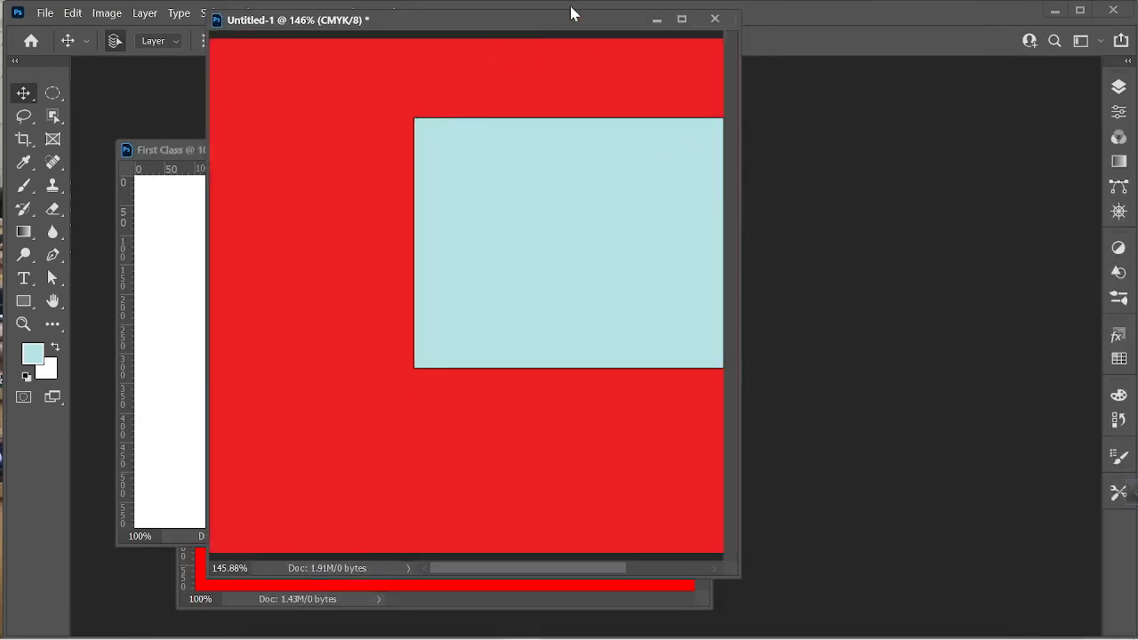
{"action": "left_click_drag", "start_coordinate": [571, 7], "coordinate": [542, 96]}
{"action": "left_click", "coordinate": [561, 6]}
- Dock the First Class document as a tab and detach it again into a floating window
{"action": "left_click_drag", "start_coordinate": [175, 151], "coordinate": [133, 76]}
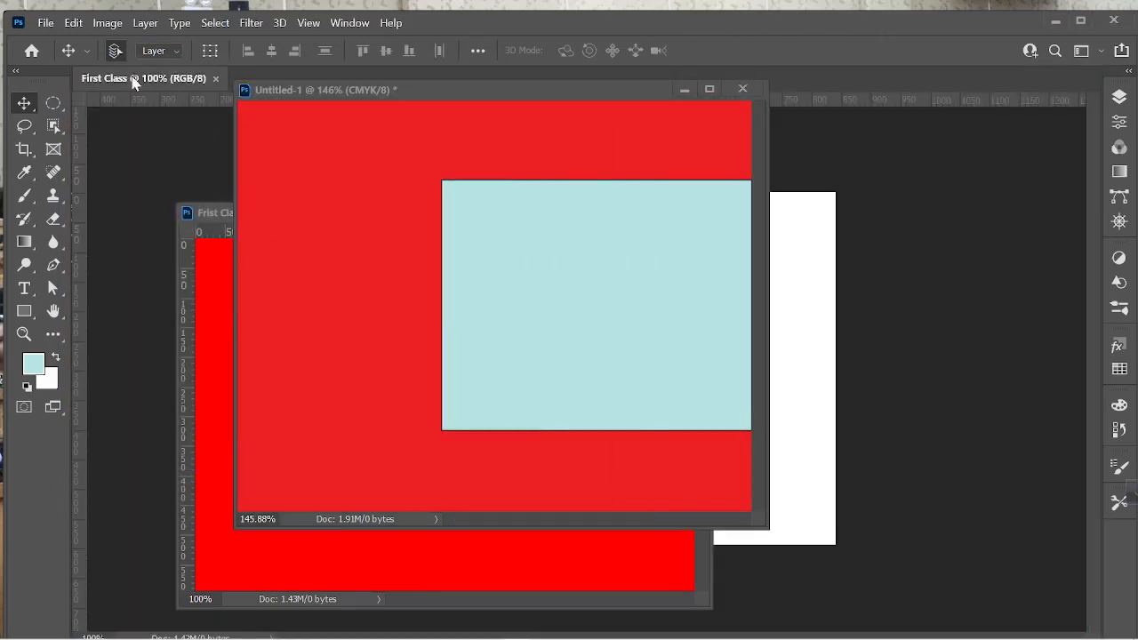
{"action": "left_click_drag", "start_coordinate": [133, 78], "coordinate": [241, 188]}
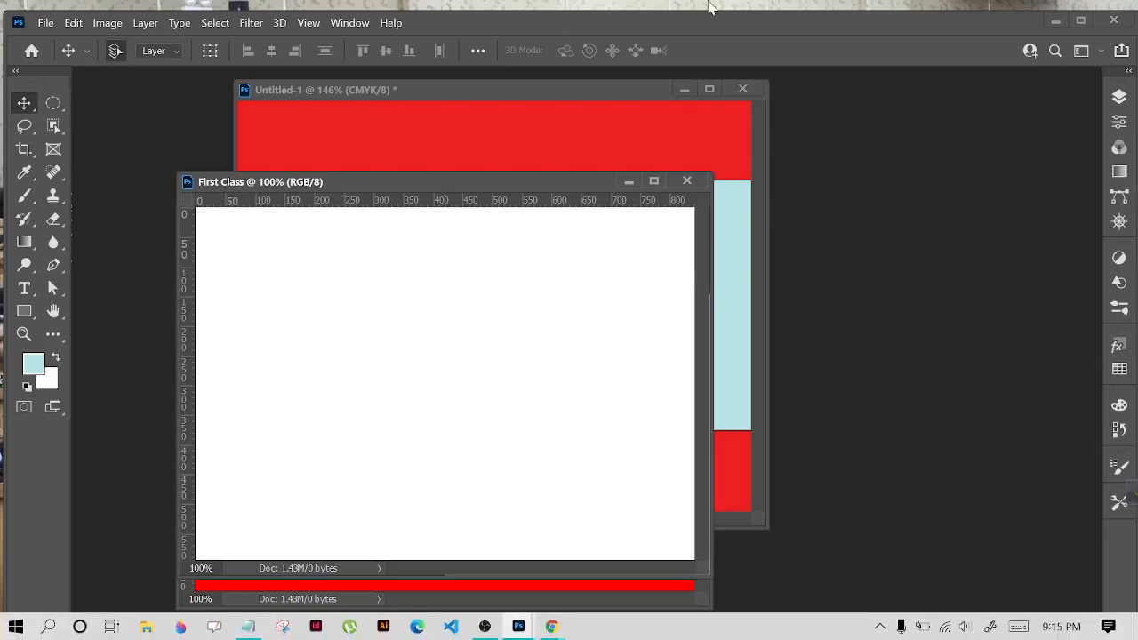
{"action": "double_click", "coordinate": [856, 21]}
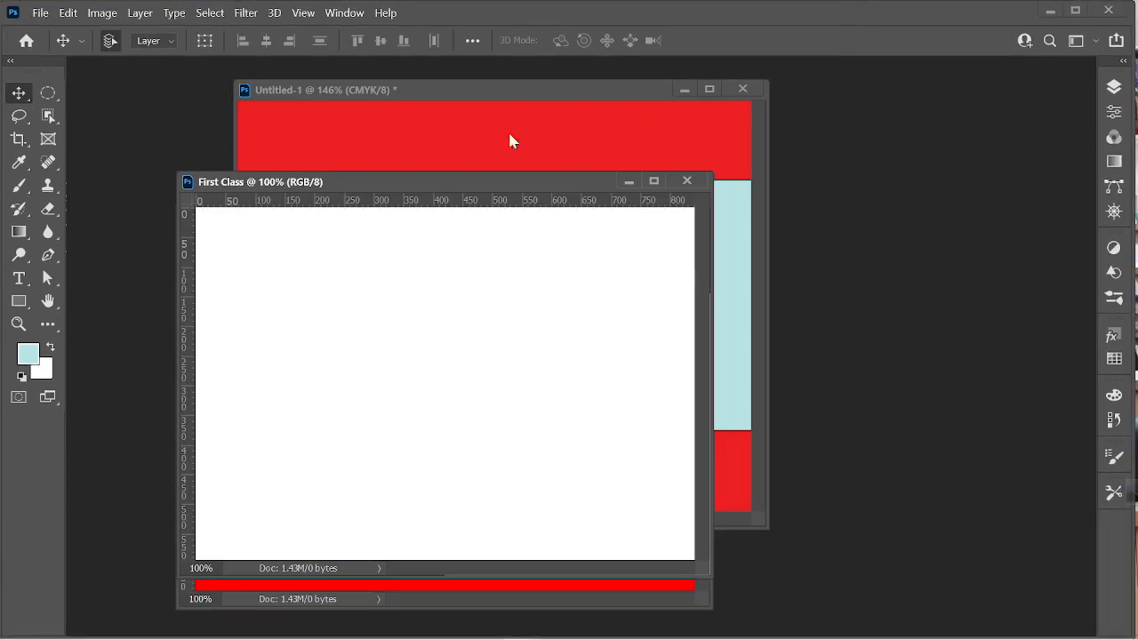
- Consolidate all floating documents to tabs and arrange them in the 3-up Stacked layout
{"action": "left_click", "coordinate": [356, 12]}
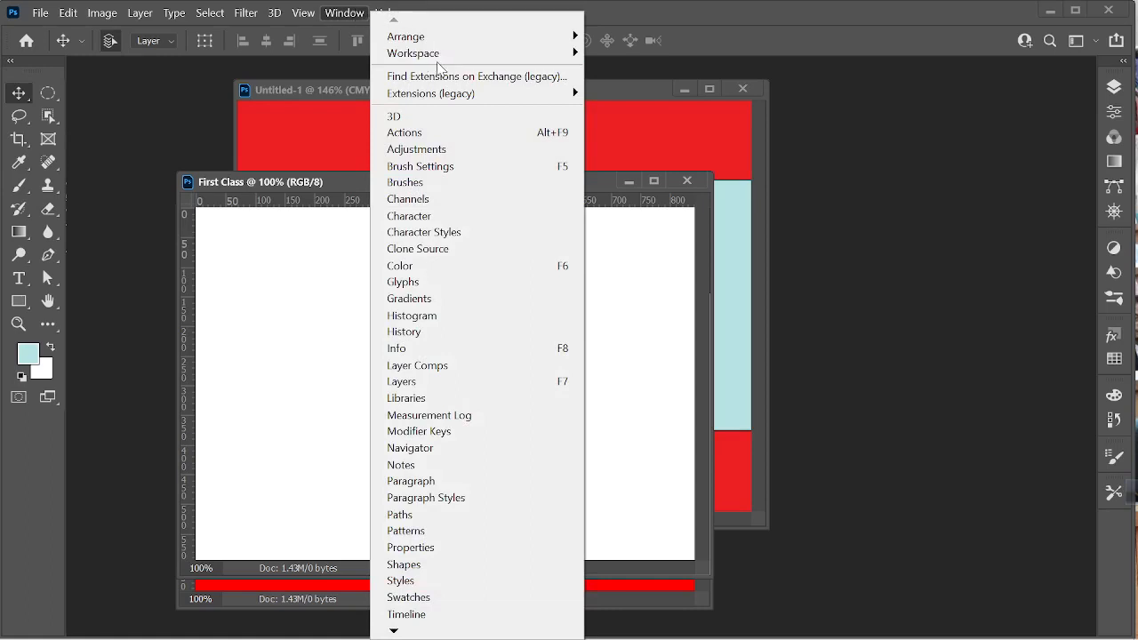
{"action": "mouse_move", "coordinate": [448, 60]}
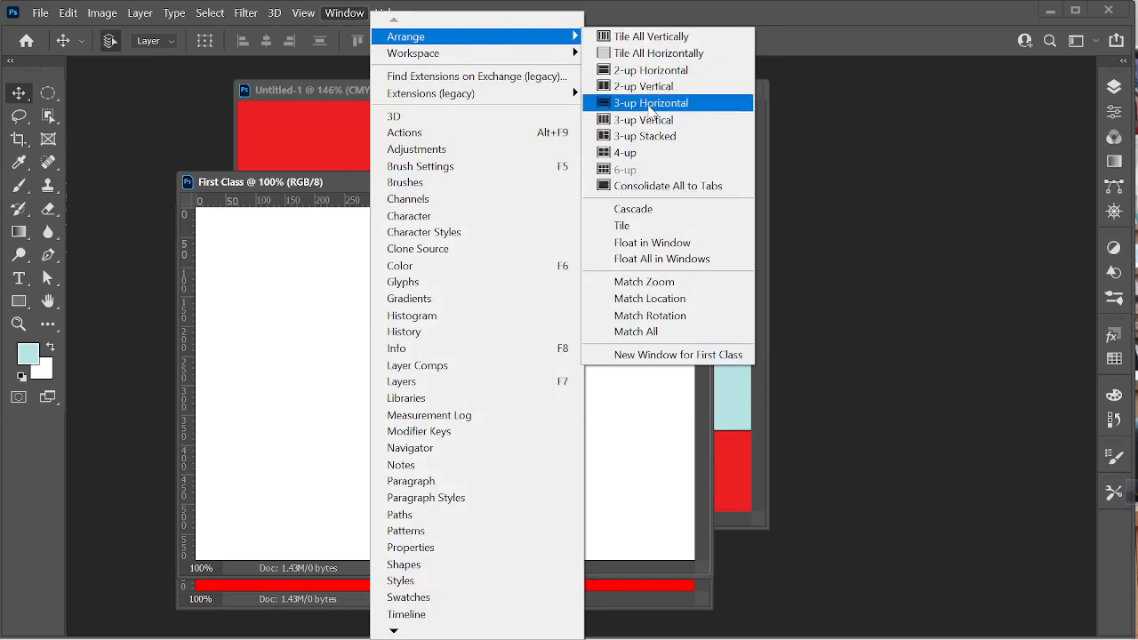
{"action": "left_click", "coordinate": [694, 193]}
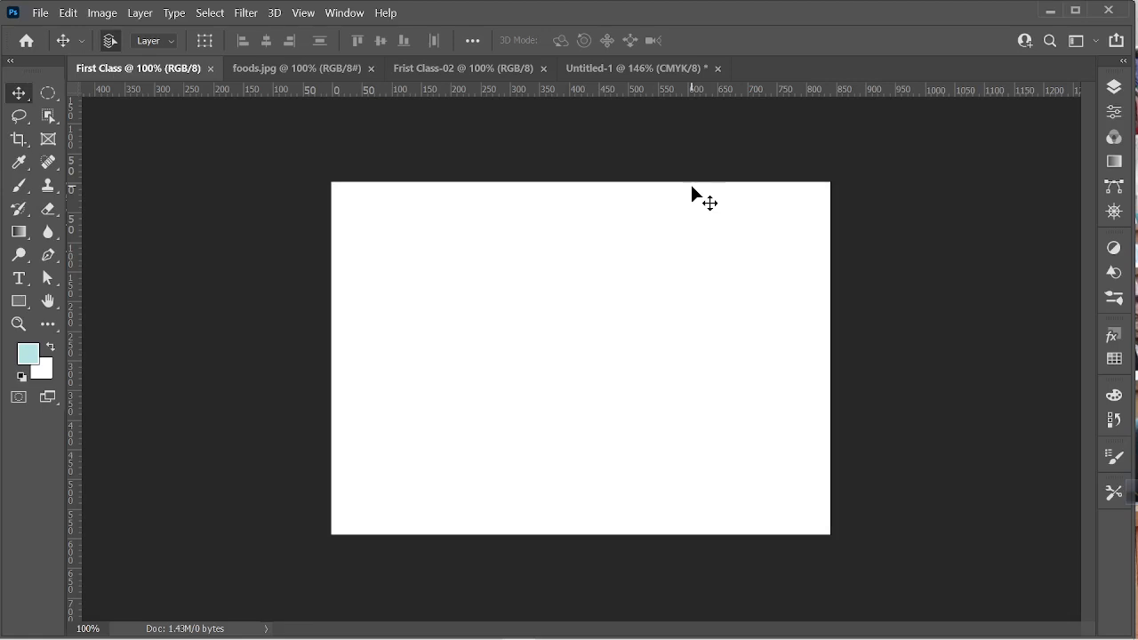
{"action": "left_click", "coordinate": [338, 13]}
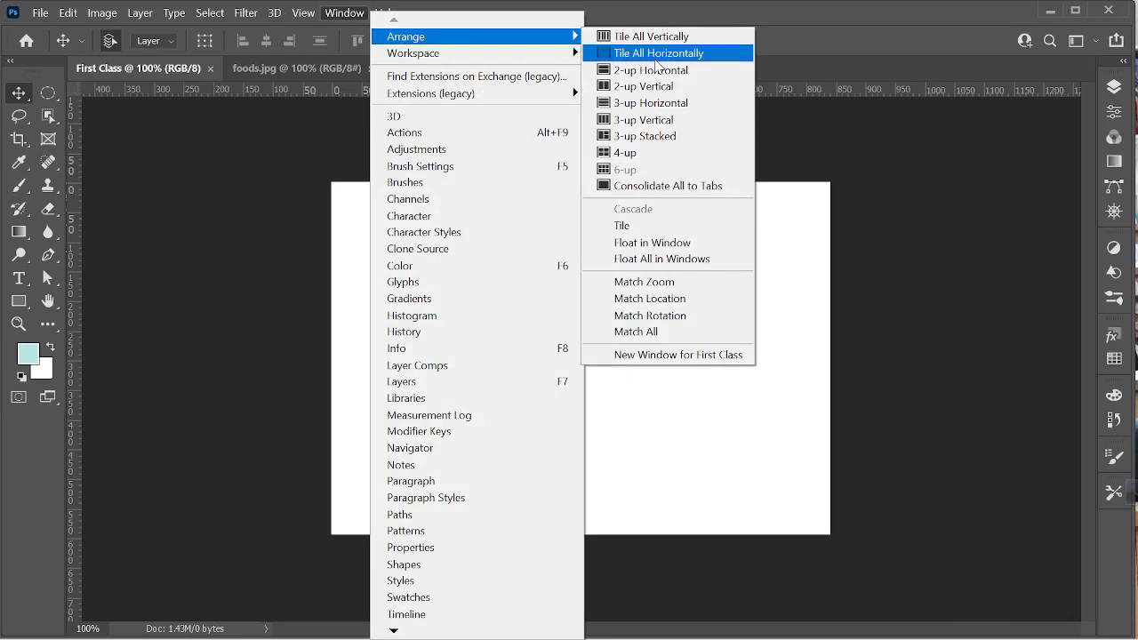
{"action": "left_click", "coordinate": [644, 136]}
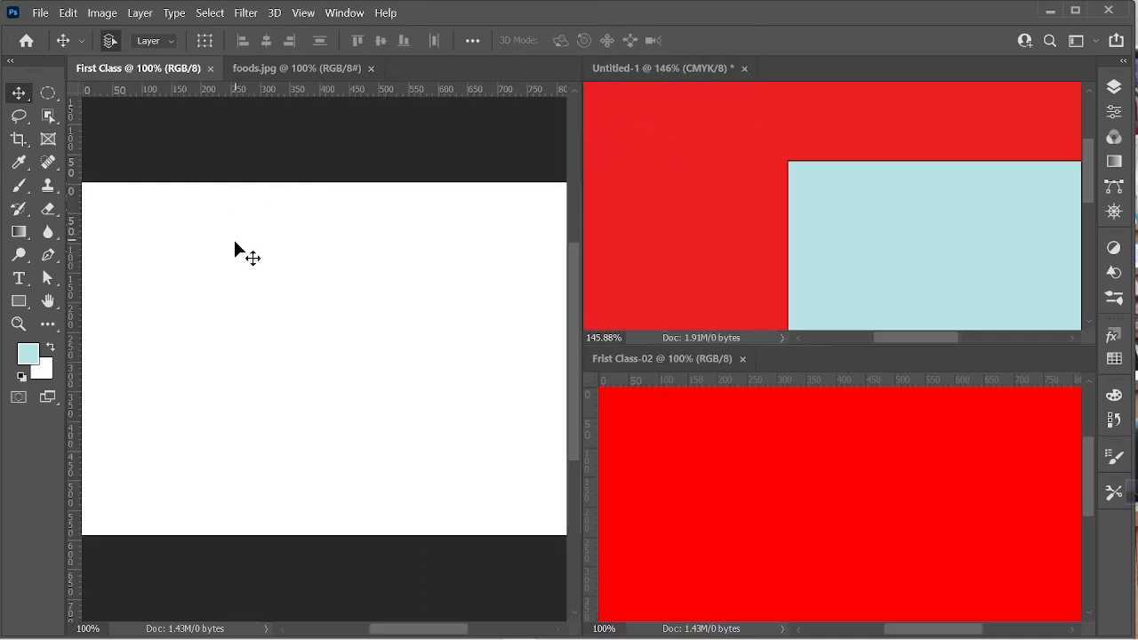
- Arrange the four open documents side by side with Tile All Vertically
{"action": "left_click", "coordinate": [344, 13]}
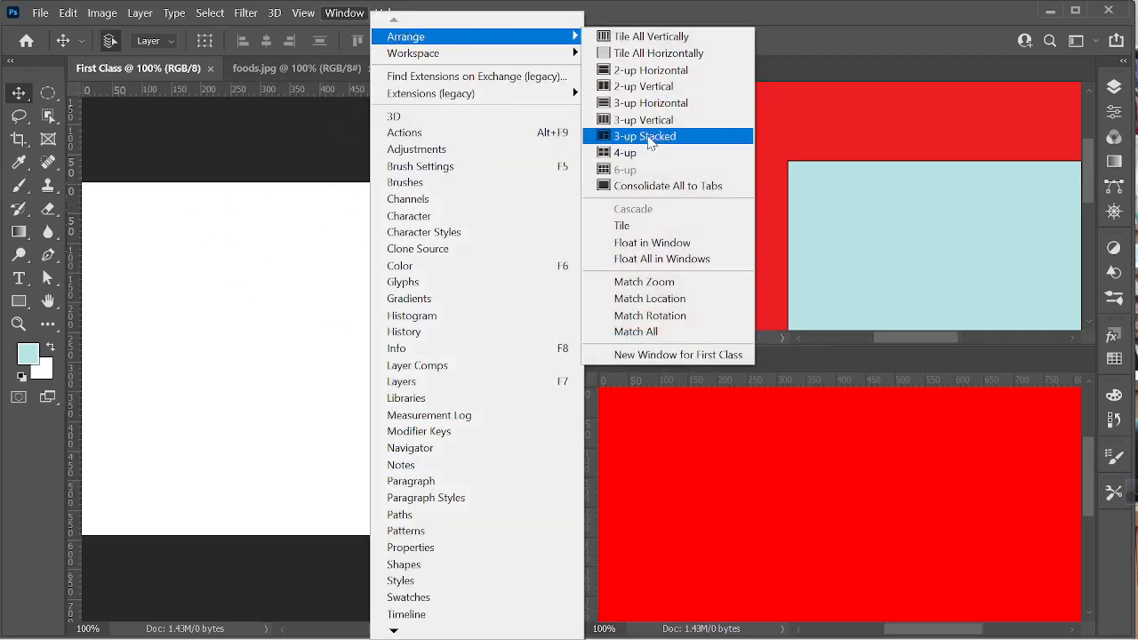
{"action": "left_click", "coordinate": [282, 150]}
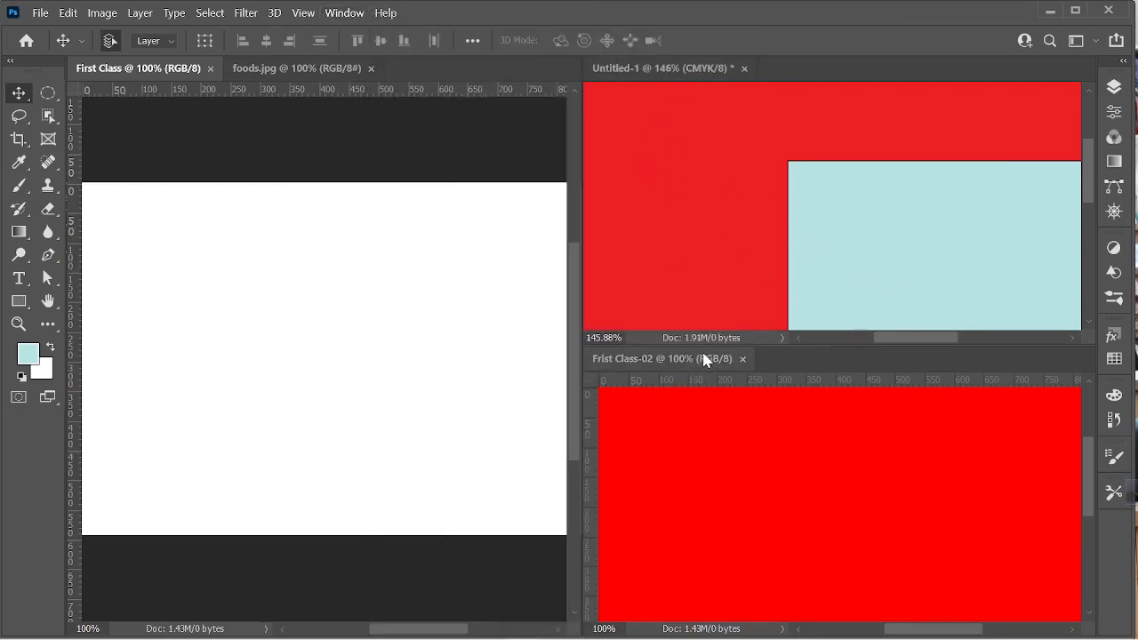
{"action": "left_click", "coordinate": [346, 14]}
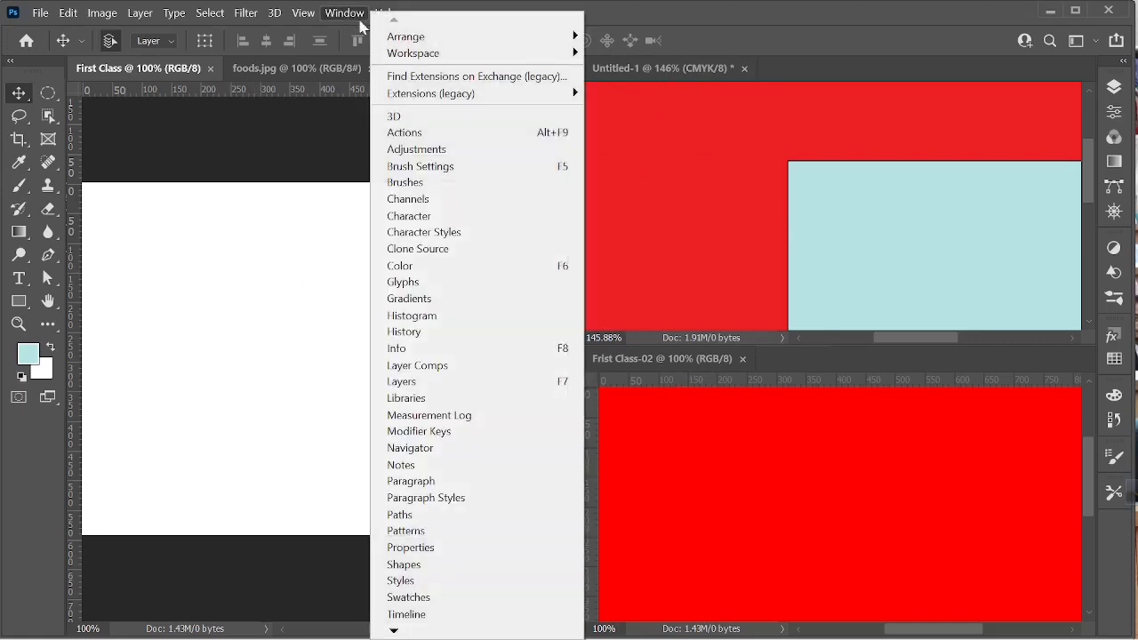
{"action": "mouse_move", "coordinate": [541, 40]}
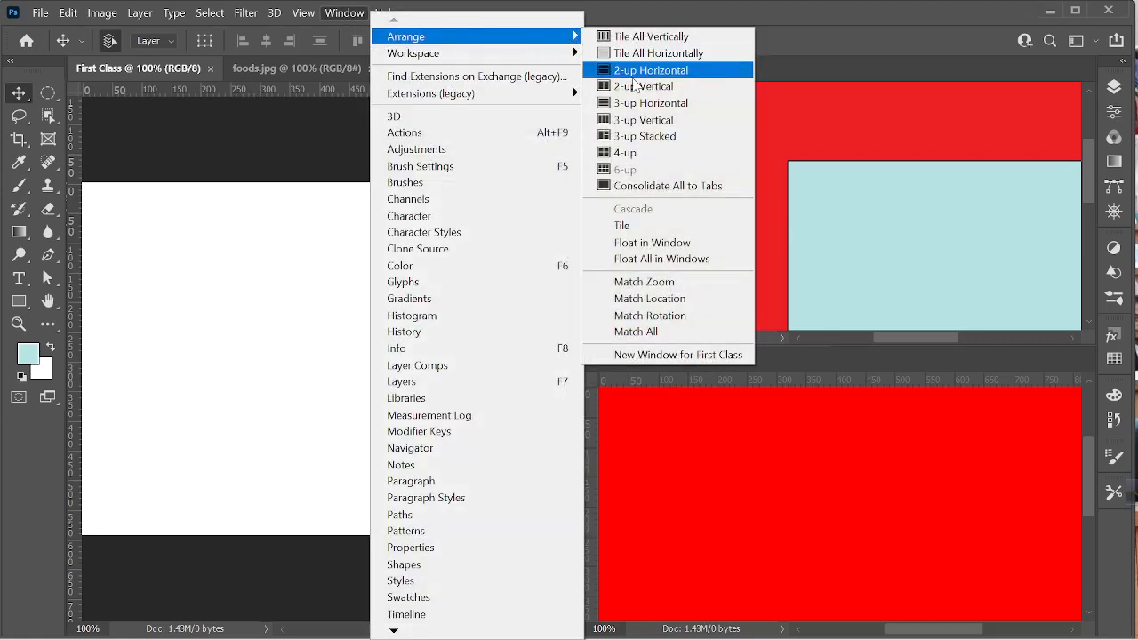
{"action": "left_click", "coordinate": [649, 37]}
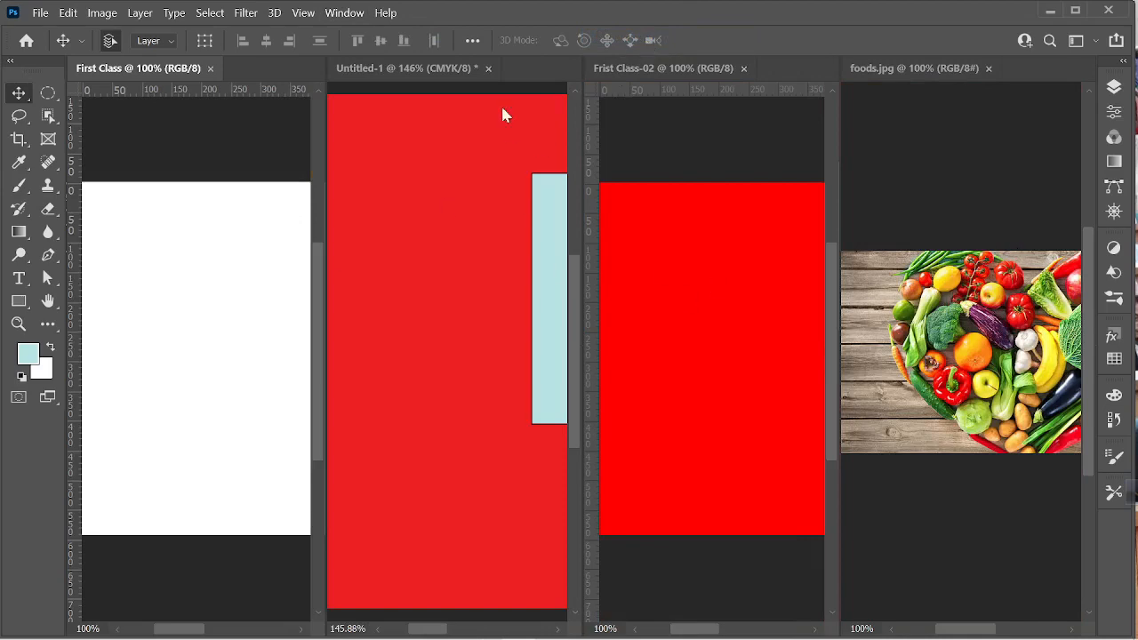
- Arrange all four open documents in stacked rows with Tile All Horizontally
{"action": "left_click", "coordinate": [344, 12]}
{"action": "mouse_move", "coordinate": [555, 40]}
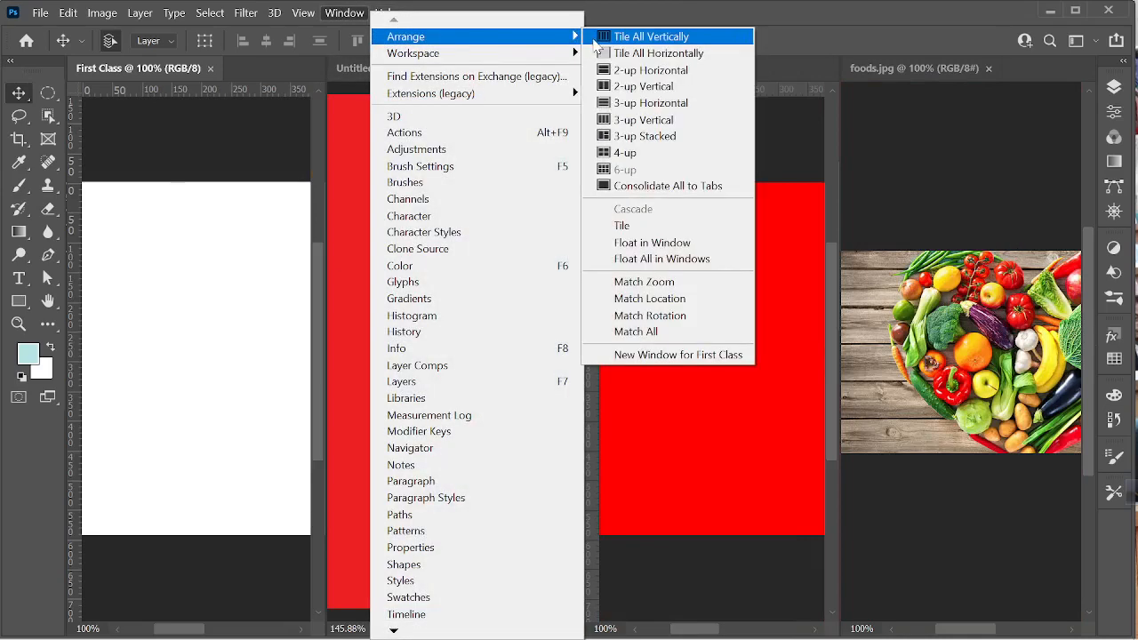
{"action": "left_click", "coordinate": [657, 53]}
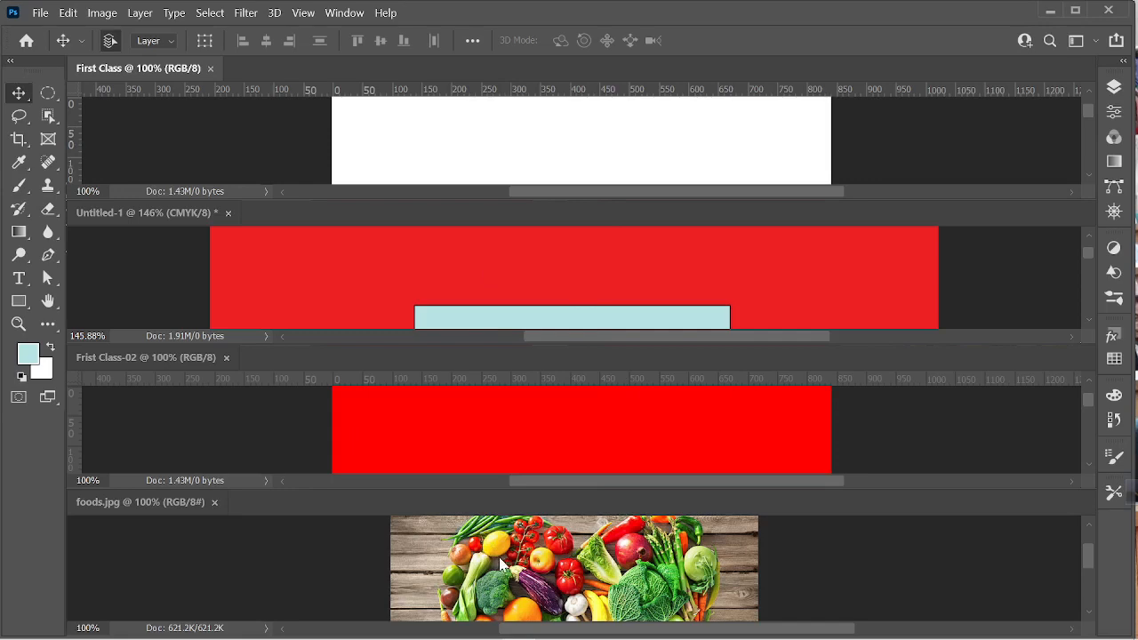
- Copy the vegetable image from foods.jpg into the Frist Class-02 document and into the First Class document
{"action": "left_click", "coordinate": [547, 569]}
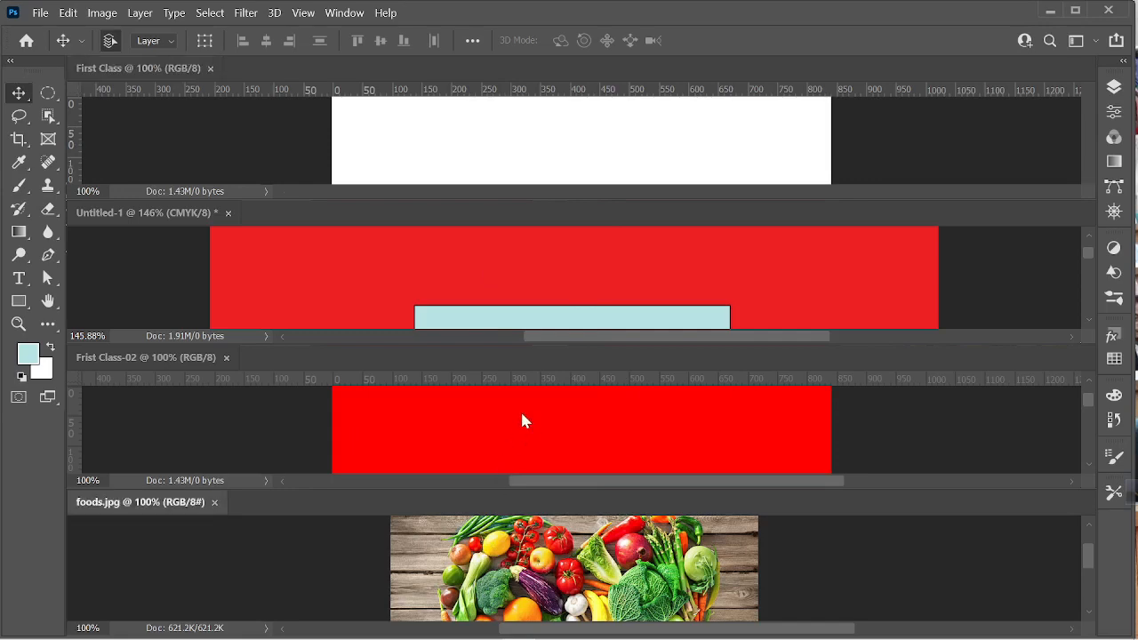
{"action": "left_click", "coordinate": [551, 434]}
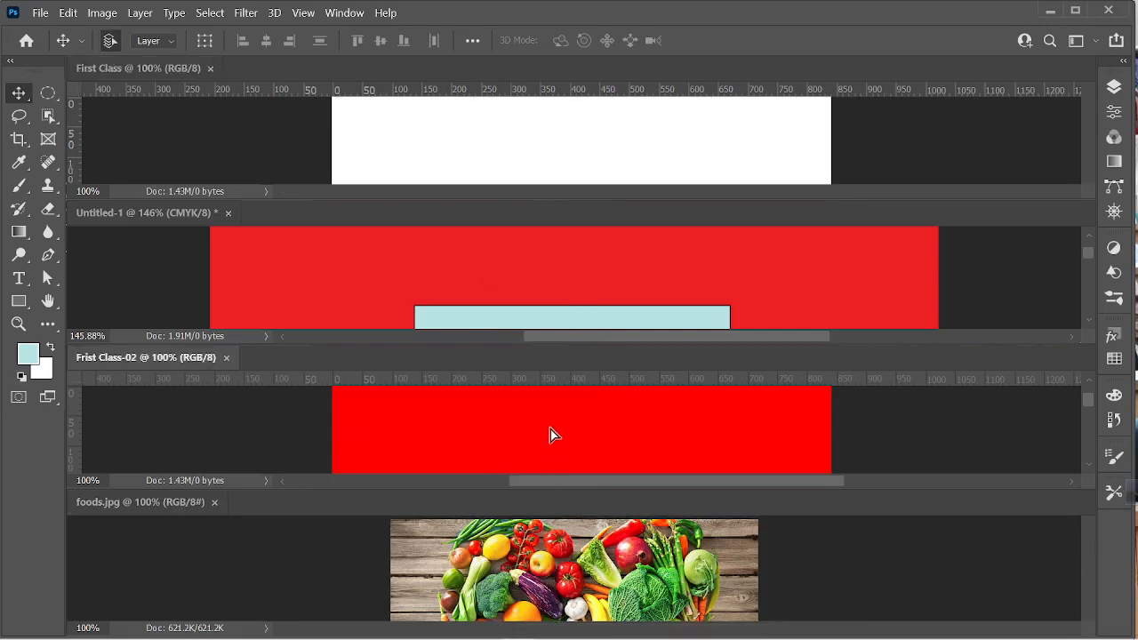
{"action": "key", "text": "ctrl+v"}
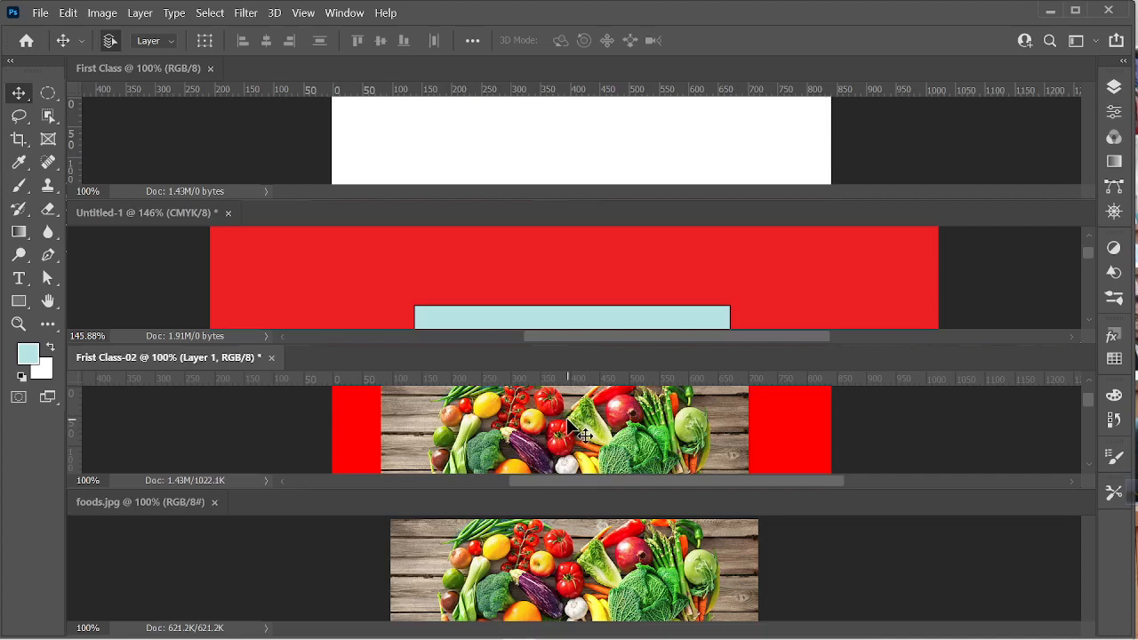
{"action": "left_click", "coordinate": [560, 276]}
{"action": "left_click", "coordinate": [543, 583]}
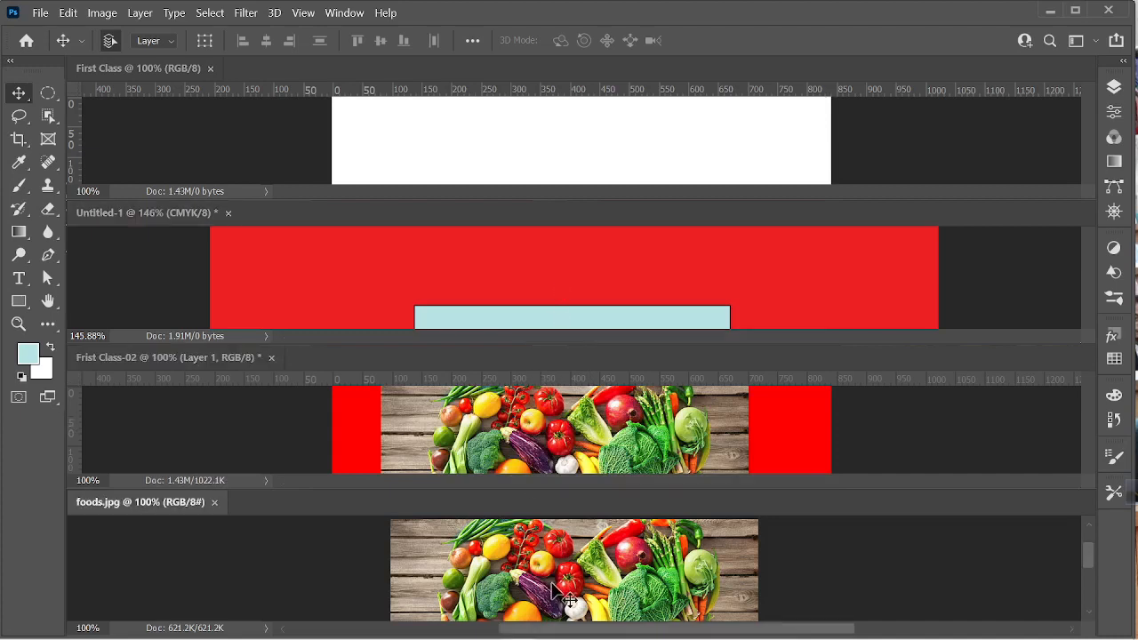
{"action": "left_click", "coordinate": [549, 135]}
{"action": "key", "text": "ctrl+v"}
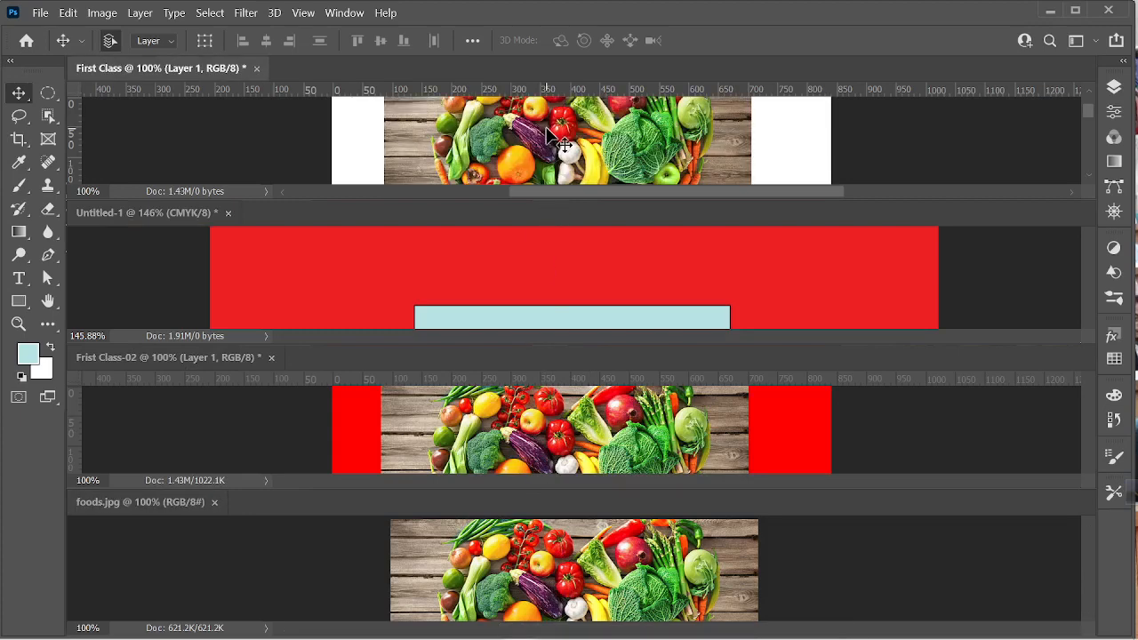
- Float the First Class document in its own window using Float in Window
{"action": "left_click", "coordinate": [390, 12]}
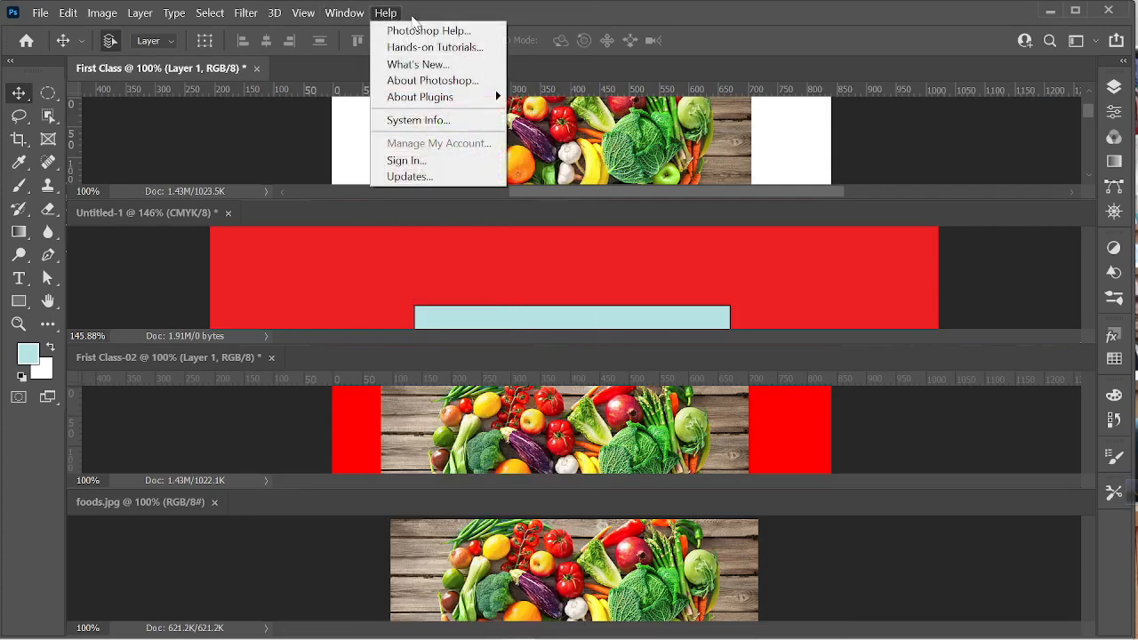
{"action": "mouse_move", "coordinate": [347, 13]}
{"action": "mouse_move", "coordinate": [530, 38]}
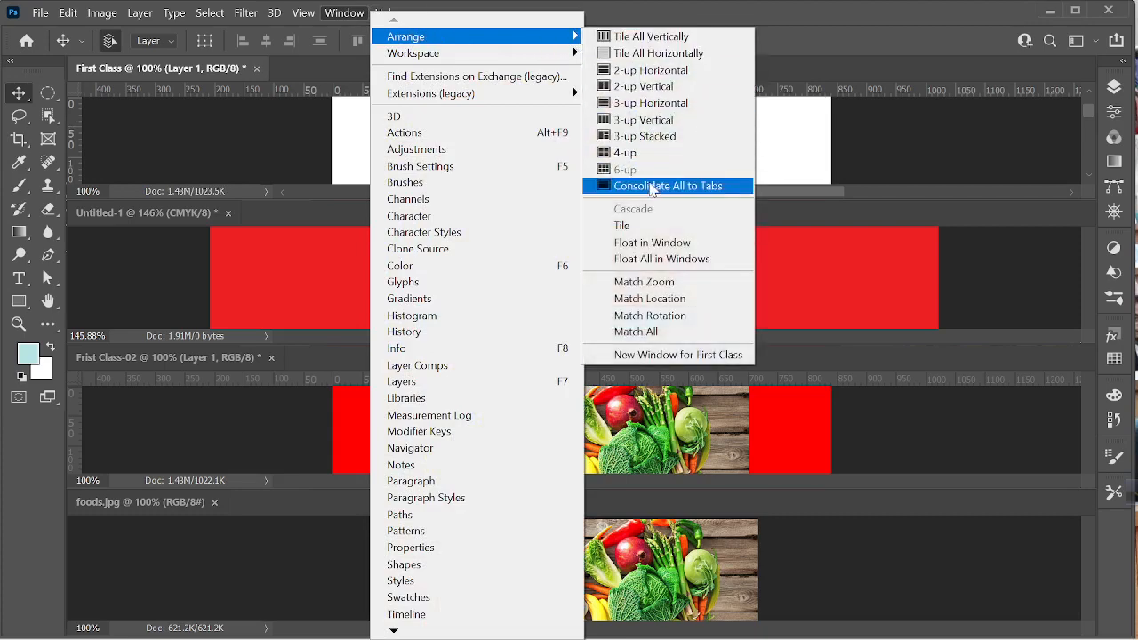
{"action": "left_click", "coordinate": [662, 243]}
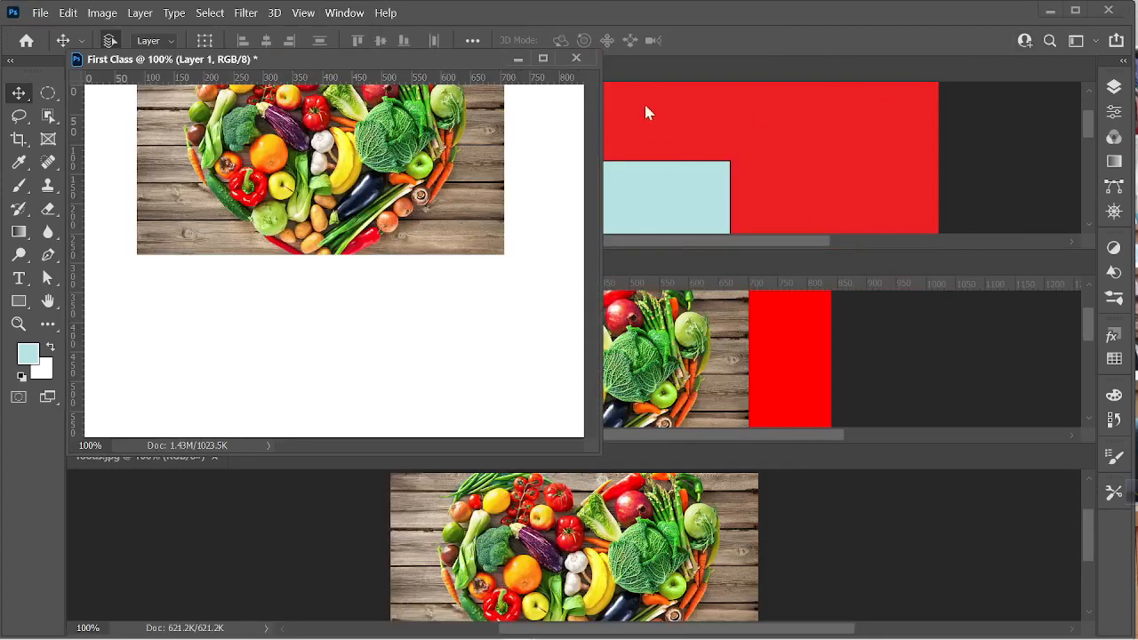
- Consolidate all documents to tabs and move the vegetable image down until it lies entirely within the First Class canvas
{"action": "left_click", "coordinate": [344, 13]}
{"action": "mouse_move", "coordinate": [489, 38]}
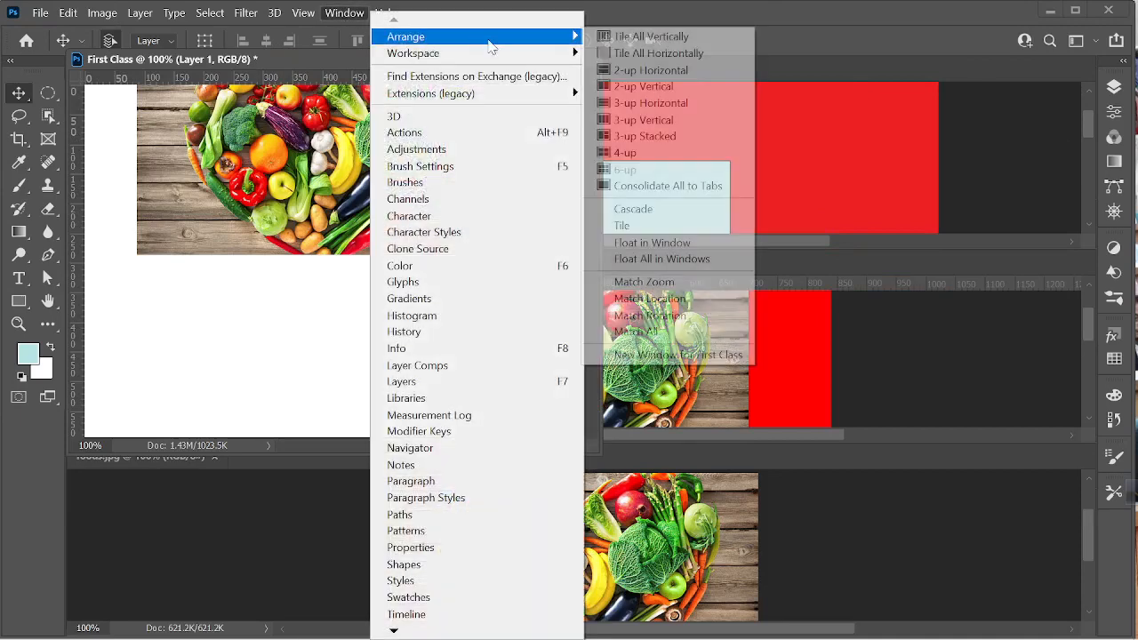
{"action": "left_click", "coordinate": [649, 185]}
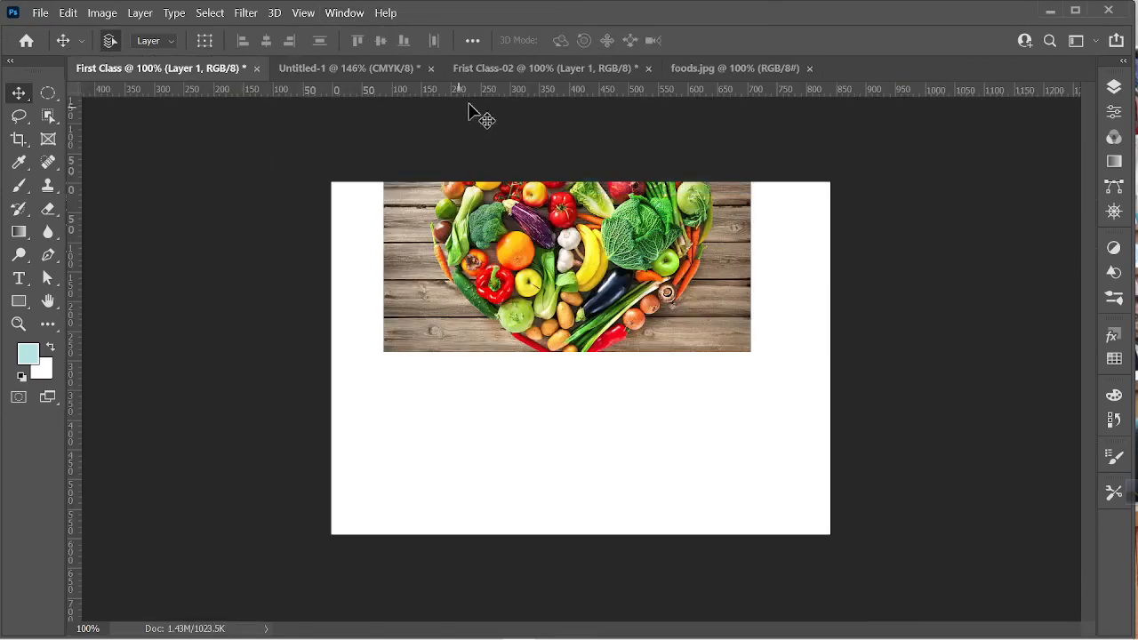
{"action": "left_click_drag", "start_coordinate": [577, 236], "coordinate": [578, 344]}
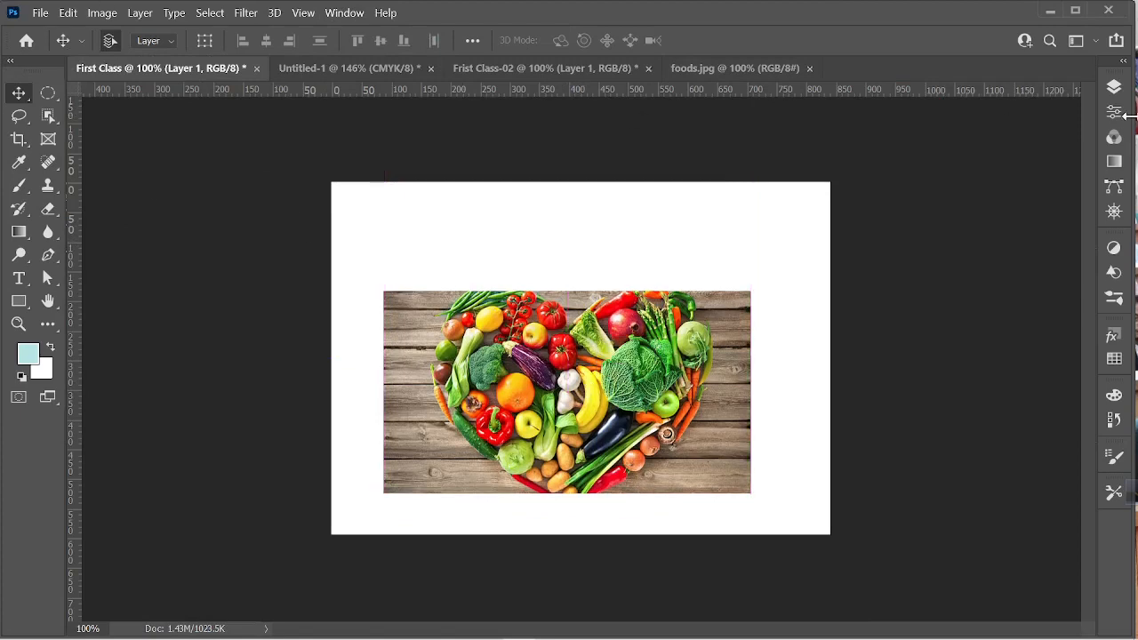
- Show the layer list, detach all four documents into floating windows and place First Class beside Untitled-1
{"action": "left_click", "coordinate": [1117, 89]}
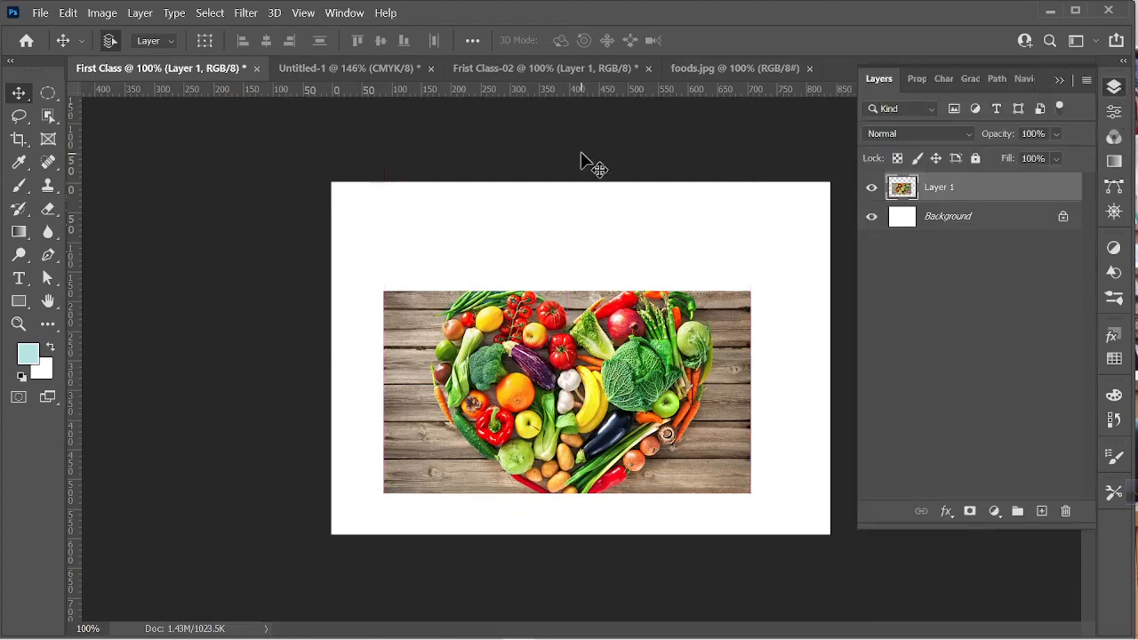
{"action": "left_click_drag", "start_coordinate": [206, 71], "coordinate": [204, 177]}
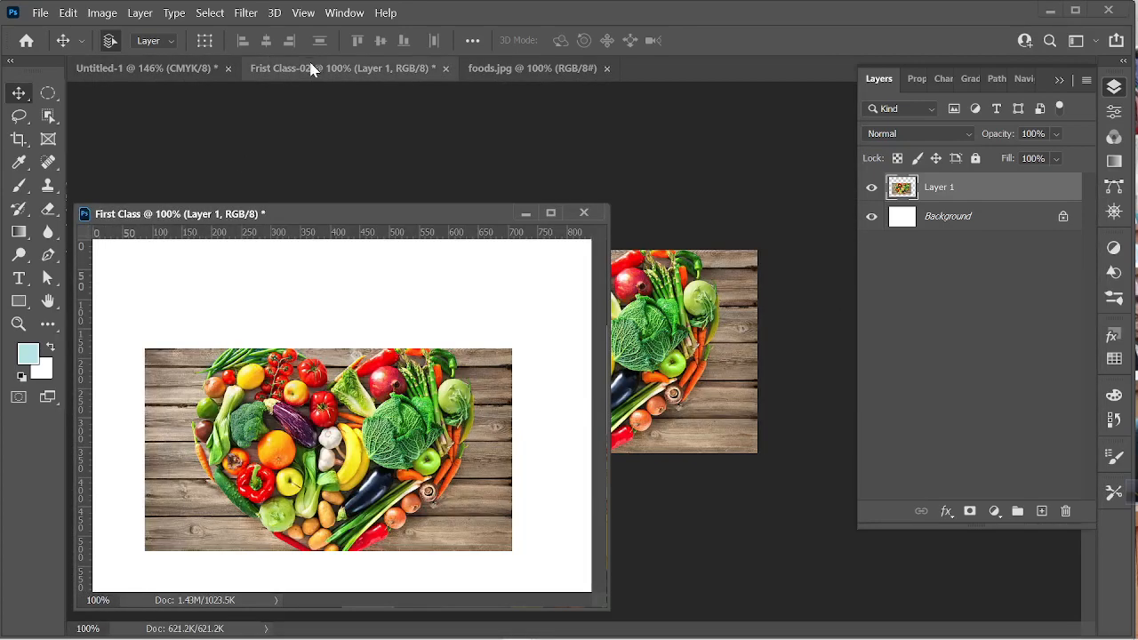
{"action": "left_click_drag", "start_coordinate": [310, 68], "coordinate": [297, 160]}
{"action": "left_click_drag", "start_coordinate": [293, 69], "coordinate": [316, 130]}
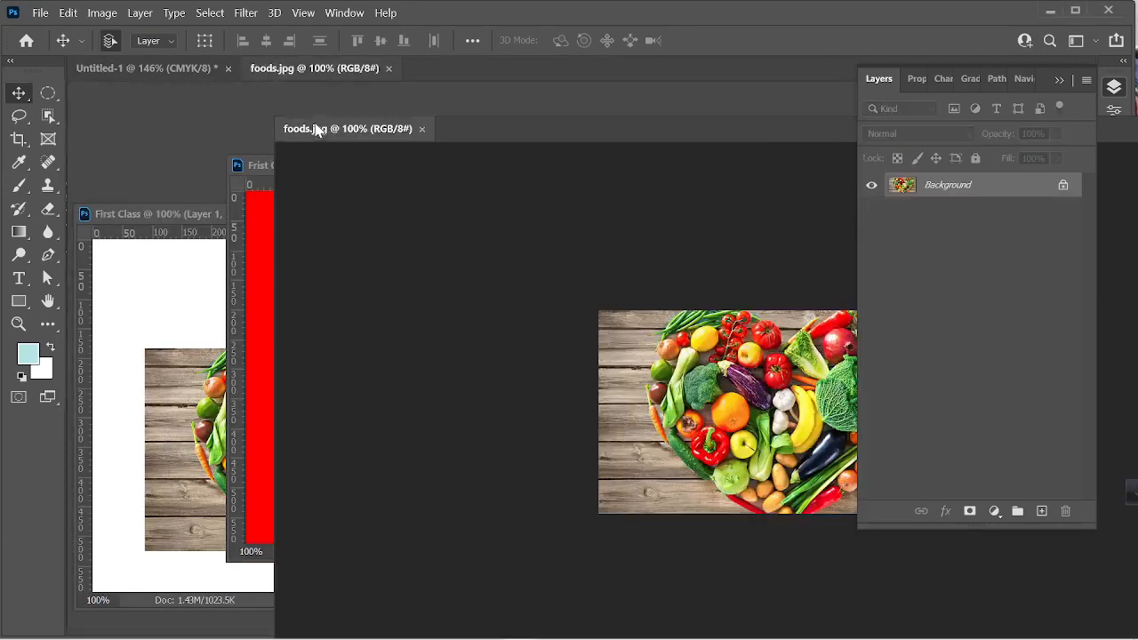
{"action": "left_click_drag", "start_coordinate": [181, 71], "coordinate": [198, 143]}
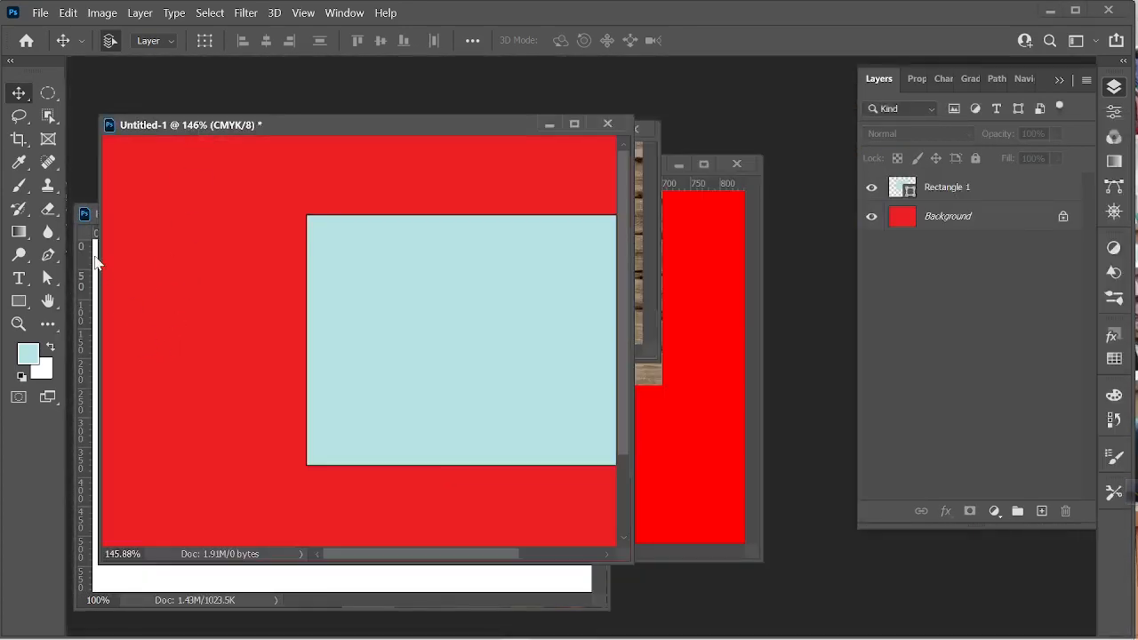
{"action": "left_click", "coordinate": [586, 587]}
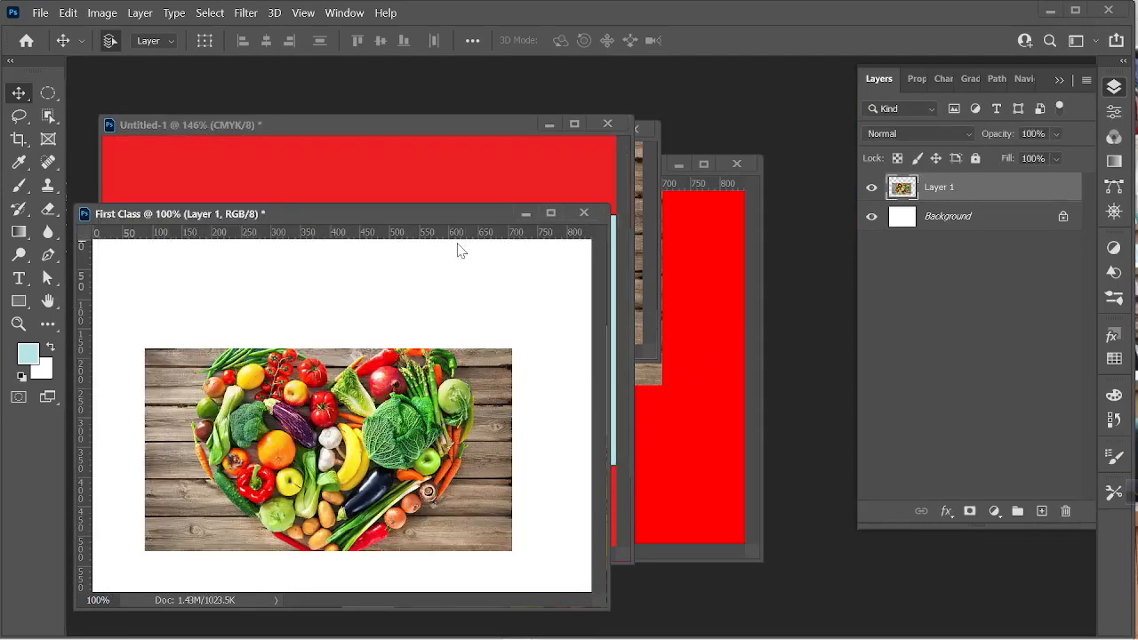
{"action": "left_click_drag", "start_coordinate": [425, 218], "coordinate": [697, 132]}
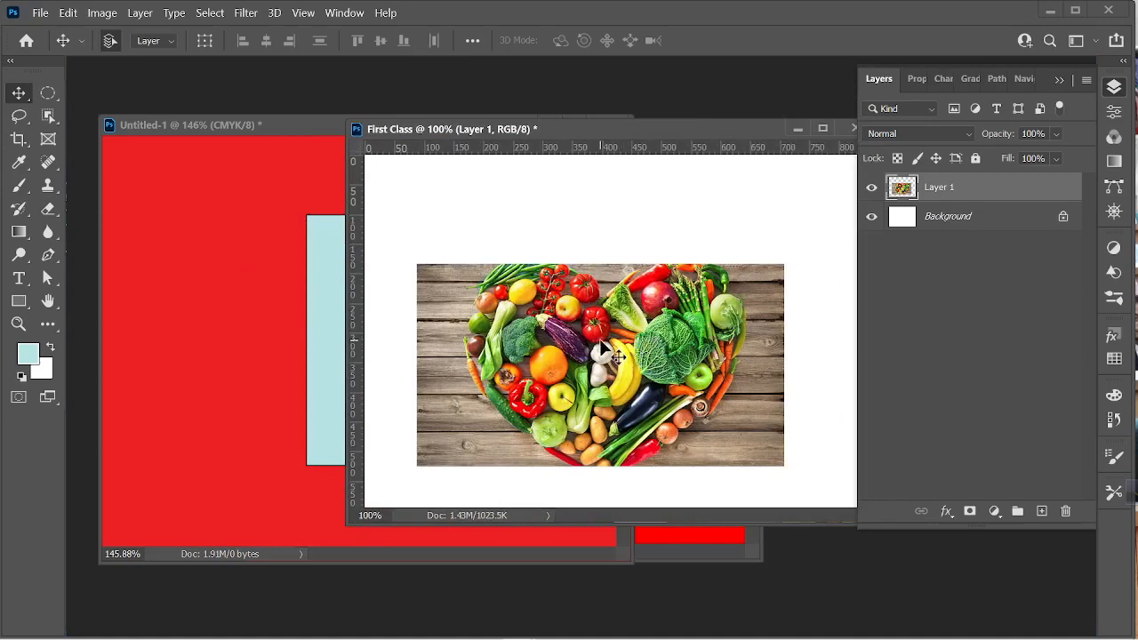
- Copy the vegetable image from the First Class canvas onto Untitled-1, then undo the copy and return to First Class
{"action": "left_click_drag", "start_coordinate": [601, 339], "coordinate": [240, 245]}
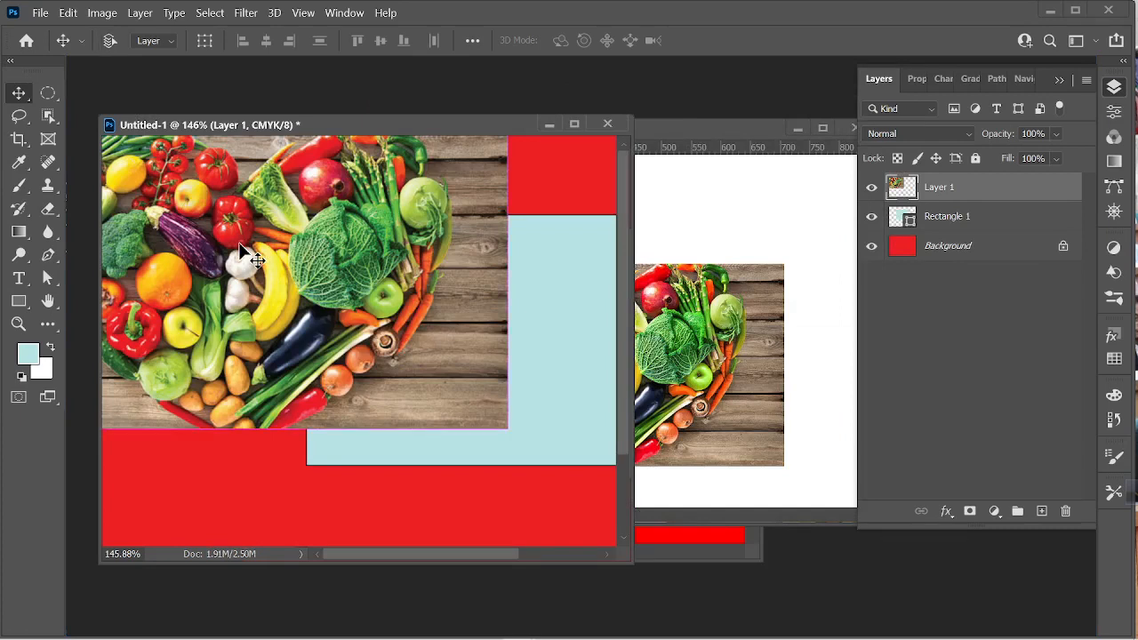
{"action": "key", "text": "ctrl+z"}
{"action": "left_click", "coordinate": [714, 336]}
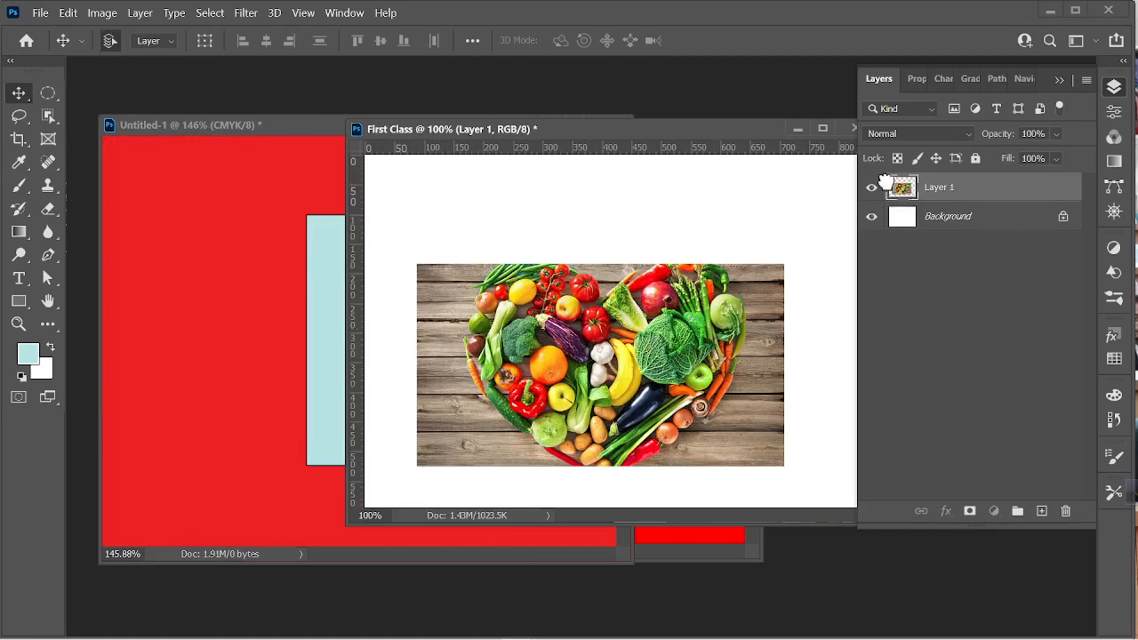
- Copy Layer 1 from First Class's layer list into Untitled-1 and consolidate all floating windows to tabs
{"action": "left_click_drag", "start_coordinate": [902, 189], "coordinate": [357, 306]}
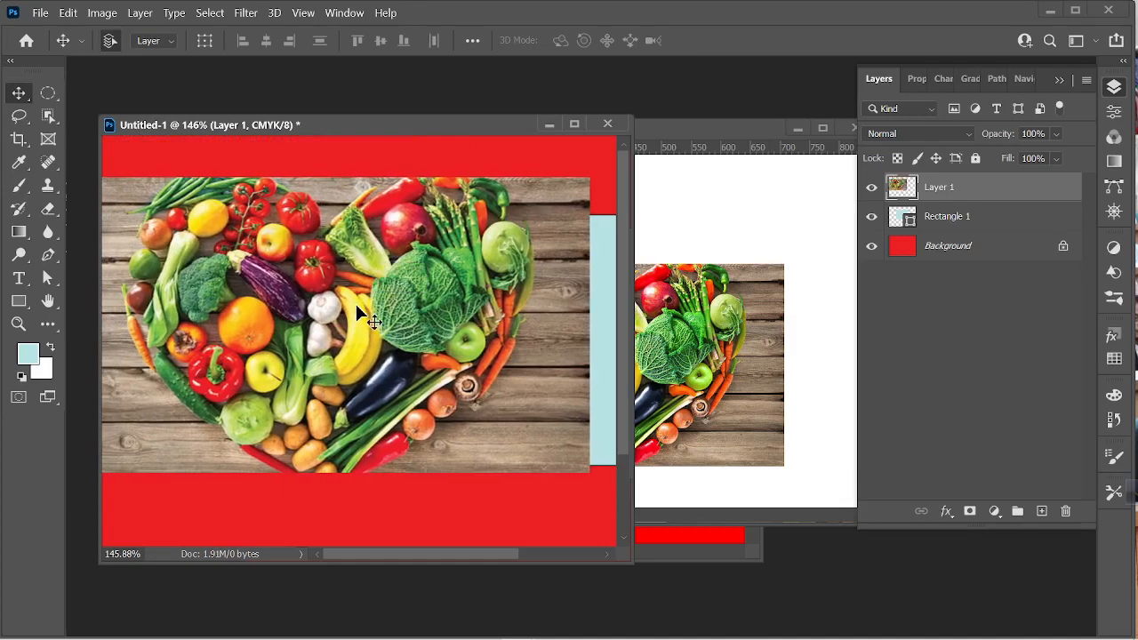
{"action": "left_click", "coordinate": [380, 12]}
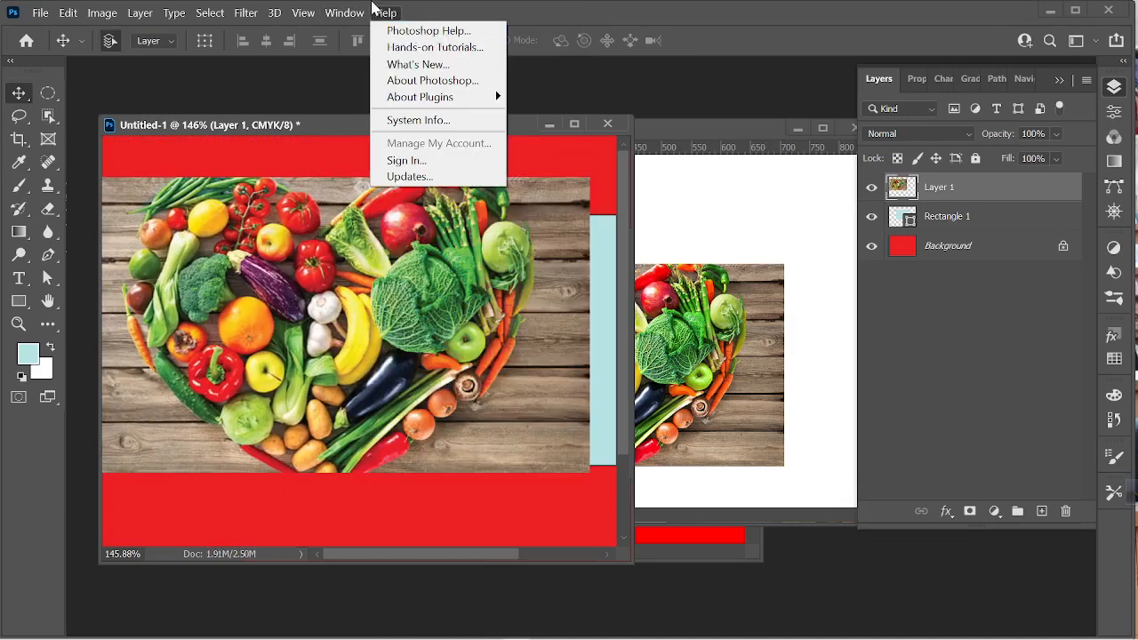
{"action": "mouse_move", "coordinate": [355, 14]}
{"action": "mouse_move", "coordinate": [474, 40]}
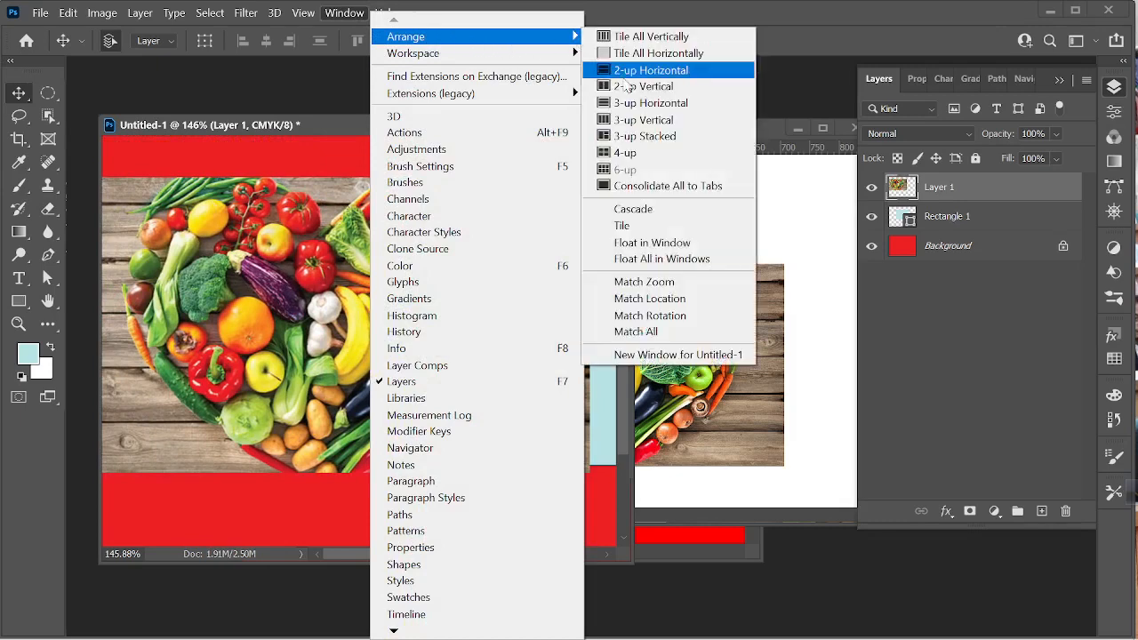
{"action": "left_click", "coordinate": [661, 185]}
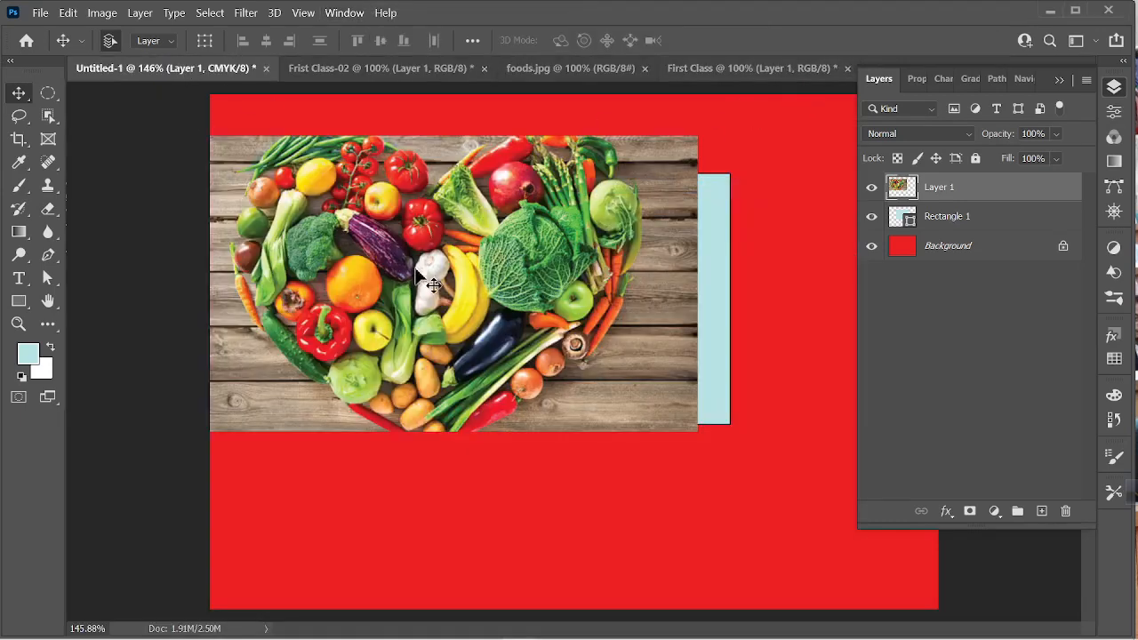
- Shift the vegetable image over the pale blue rectangle in Untitled-1 and copy it into the tabbed First Class document
{"action": "left_click_drag", "start_coordinate": [423, 283], "coordinate": [456, 297]}
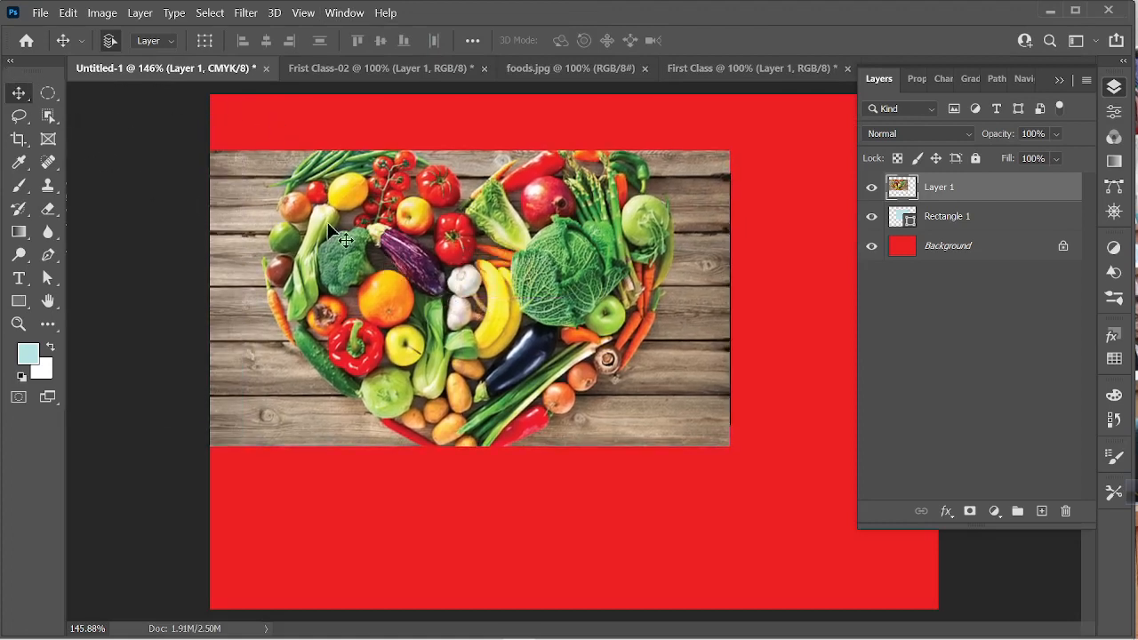
{"action": "left_click_drag", "start_coordinate": [351, 208], "coordinate": [584, 236]}
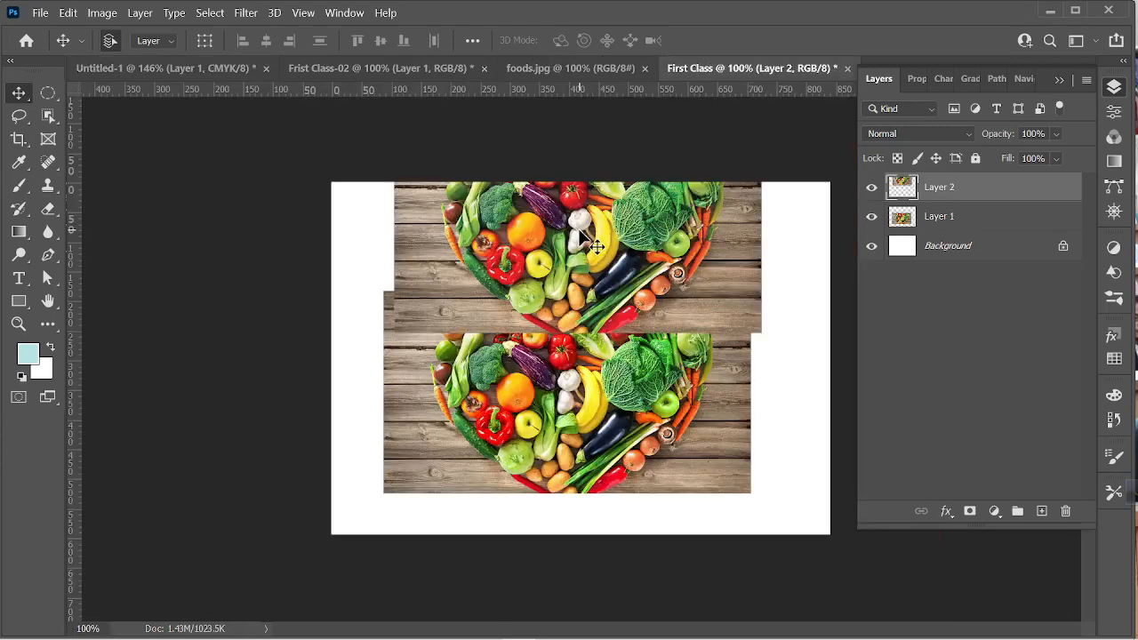
- Reposition the vegetable image in Untitled-1, then place Layer 2 in First Class above and slightly right of the first image
{"action": "left_click", "coordinate": [133, 76]}
{"action": "left_click_drag", "start_coordinate": [480, 284], "coordinate": [496, 316]}
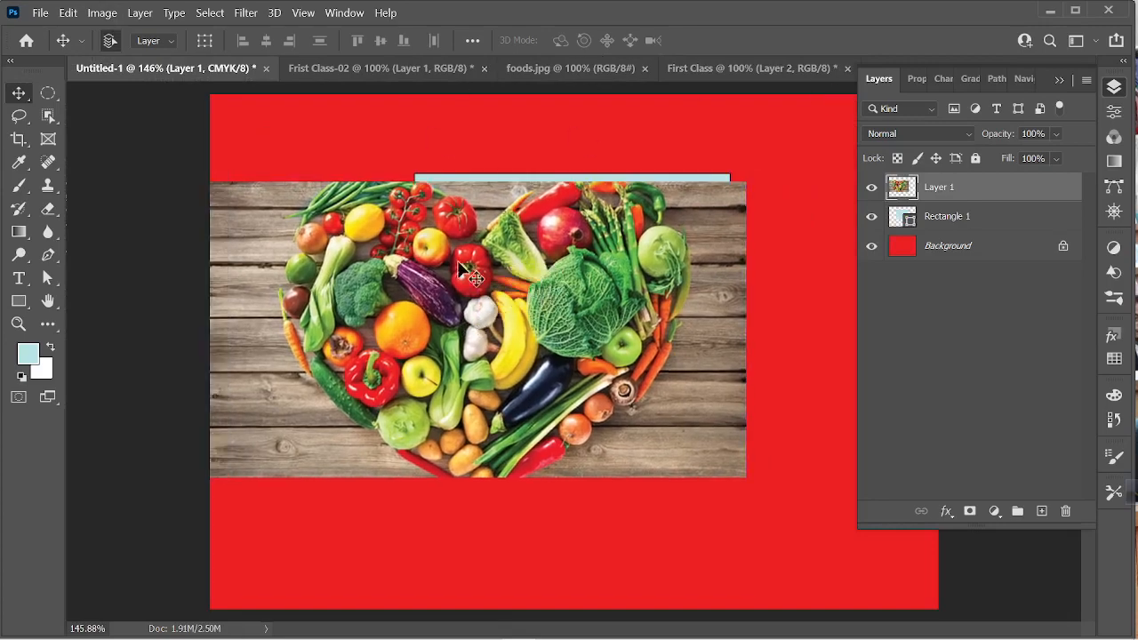
{"action": "left_click_drag", "start_coordinate": [453, 273], "coordinate": [509, 242]}
{"action": "left_click_drag", "start_coordinate": [663, 95], "coordinate": [536, 341]}
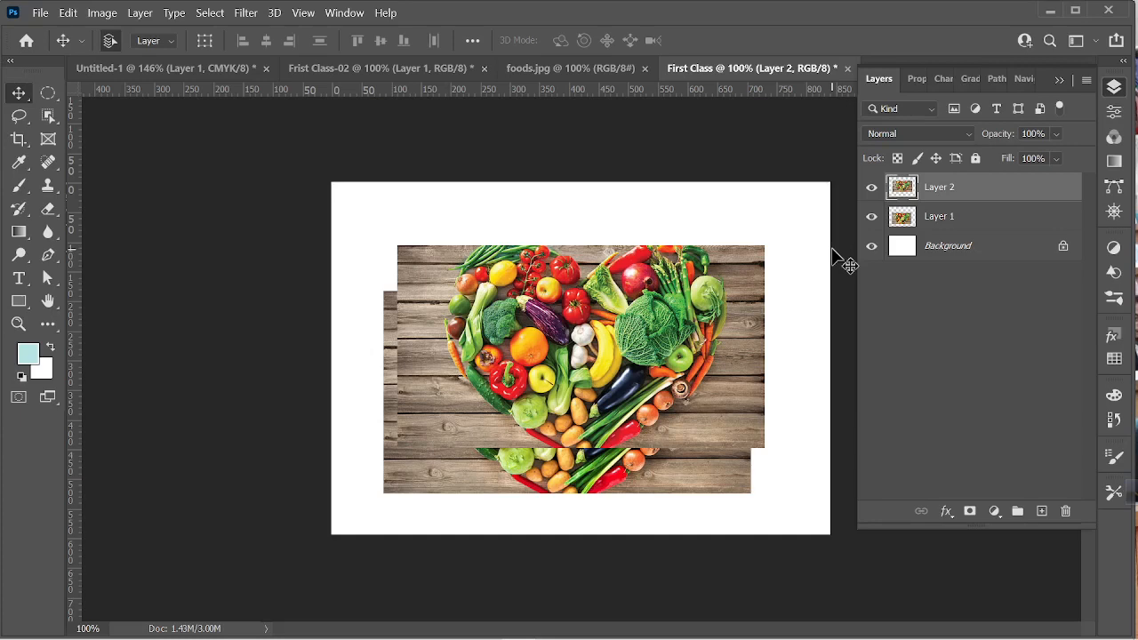
{"action": "left_click_drag", "start_coordinate": [536, 364], "coordinate": [551, 335]}
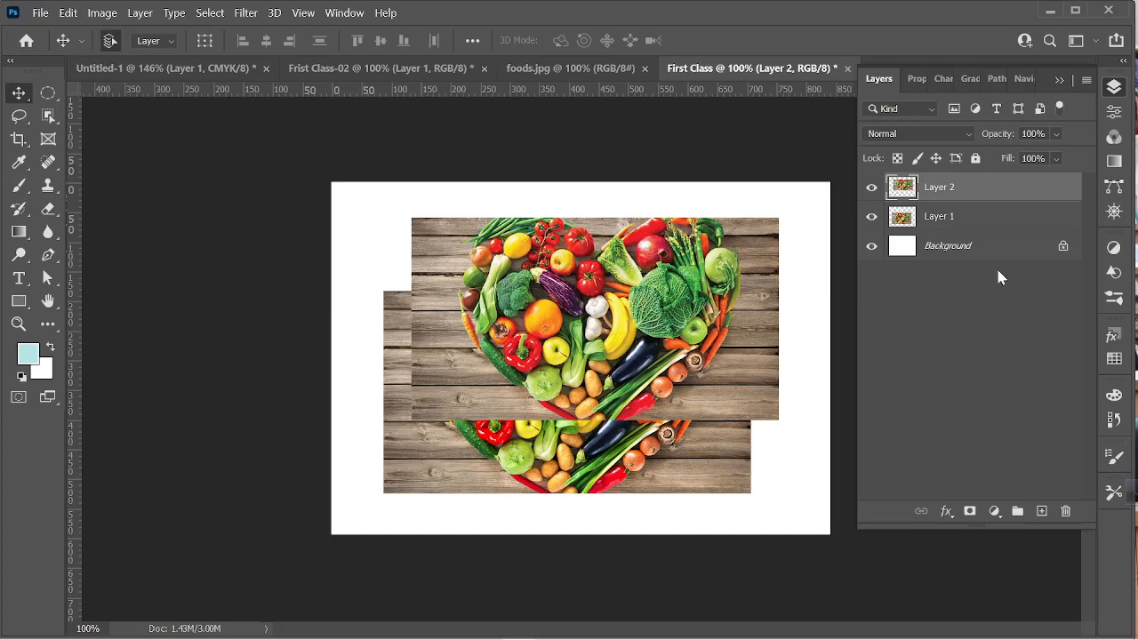
- Add a new empty layer directly above Layer 1 in the First Class document
{"action": "left_click", "coordinate": [960, 219]}
{"action": "left_click", "coordinate": [966, 198]}
{"action": "left_click", "coordinate": [973, 222]}
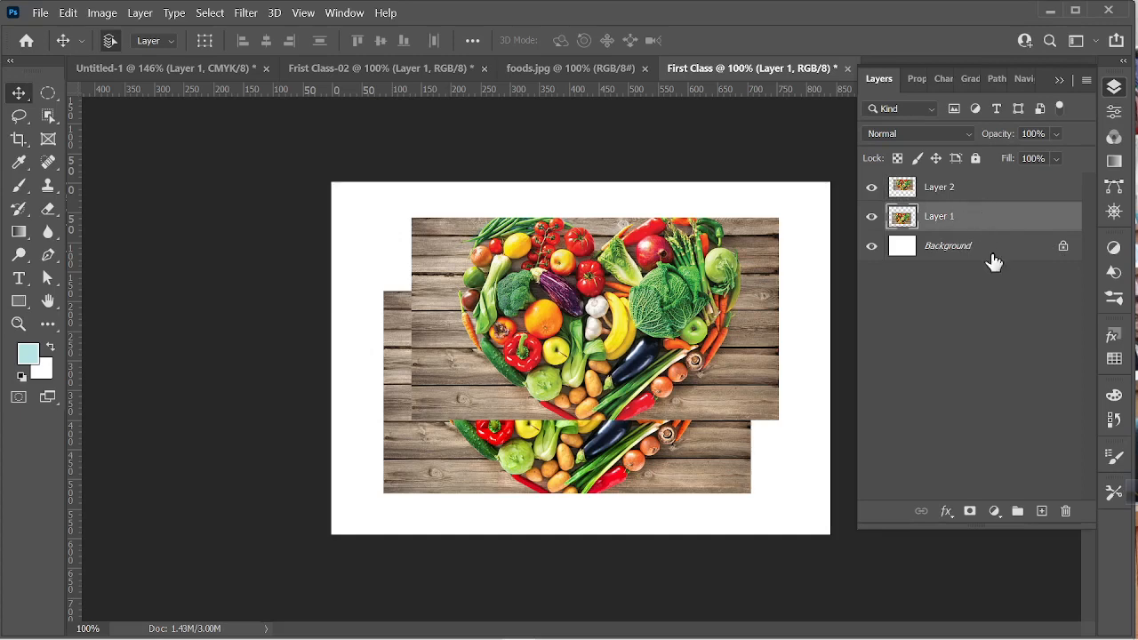
{"action": "left_click", "coordinate": [1041, 511]}
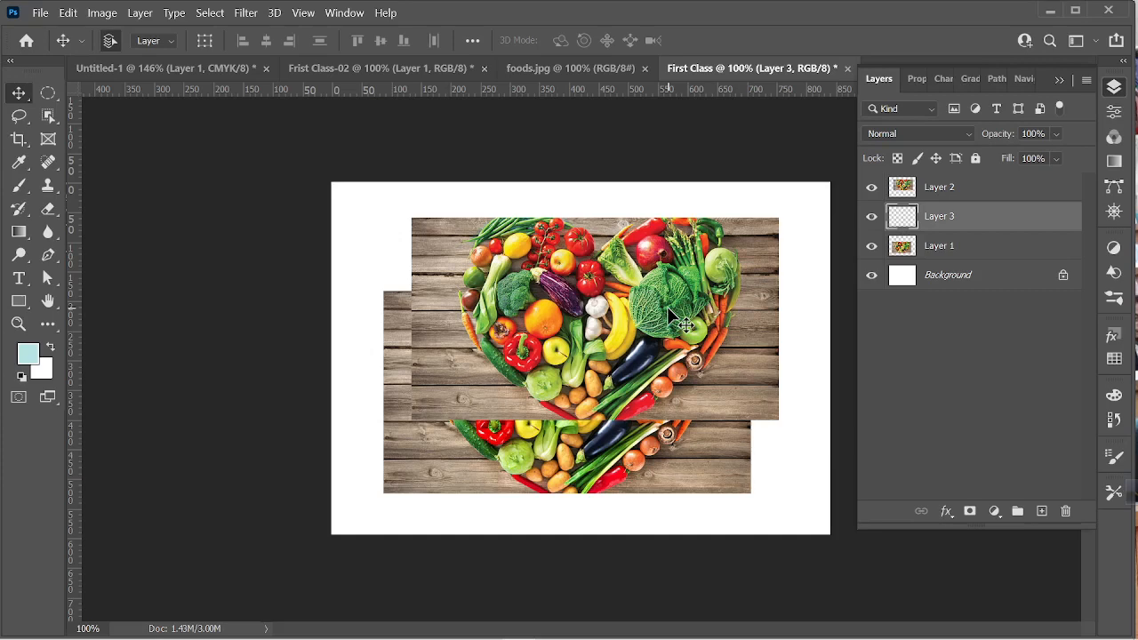
- Reset the colors to default black and white and paint looping black brush strokes on Layer 3 across the canvas
{"action": "left_click", "coordinate": [20, 186]}
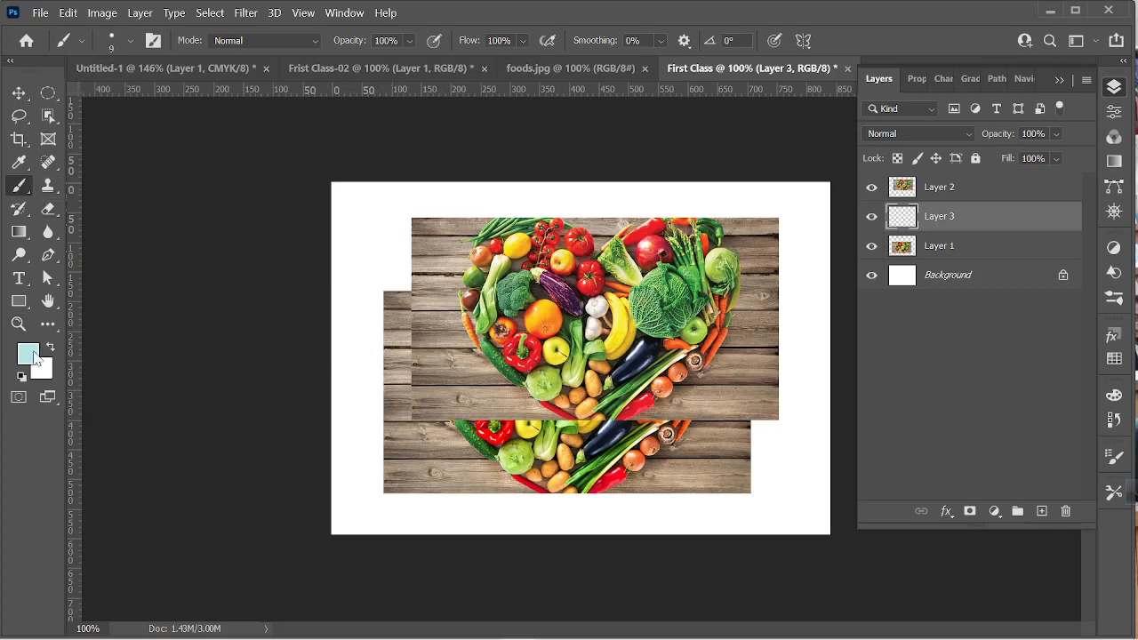
{"action": "left_click", "coordinate": [22, 376]}
{"action": "left_click_drag", "start_coordinate": [432, 365], "coordinate": [378, 388]}
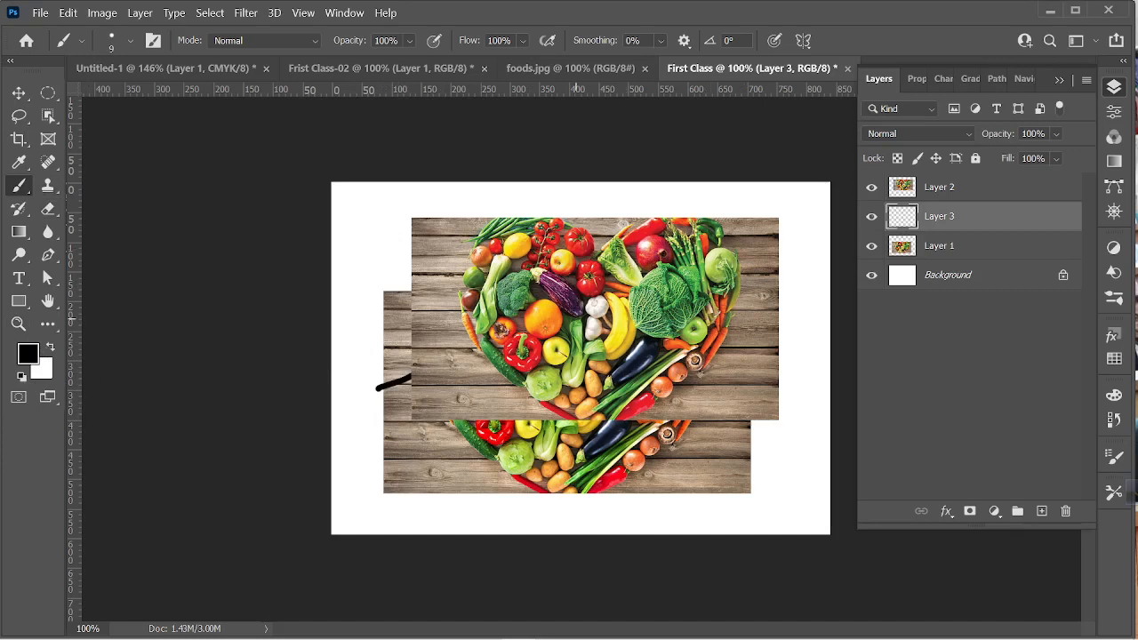
{"action": "left_click_drag", "start_coordinate": [478, 424], "coordinate": [571, 421]}
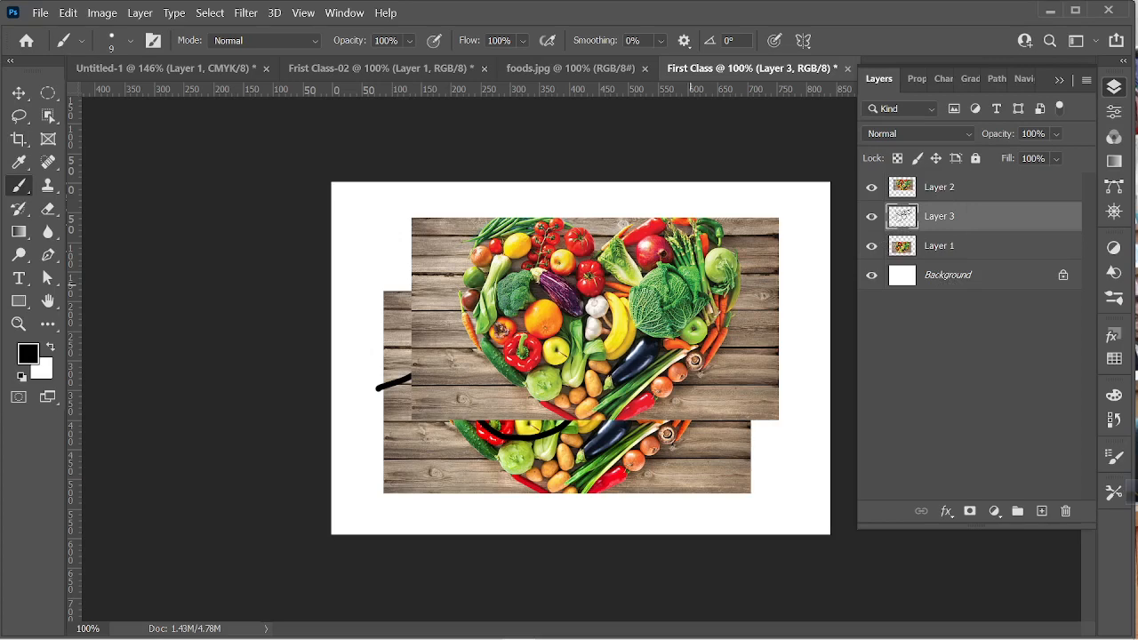
- Hide Layer 2 and Layer 1 to examine the strokes on Layer 3, then show both layers again
{"action": "left_click", "coordinate": [871, 187]}
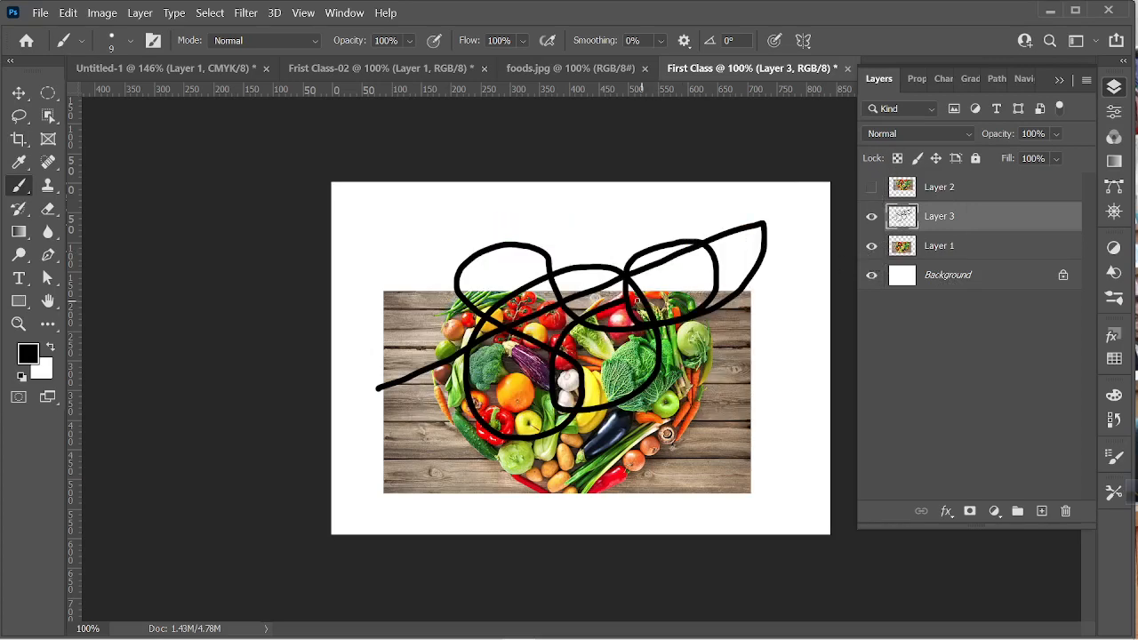
{"action": "left_click", "coordinate": [873, 247]}
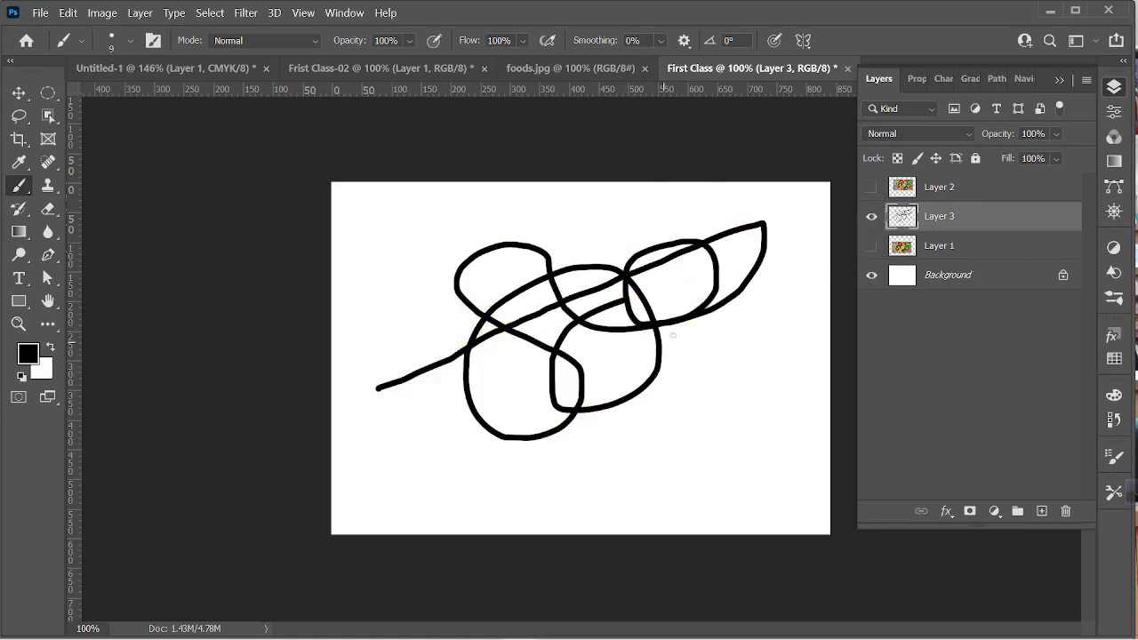
{"action": "left_click", "coordinate": [873, 247]}
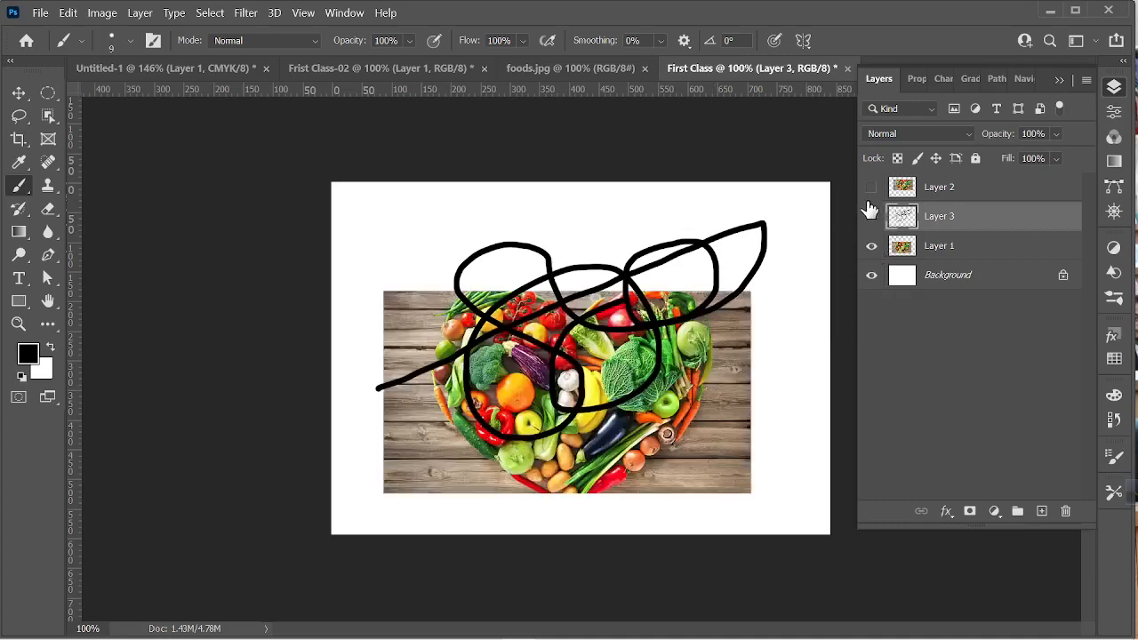
{"action": "left_click", "coordinate": [871, 188]}
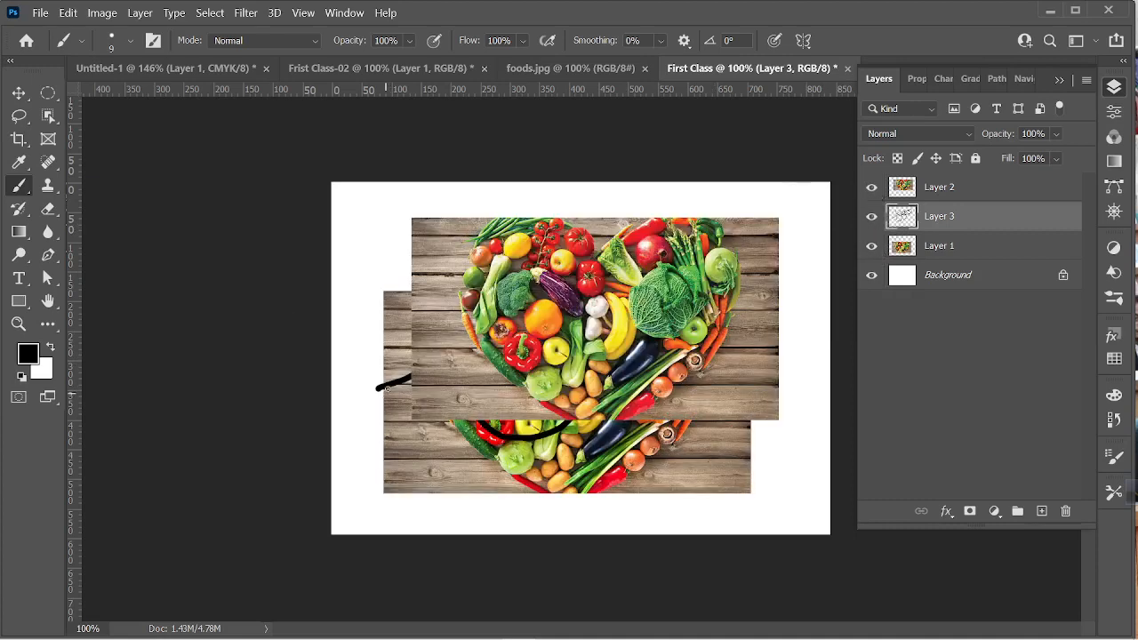
- Shift the Layer 2 vegetable image slightly down and left on the canvas and collapse the layer list
{"action": "left_click", "coordinate": [927, 189]}
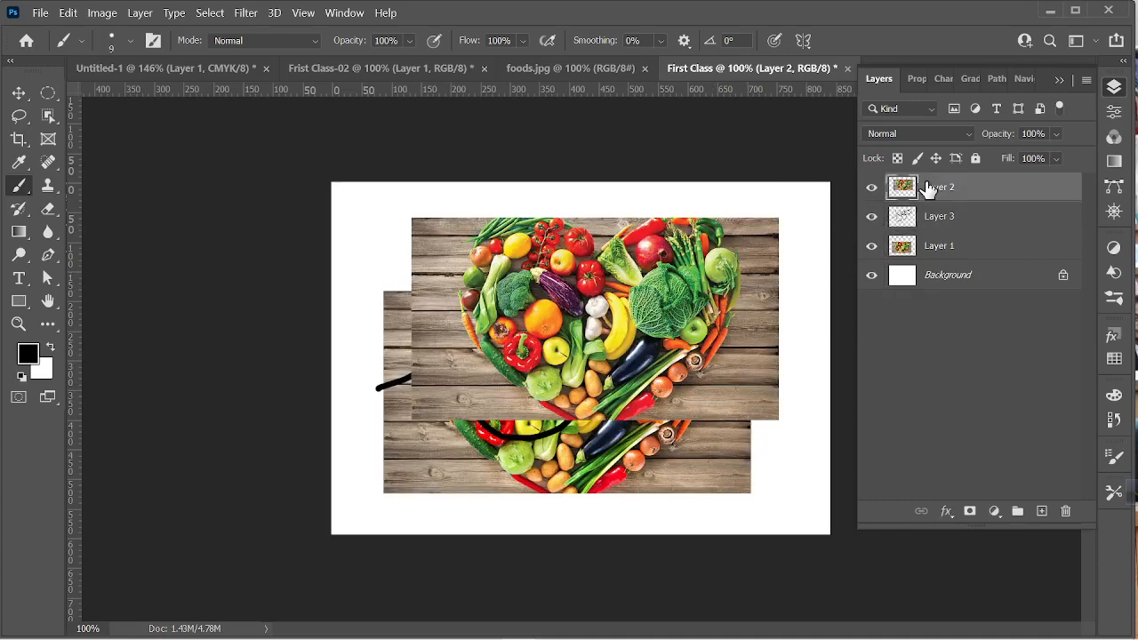
{"action": "left_click", "coordinate": [19, 93]}
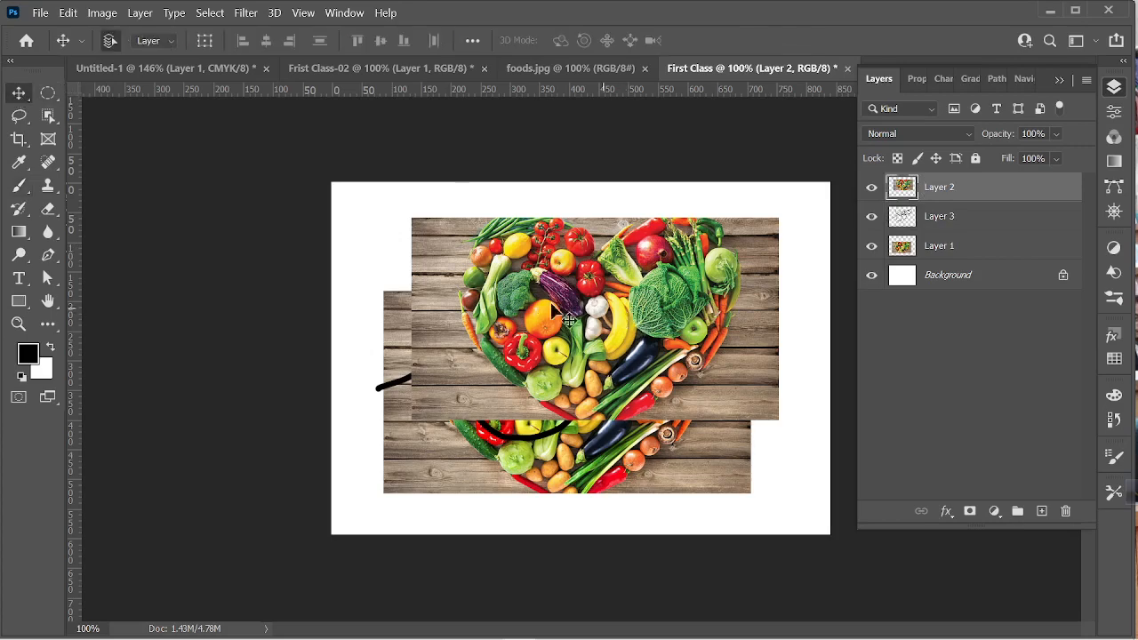
{"action": "left_click_drag", "start_coordinate": [569, 320], "coordinate": [529, 314]}
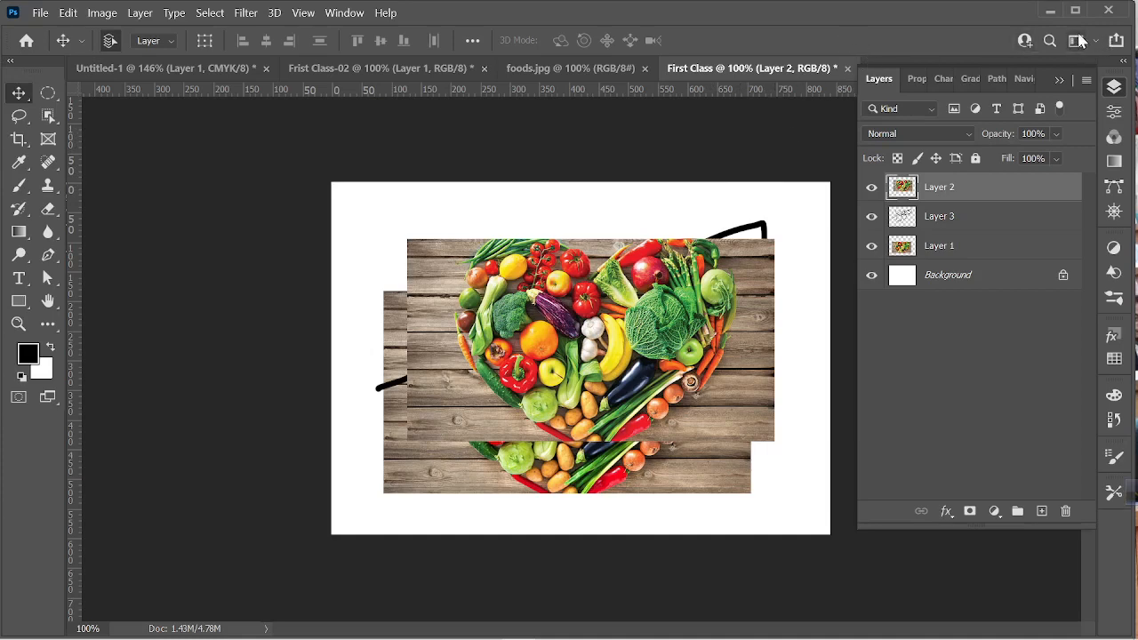
{"action": "left_click", "coordinate": [1061, 81]}
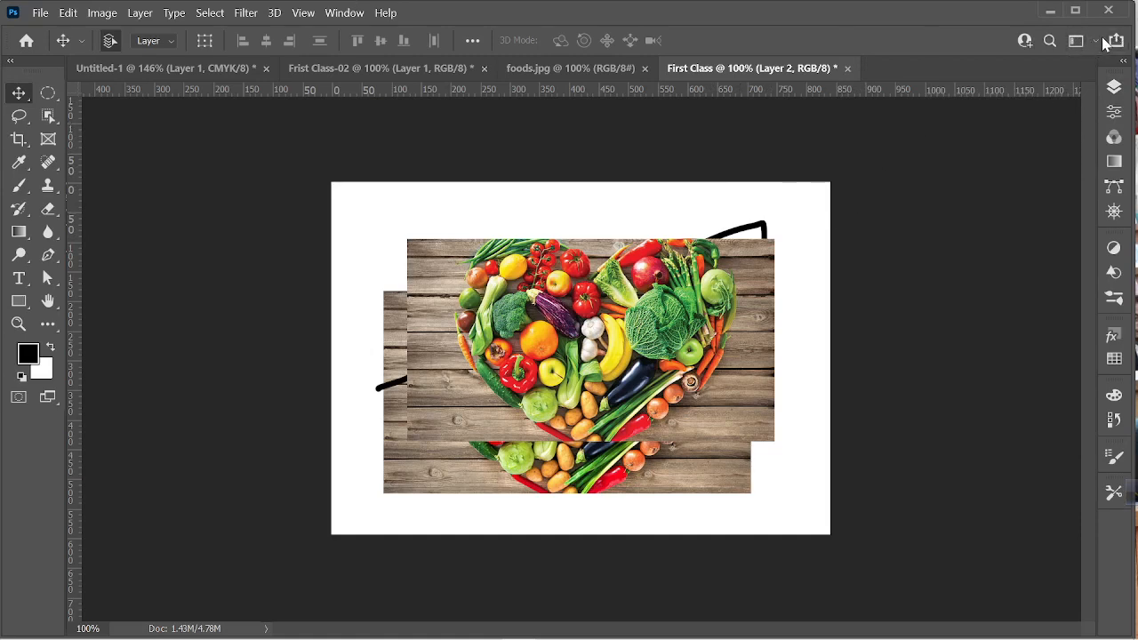
- Browse the Discover help window's suggestions and resource links, close it and view the list of available workspaces
{"action": "left_click", "coordinate": [1050, 43]}
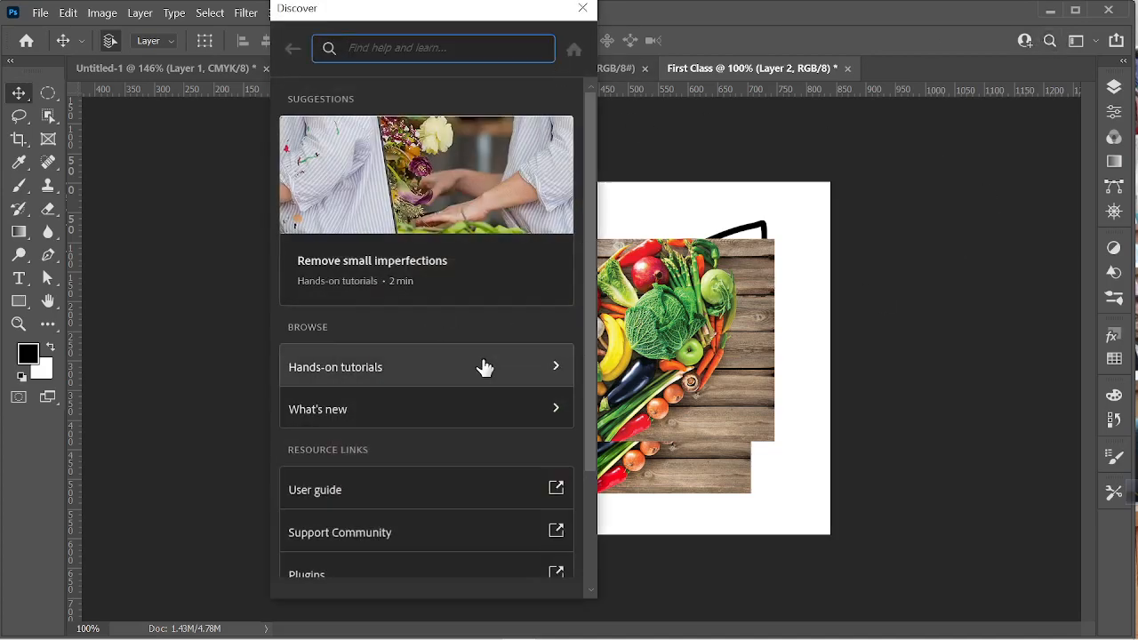
{"action": "scroll", "coordinate": [484, 367], "scroll_direction": "down", "scroll_amount": 3}
{"action": "scroll", "coordinate": [459, 348], "scroll_direction": "up", "scroll_amount": 3}
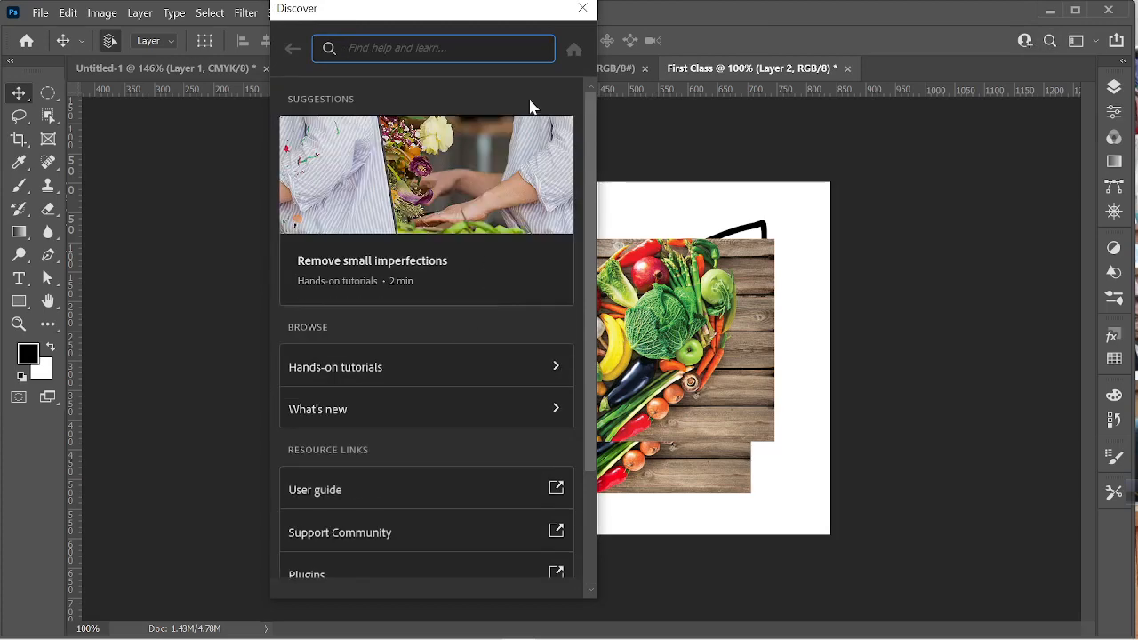
{"action": "left_click", "coordinate": [591, 12]}
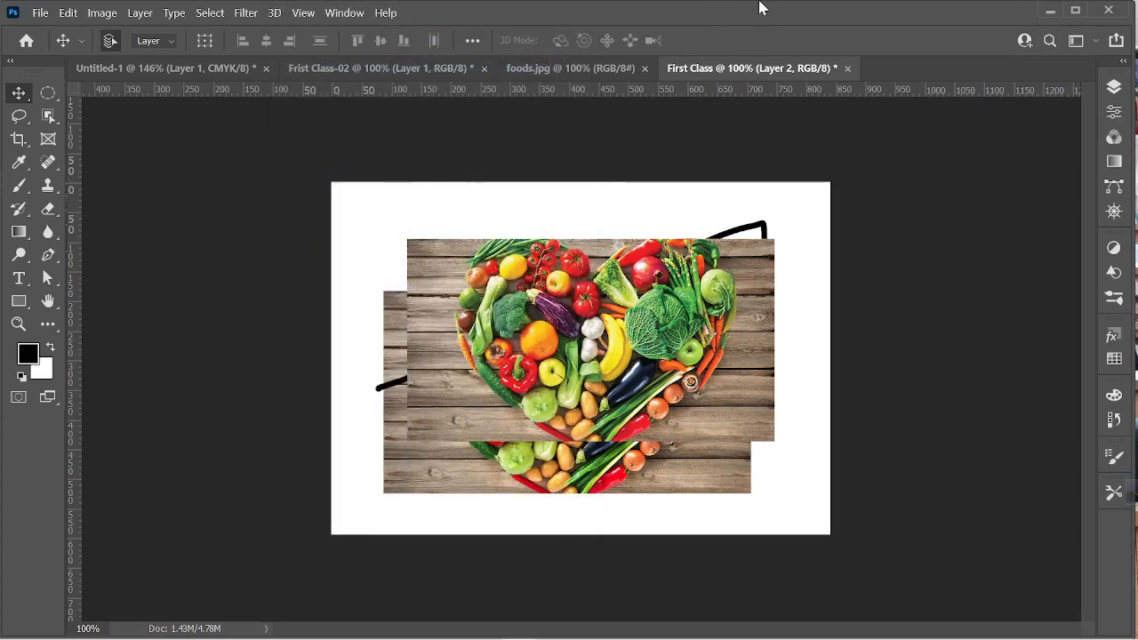
{"action": "left_click", "coordinate": [1075, 44]}
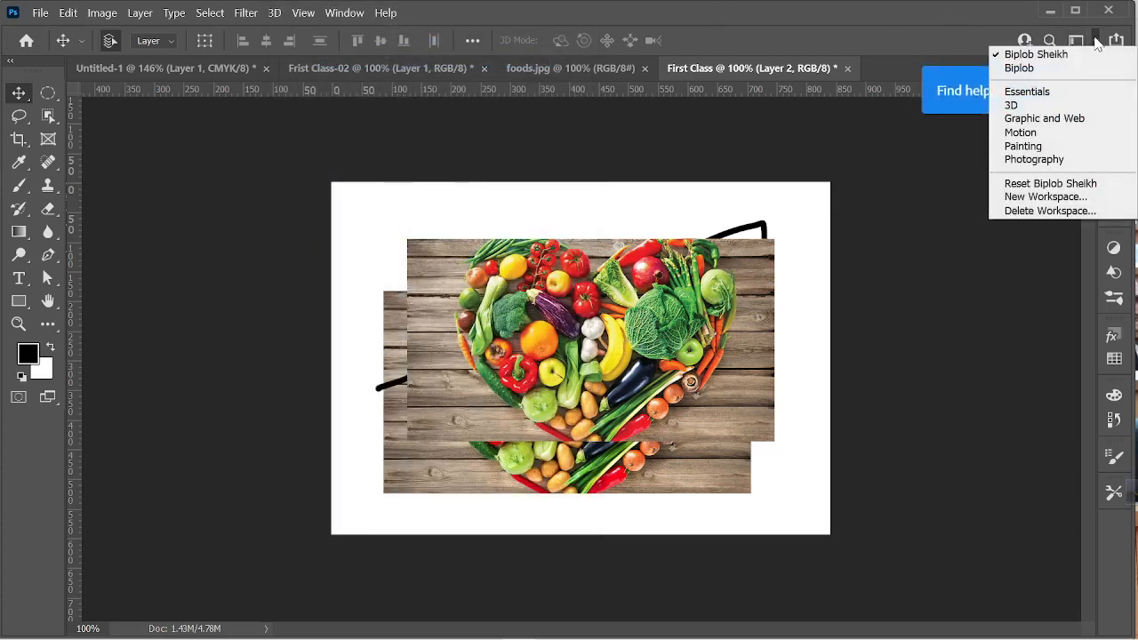
{"action": "left_click", "coordinate": [1032, 71]}
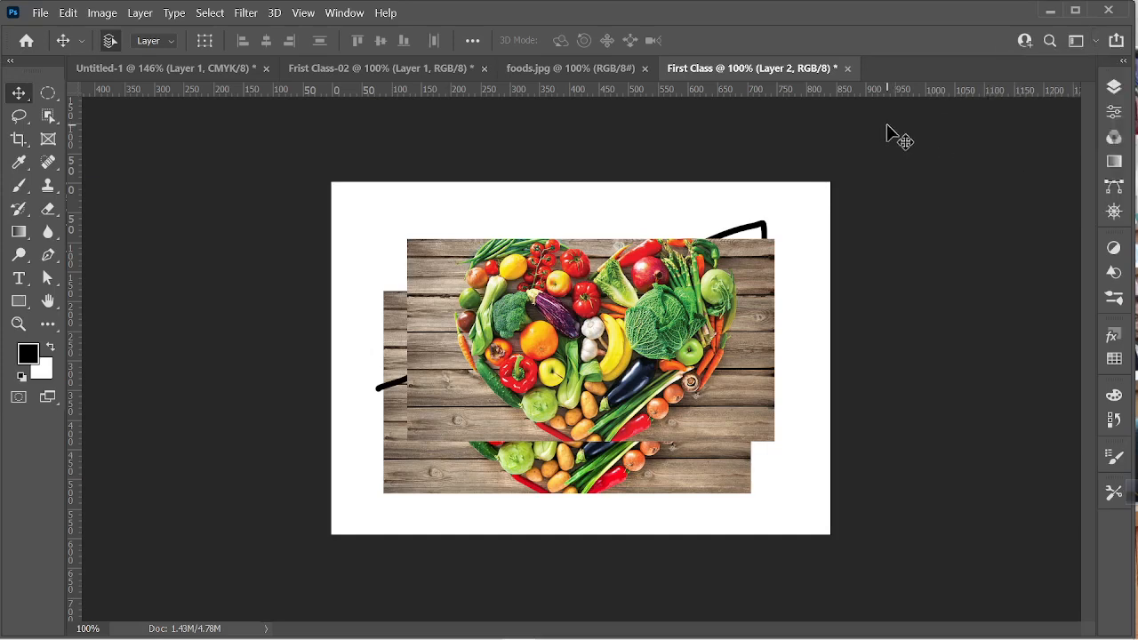
- Undock Properties and Channels as separate floating panels over the canvas, with Channels expanded
{"action": "left_click", "coordinate": [1115, 85]}
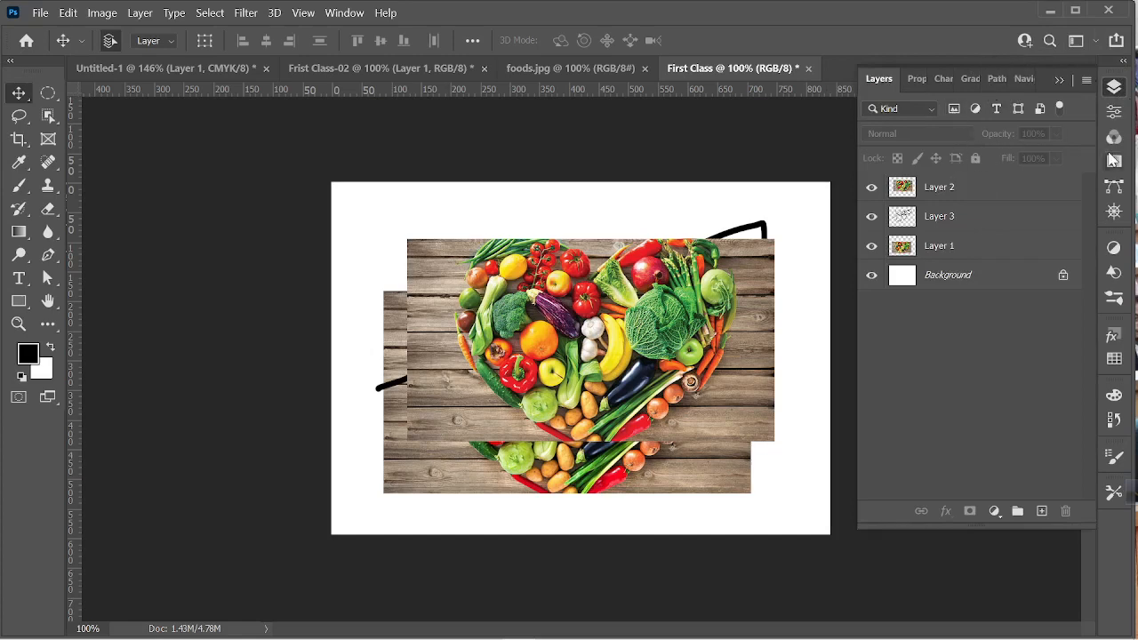
{"action": "left_click", "coordinate": [1114, 111]}
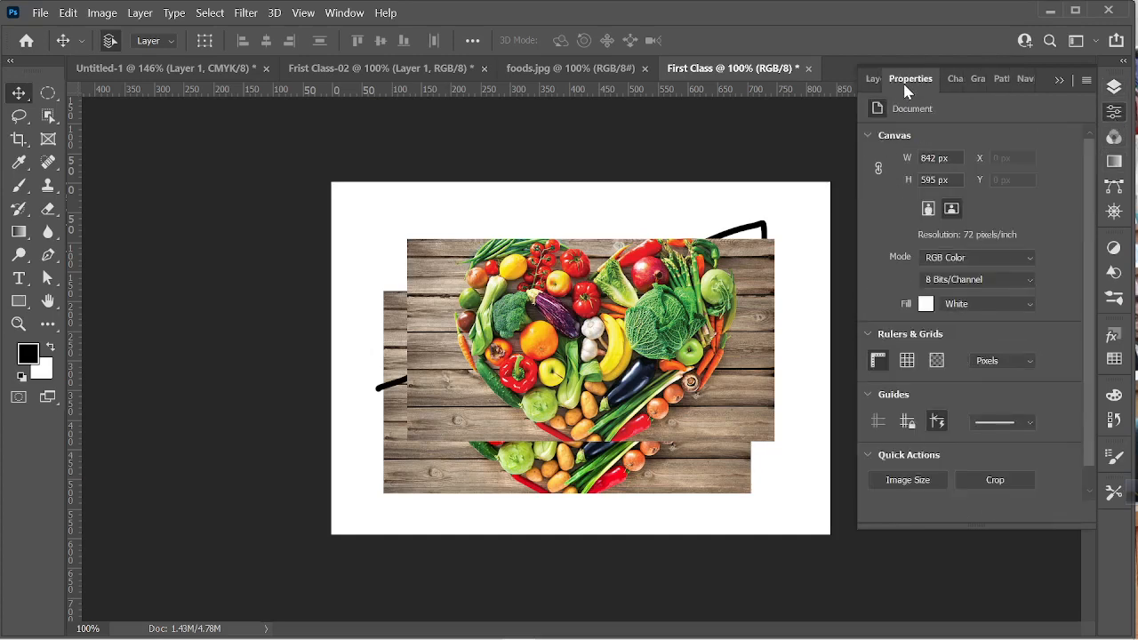
{"action": "left_click_drag", "start_coordinate": [906, 87], "coordinate": [183, 188]}
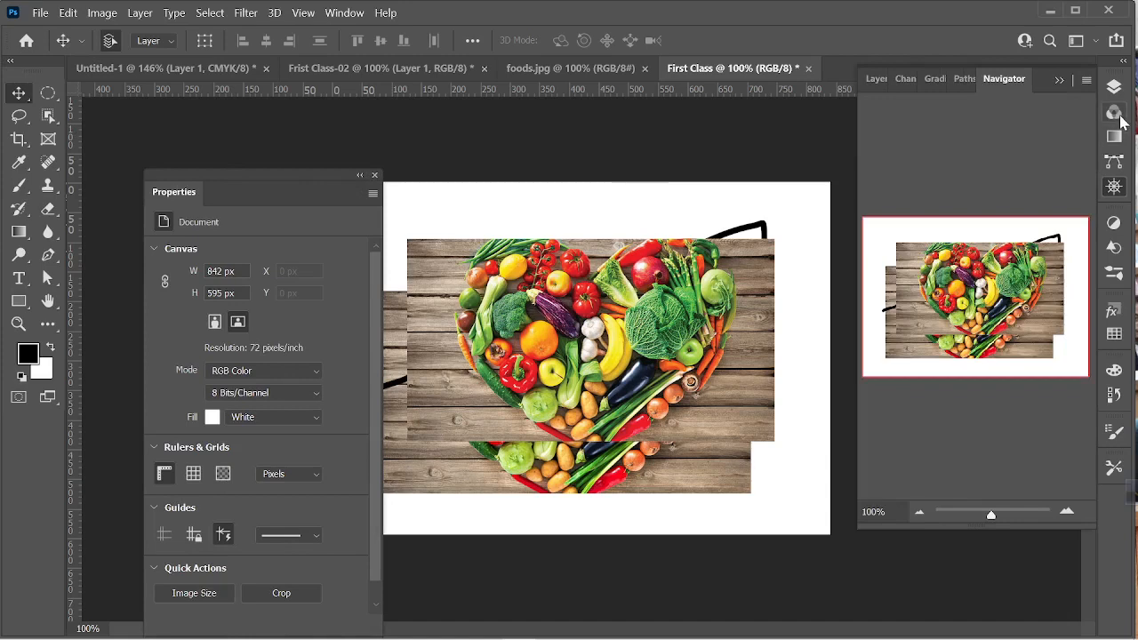
{"action": "left_click_drag", "start_coordinate": [1114, 112], "coordinate": [469, 167]}
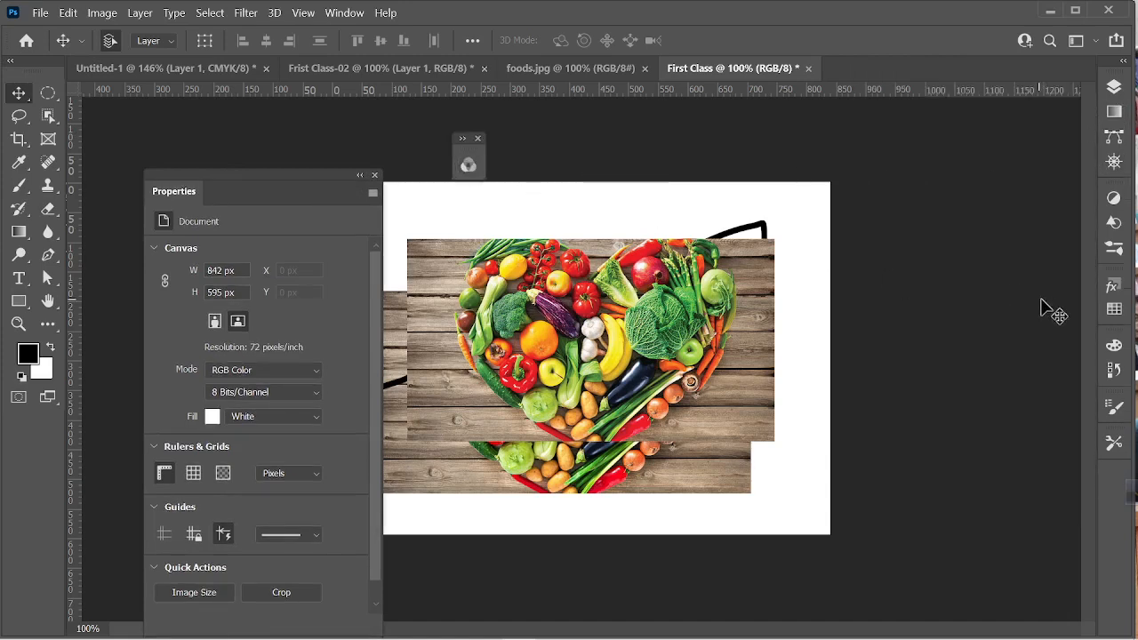
{"action": "left_click", "coordinate": [461, 138]}
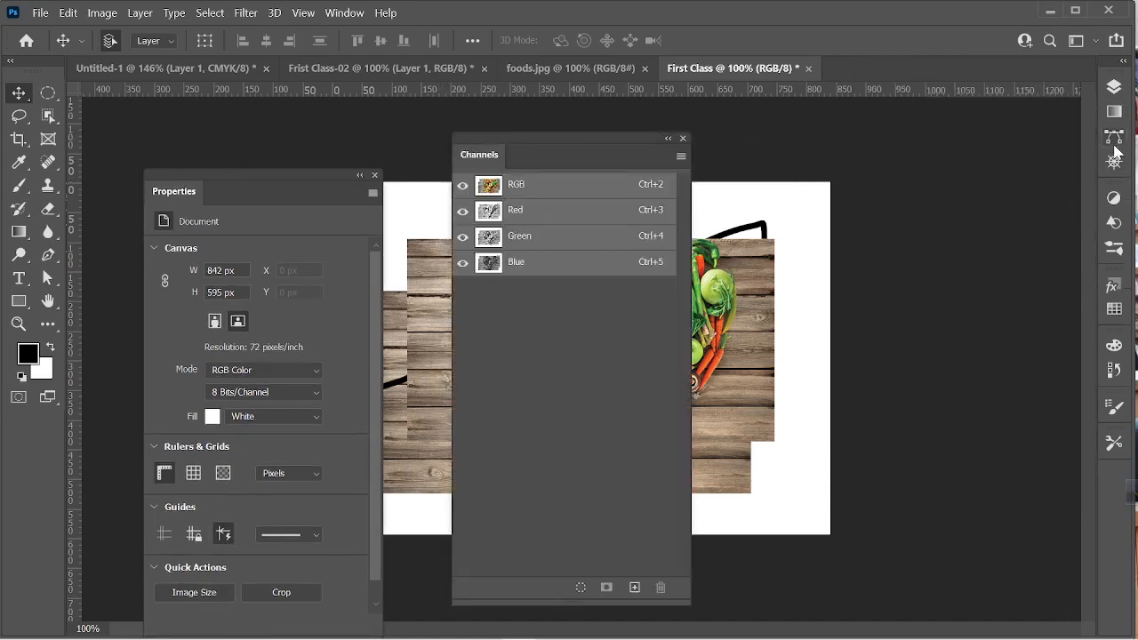
- Undock Layers and group Channels with it in one floating panel, moving Properties slightly up and left
{"action": "left_click_drag", "start_coordinate": [1114, 86], "coordinate": [763, 144]}
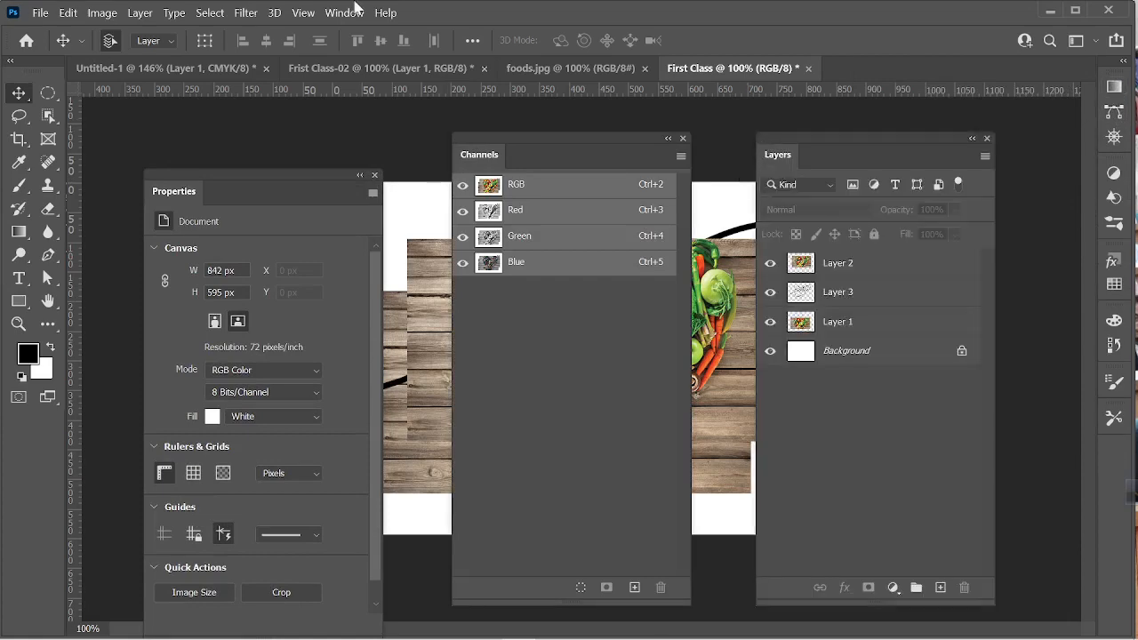
{"action": "left_click_drag", "start_coordinate": [233, 174], "coordinate": [211, 117]}
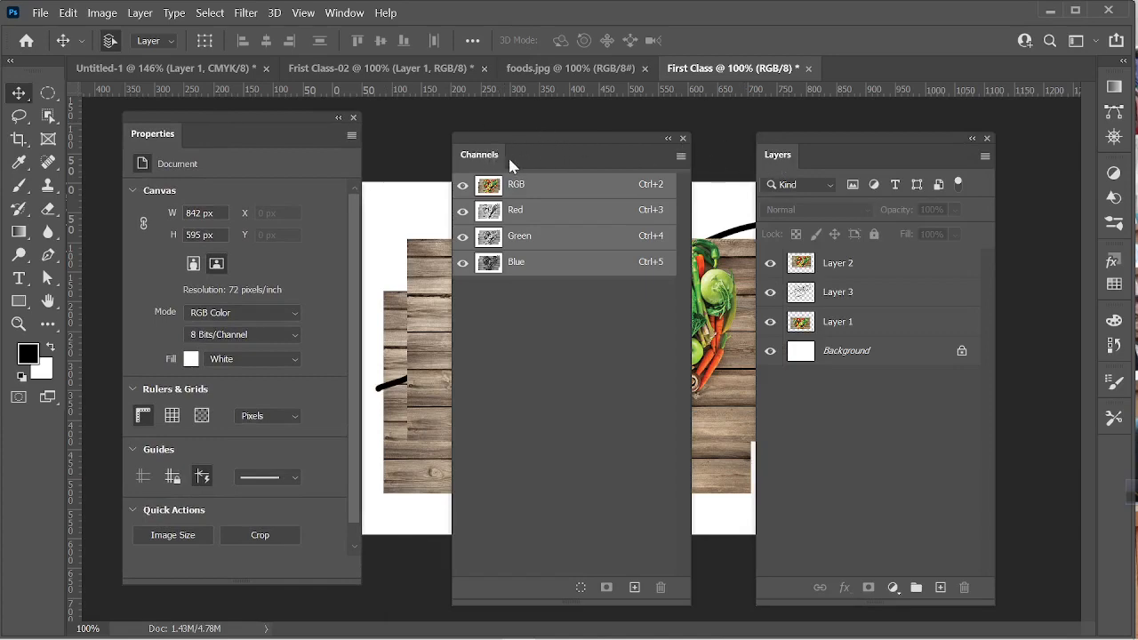
{"action": "left_click_drag", "start_coordinate": [494, 160], "coordinate": [939, 125]}
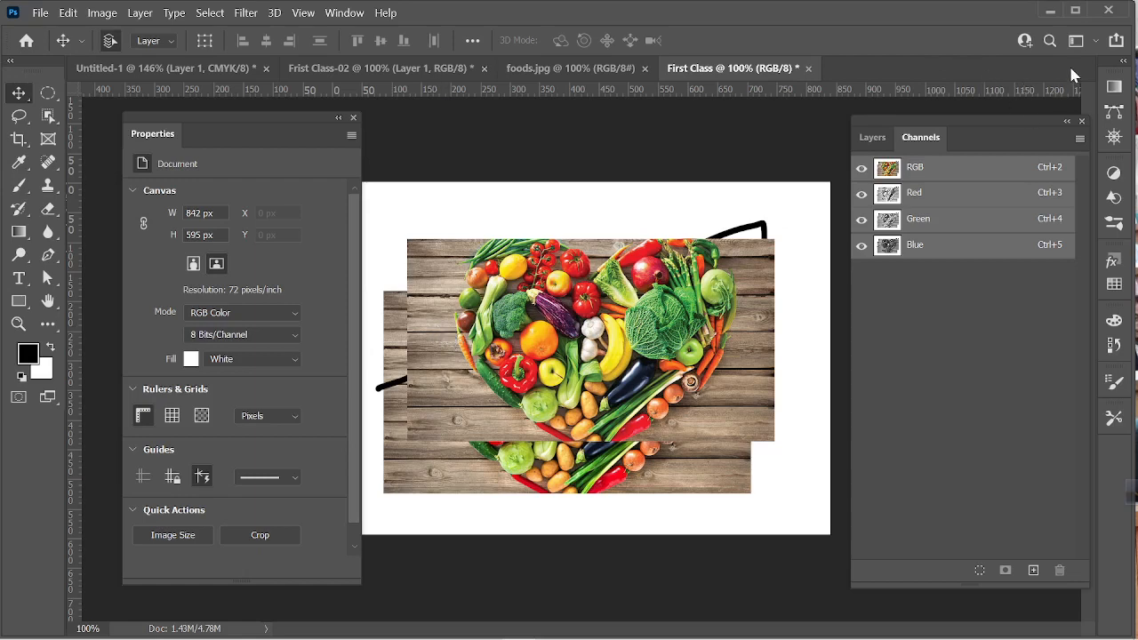
- Reset the current custom workspace to its saved panel layout and hide the rulers
{"action": "left_click", "coordinate": [1097, 42]}
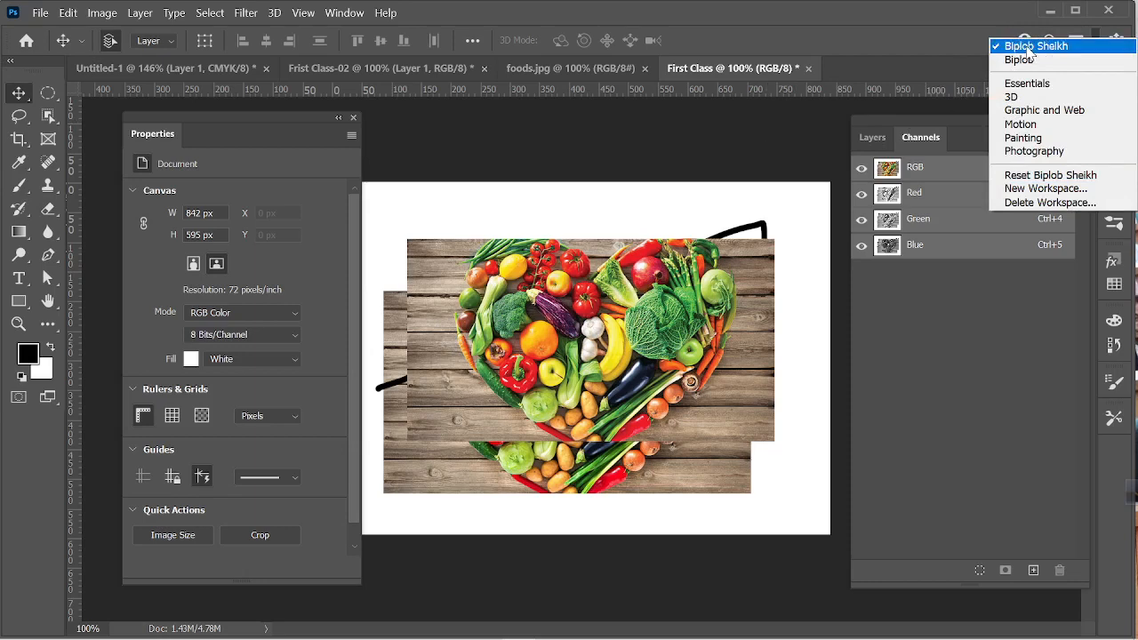
{"action": "left_click", "coordinate": [1038, 176]}
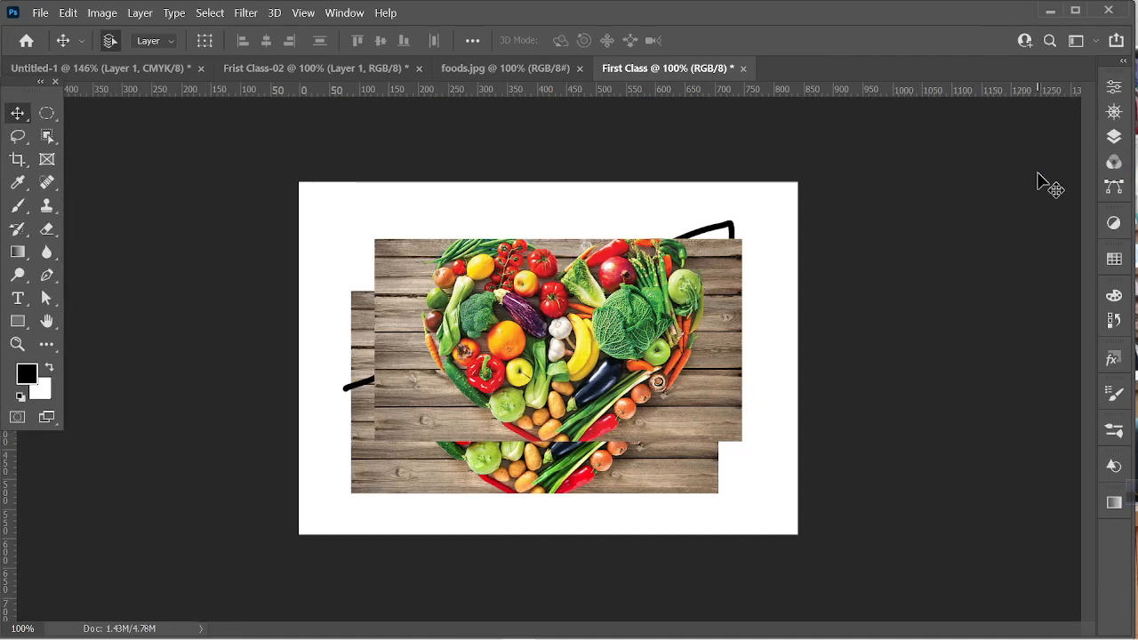
{"action": "key", "text": "ctrl+r"}
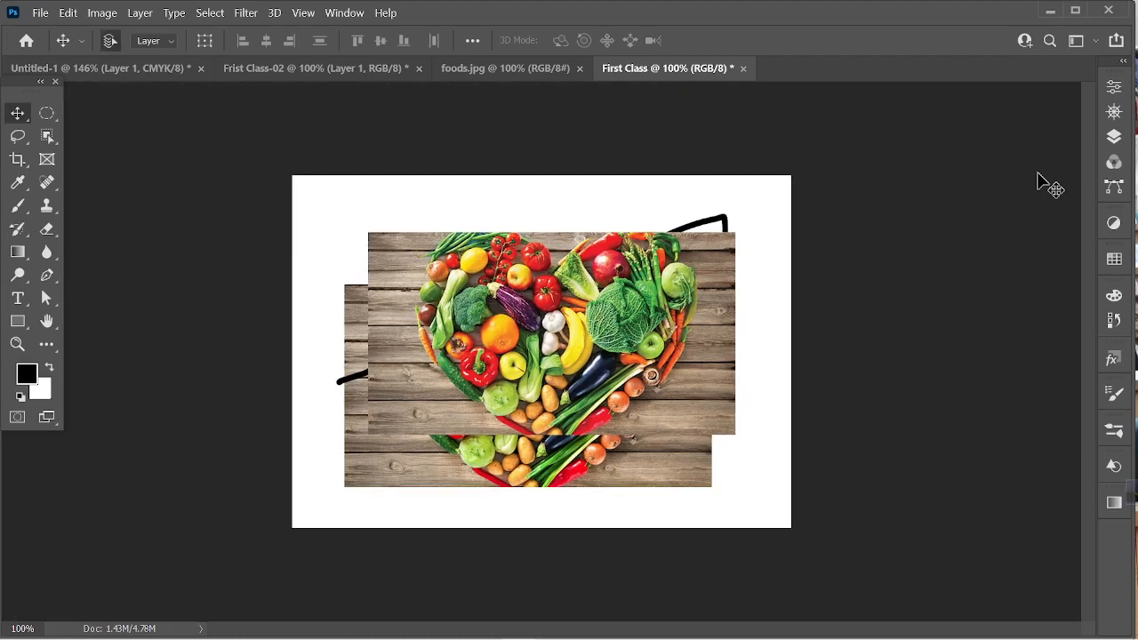
- Check the saved custom workspaces and view First Class's canvas properties, collapsing the Properties panel again
{"action": "left_click", "coordinate": [1096, 41]}
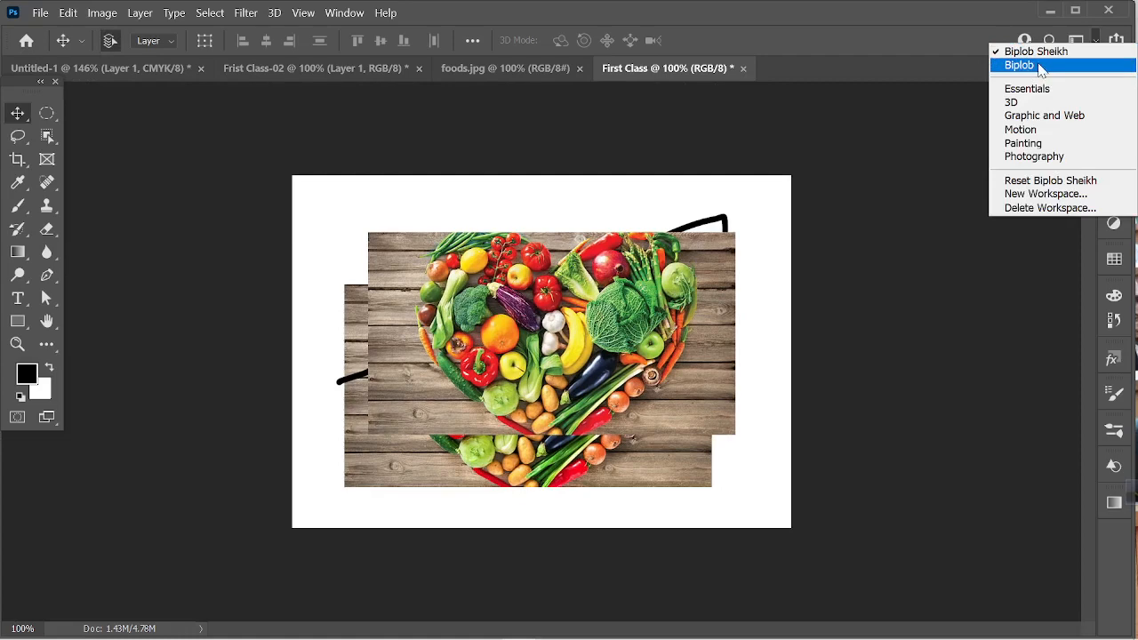
{"action": "left_click", "coordinate": [1040, 68]}
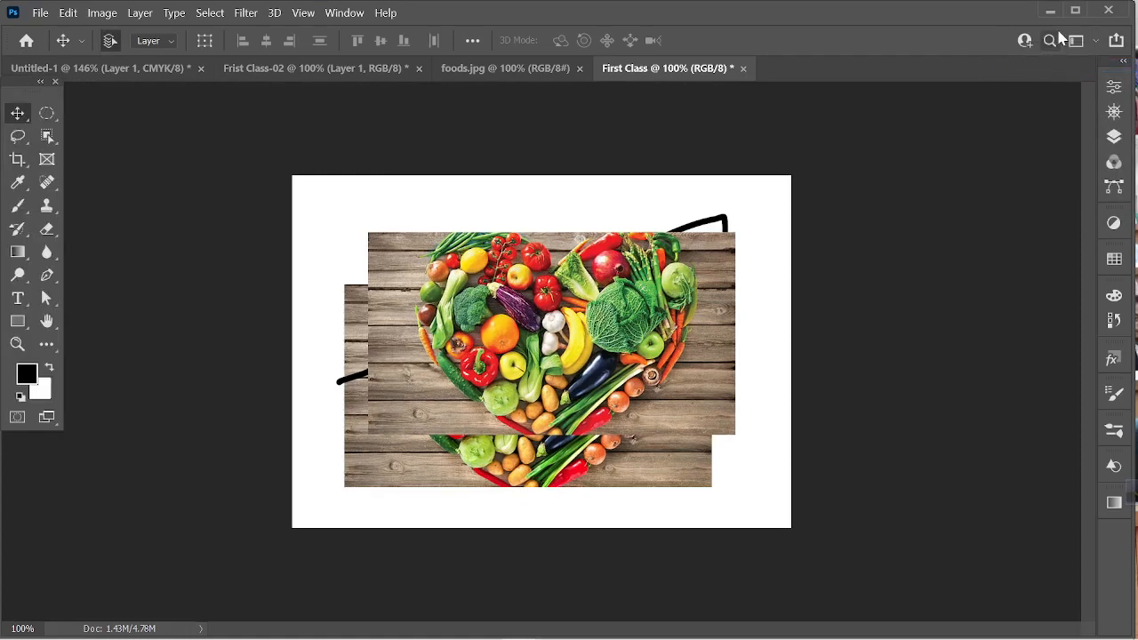
{"action": "left_click", "coordinate": [1095, 41]}
{"action": "left_click", "coordinate": [1068, 56]}
{"action": "left_click", "coordinate": [1118, 86]}
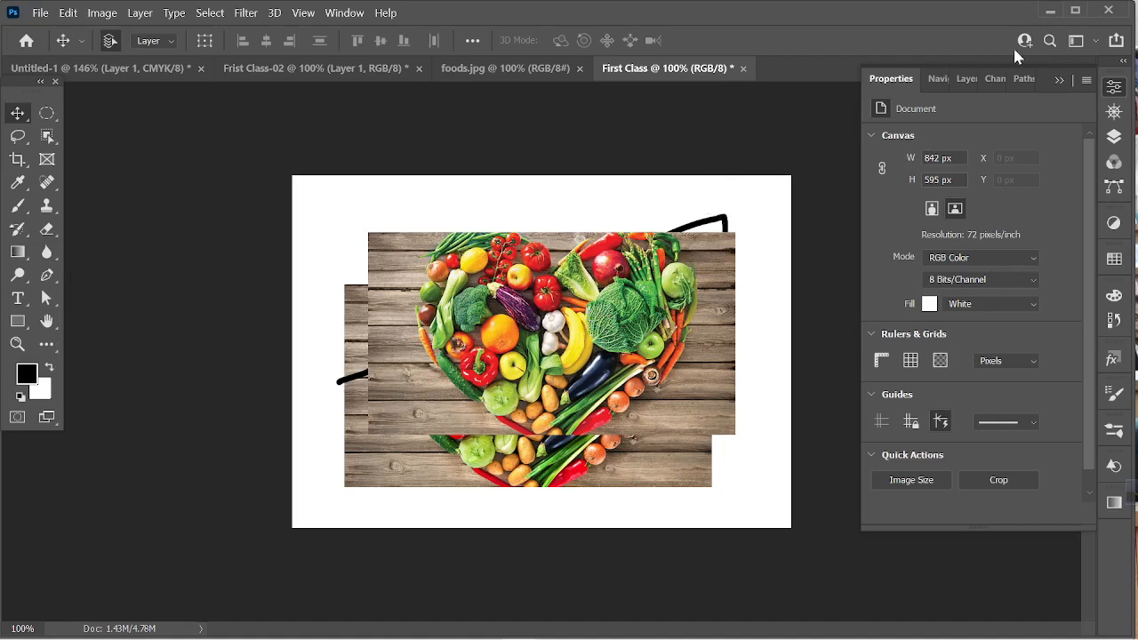
{"action": "left_click", "coordinate": [1060, 80]}
- Switch to the Essentials workspace and return to the previous custom workspace
{"action": "left_click", "coordinate": [1094, 41]}
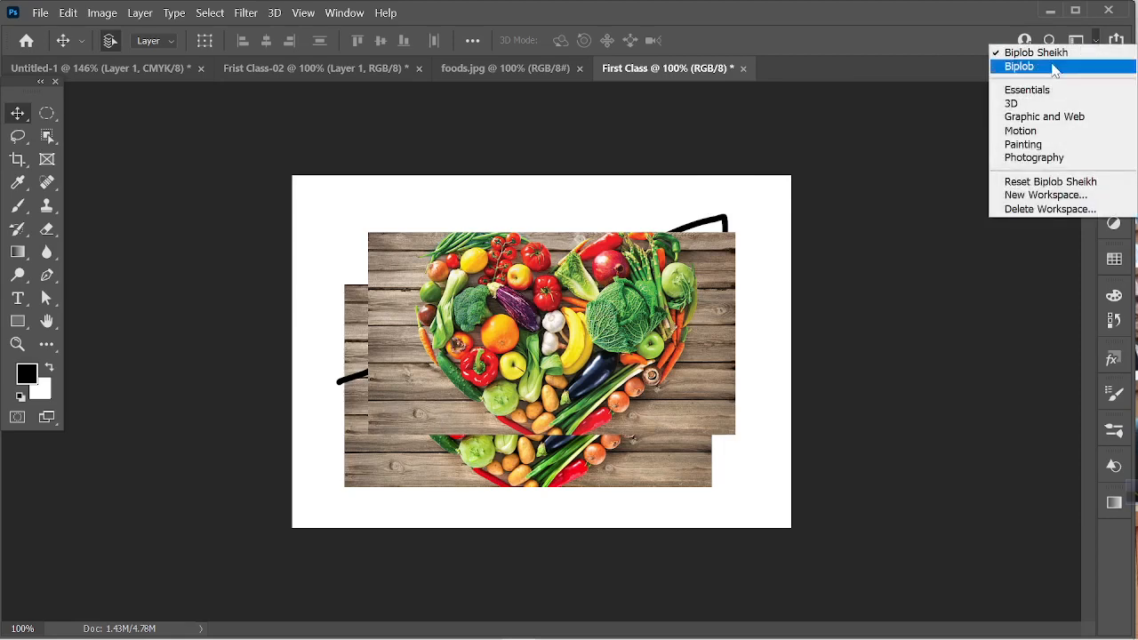
{"action": "left_click", "coordinate": [1040, 90]}
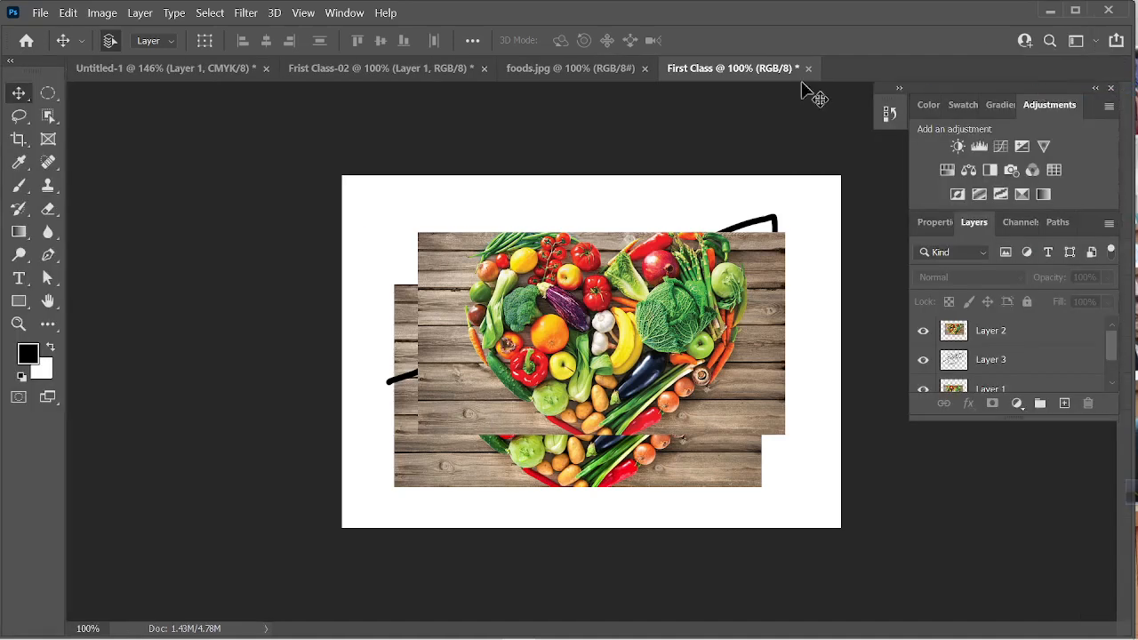
{"action": "left_click", "coordinate": [1099, 39]}
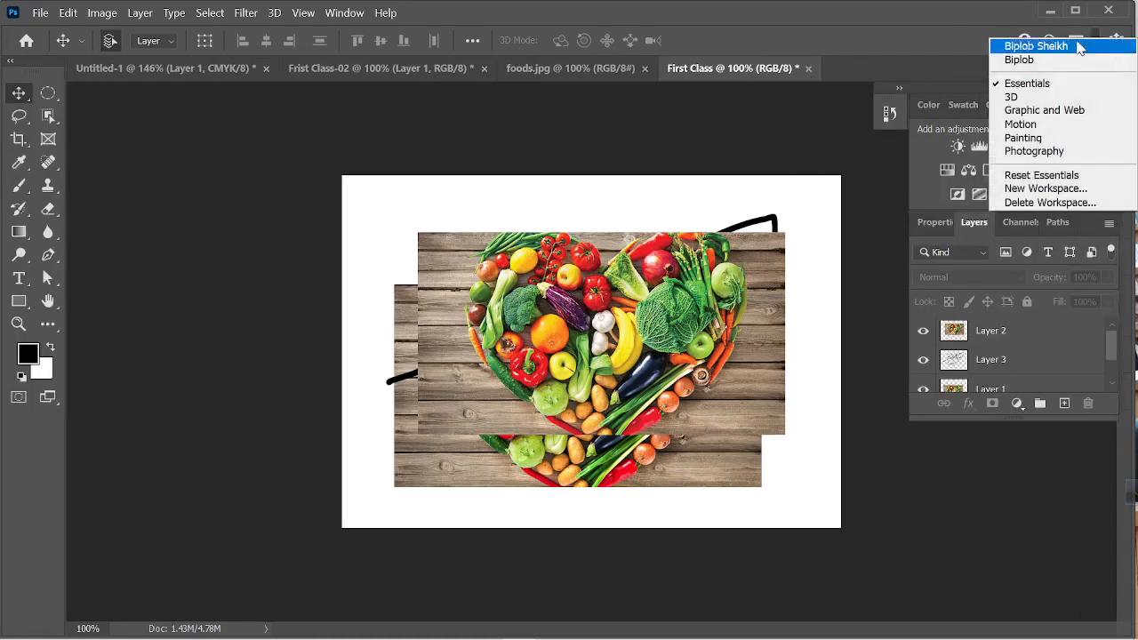
{"action": "left_click", "coordinate": [1052, 190]}
{"action": "left_click", "coordinate": [709, 194]}
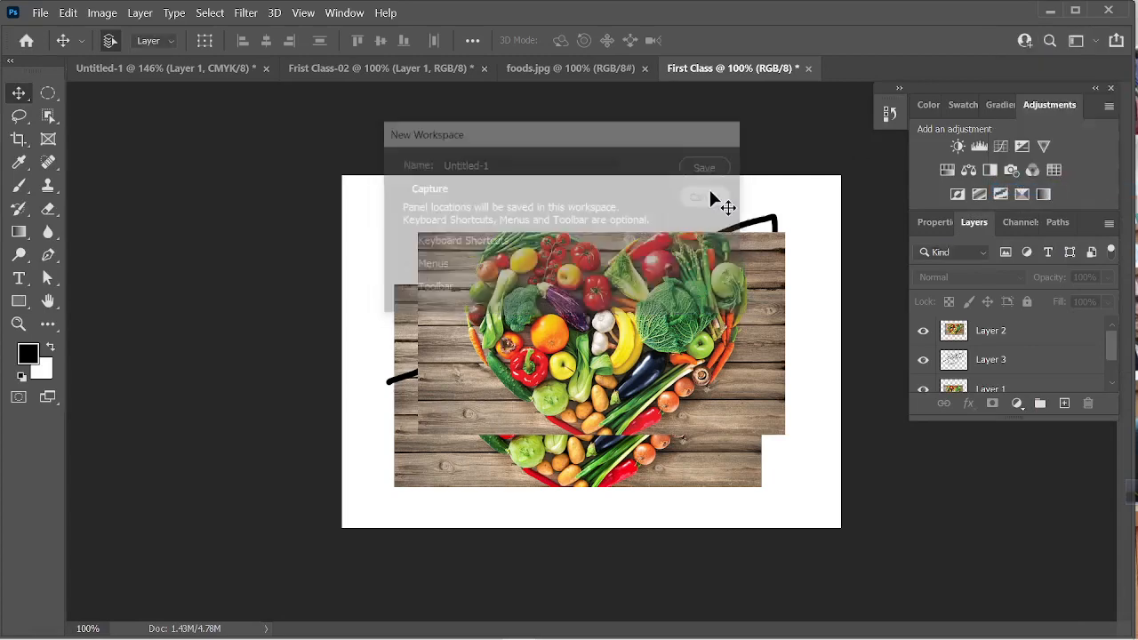
{"action": "left_click", "coordinate": [1081, 40]}
{"action": "left_click", "coordinate": [1060, 50]}
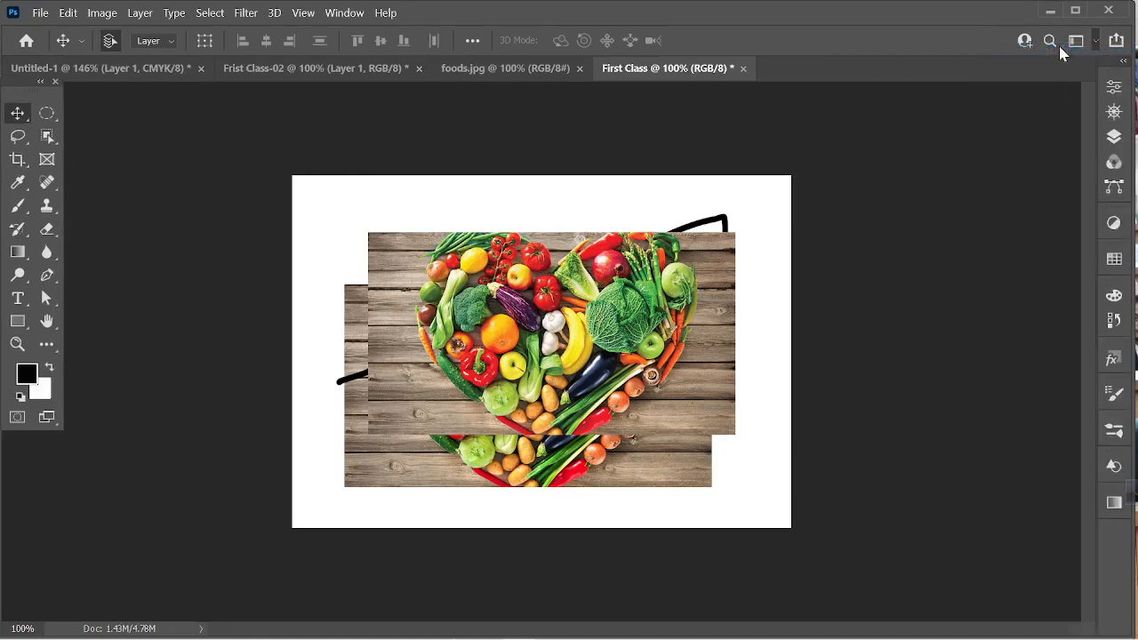
- Undock Properties and Layers as separate floating panels on either side of the canvas, with both expanded
{"action": "left_click_drag", "start_coordinate": [174, 156], "coordinate": [177, 167]}
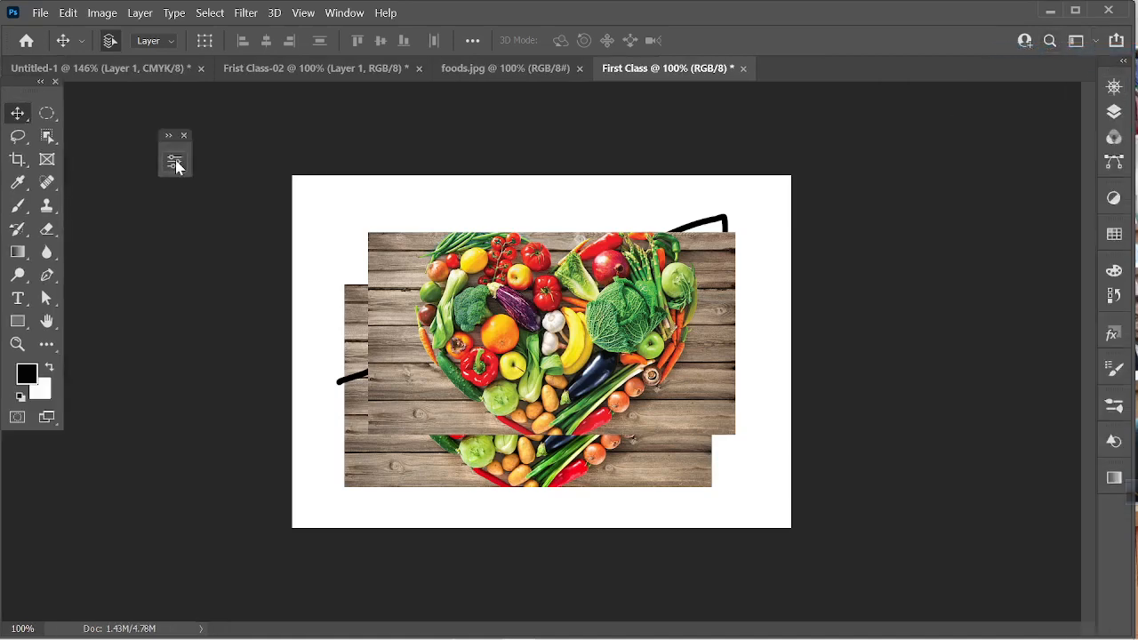
{"action": "left_click", "coordinate": [175, 156]}
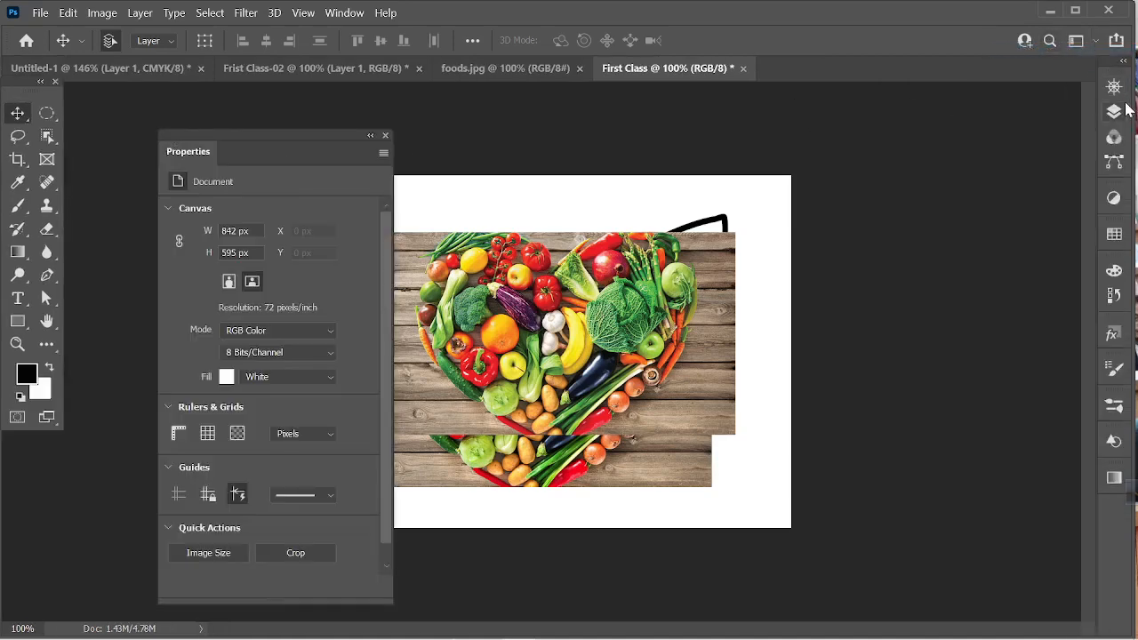
{"action": "left_click_drag", "start_coordinate": [1114, 111], "coordinate": [810, 91]}
{"action": "left_click", "coordinate": [811, 93]}
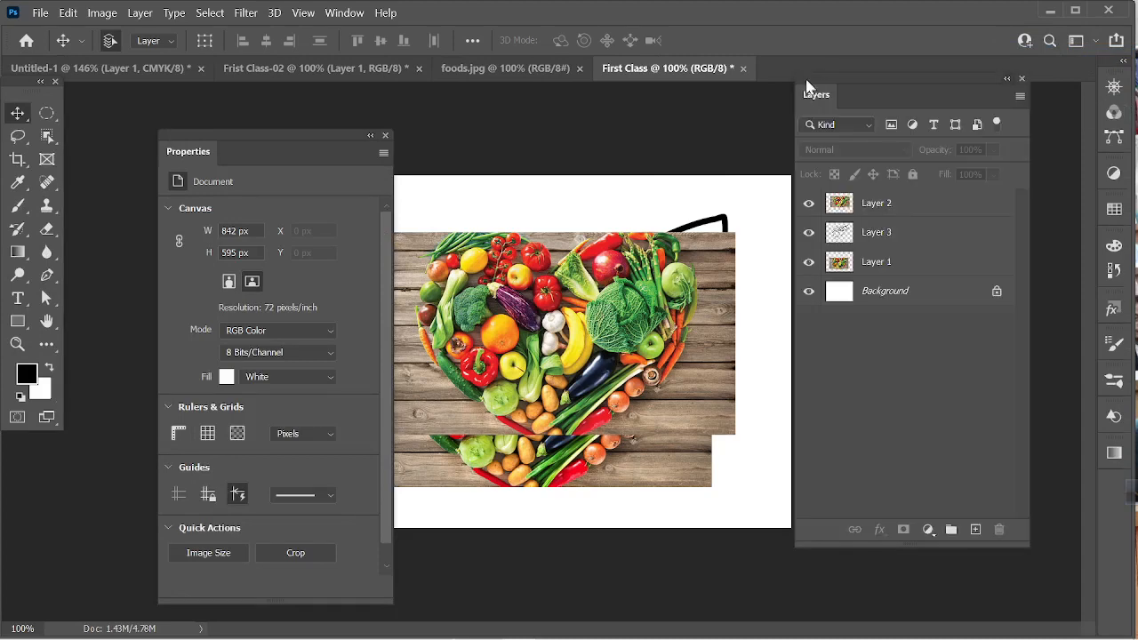
{"action": "left_click", "coordinate": [1007, 78]}
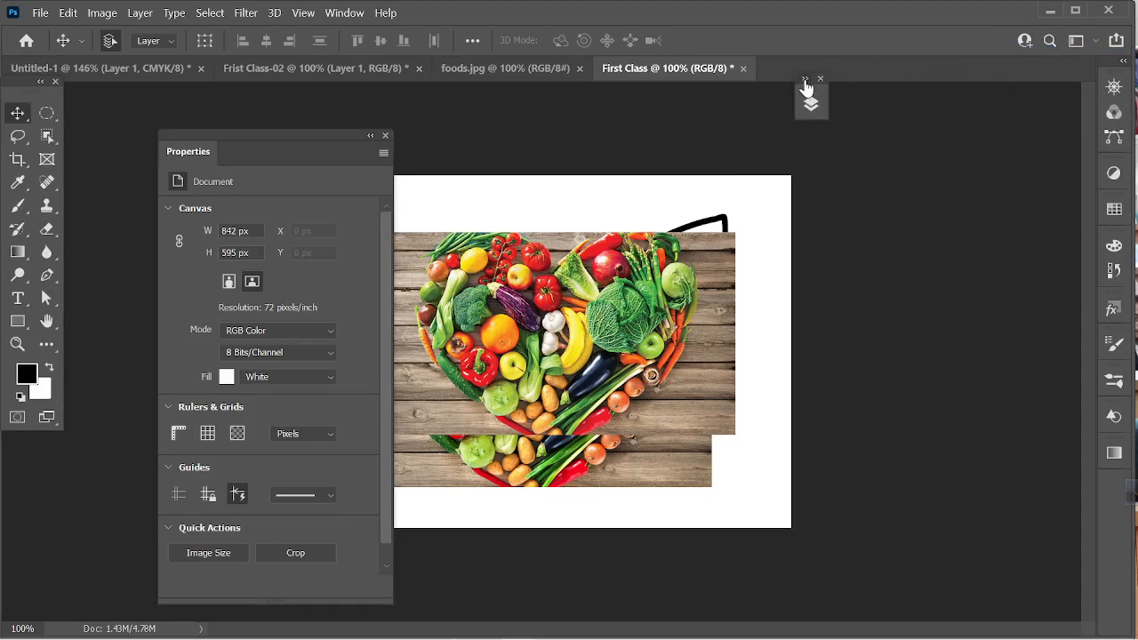
{"action": "left_click", "coordinate": [810, 94]}
{"action": "left_click", "coordinate": [1007, 78]}
{"action": "left_click", "coordinate": [805, 92]}
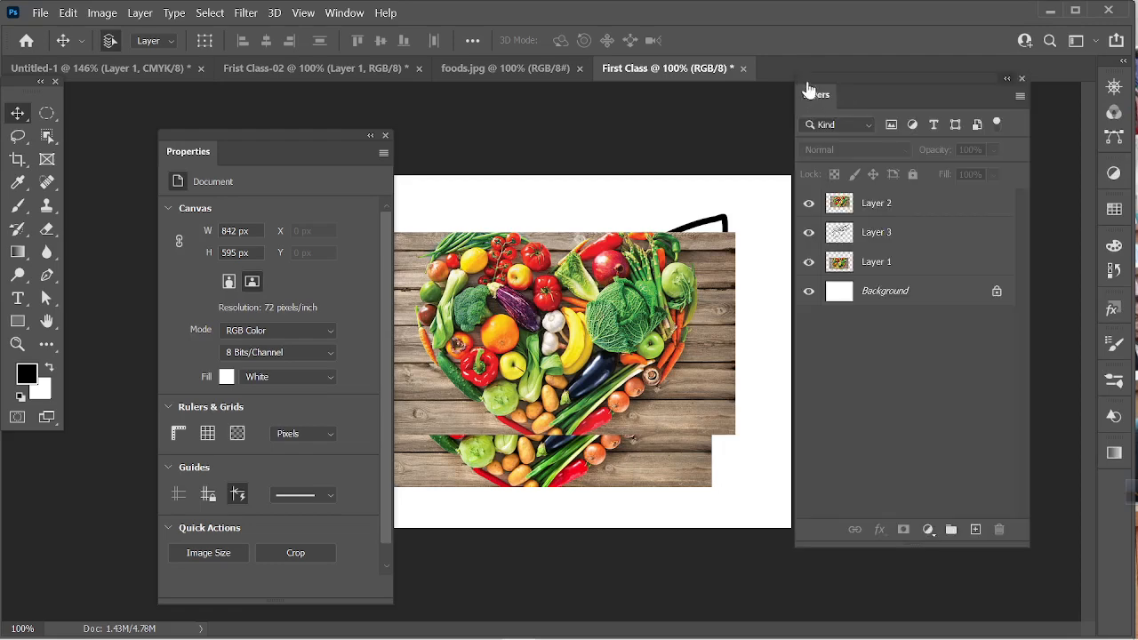
- Undock Navigator, Channels and Paths, grouping Navigator with Properties, and Paths and Channels with Layers
{"action": "left_click", "coordinate": [1116, 114]}
{"action": "left_click_drag", "start_coordinate": [946, 78], "coordinate": [945, 92]}
{"action": "left_click_drag", "start_coordinate": [862, 96], "coordinate": [862, 168]}
{"action": "left_click_drag", "start_coordinate": [937, 82], "coordinate": [772, 130]}
{"action": "left_click_drag", "start_coordinate": [879, 93], "coordinate": [256, 153]}
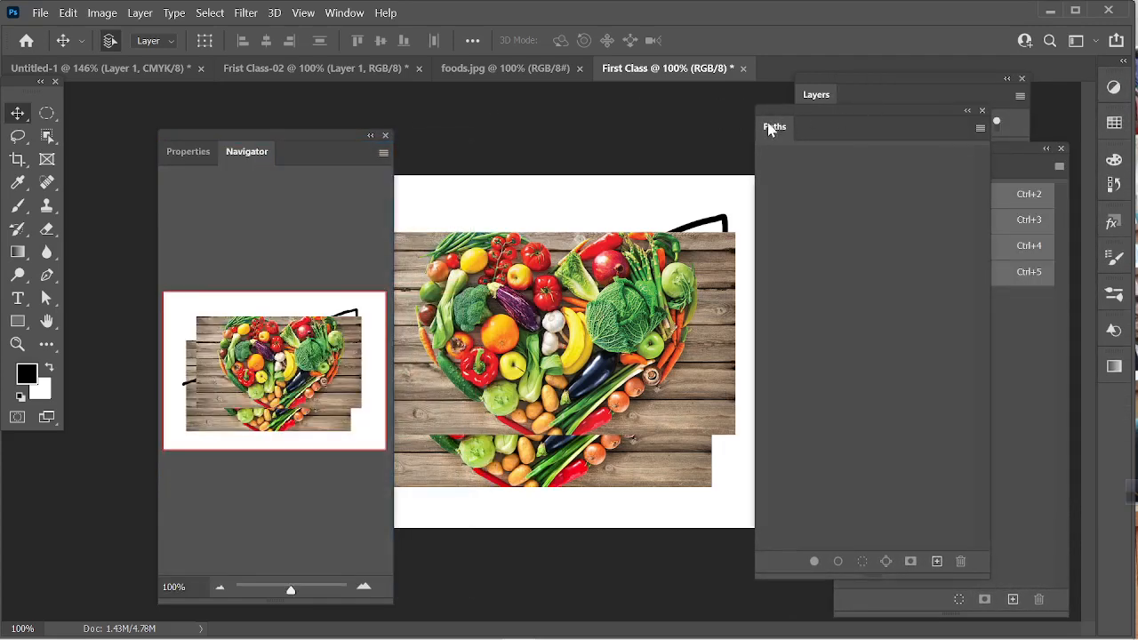
{"action": "left_click_drag", "start_coordinate": [771, 129], "coordinate": [871, 111]}
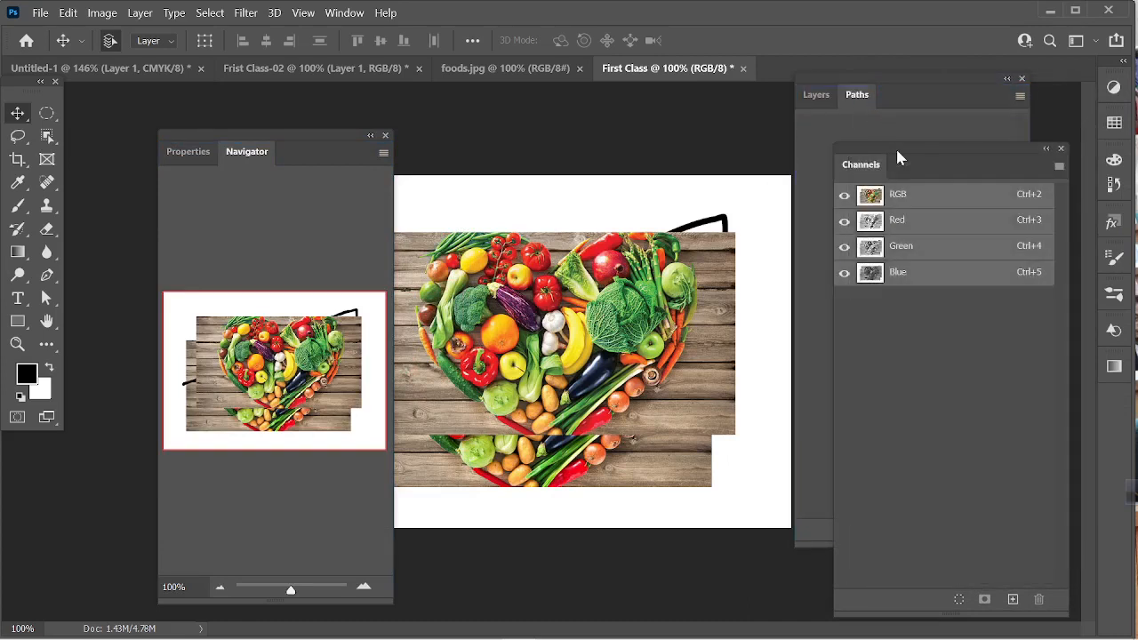
{"action": "left_click_drag", "start_coordinate": [895, 156], "coordinate": [923, 98]}
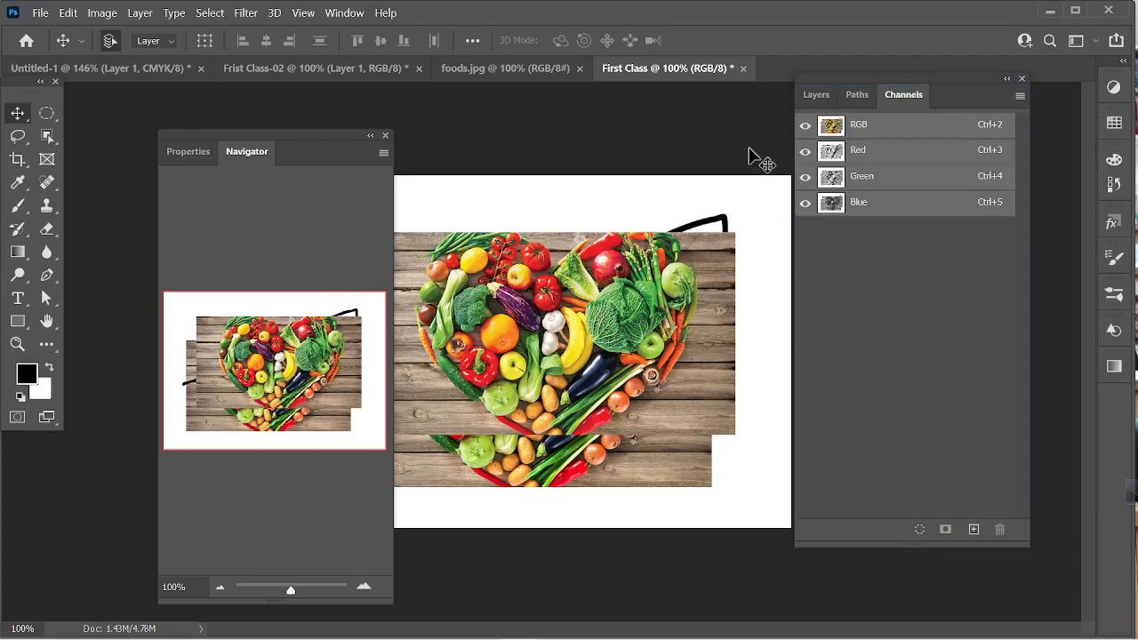
- Save the current panel layout as a new workspace named "first class"
{"action": "left_click", "coordinate": [1080, 40]}
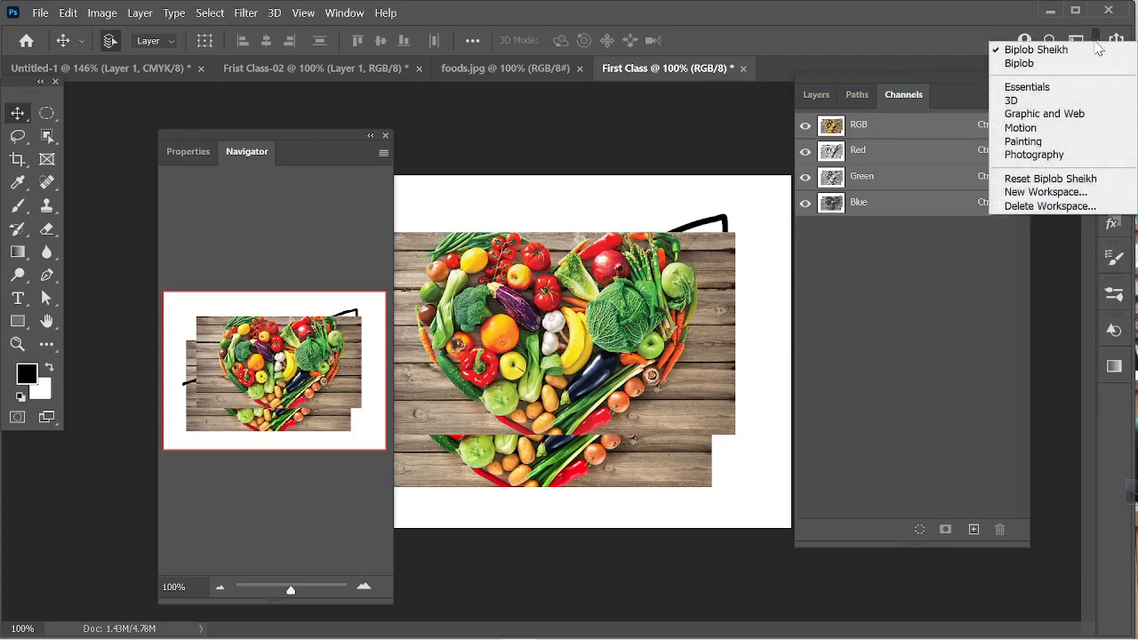
{"action": "left_click", "coordinate": [1054, 193]}
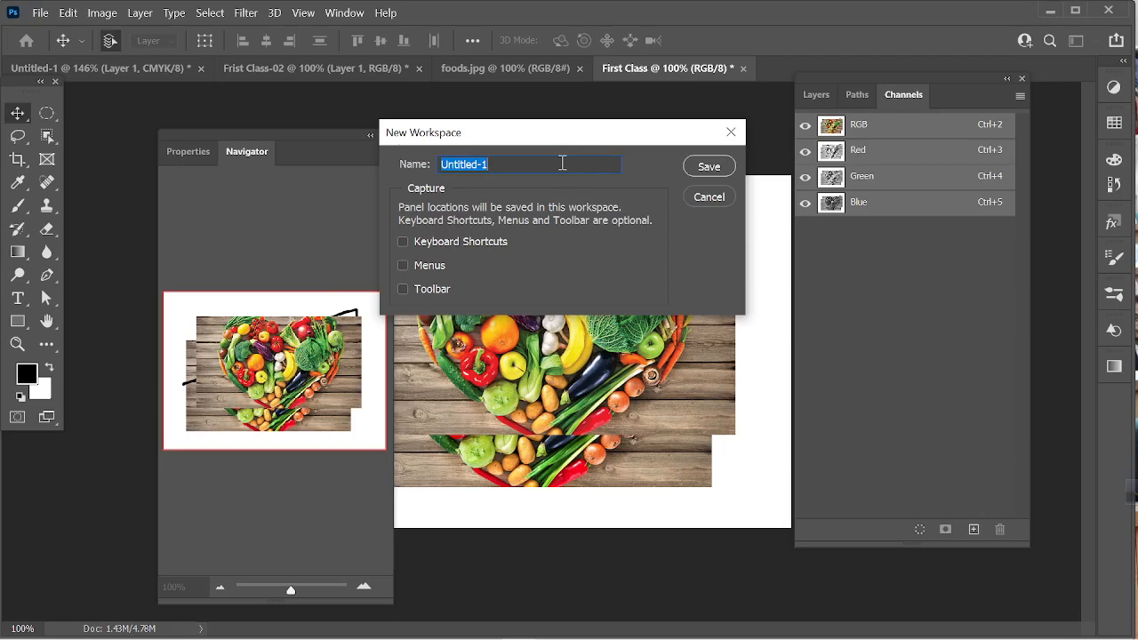
{"action": "type", "text": "dsd"}
{"action": "key", "text": "BackSpace"}
{"action": "key", "text": "BackSpace"}
{"action": "key", "text": "BackSpace"}
{"action": "type", "text": "first class"}
{"action": "left_click", "coordinate": [404, 243]}
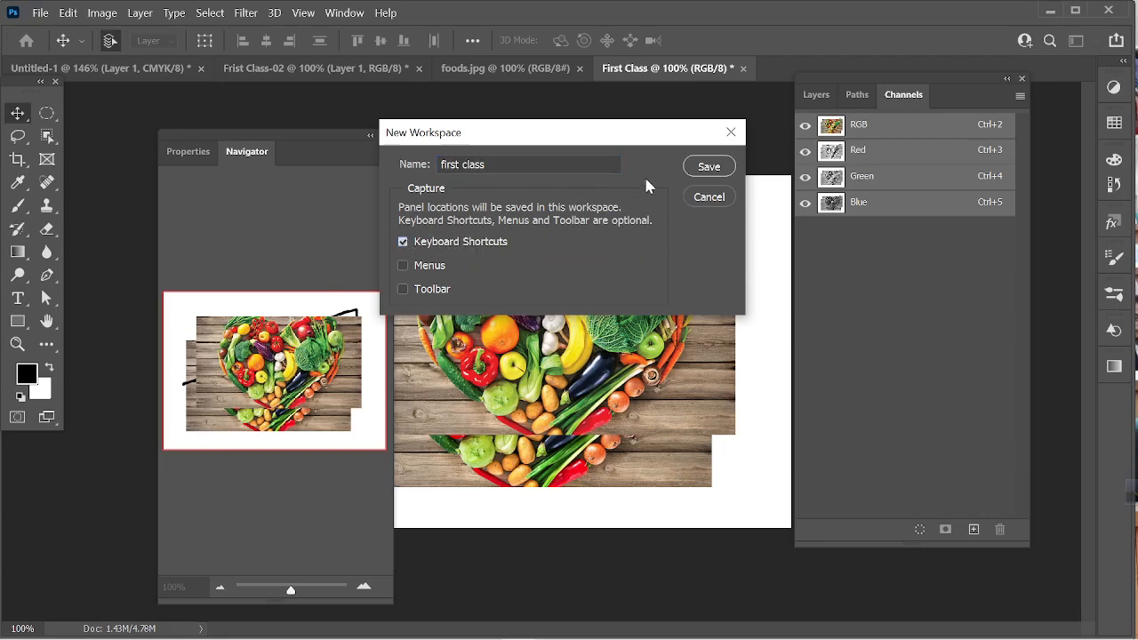
{"action": "left_click", "coordinate": [417, 245]}
{"action": "left_click", "coordinate": [706, 166]}
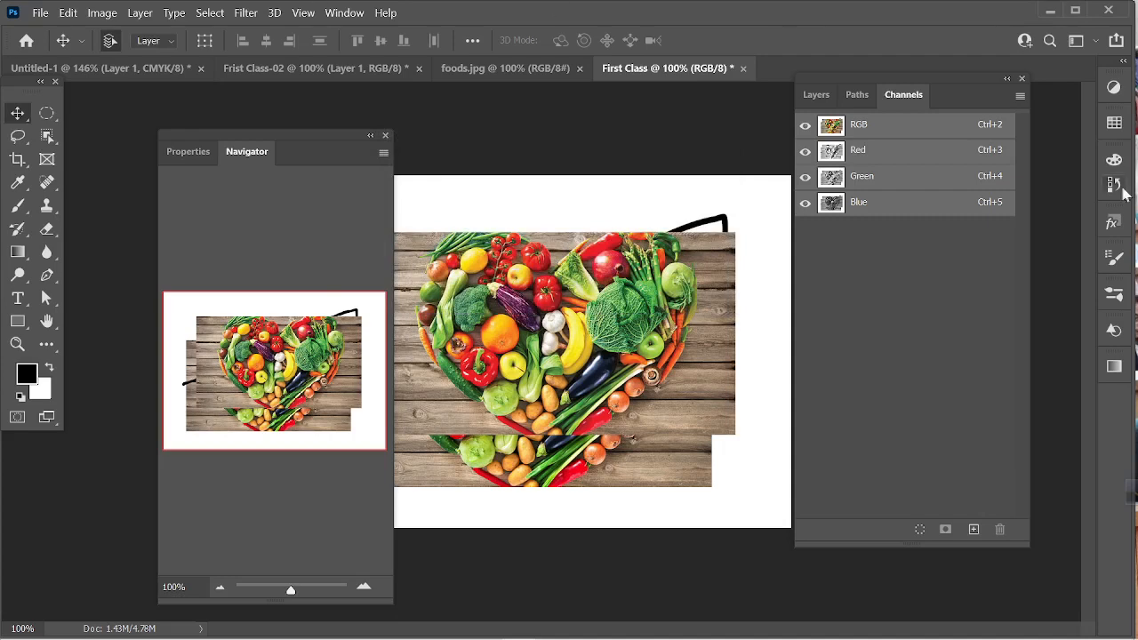
- Switch through the two earlier custom workspaces and return to the first class workspace
{"action": "left_click", "coordinate": [1095, 44]}
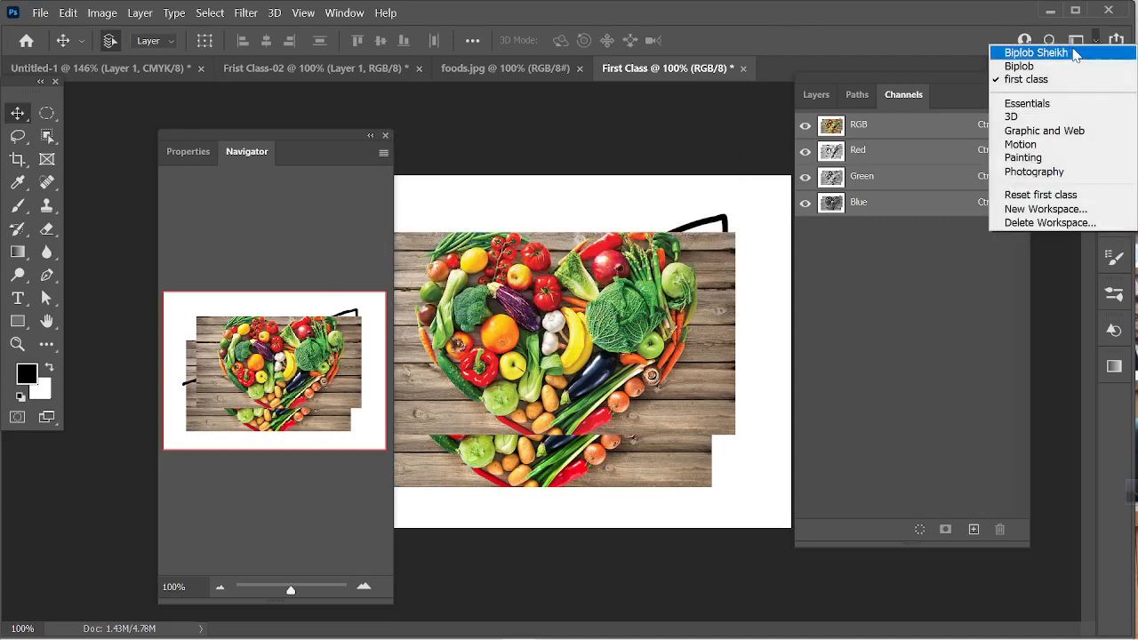
{"action": "left_click", "coordinate": [1040, 54]}
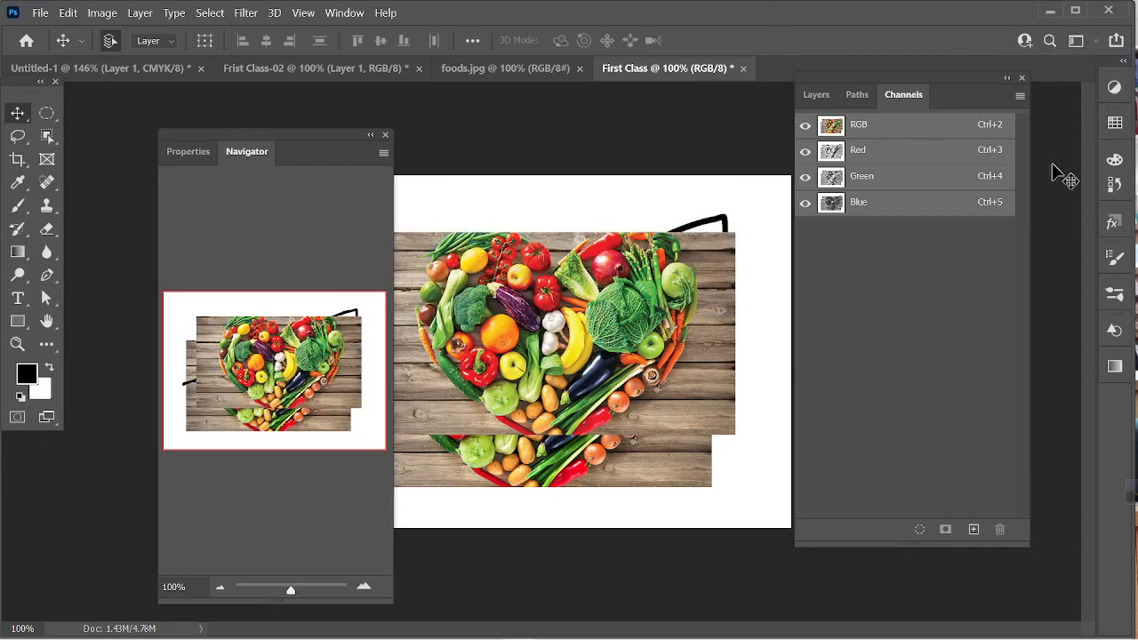
{"action": "left_click", "coordinate": [1094, 43]}
{"action": "left_click", "coordinate": [1048, 61]}
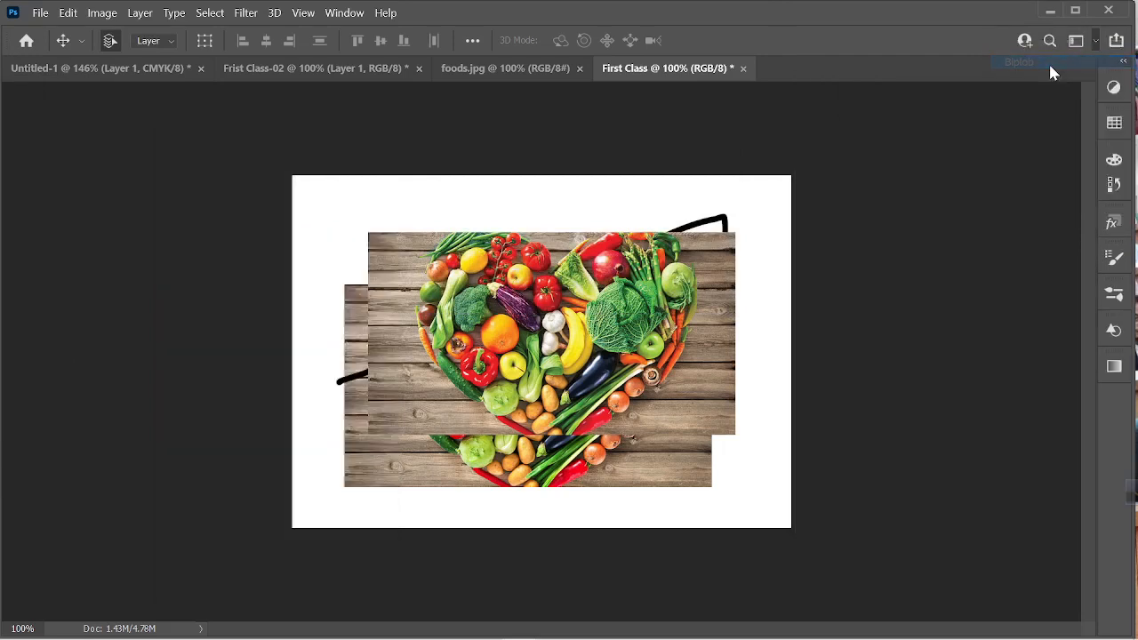
{"action": "left_click", "coordinate": [1078, 44]}
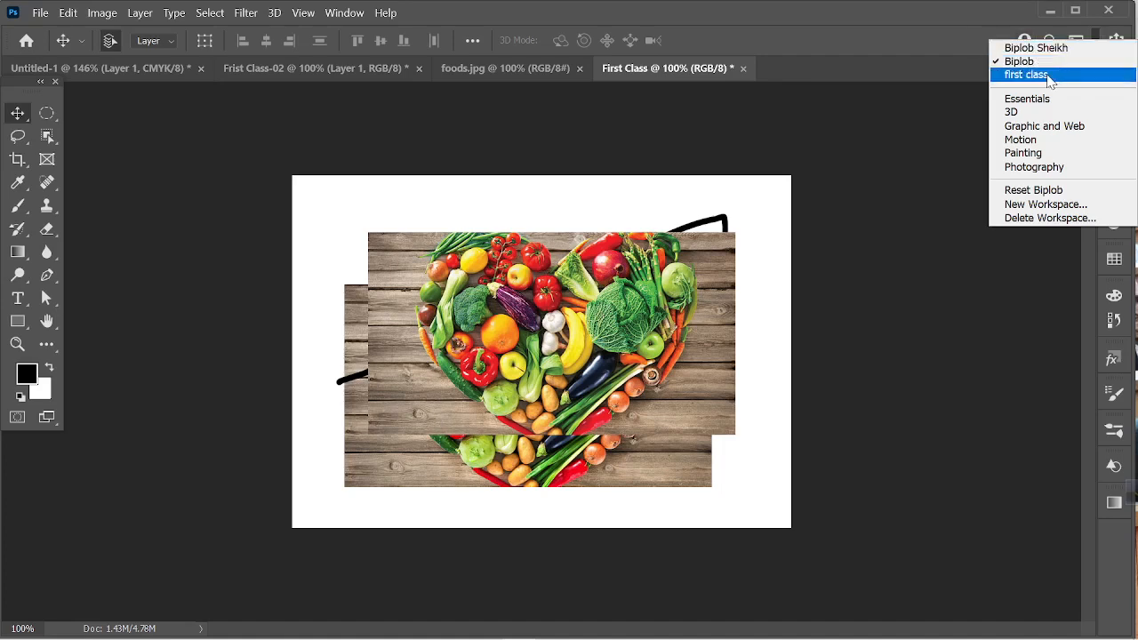
{"action": "left_click", "coordinate": [1025, 74]}
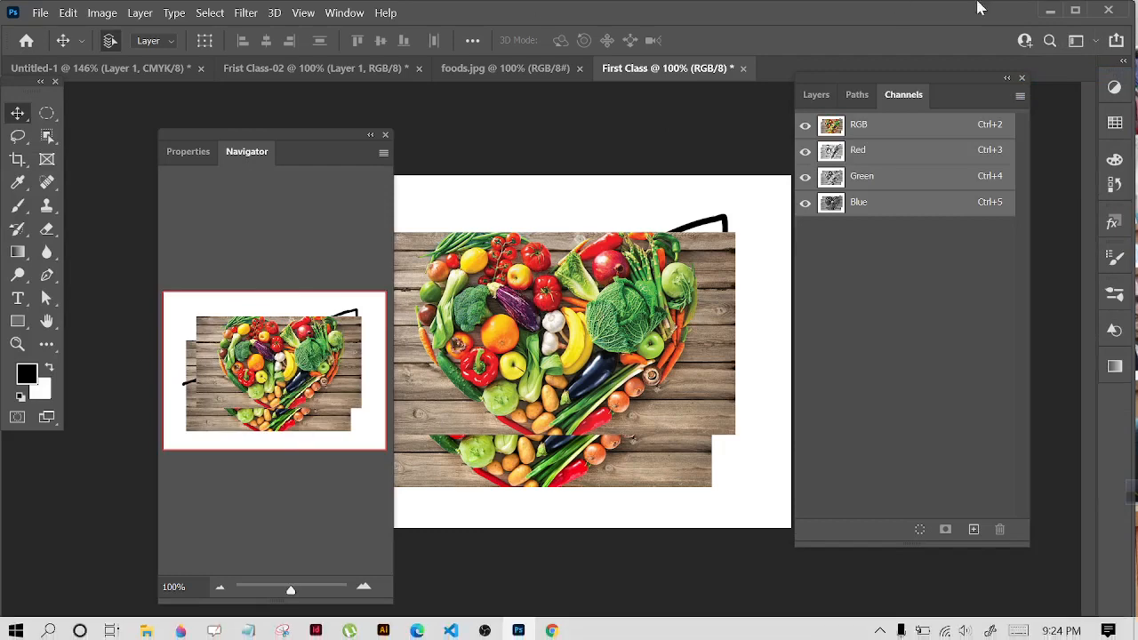
- Switch among the three saved custom workspaces, finishing on the second one with its docked Properties panel expanded
{"action": "left_click", "coordinate": [1096, 40]}
{"action": "left_click", "coordinate": [1065, 55]}
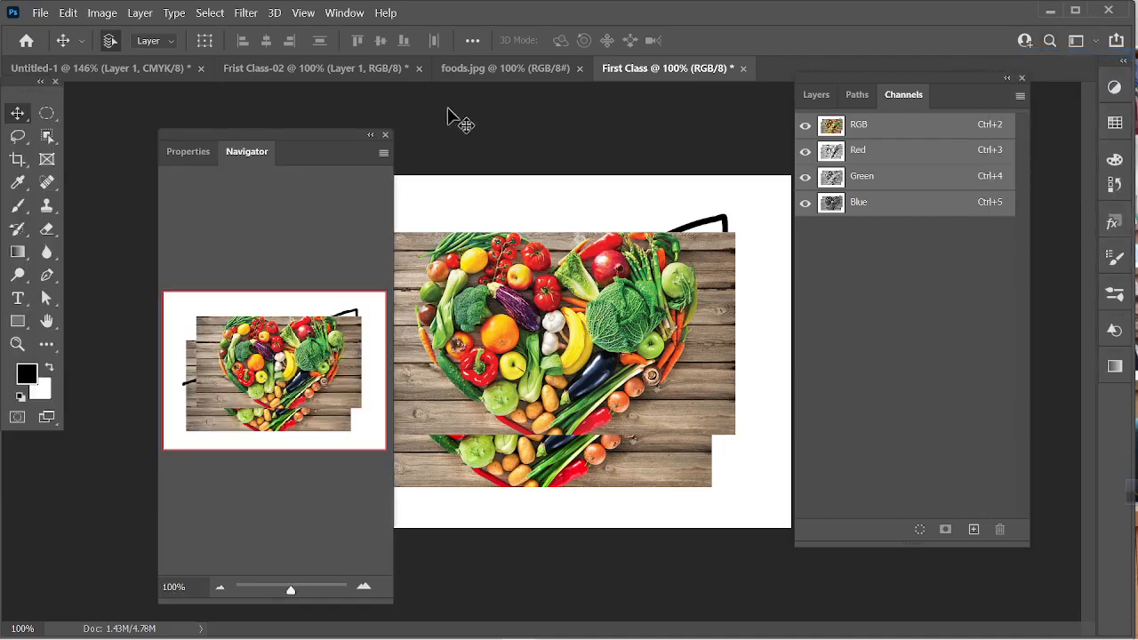
{"action": "left_click", "coordinate": [1096, 40]}
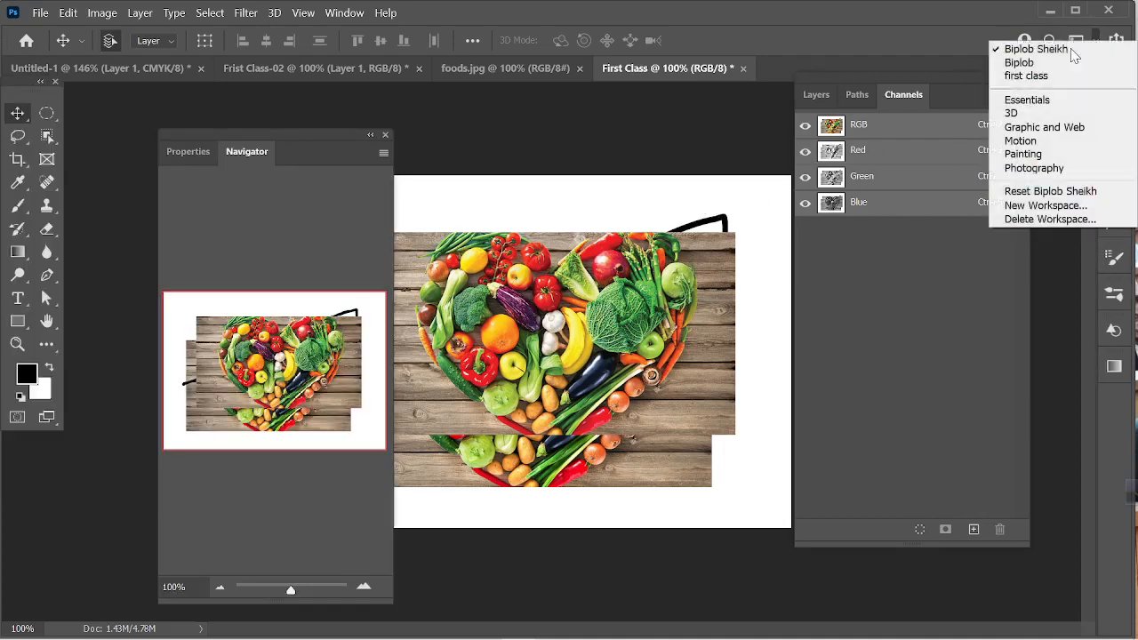
{"action": "left_click", "coordinate": [1025, 60]}
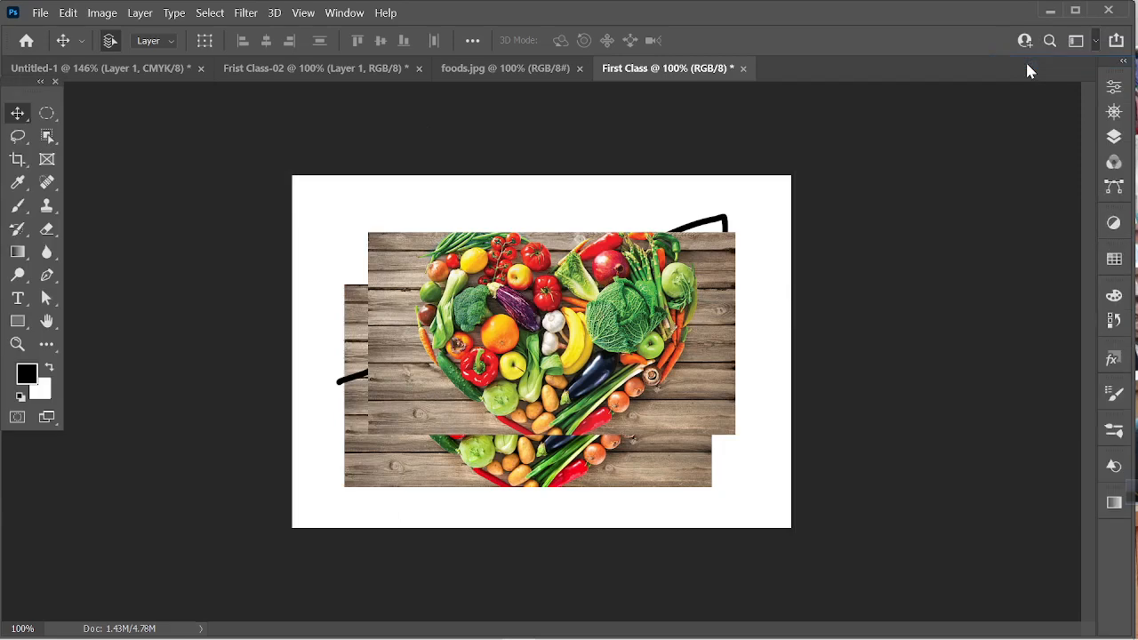
{"action": "left_click", "coordinate": [1114, 86]}
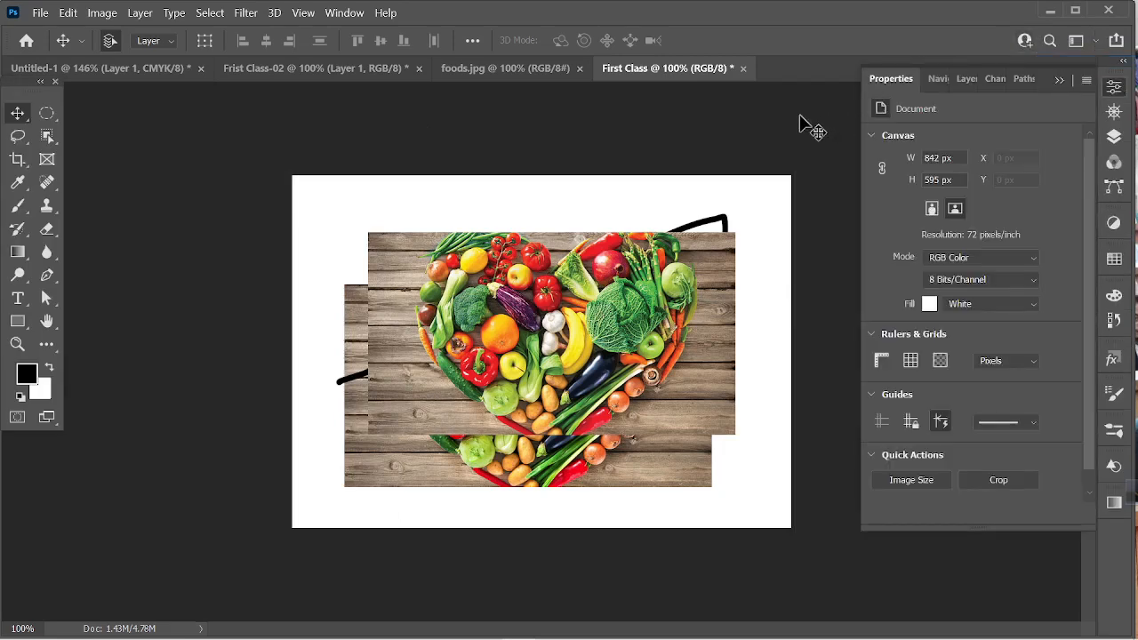
{"action": "left_click", "coordinate": [1095, 41]}
{"action": "left_click", "coordinate": [1061, 75]}
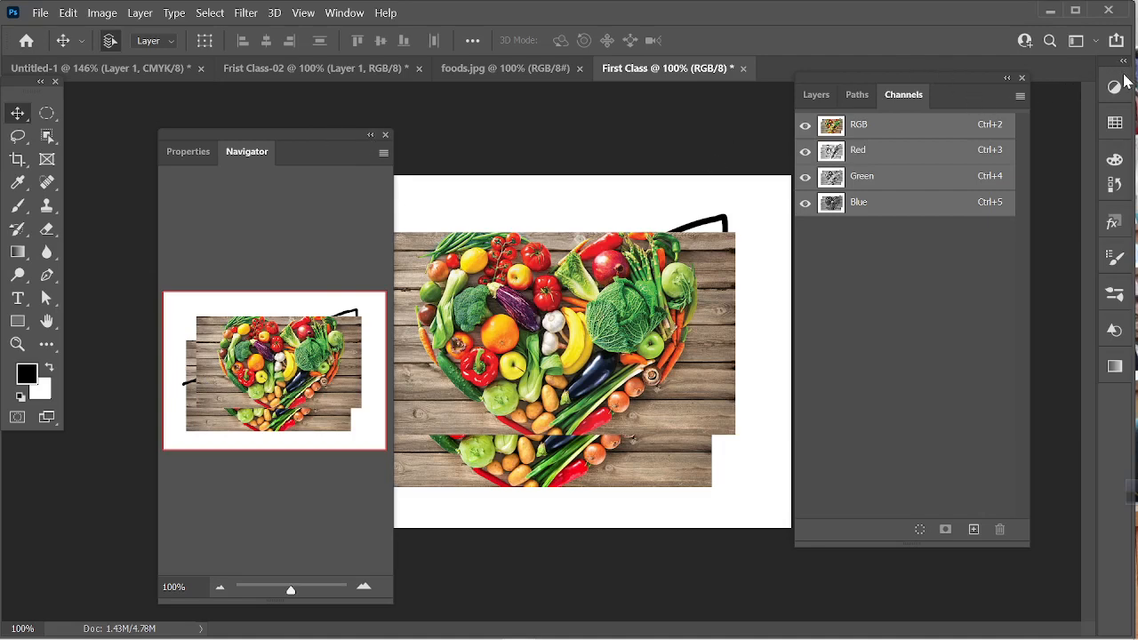
{"action": "left_click", "coordinate": [1095, 42]}
{"action": "left_click", "coordinate": [1058, 62]}
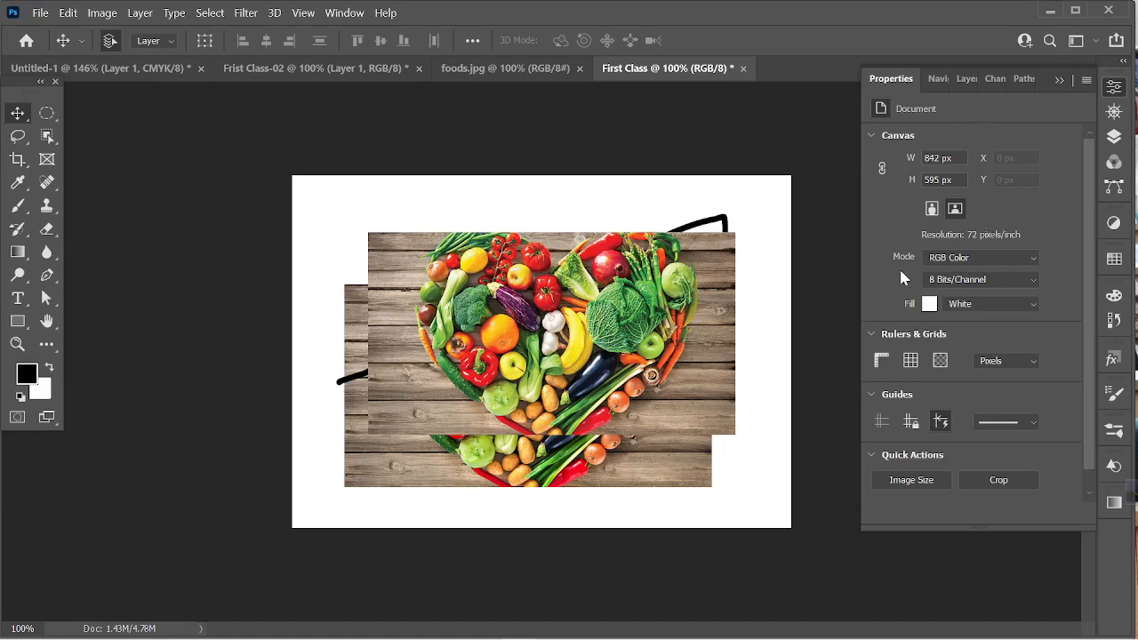
- View the docked Navigator, Layers, Channels and Paths panels, returning to Properties
{"action": "left_click", "coordinate": [940, 79]}
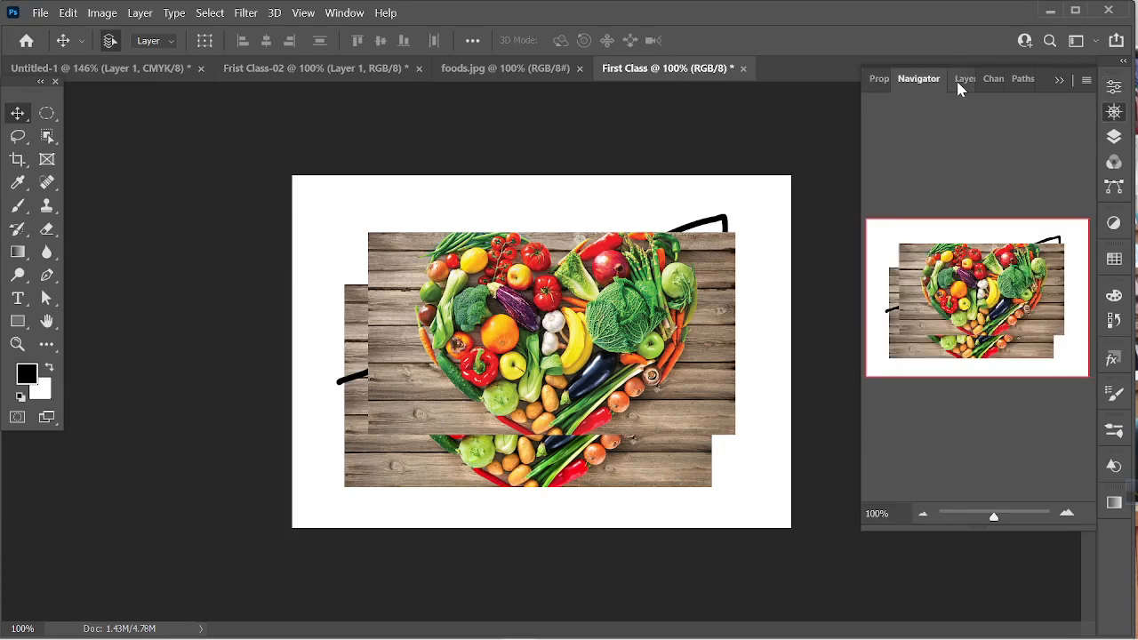
{"action": "left_click", "coordinate": [963, 79]}
{"action": "left_click", "coordinate": [991, 82]}
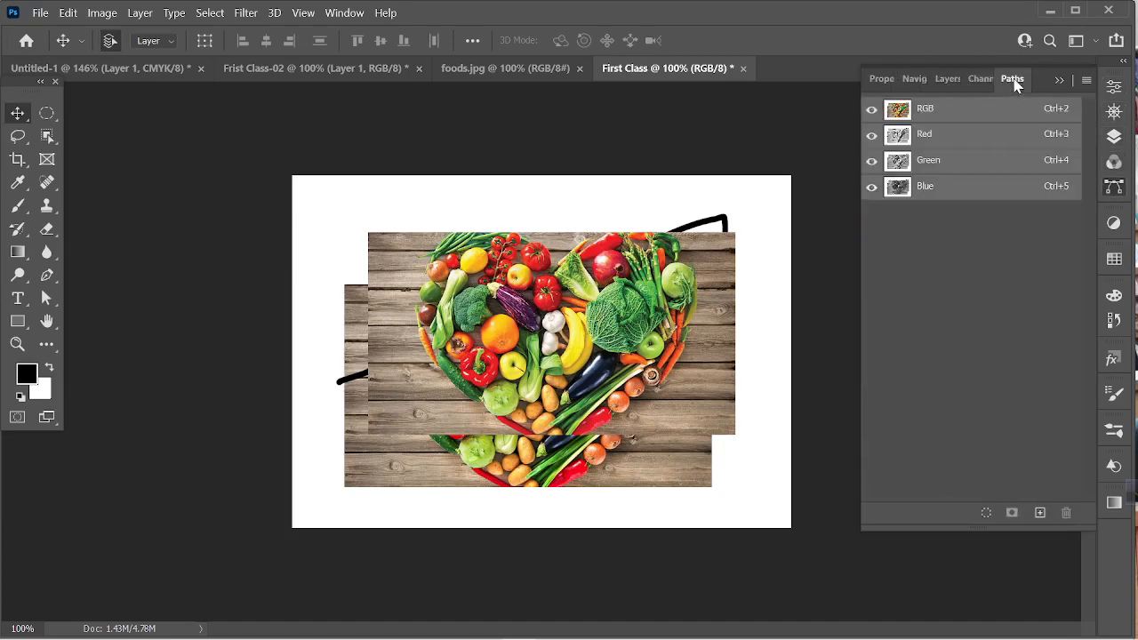
{"action": "left_click", "coordinate": [1014, 79]}
{"action": "left_click", "coordinate": [976, 80]}
{"action": "left_click", "coordinate": [911, 79]}
{"action": "left_click", "coordinate": [881, 79]}
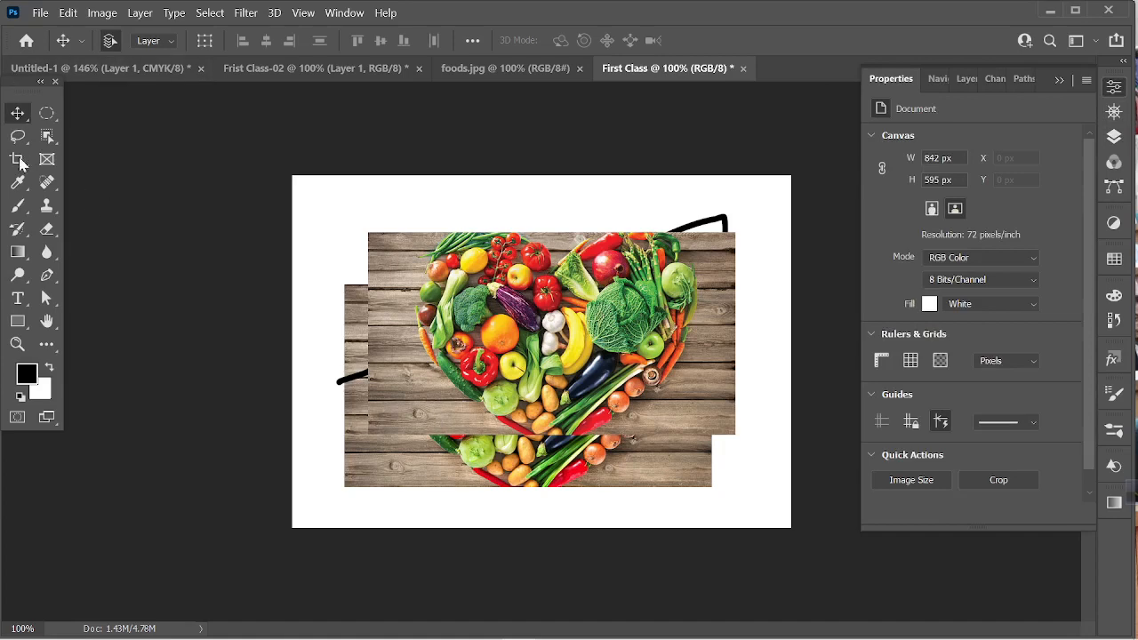
- Activate the Rectangle tool and collapse the expanded Properties panel group
{"action": "left_click", "coordinate": [20, 321]}
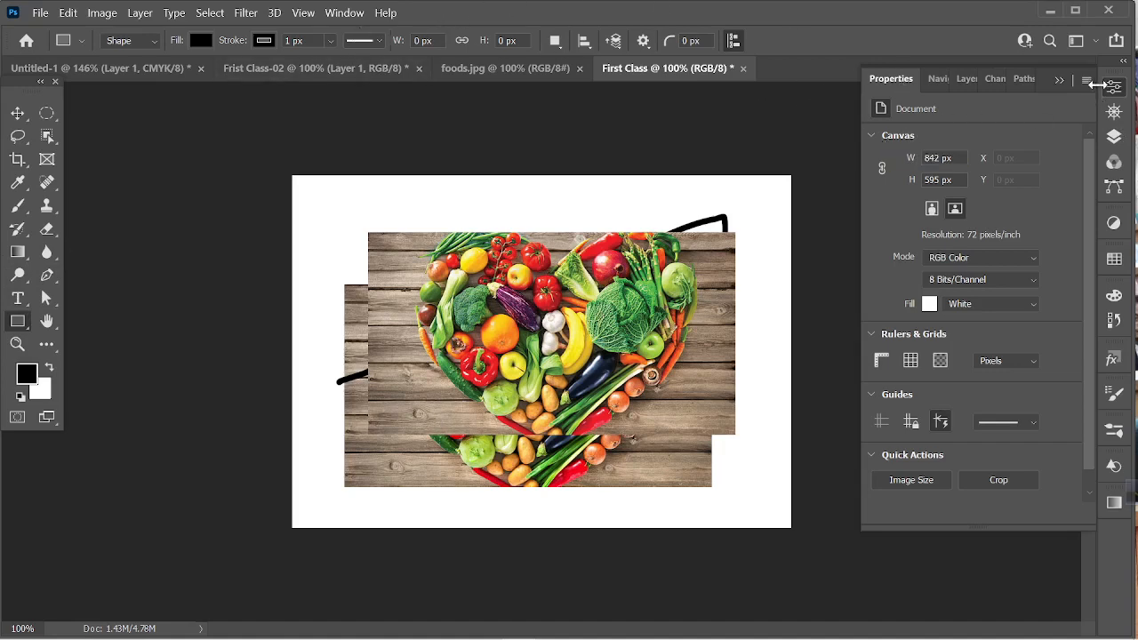
{"action": "left_click", "coordinate": [1063, 79]}
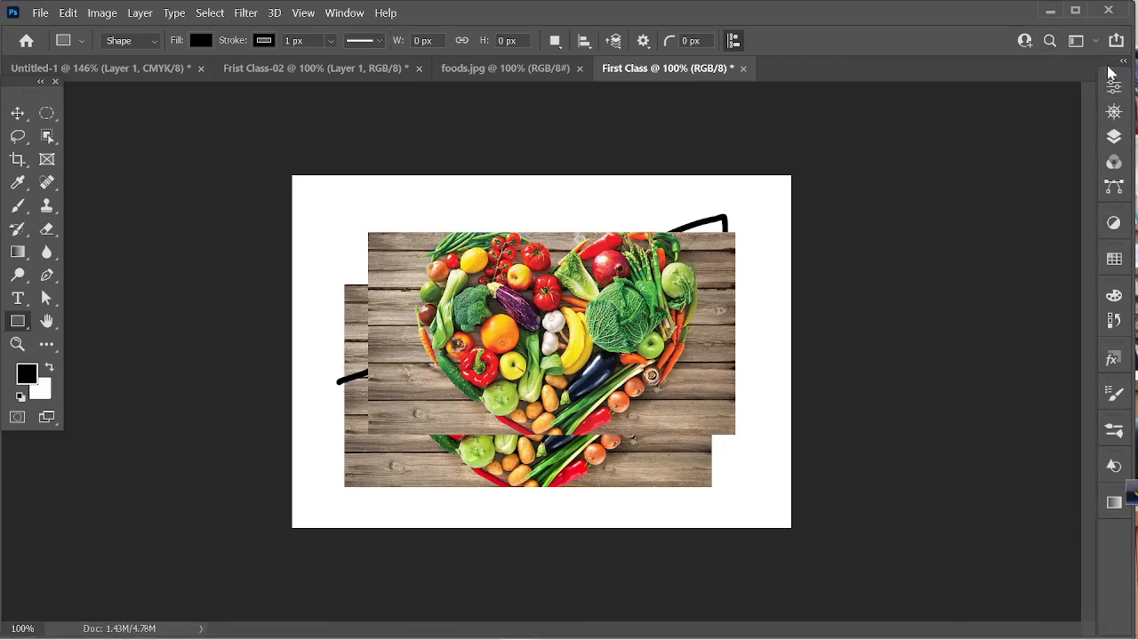
- Float the collapsed panel column beside the toolbar and dock the toolbar along the workspace's left edge
{"action": "left_click_drag", "start_coordinate": [1111, 74], "coordinate": [135, 83]}
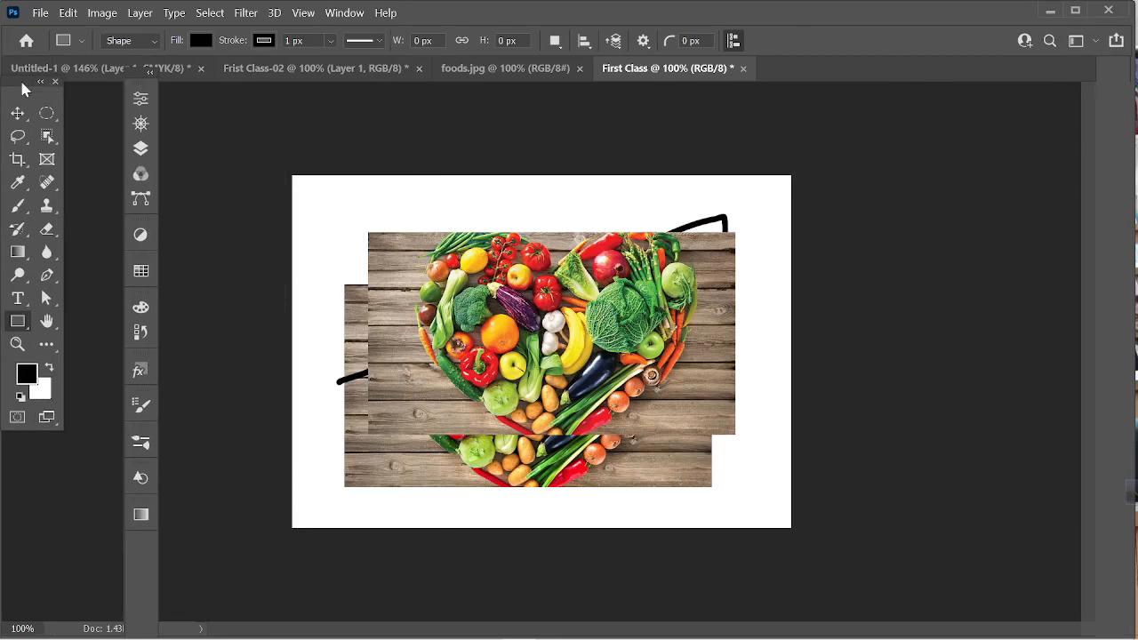
{"action": "left_click_drag", "start_coordinate": [23, 82], "coordinate": [9, 125]}
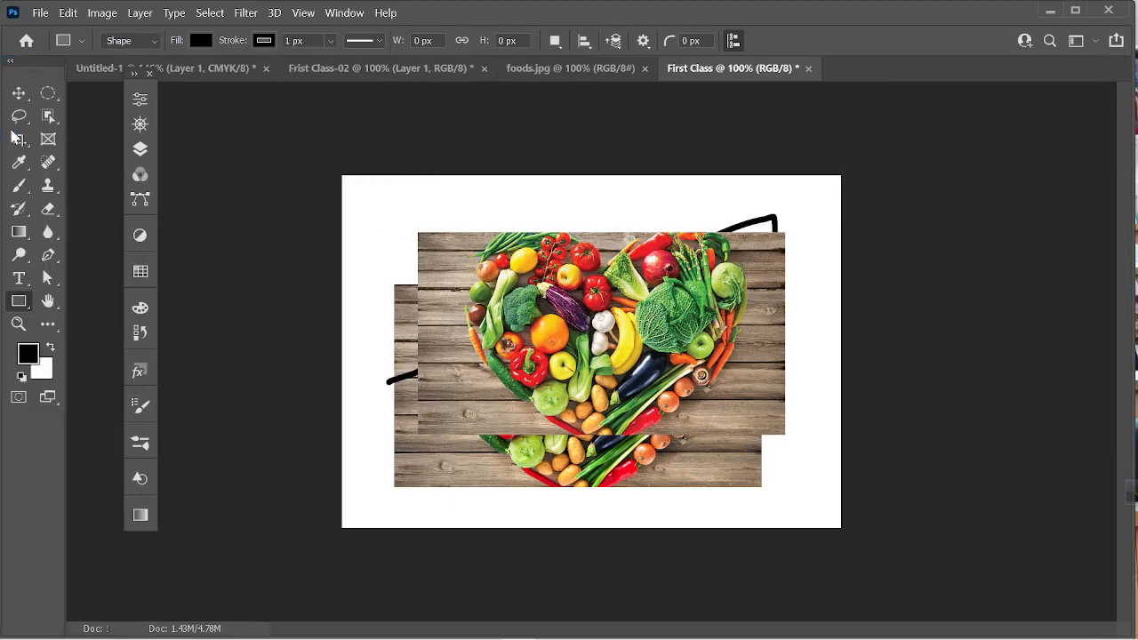
- Undock the two-column toolbar from the workspace's left edge and float it over the document area
{"action": "left_click", "coordinate": [11, 68]}
{"action": "left_click", "coordinate": [10, 68]}
{"action": "left_click_drag", "start_coordinate": [21, 68], "coordinate": [51, 61]}
- Dock the floating column's Properties/Layers, Adjustments, Swatches, Color/History and Styles panel groups one below another along the workspace's right edge
{"action": "left_click_drag", "start_coordinate": [151, 86], "coordinate": [1113, 85]}
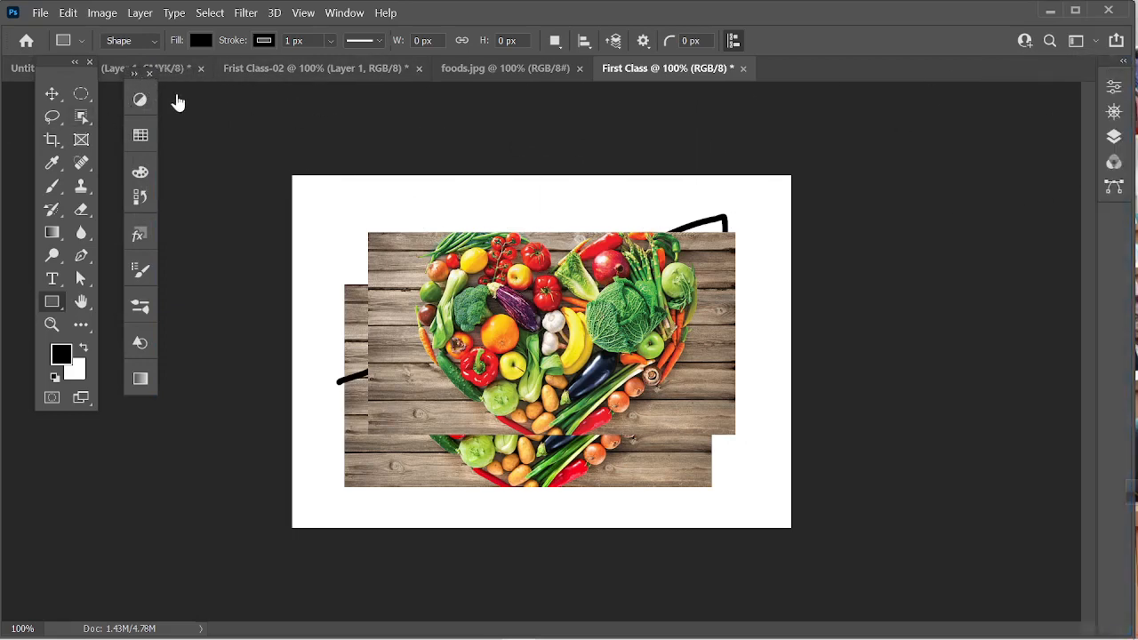
{"action": "left_click_drag", "start_coordinate": [139, 99], "coordinate": [1111, 222]}
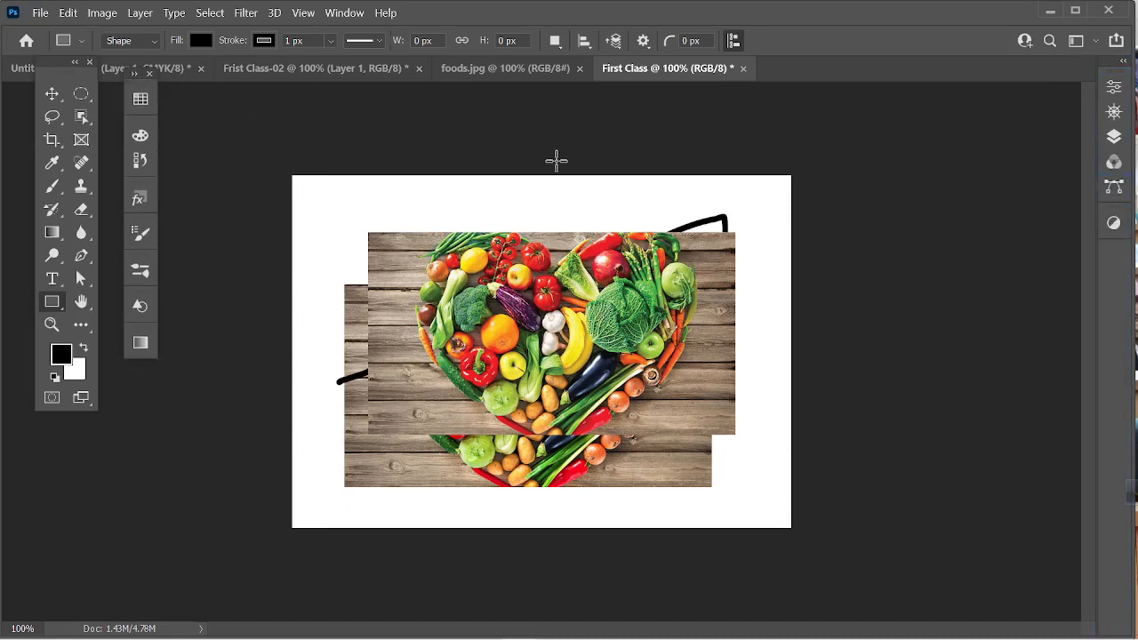
{"action": "left_click_drag", "start_coordinate": [139, 97], "coordinate": [1112, 257]}
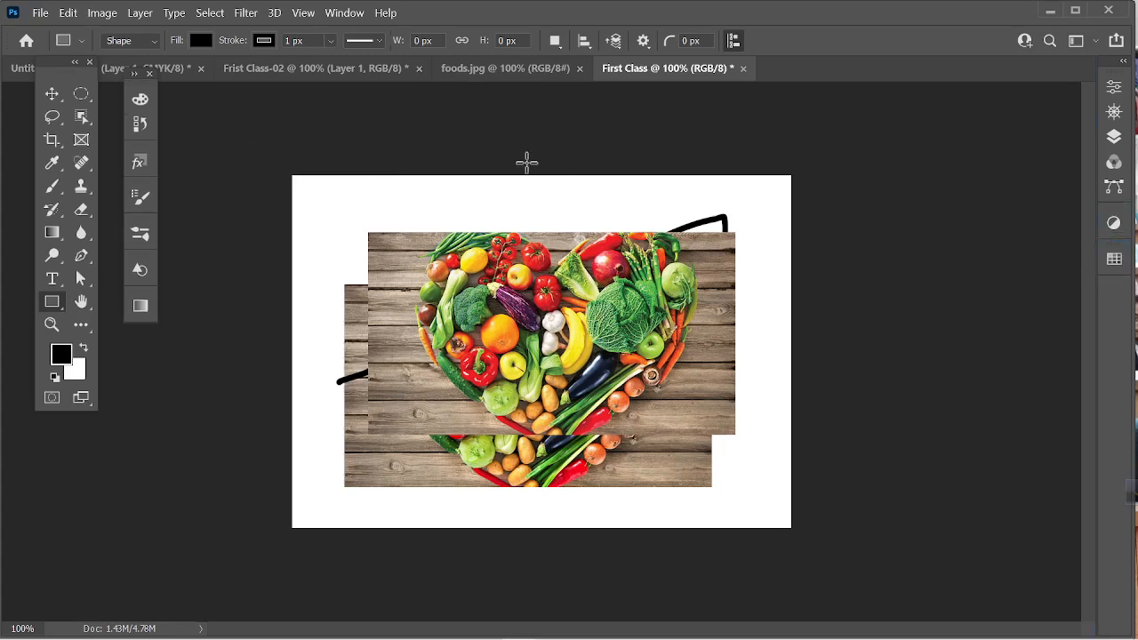
{"action": "left_click_drag", "start_coordinate": [140, 95], "coordinate": [1113, 306]}
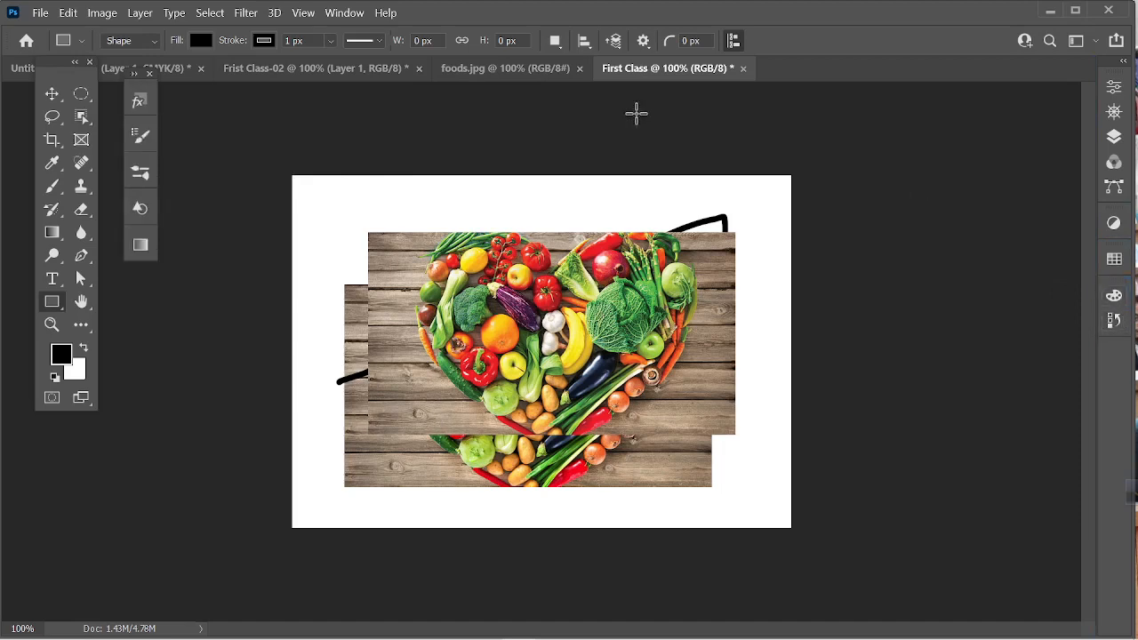
{"action": "mouse_move", "coordinate": [139, 100]}
{"action": "left_mouse_down"}
{"action": "mouse_move", "coordinate": [291, 110]}
{"action": "mouse_move", "coordinate": [998, 398]}
{"action": "mouse_move", "coordinate": [1102, 359]}
{"action": "left_mouse_up"}
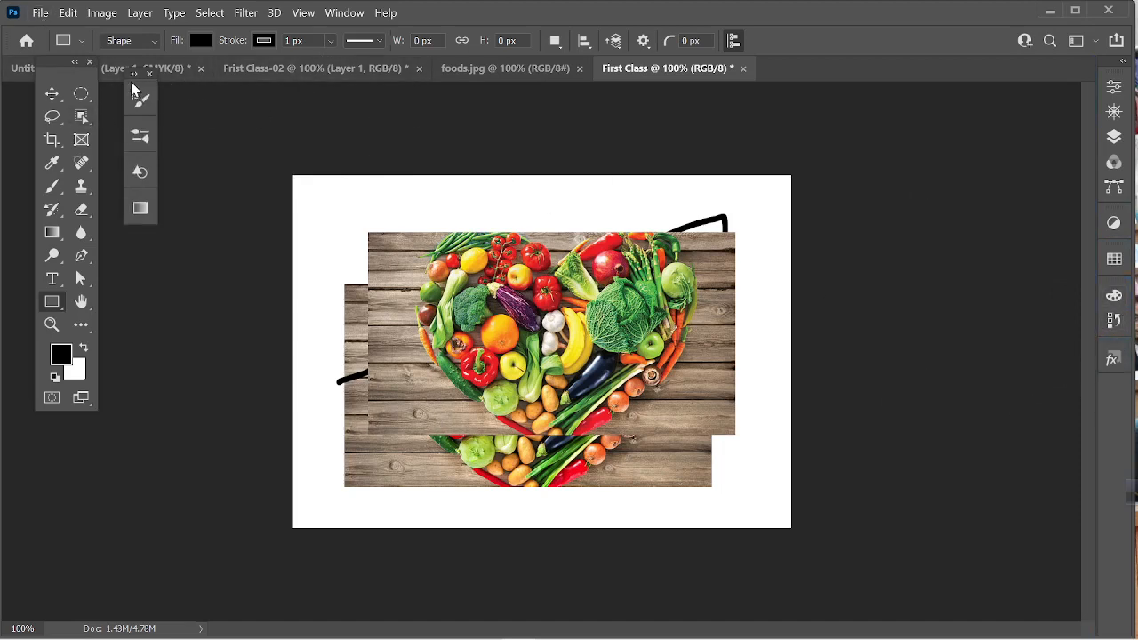
- Dock the remaining floating brush, shapes and gradient panels beneath the Styles panel on the right edge
{"action": "mouse_move", "coordinate": [140, 93]}
{"action": "left_mouse_down"}
{"action": "mouse_move", "coordinate": [952, 378]}
{"action": "mouse_move", "coordinate": [1111, 388]}
{"action": "left_mouse_up"}
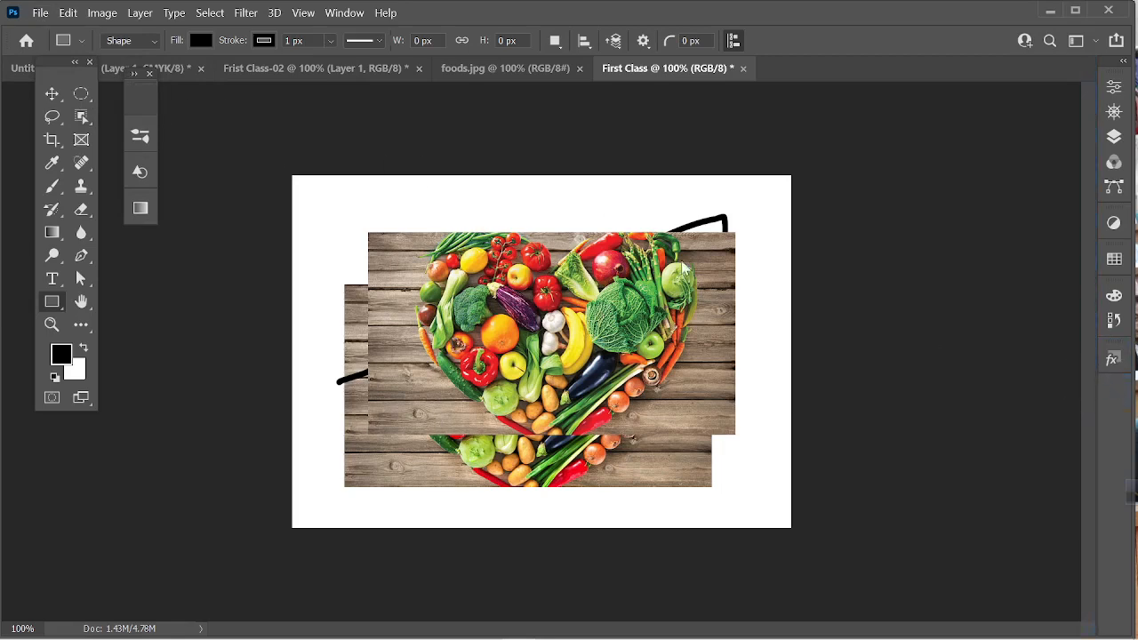
{"action": "left_click_drag", "start_coordinate": [141, 121], "coordinate": [1119, 419]}
{"action": "left_click_drag", "start_coordinate": [153, 95], "coordinate": [1116, 455]}
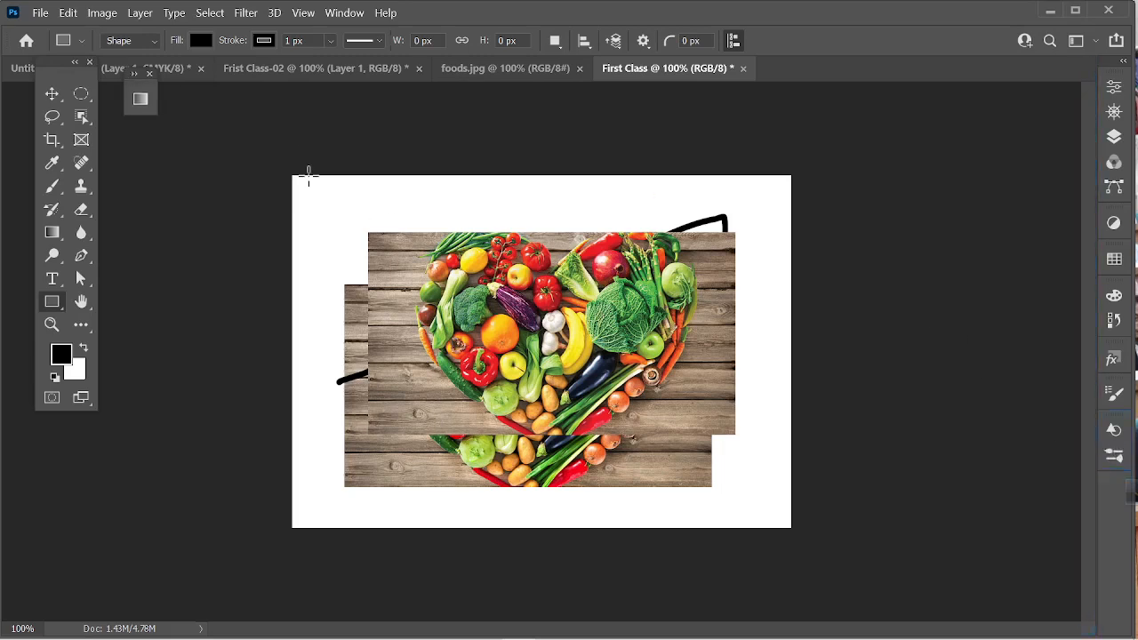
{"action": "left_click_drag", "start_coordinate": [140, 98], "coordinate": [1114, 491]}
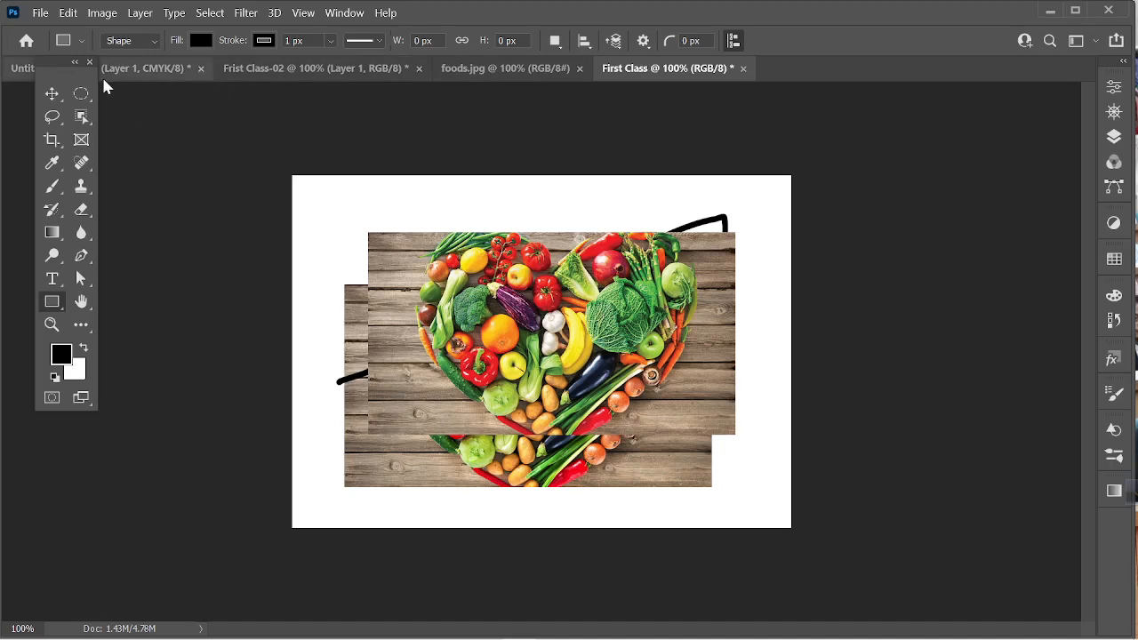
- Position the floating toolbar against the workspace's left edge, just below the document tabs
{"action": "left_click_drag", "start_coordinate": [58, 78], "coordinate": [26, 89]}
{"action": "left_click", "coordinate": [42, 13]}
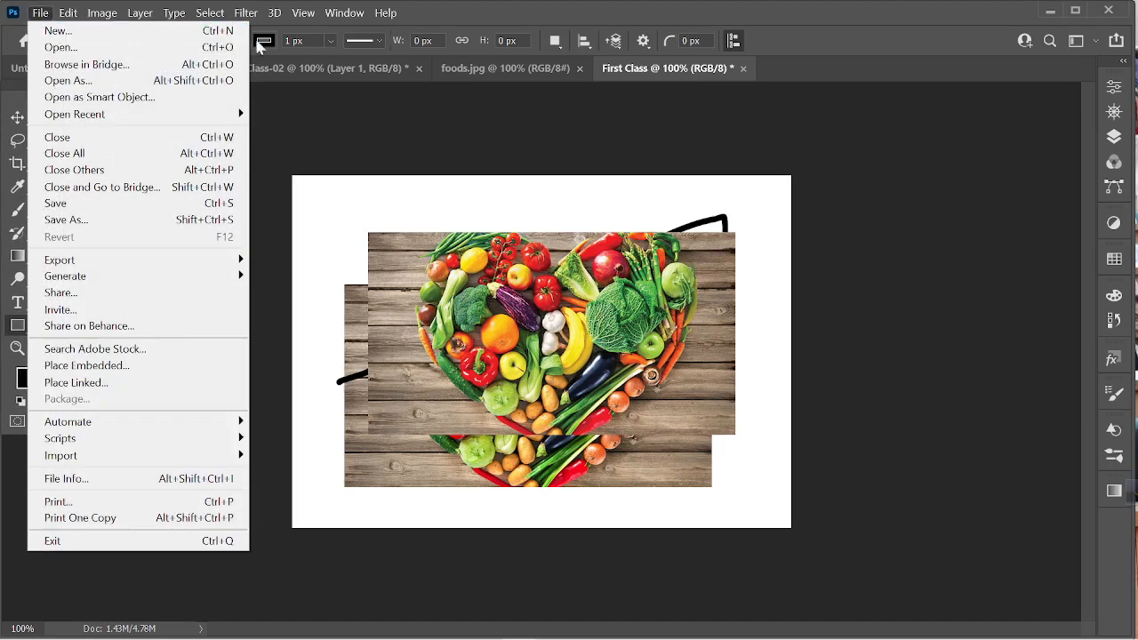
{"action": "left_click", "coordinate": [476, 116]}
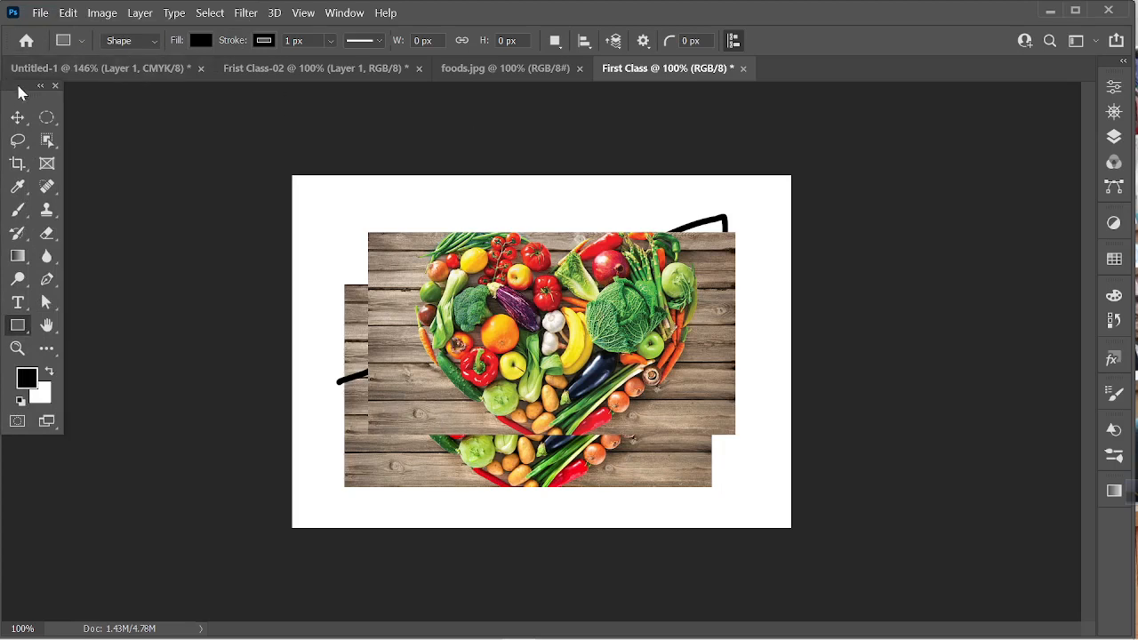
{"action": "mouse_move", "coordinate": [18, 85]}
{"action": "left_mouse_down"}
{"action": "mouse_move", "coordinate": [27, 125]}
{"action": "mouse_move", "coordinate": [38, 103]}
{"action": "mouse_move", "coordinate": [27, 105]}
{"action": "left_mouse_up"}
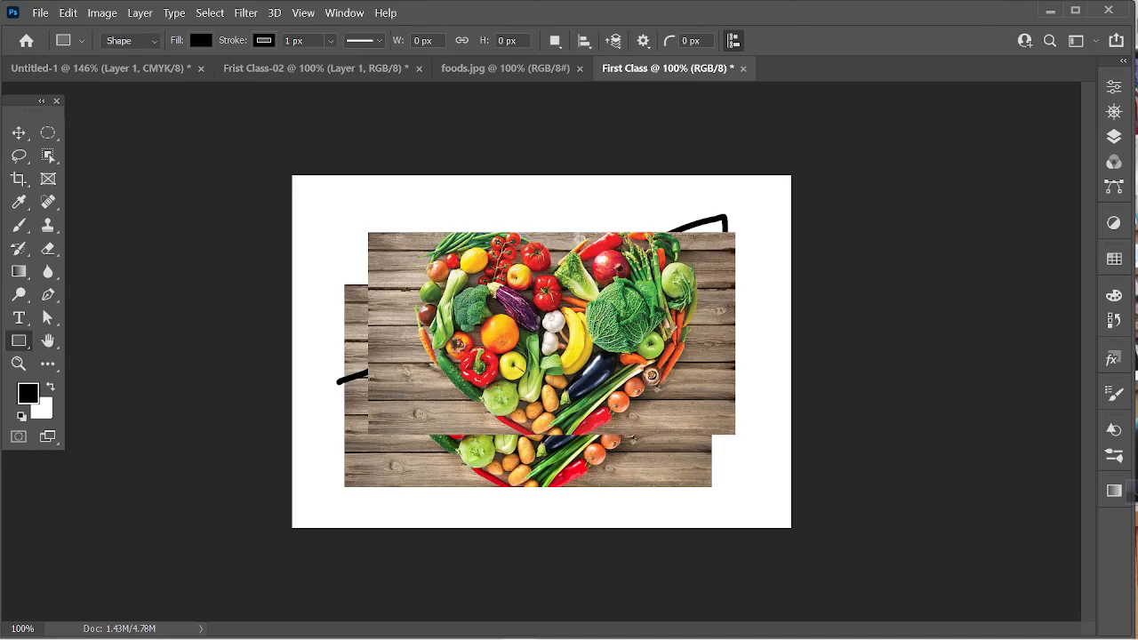
{"action": "left_click_drag", "start_coordinate": [20, 113], "coordinate": [28, 96]}
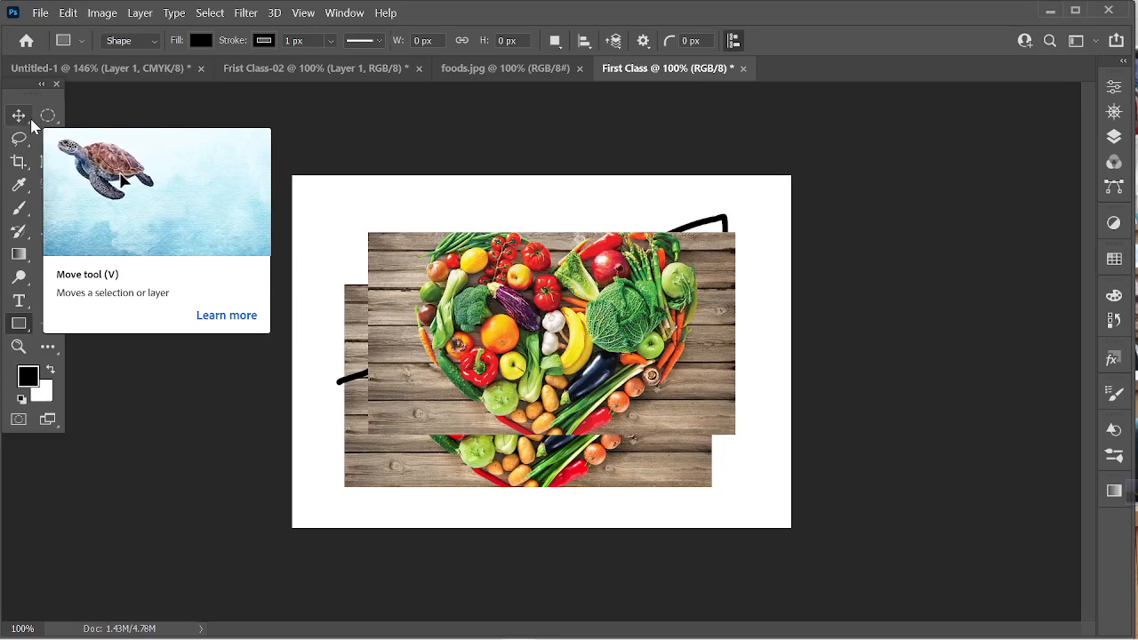
- Examine the tool variants grouped under the Move, Elliptical Marquee, Lasso and Object Selection tools
{"action": "left_click", "coordinate": [28, 125]}
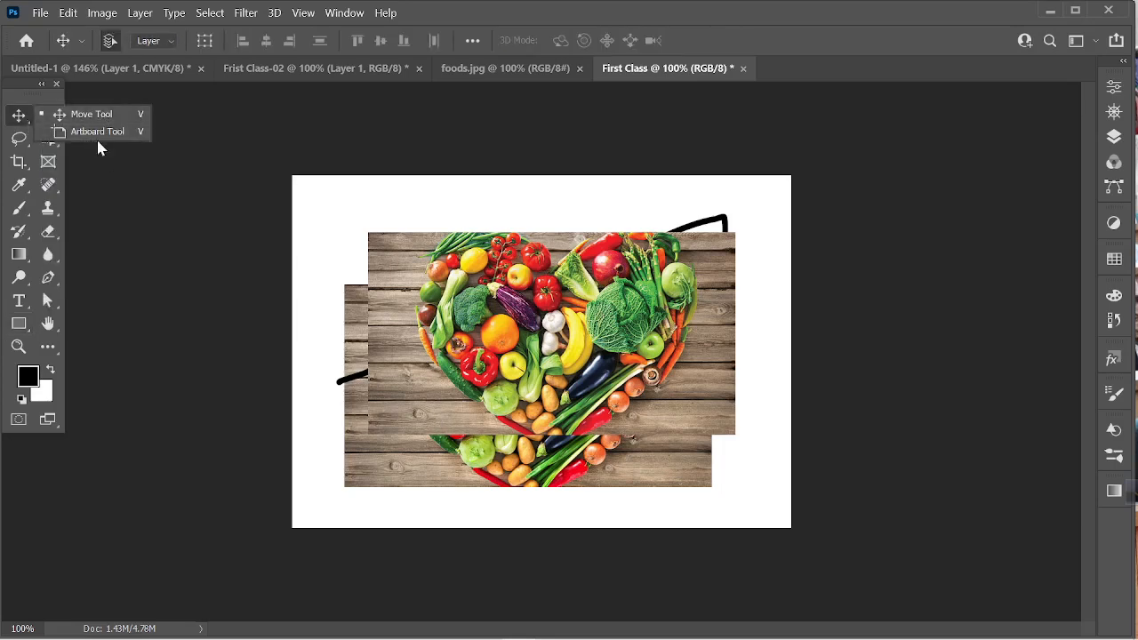
{"action": "left_click", "coordinate": [52, 115]}
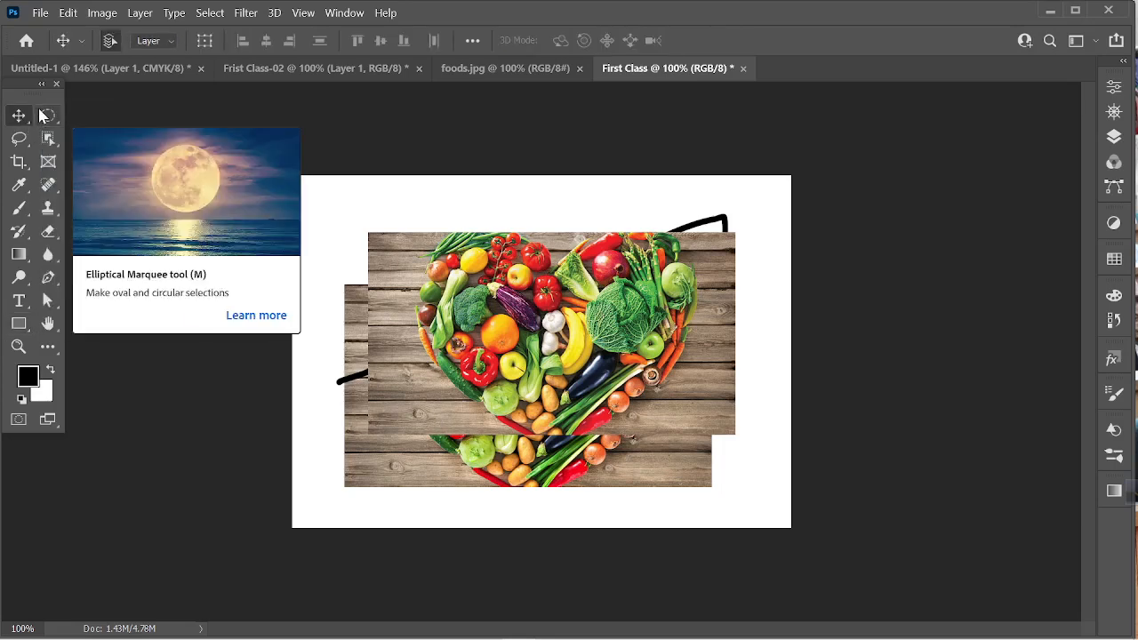
{"action": "left_click", "coordinate": [43, 115]}
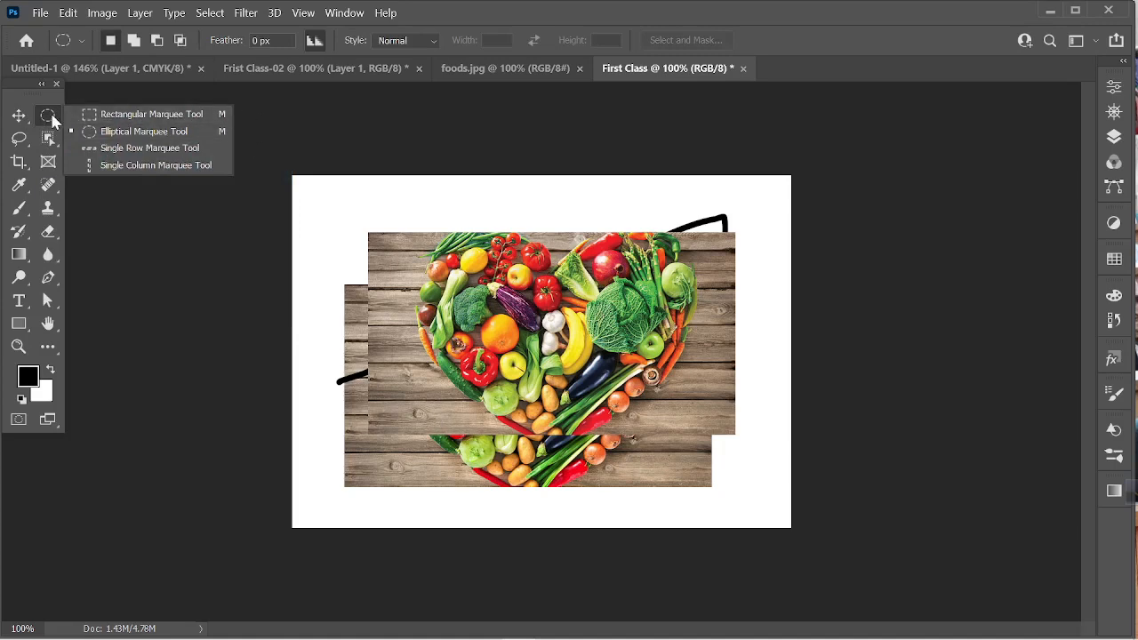
{"action": "left_click", "coordinate": [19, 115]}
{"action": "left_click", "coordinate": [19, 138]}
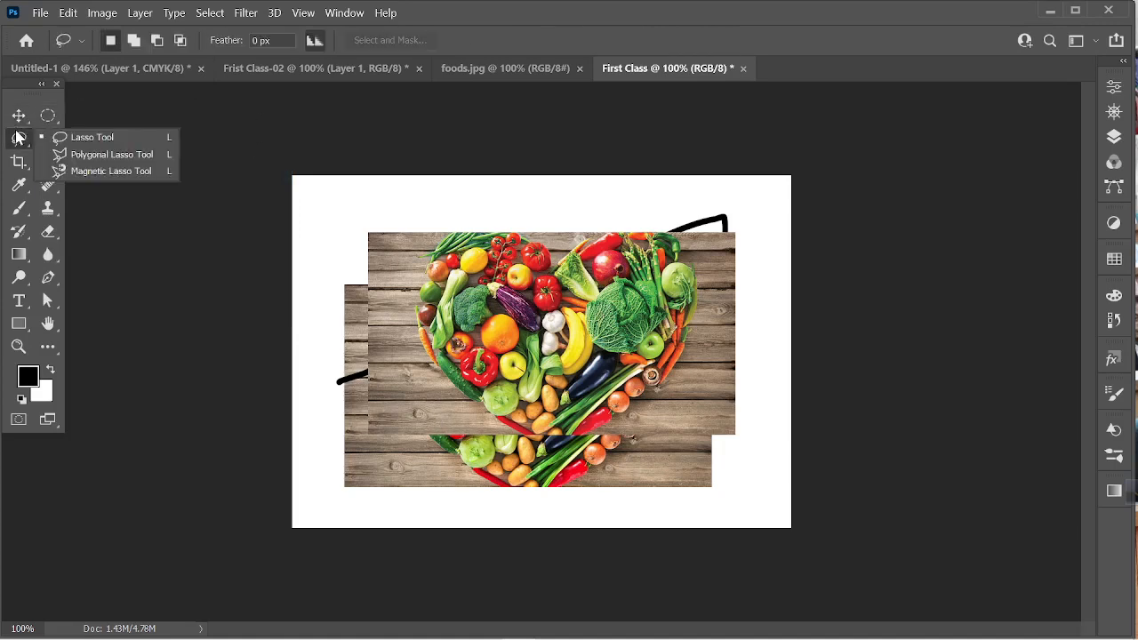
{"action": "left_click", "coordinate": [22, 91]}
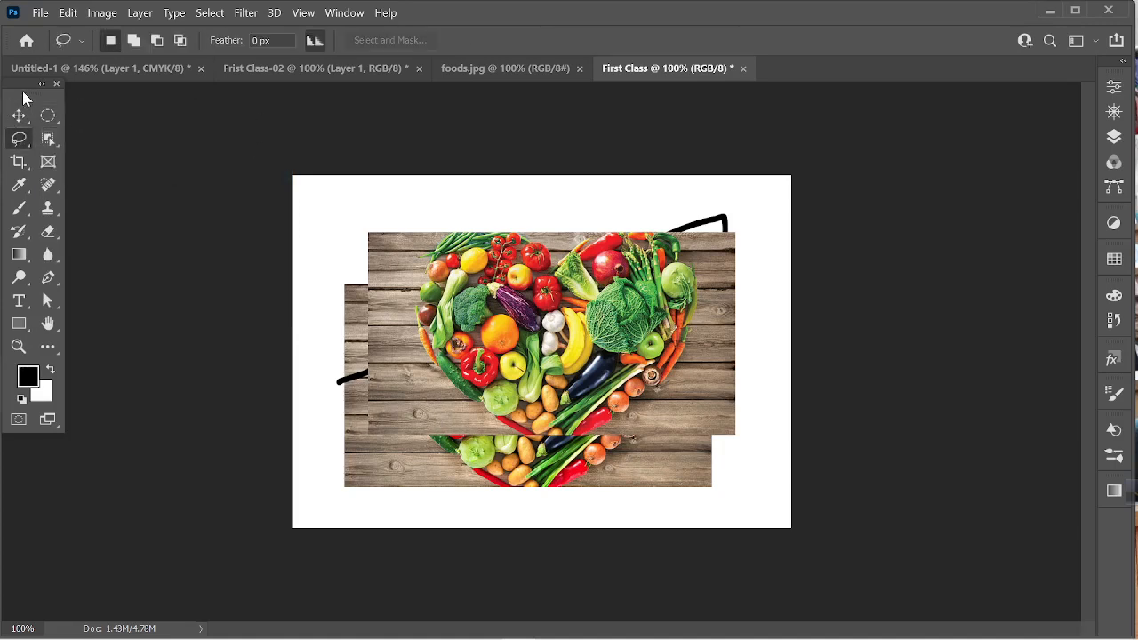
{"action": "left_click", "coordinate": [47, 139]}
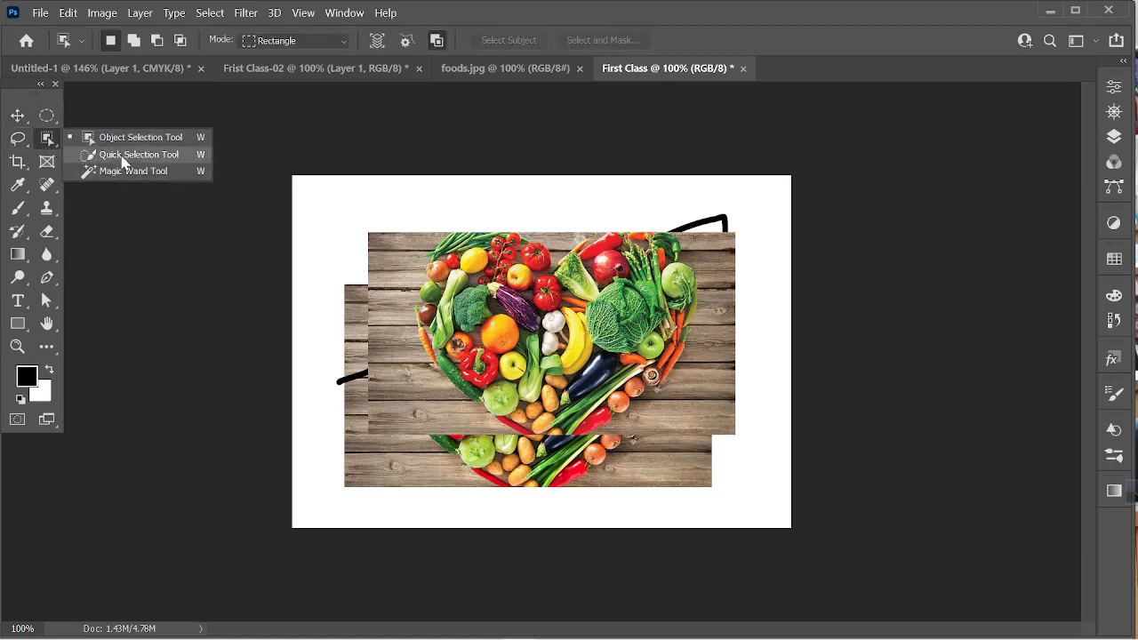
{"action": "left_click", "coordinate": [19, 95]}
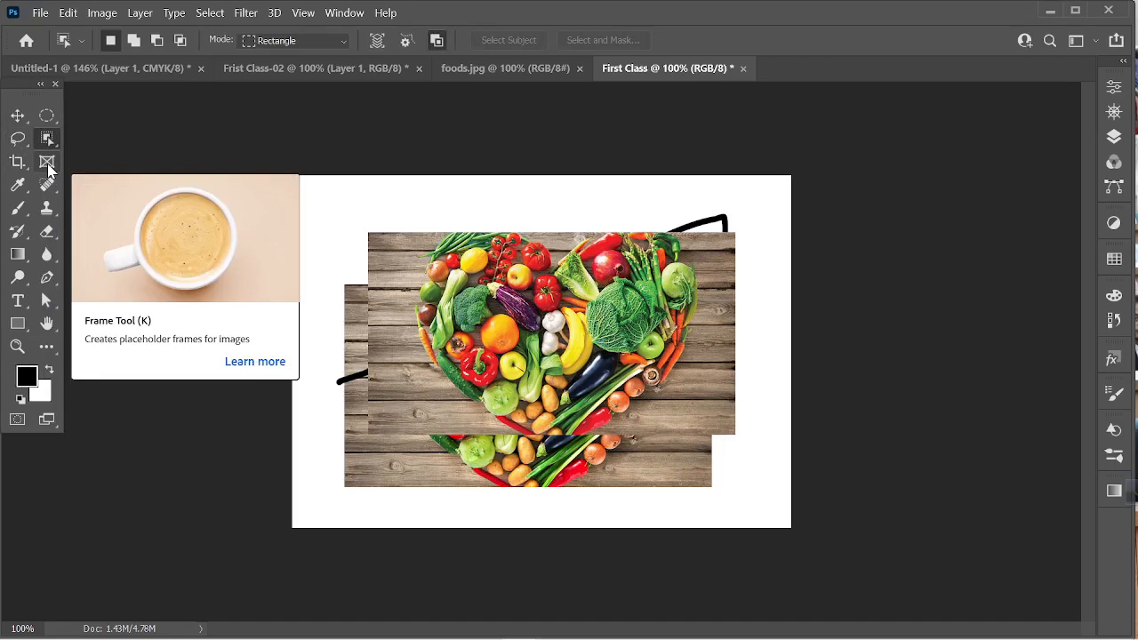
- Examine the tool variants grouped under the Clone Stamp, History Brush, Blur and Dodge tools
{"action": "left_click", "coordinate": [43, 212]}
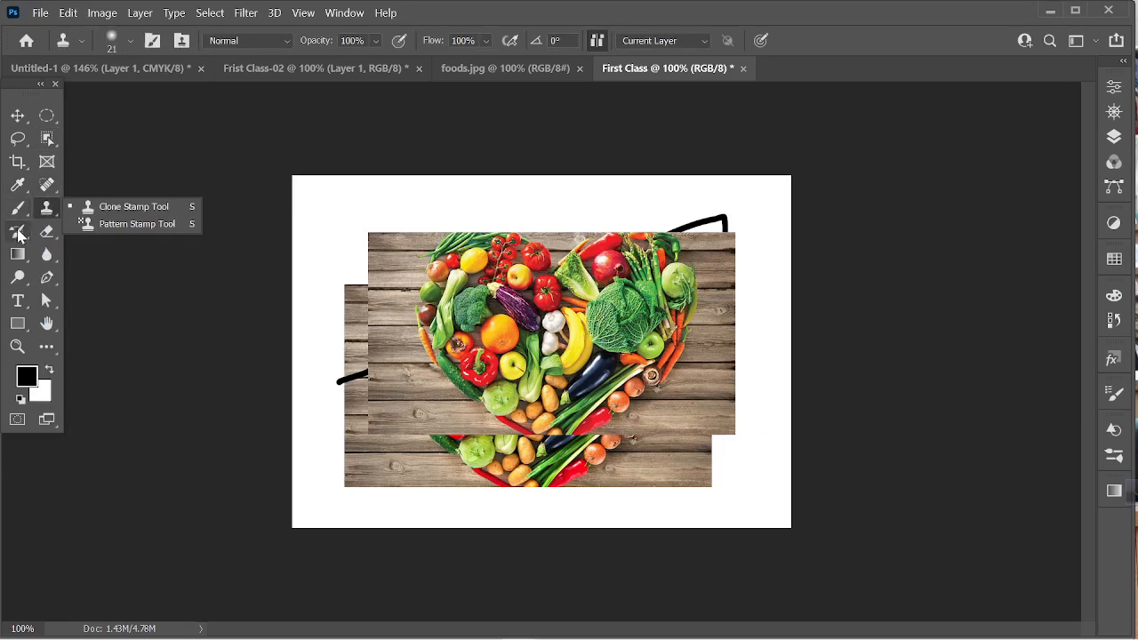
{"action": "left_click", "coordinate": [18, 233]}
{"action": "left_click", "coordinate": [18, 233]}
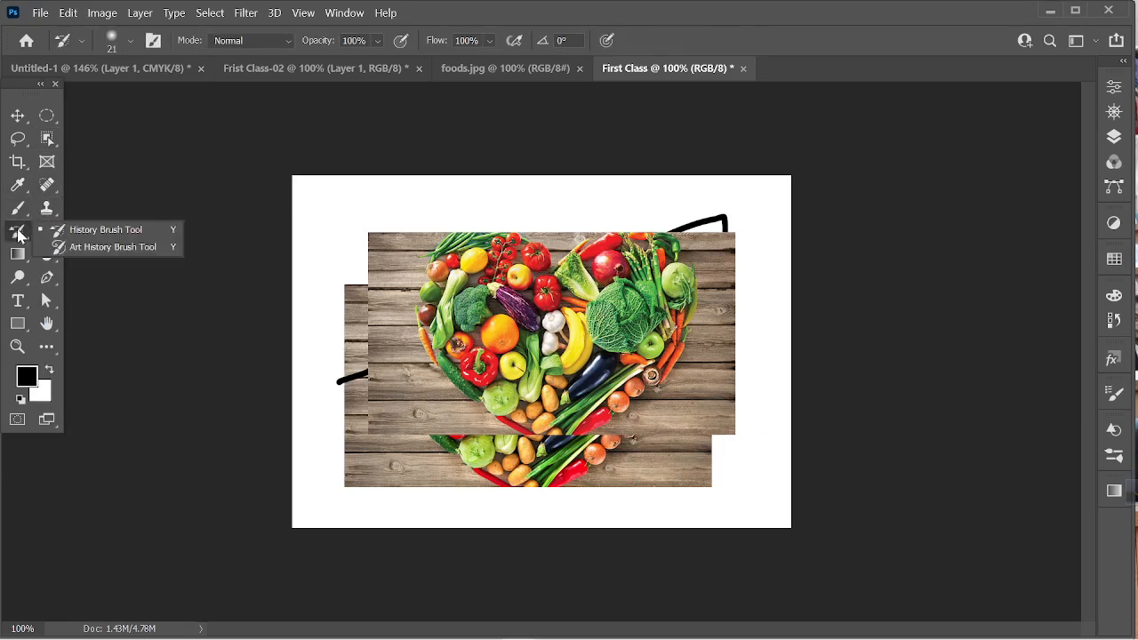
{"action": "left_click", "coordinate": [28, 90]}
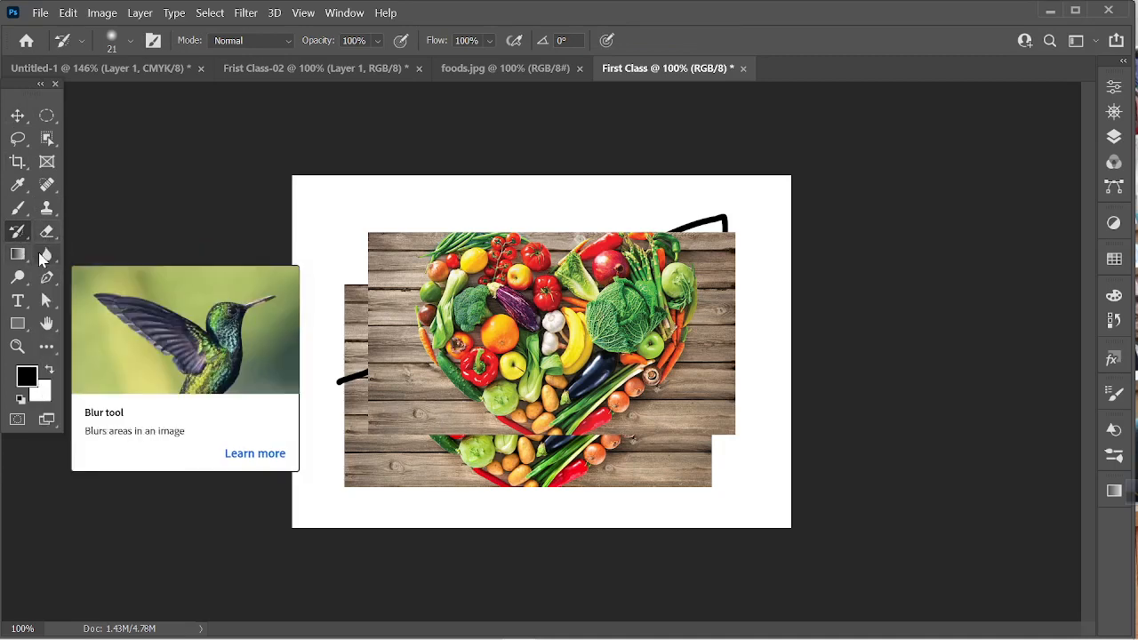
{"action": "left_click", "coordinate": [40, 257]}
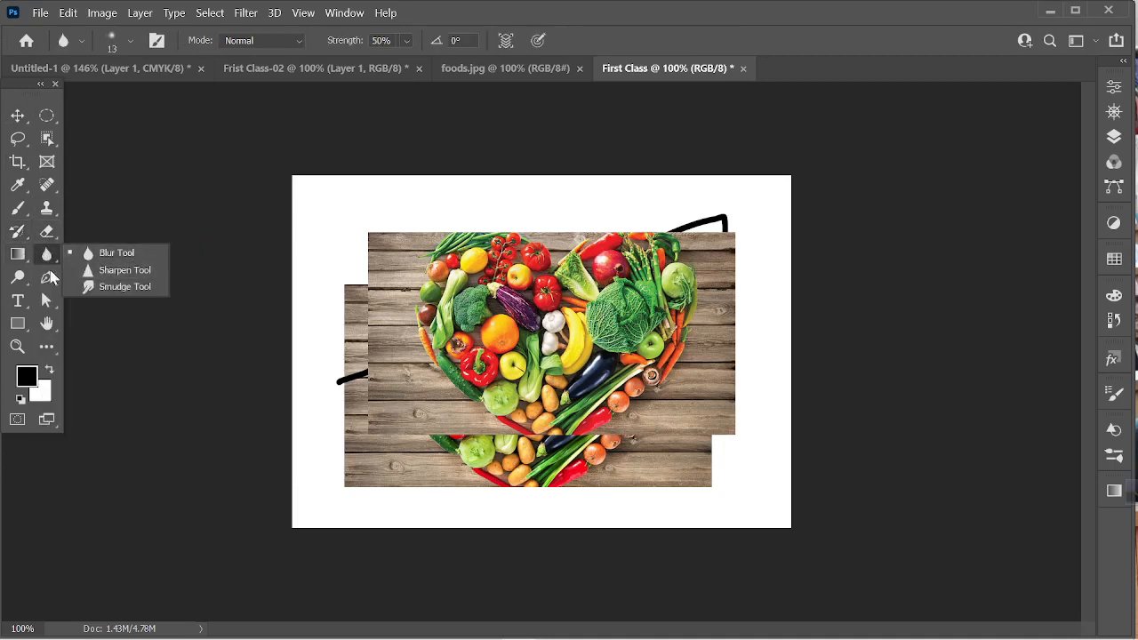
{"action": "left_click", "coordinate": [18, 279]}
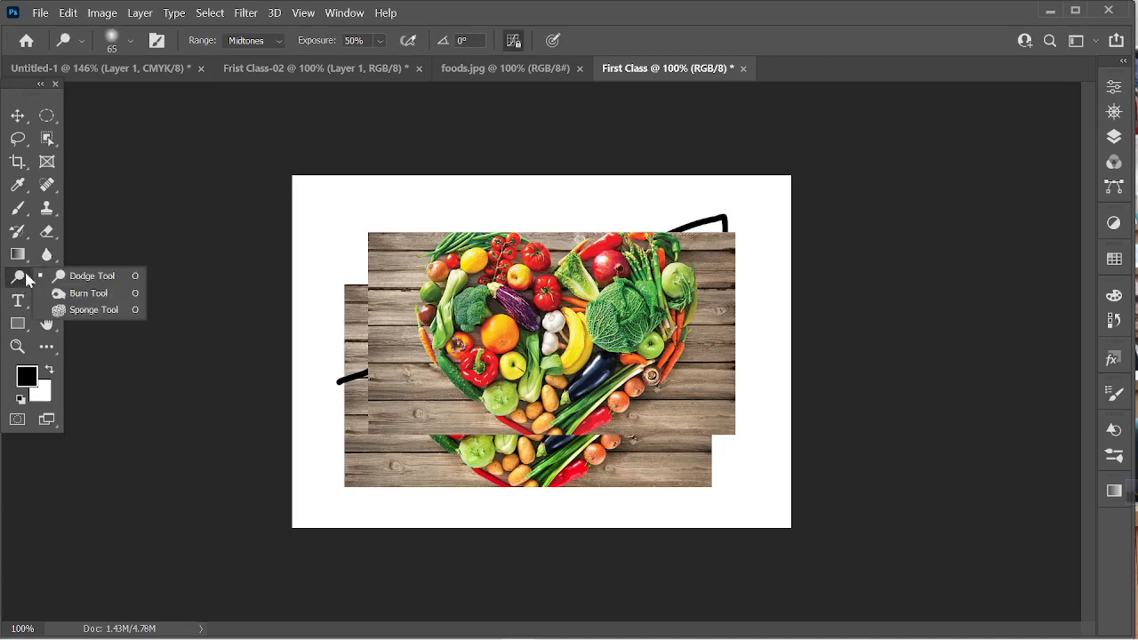
{"action": "right_click", "coordinate": [124, 231]}
- View the Pen, Direct Selection and Zoom tools with their options
{"action": "right_click", "coordinate": [52, 273]}
{"action": "left_click", "coordinate": [53, 278]}
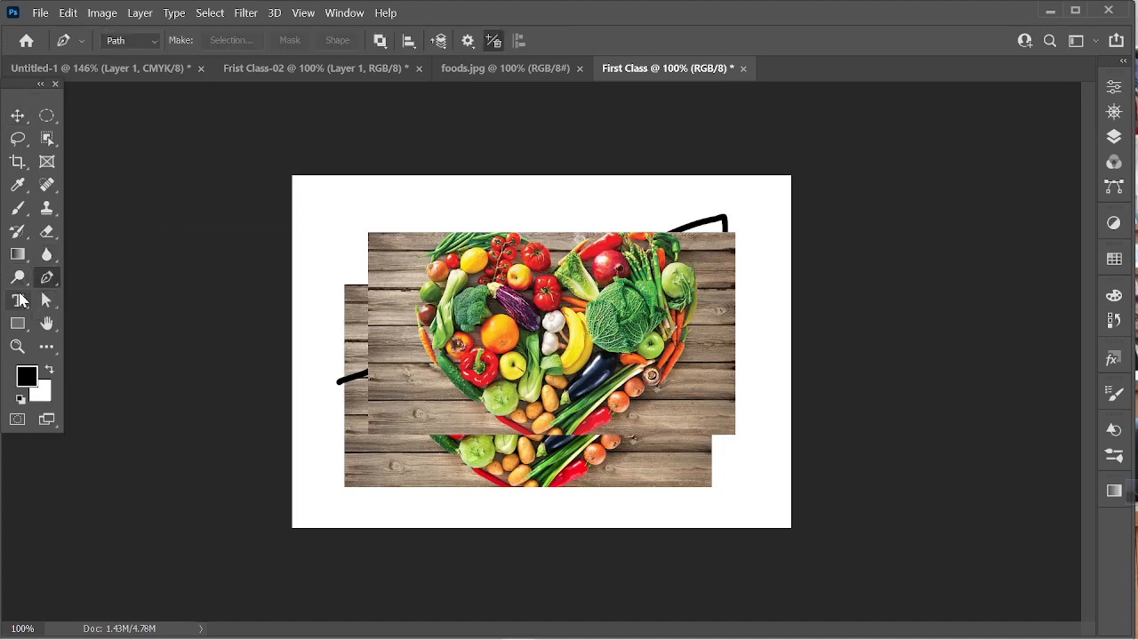
{"action": "left_click", "coordinate": [53, 301]}
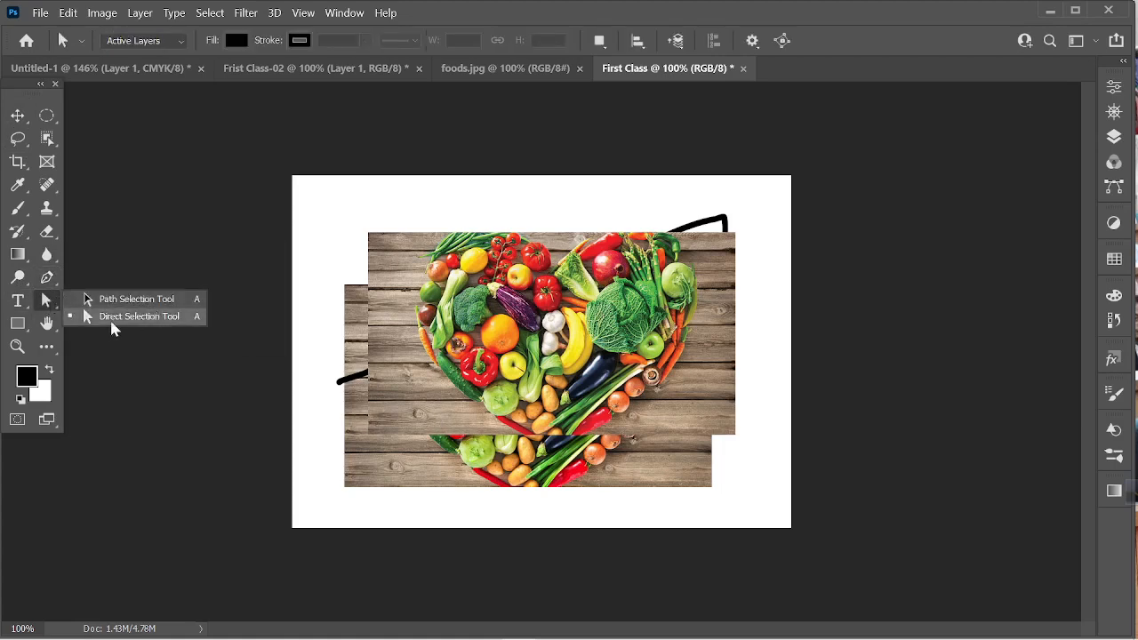
{"action": "left_click", "coordinate": [26, 349]}
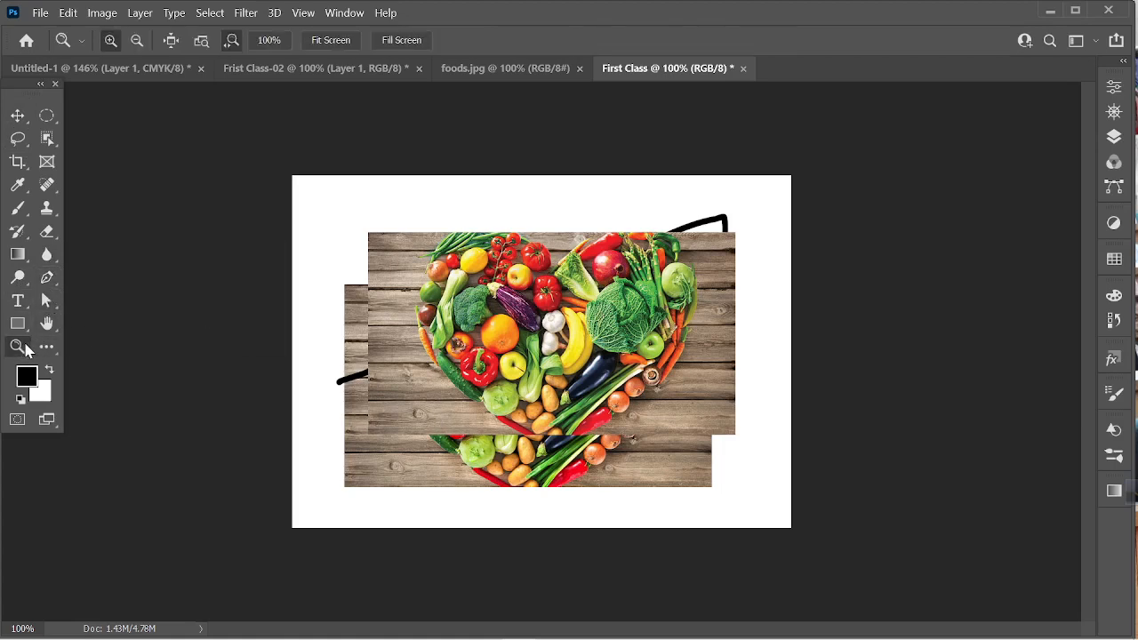
- Activate the Rectangle tool and switch the toolbar to a single column and back to two columns
{"action": "left_click", "coordinate": [22, 328]}
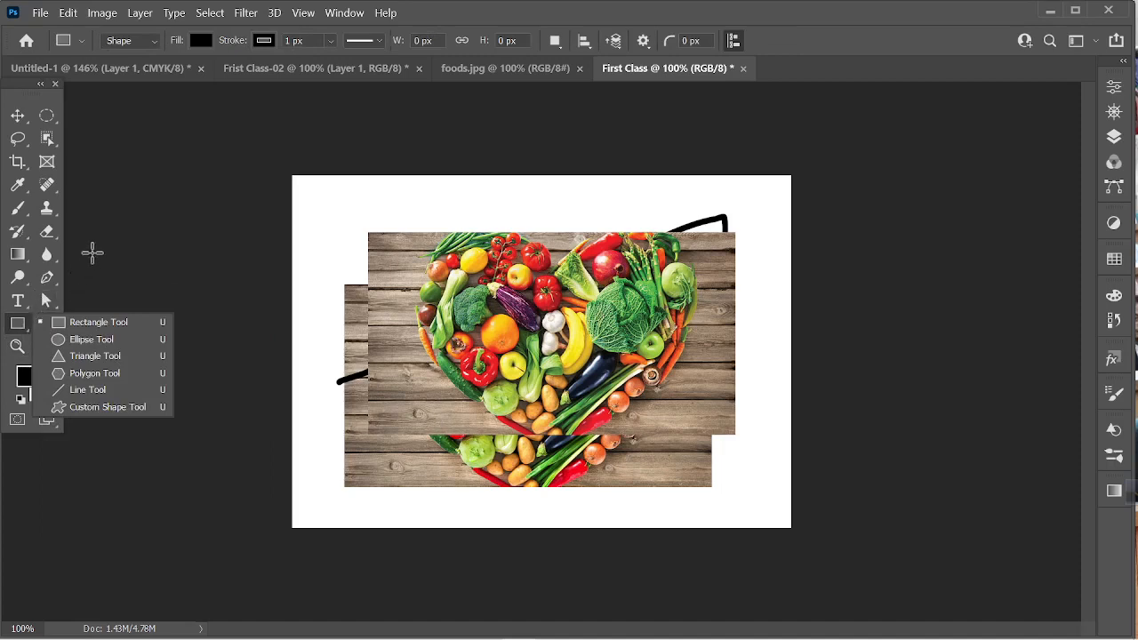
{"action": "left_click", "coordinate": [40, 84]}
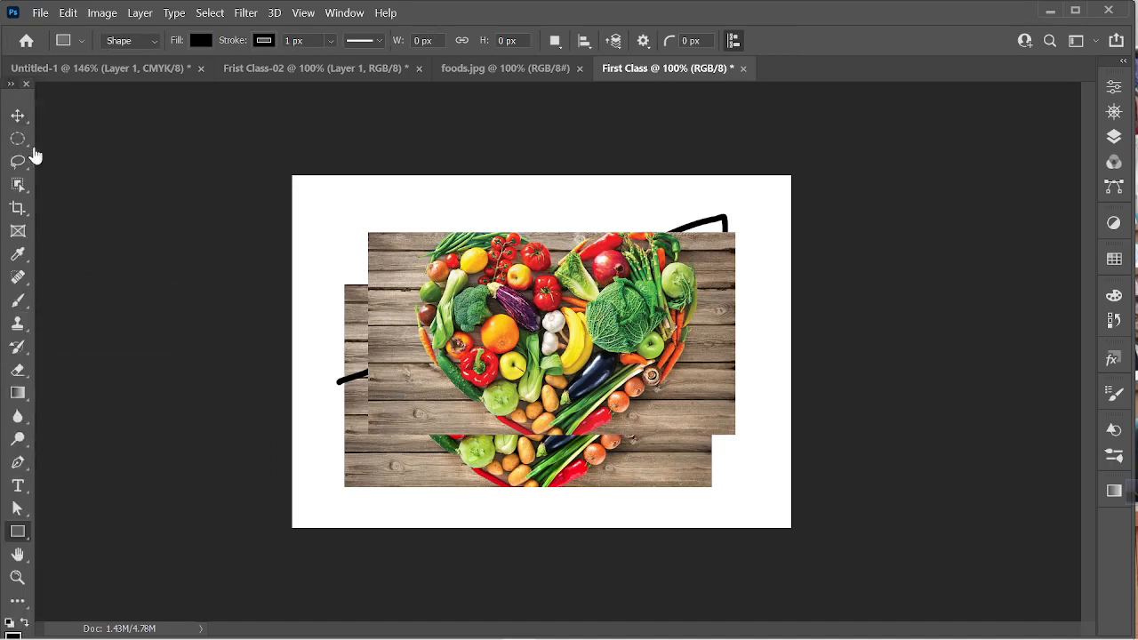
{"action": "left_click", "coordinate": [12, 84]}
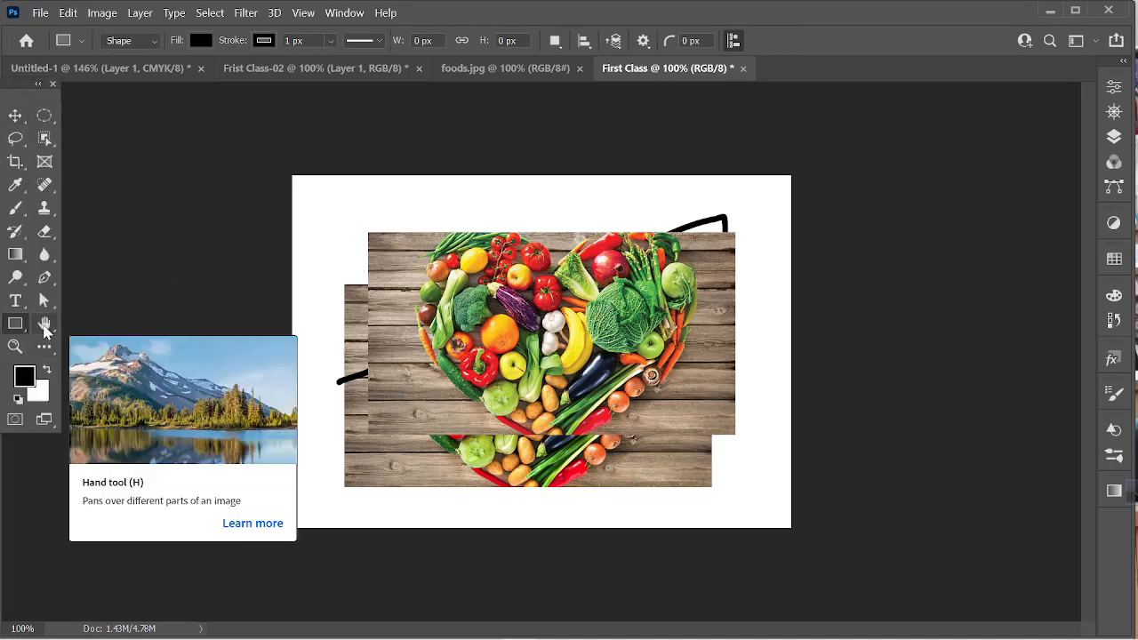
- Set the foreground color to pure red, ff0000
{"action": "double_click", "coordinate": [30, 379]}
{"action": "left_click_drag", "start_coordinate": [220, 356], "coordinate": [243, 308]}
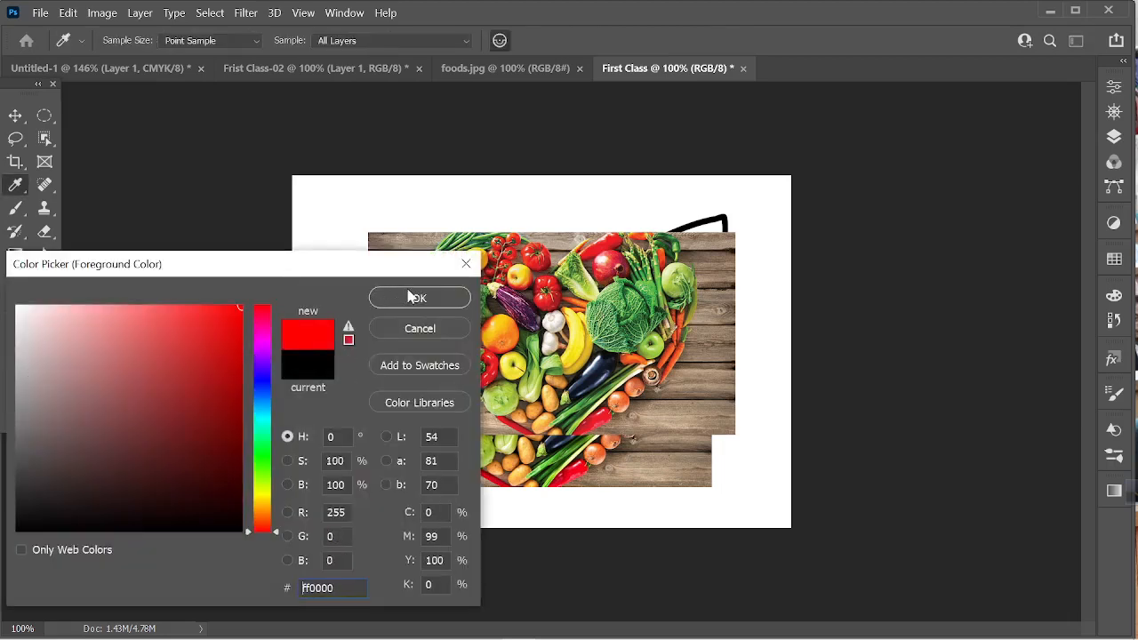
{"action": "left_click", "coordinate": [409, 293]}
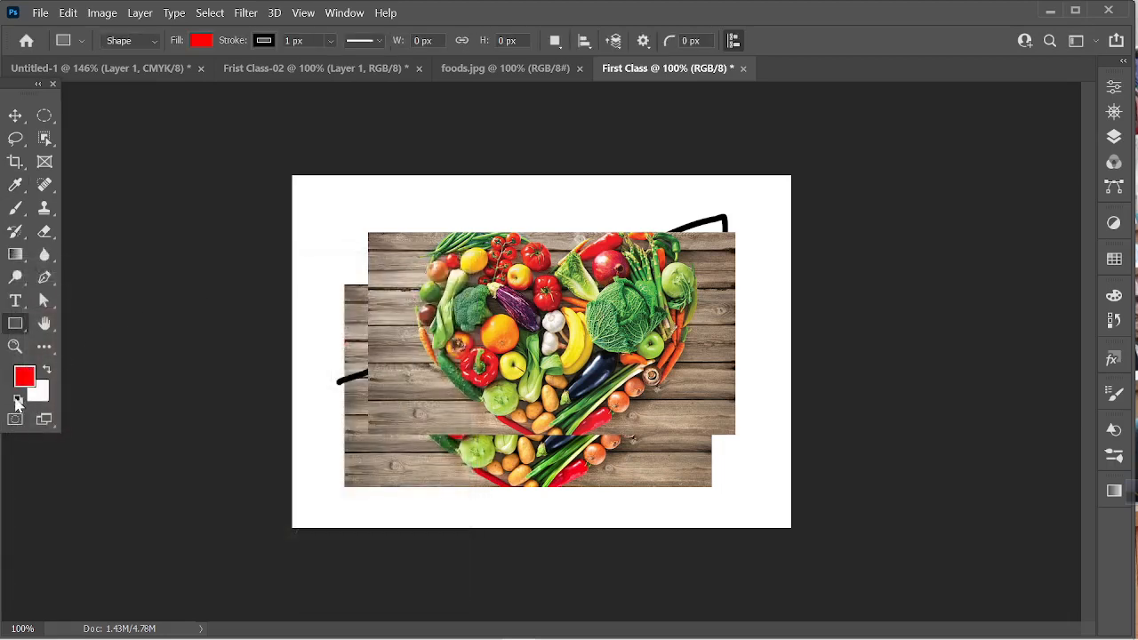
- Reset to the default black and white colors and swap foreground and background repeatedly, finishing with a black foreground
{"action": "left_click", "coordinate": [19, 402]}
{"action": "left_click", "coordinate": [47, 371]}
{"action": "left_click", "coordinate": [47, 370]}
{"action": "left_click", "coordinate": [47, 371]}
{"action": "left_click", "coordinate": [47, 371]}
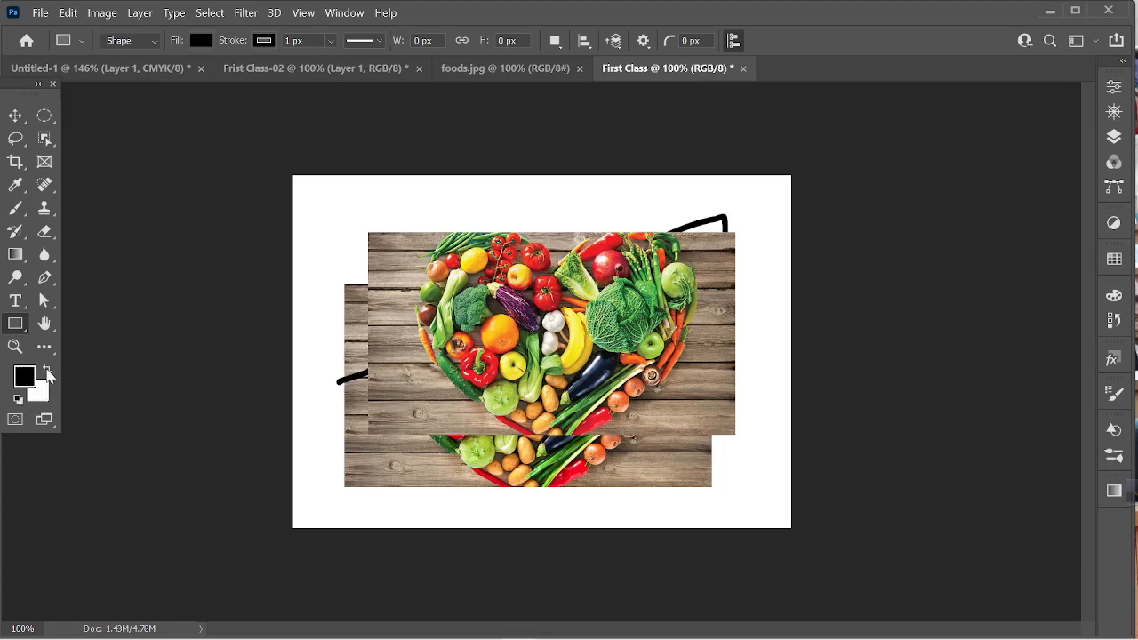
{"action": "left_click", "coordinate": [47, 371]}
{"action": "left_click", "coordinate": [47, 371]}
{"action": "left_click", "coordinate": [47, 371]}
{"action": "left_click", "coordinate": [47, 371]}
{"action": "key", "text": "x"}
{"action": "key", "text": "x"}
{"action": "key", "text": "x"}
{"action": "key", "text": "x"}
{"action": "key", "text": "x"}
{"action": "key", "text": "x"}
{"action": "key", "text": "x"}
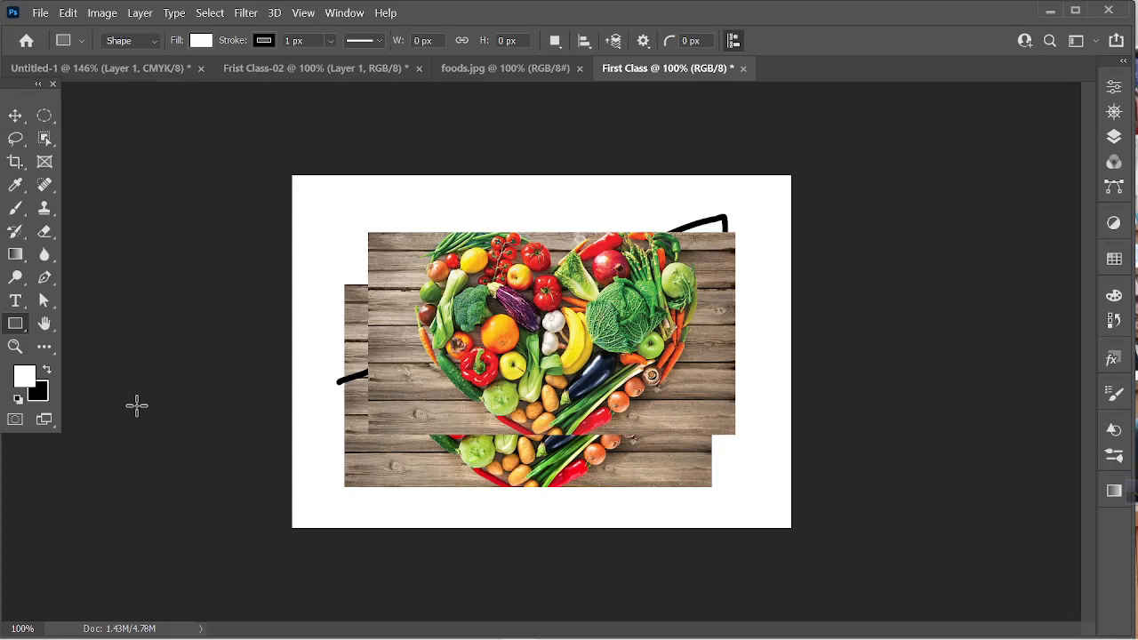
{"action": "key", "text": "x"}
{"action": "key", "text": "x"}
{"action": "key", "text": "x"}
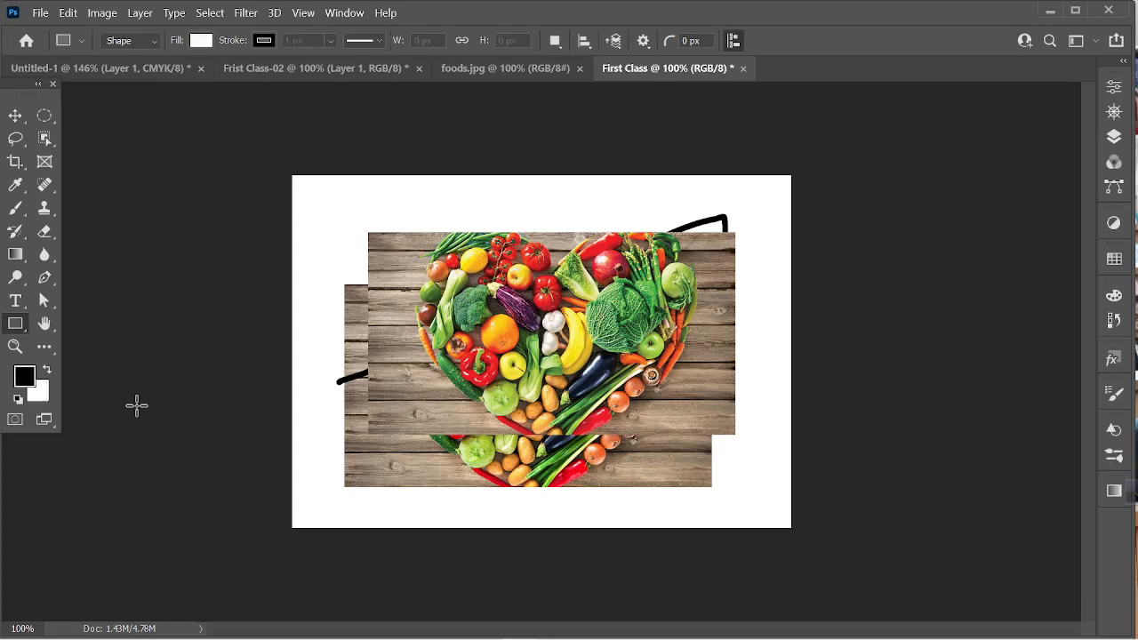
{"action": "key", "text": "x"}
{"action": "key", "text": "x"}
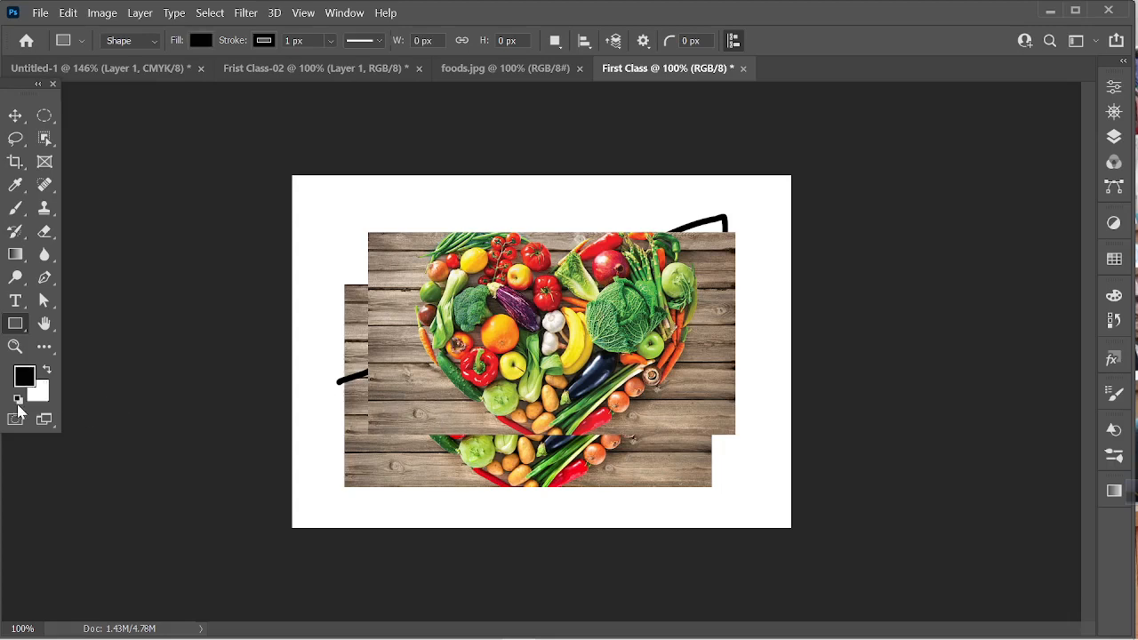